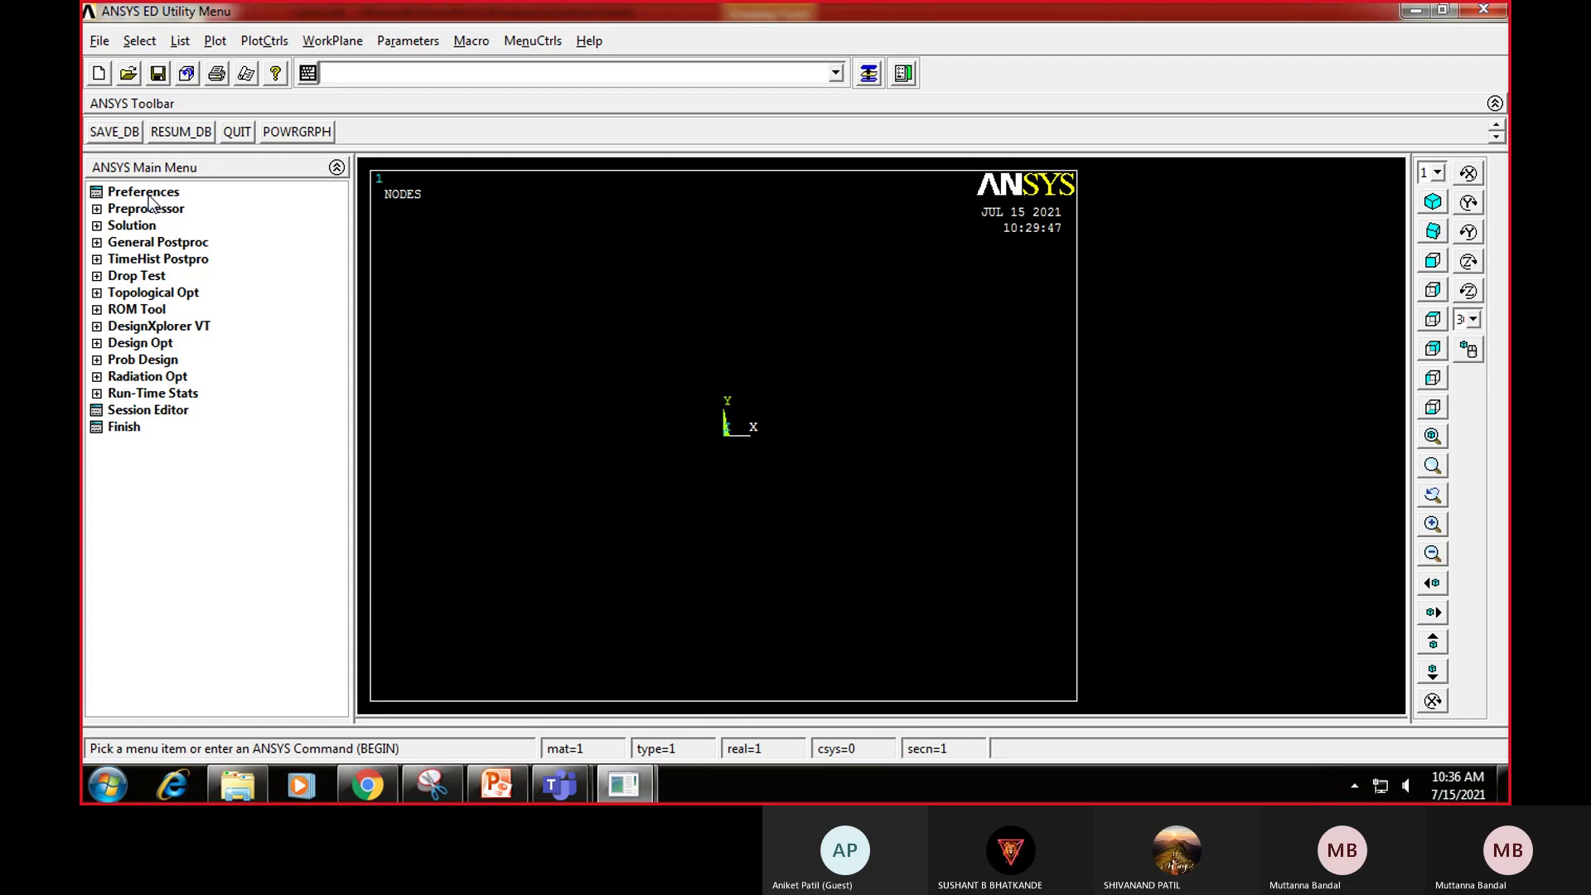
# Step: Filter the preferences to Structural only, then briefly inspect the Solution options
pyautogui.click(142, 194)
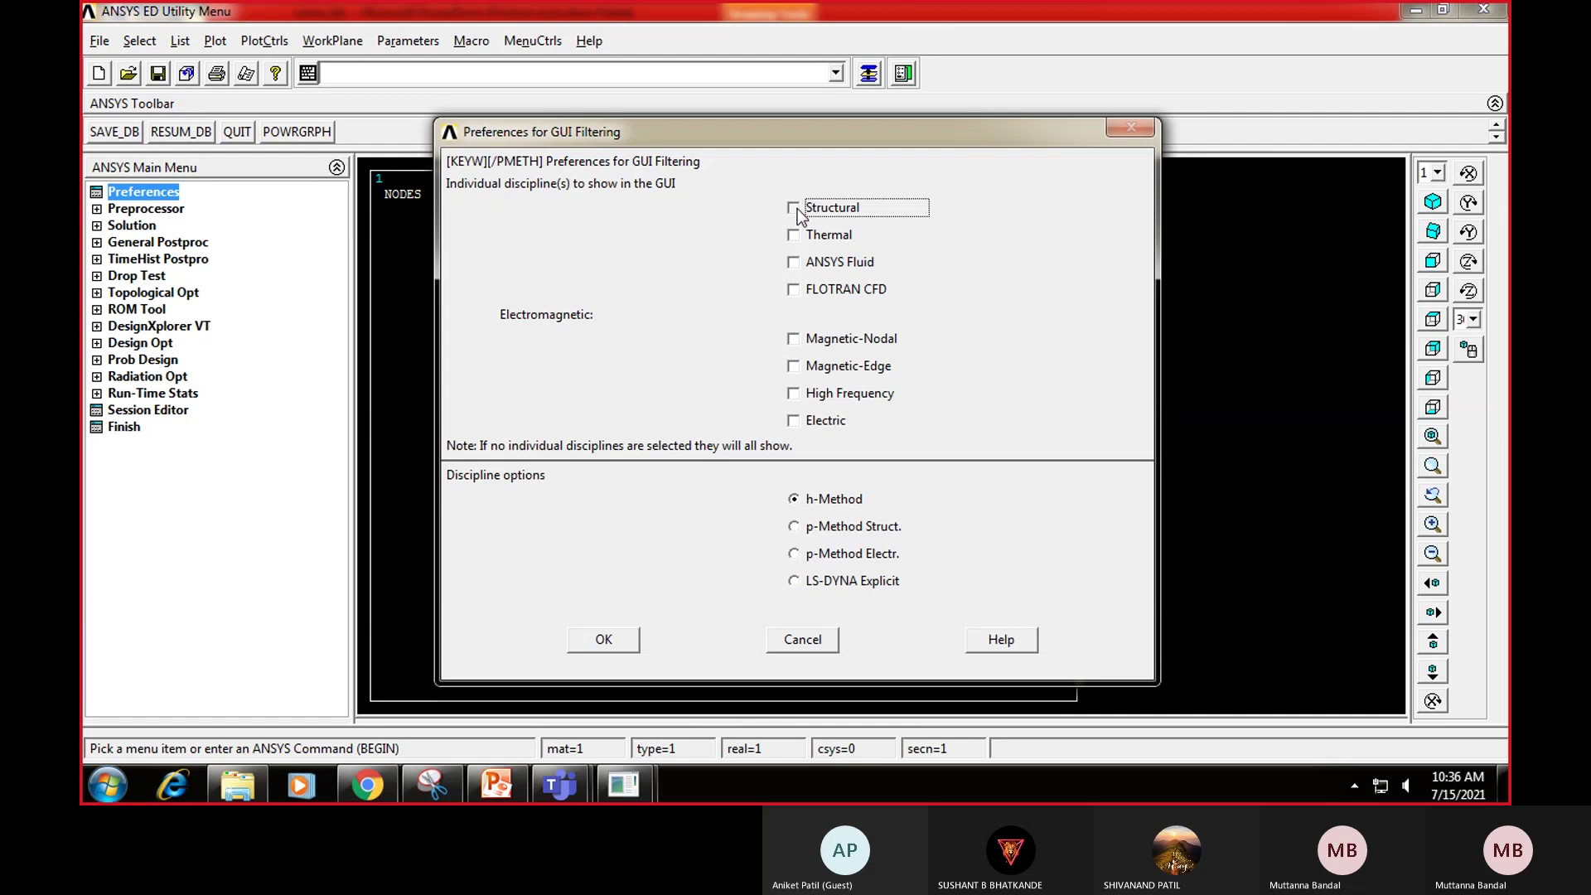
pyautogui.click(603, 638)
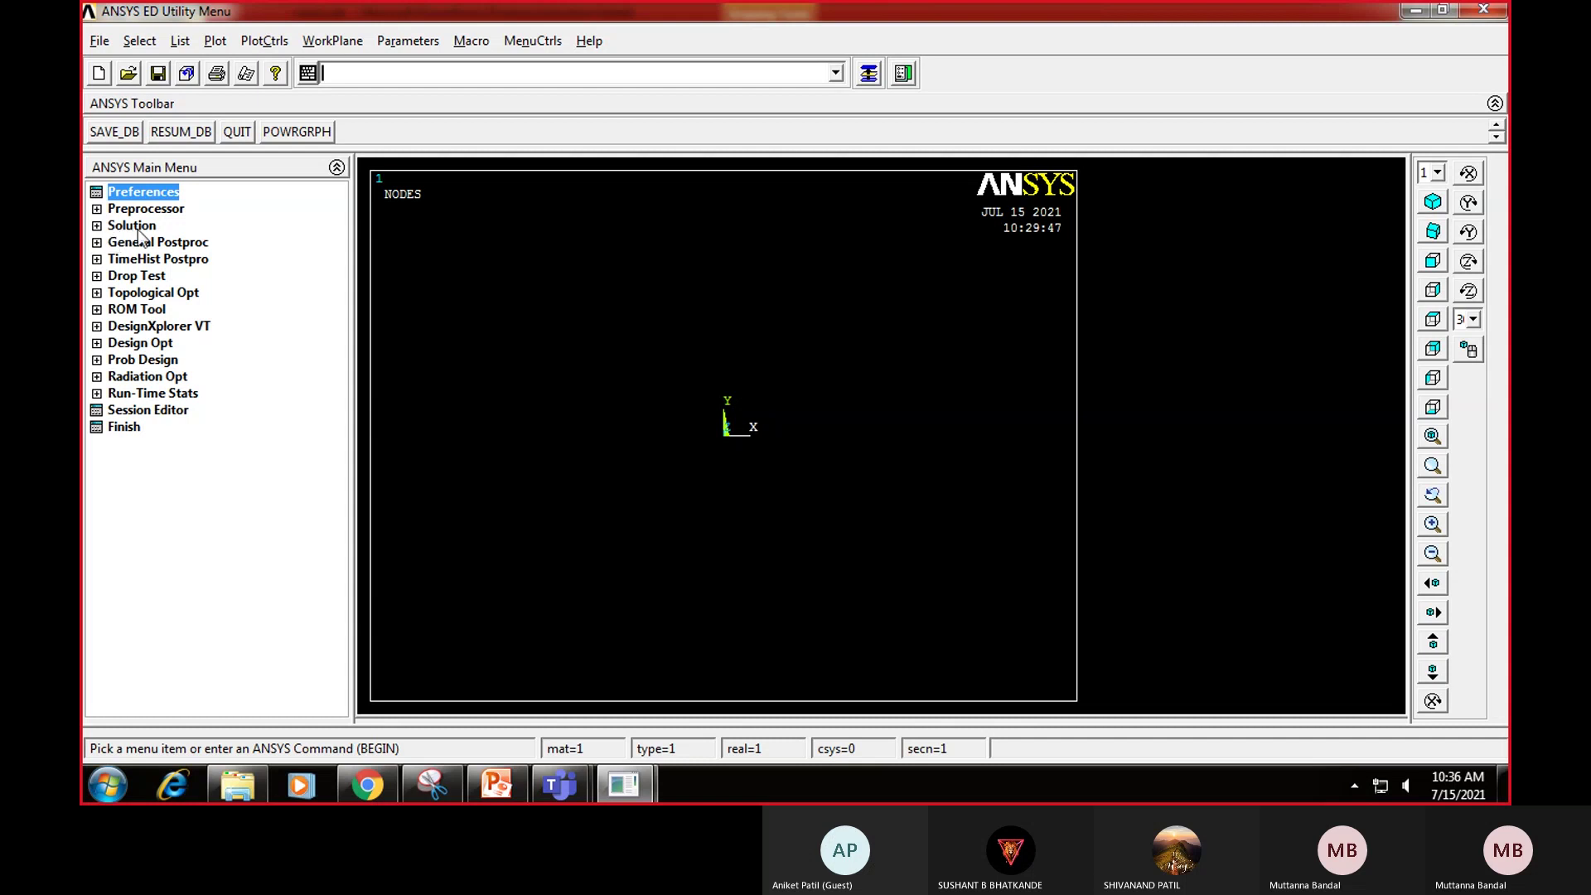
pyautogui.click(97, 227)
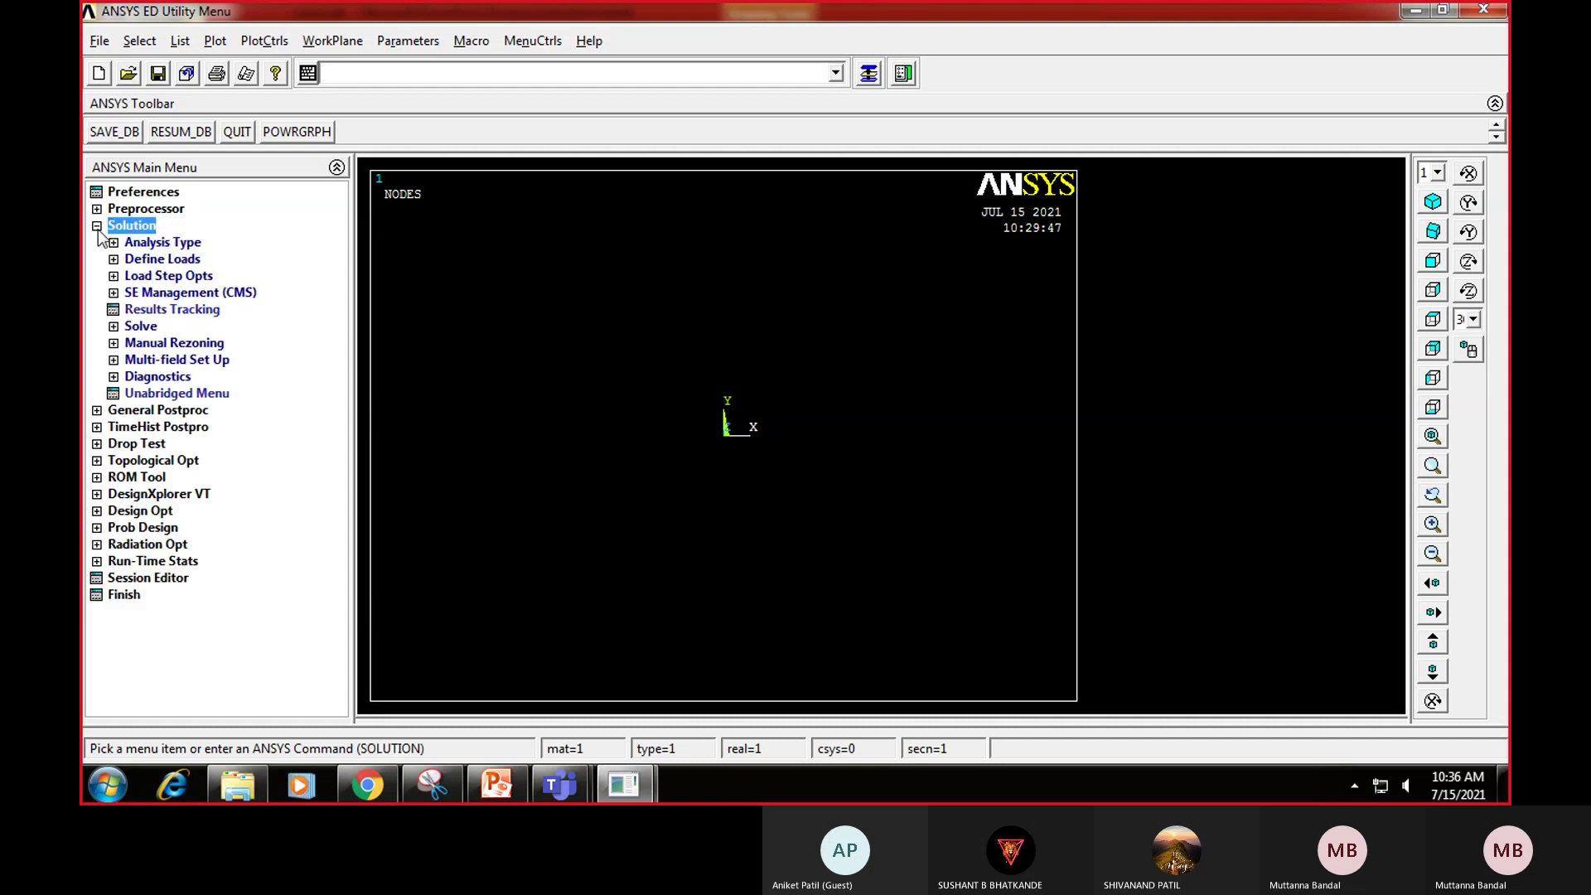
pyautogui.click(115, 328)
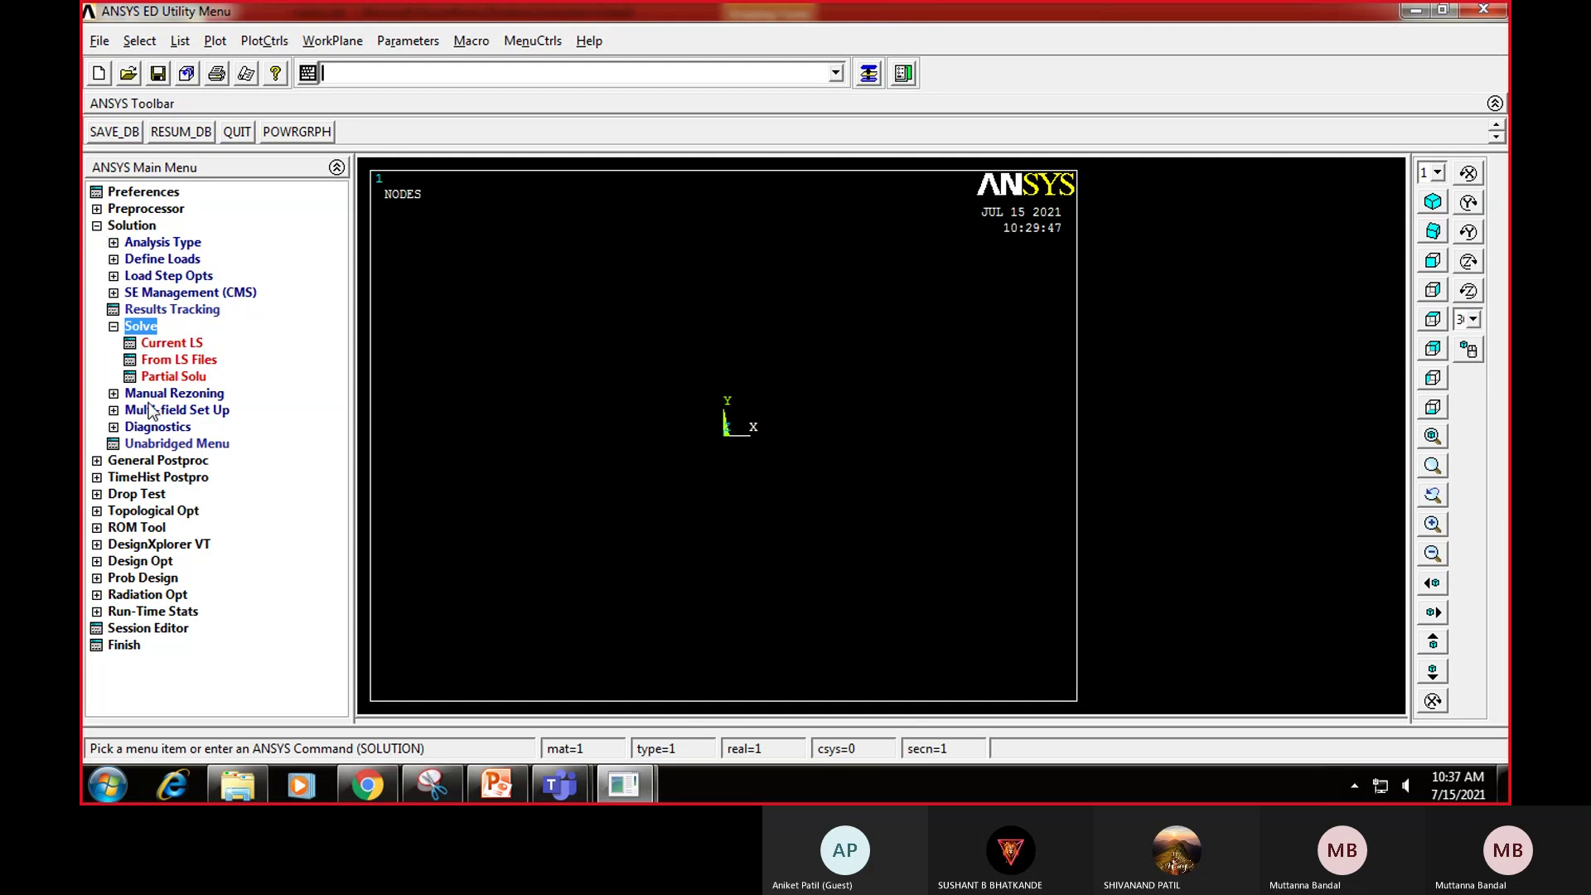
pyautogui.click(97, 227)
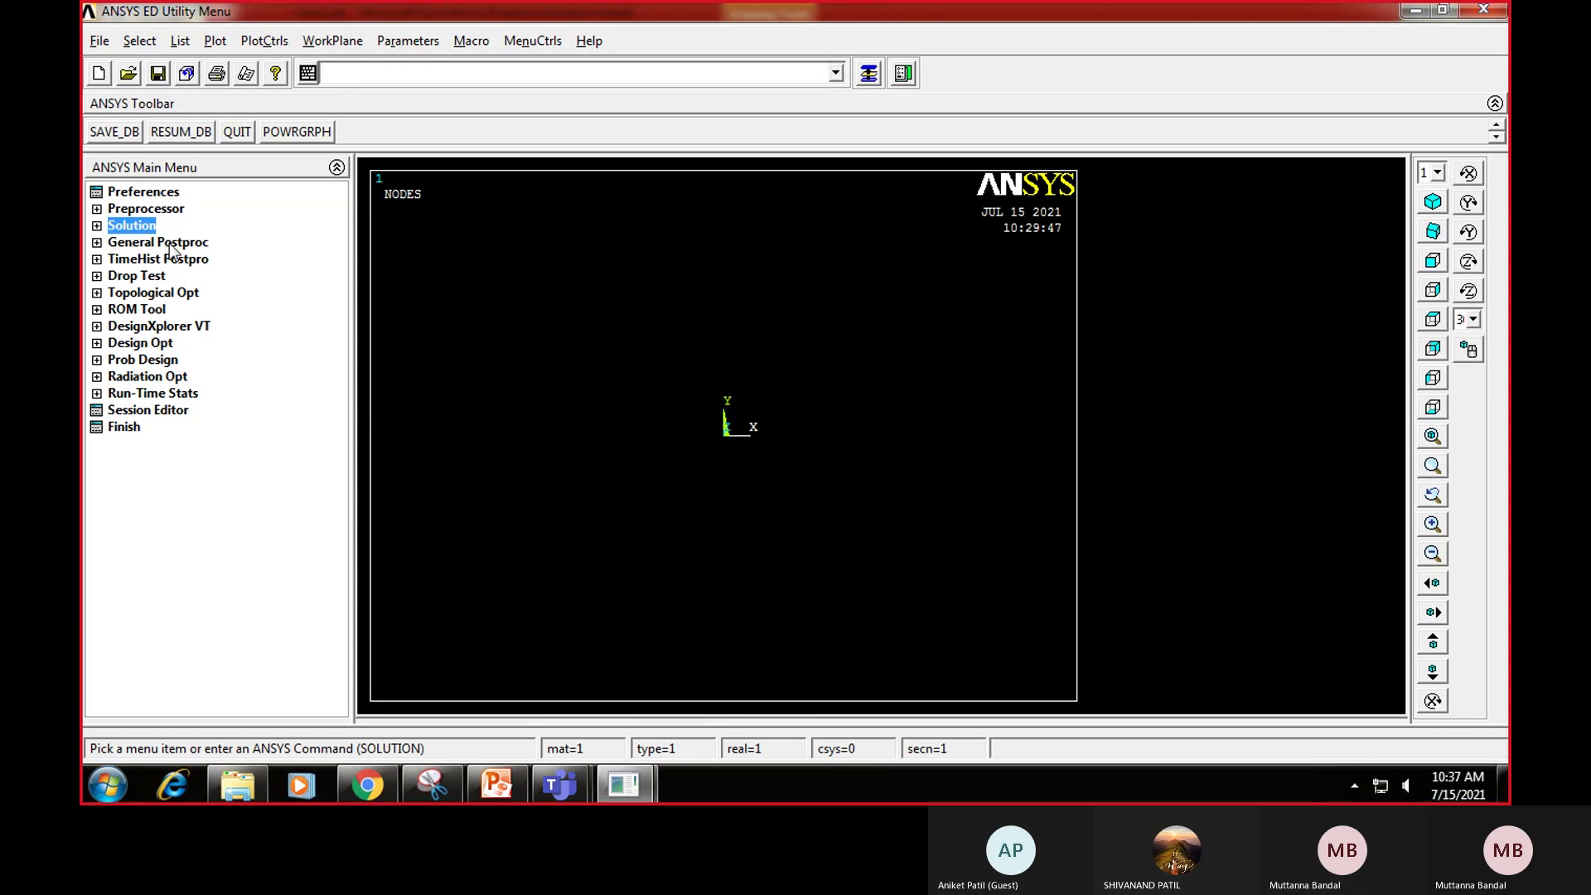
# Step: Reconfirm the Structural h-Method preference and expand the Preprocessor branch
pyautogui.click(148, 196)
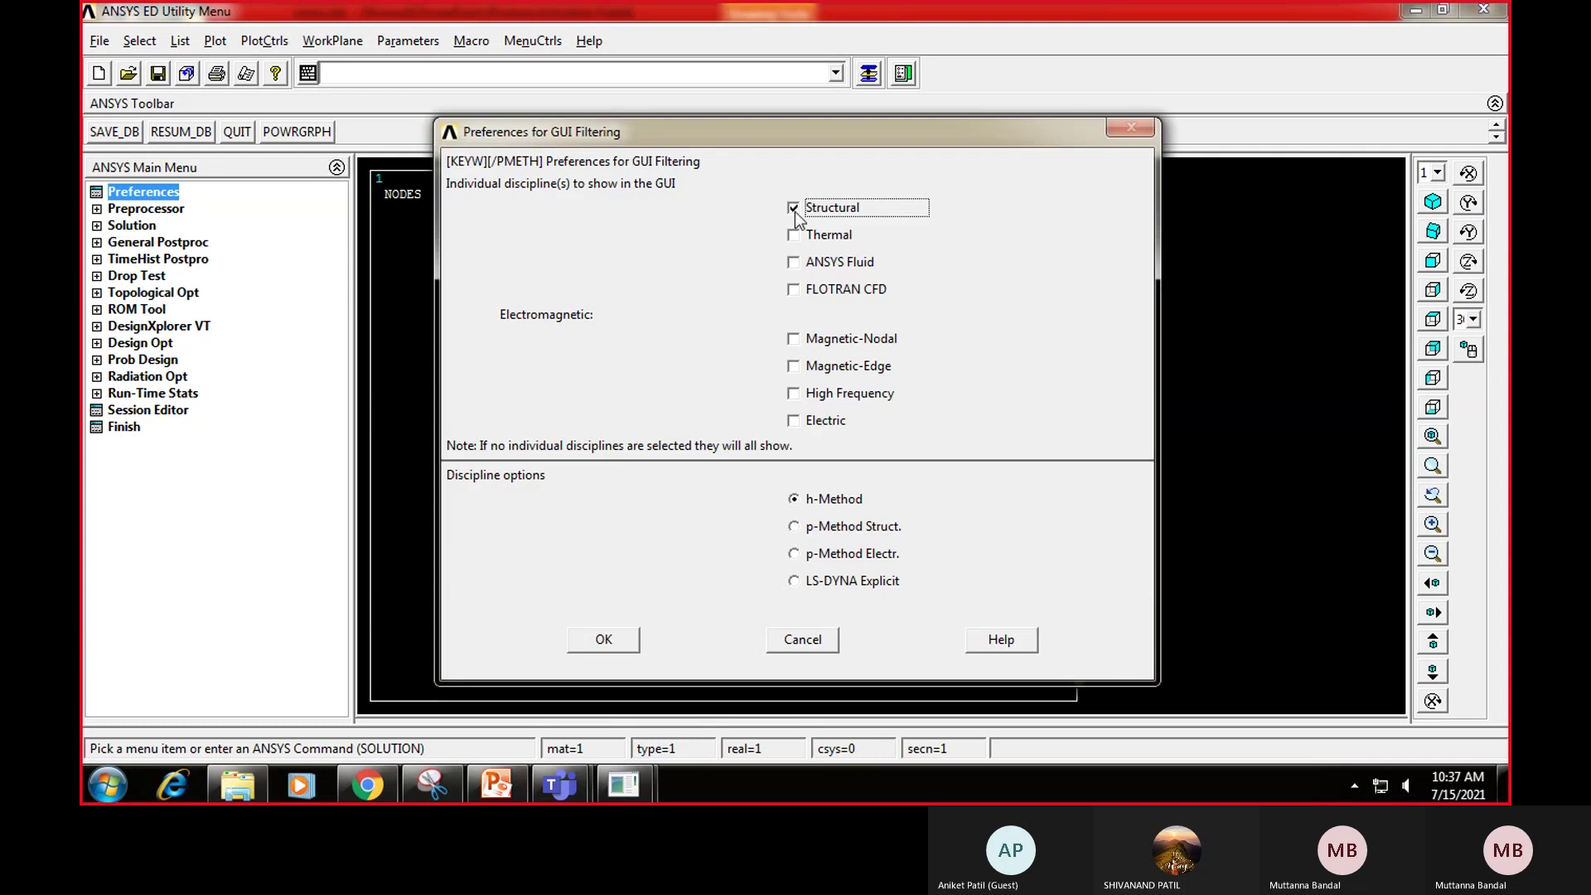
pyautogui.click(602, 640)
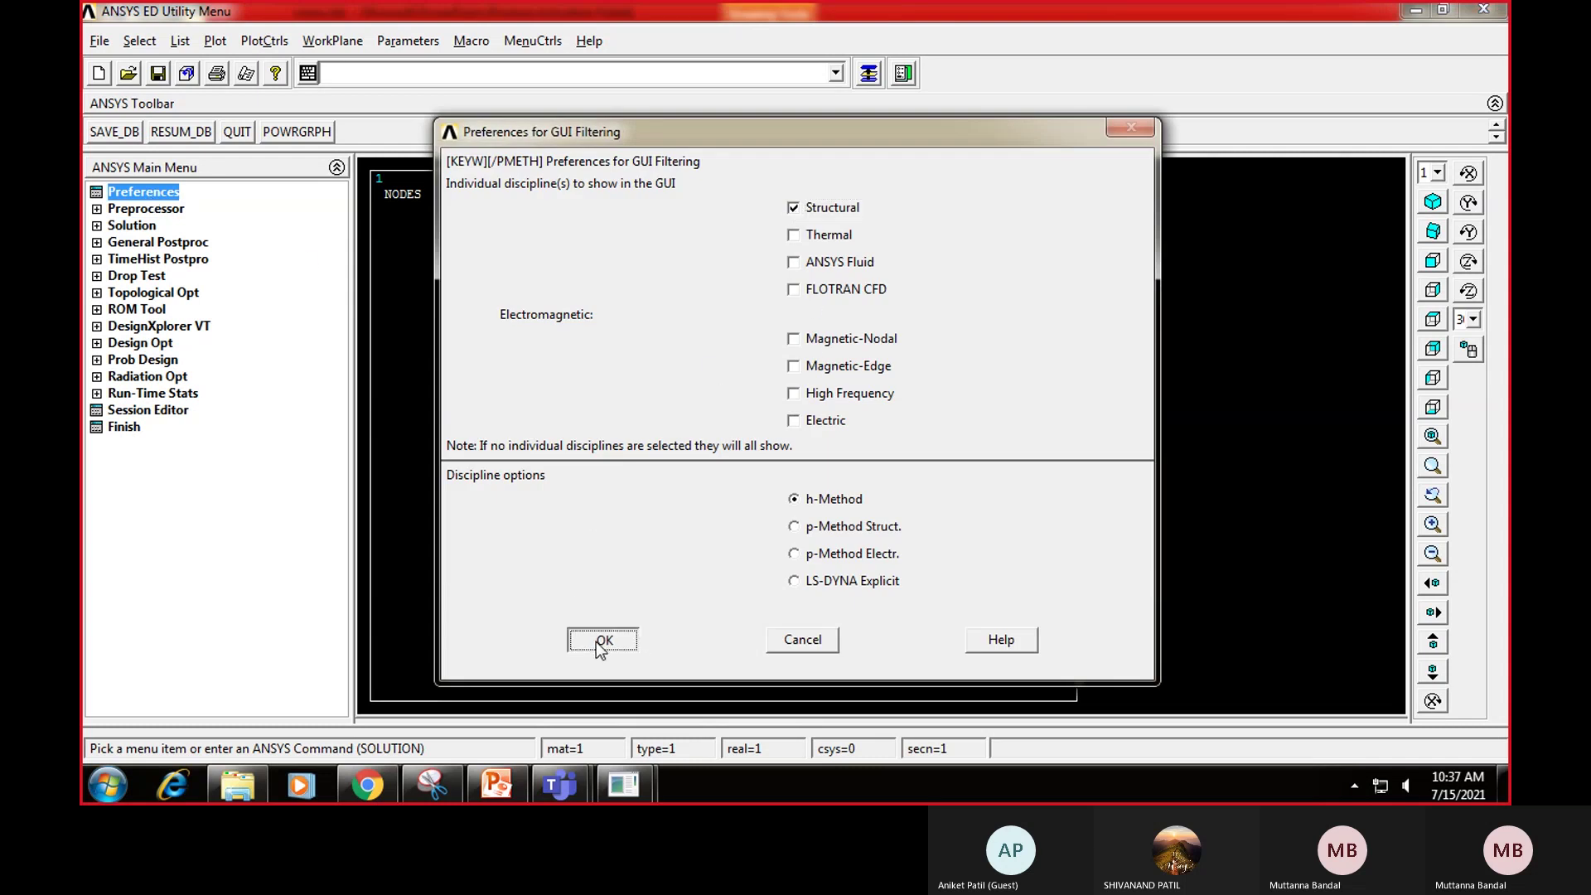
pyautogui.click(108, 210)
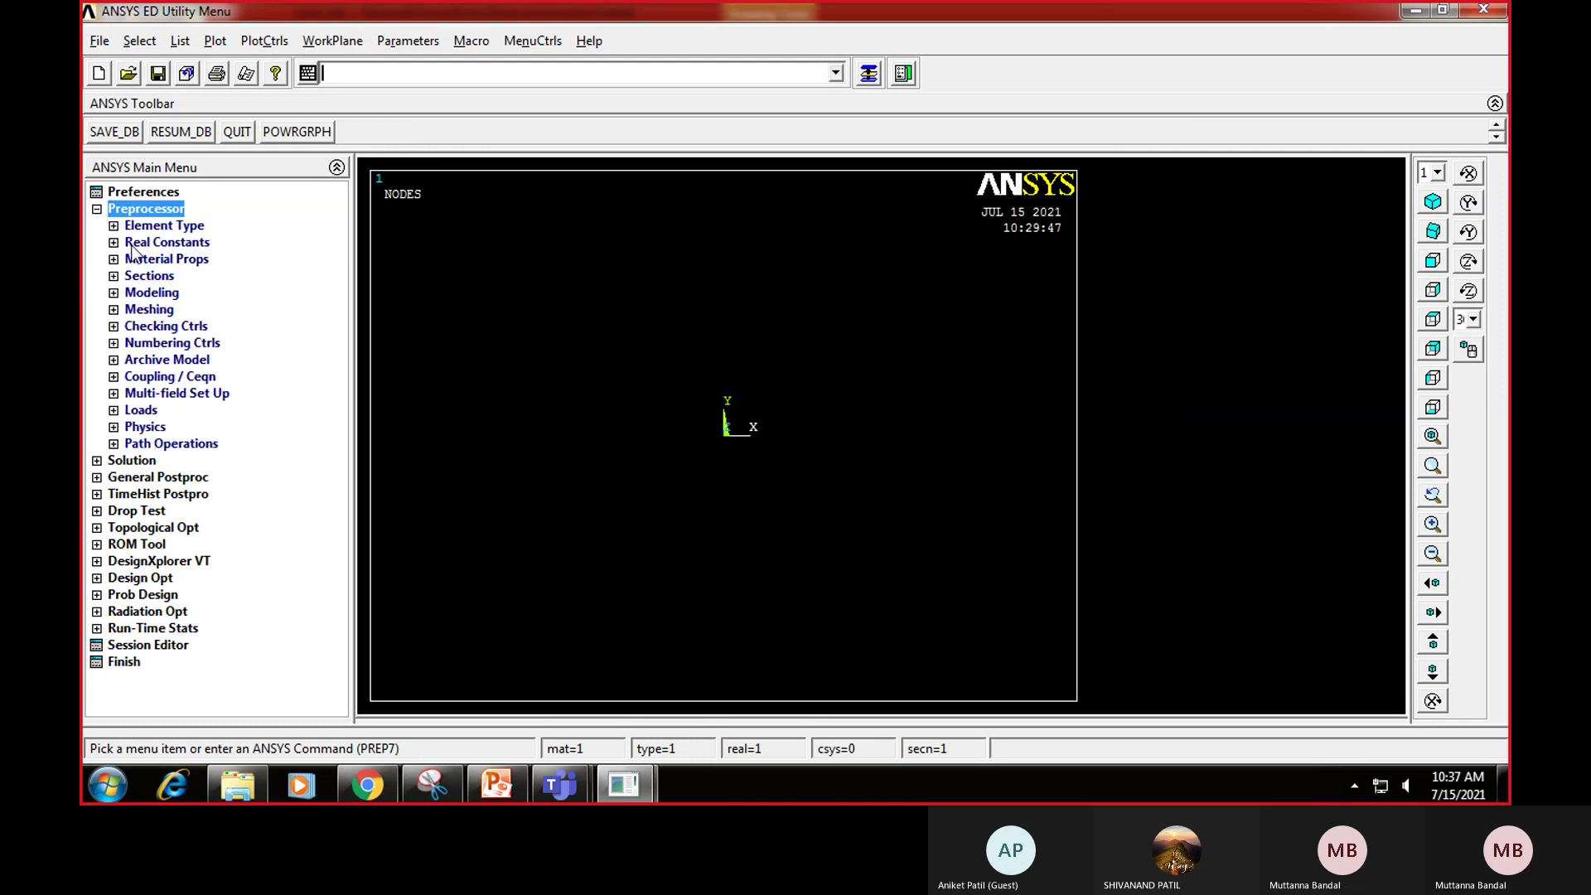
# Step: Add Link '3D finit stn 180' (LINK180) as element type 1 and close the types list
pyautogui.click(114, 226)
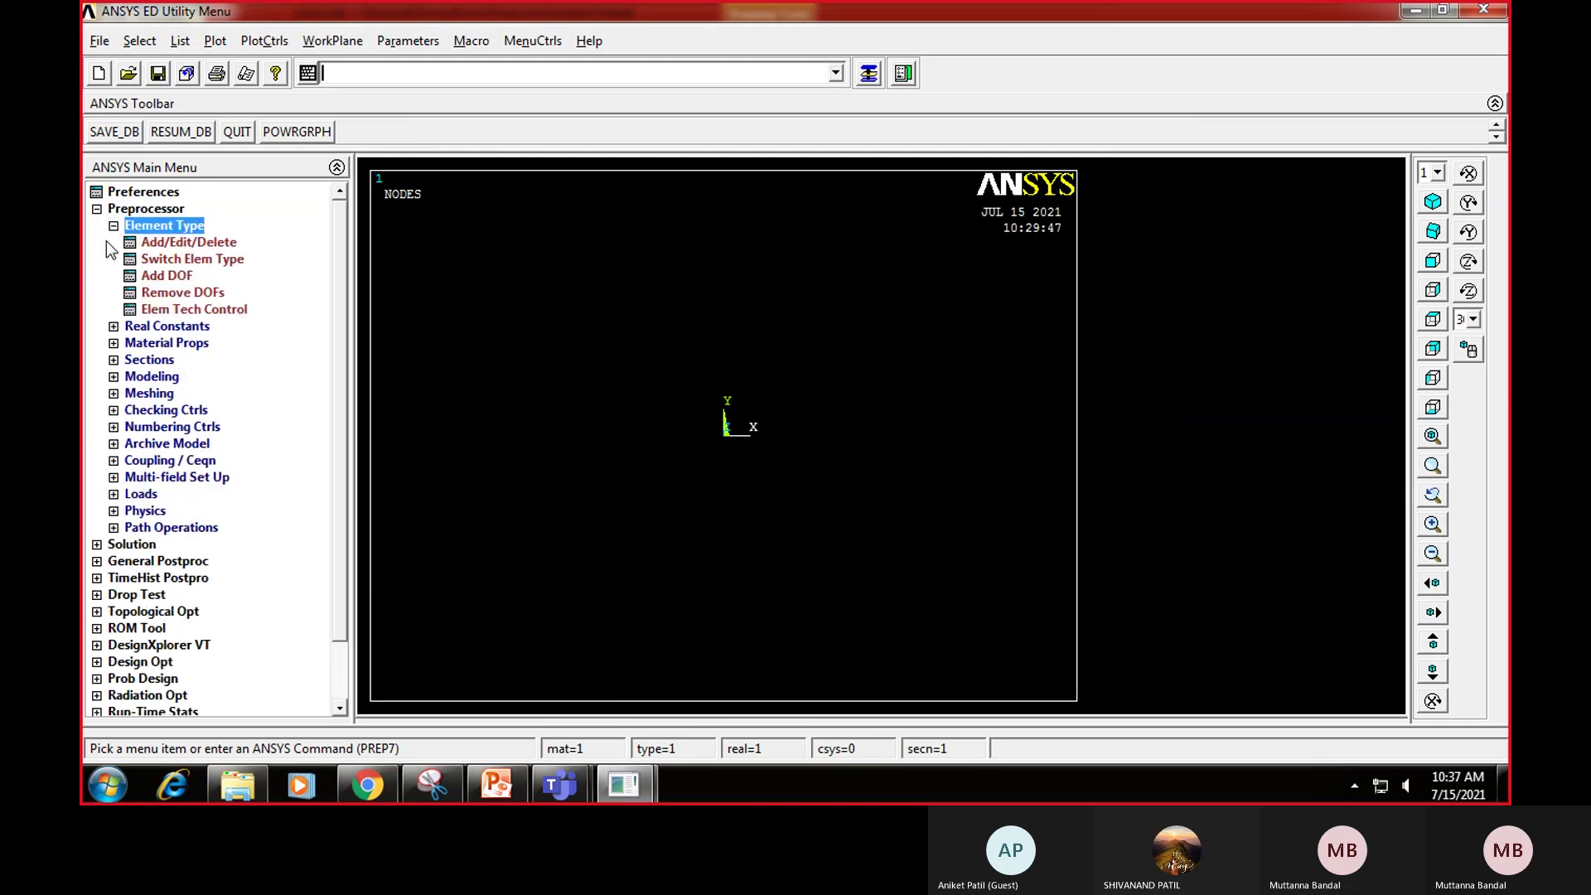
pyautogui.click(176, 244)
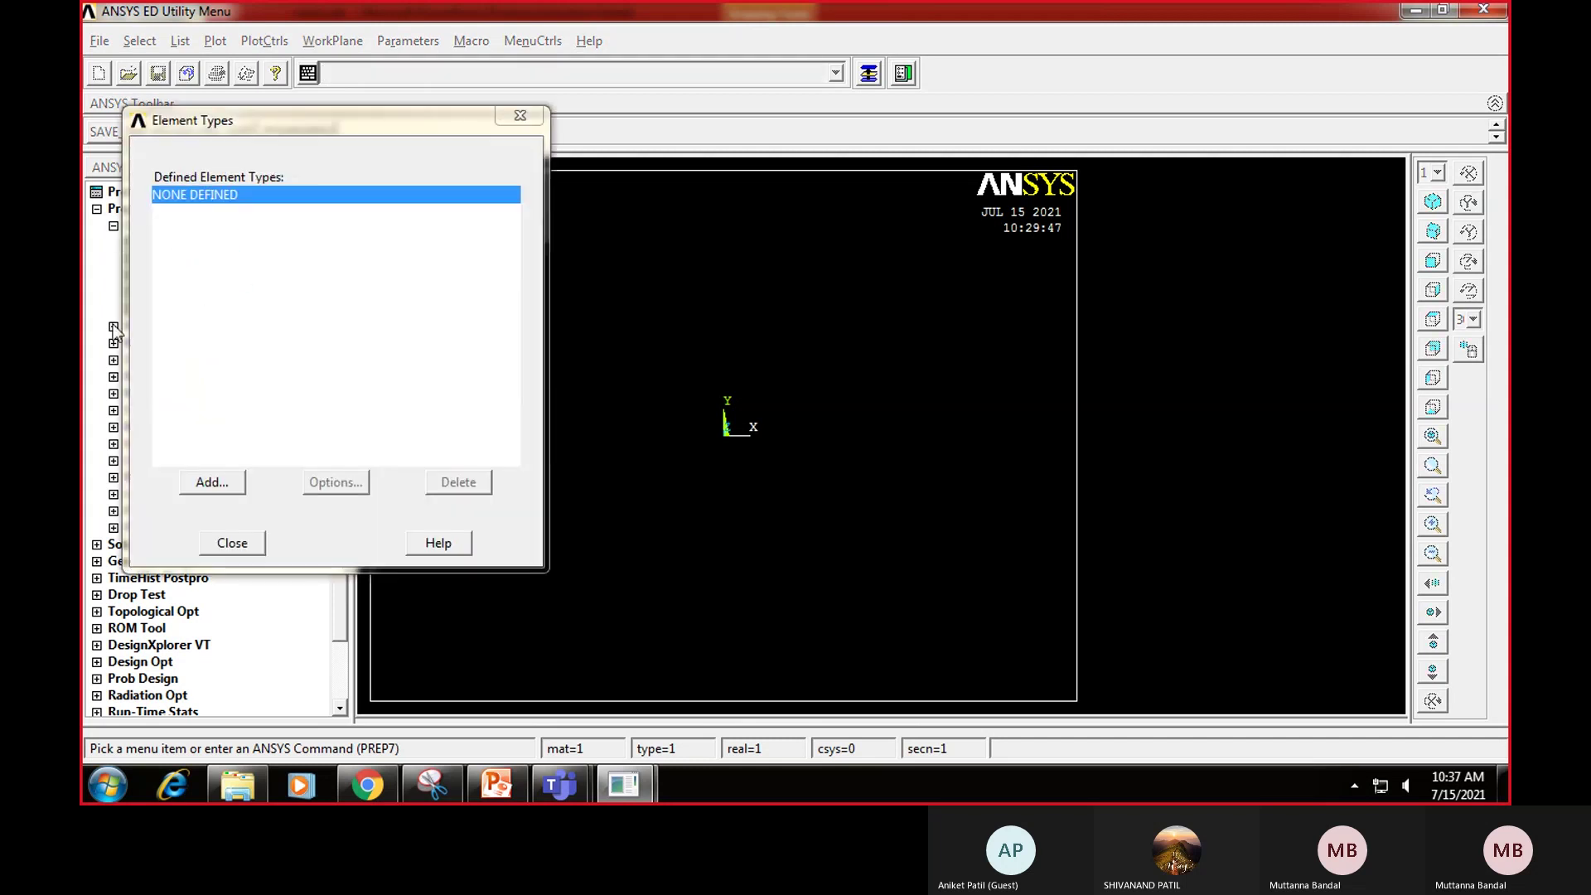
pyautogui.click(210, 483)
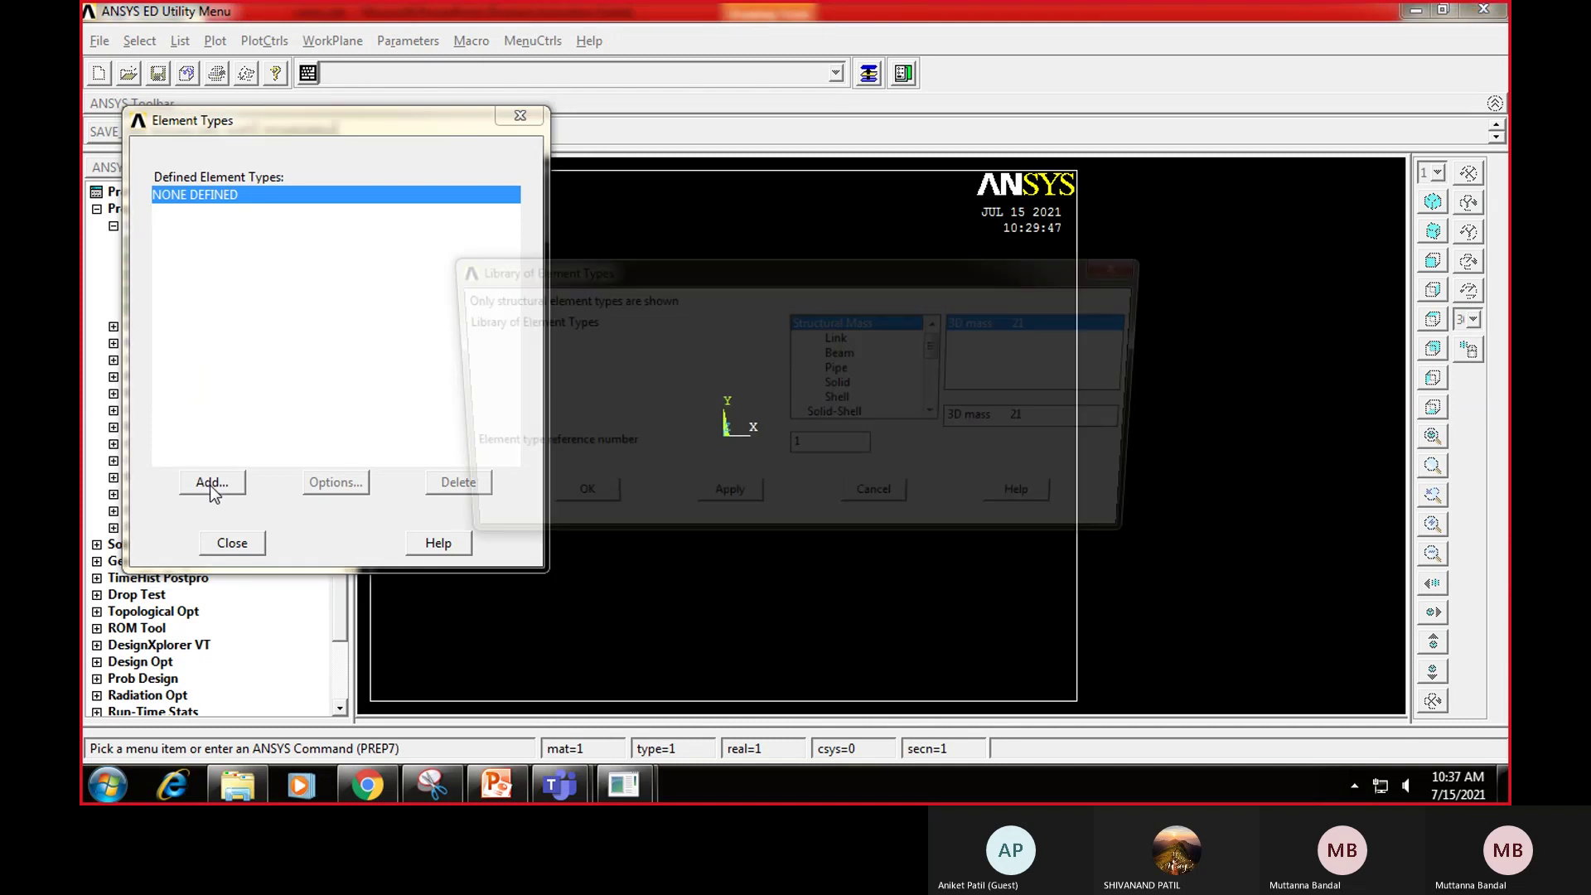
pyautogui.click(845, 341)
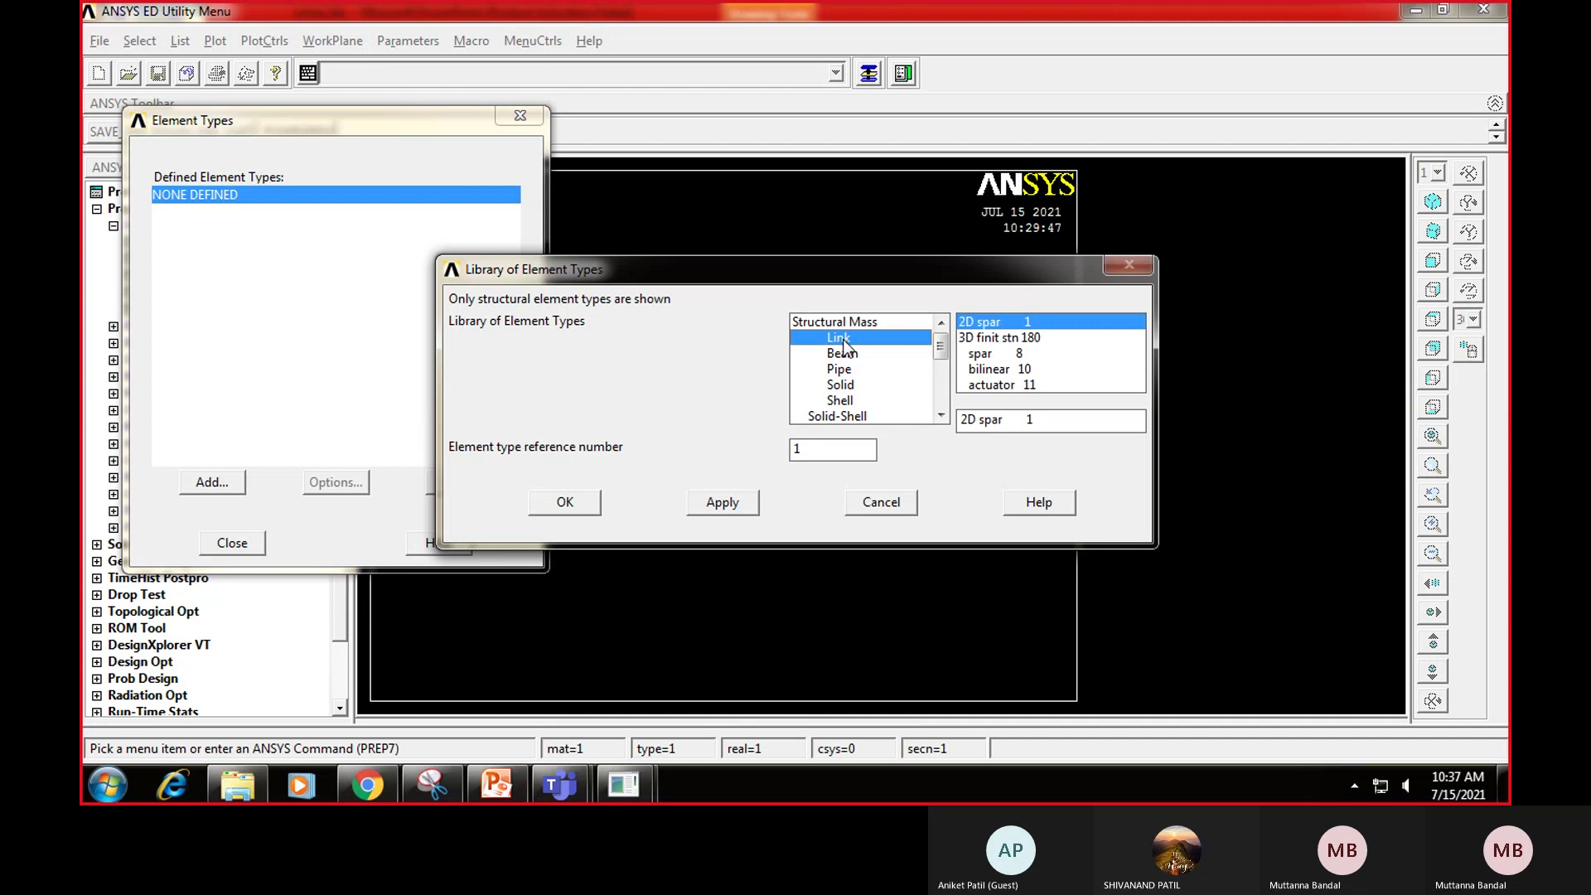
pyautogui.click(1011, 341)
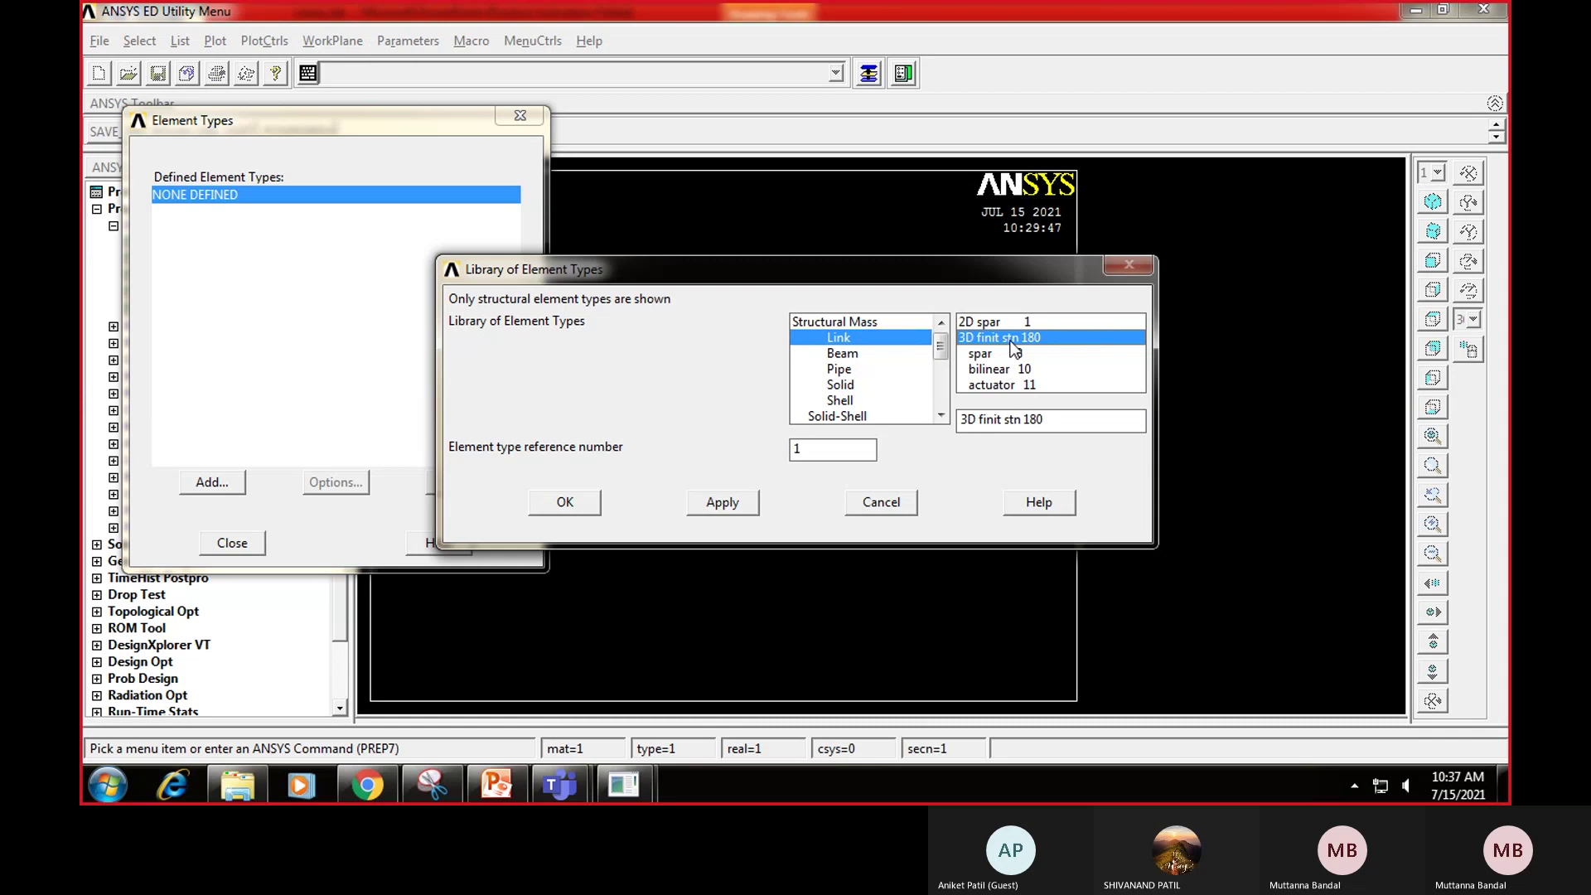
pyautogui.click(563, 503)
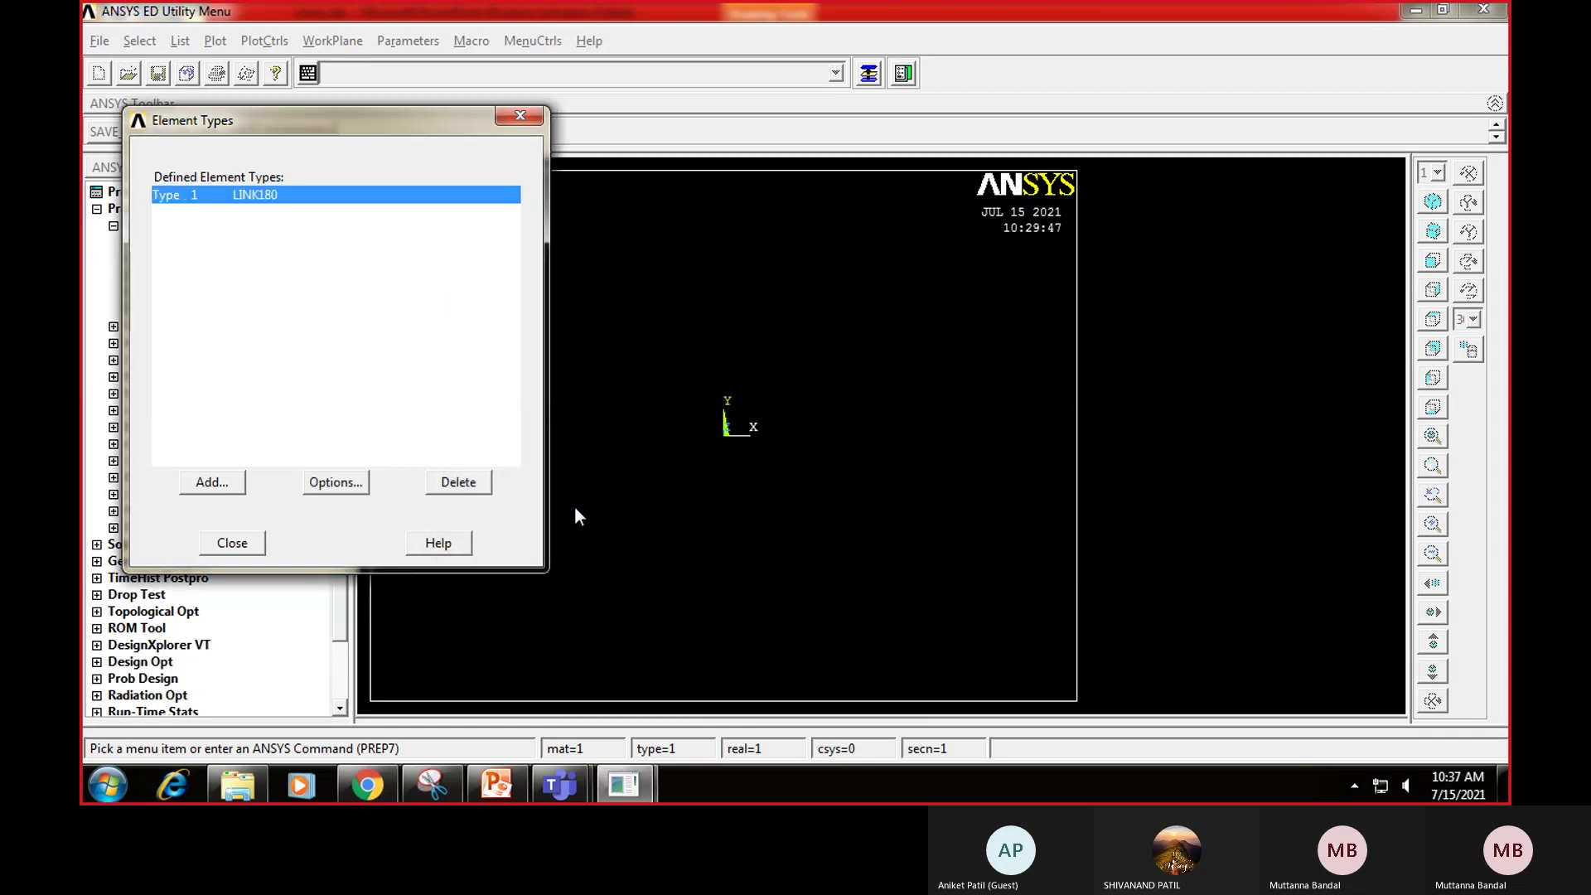
pyautogui.click(233, 543)
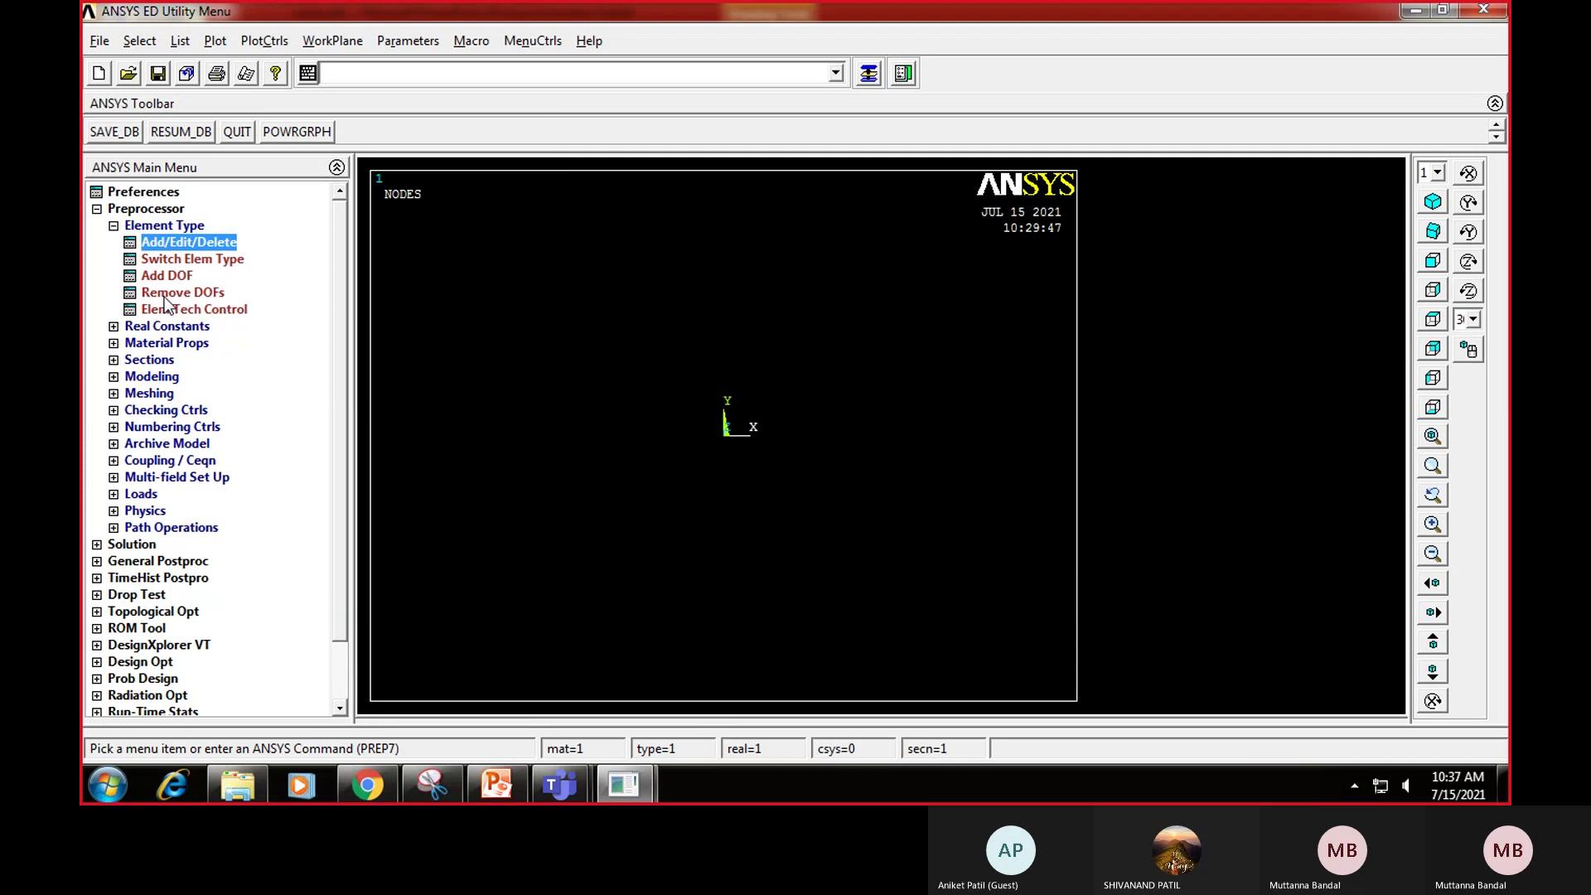
# Step: Start a real constant set for Type 1 LINK180 and pull up the Stepped Bar slide
pyautogui.click(114, 327)
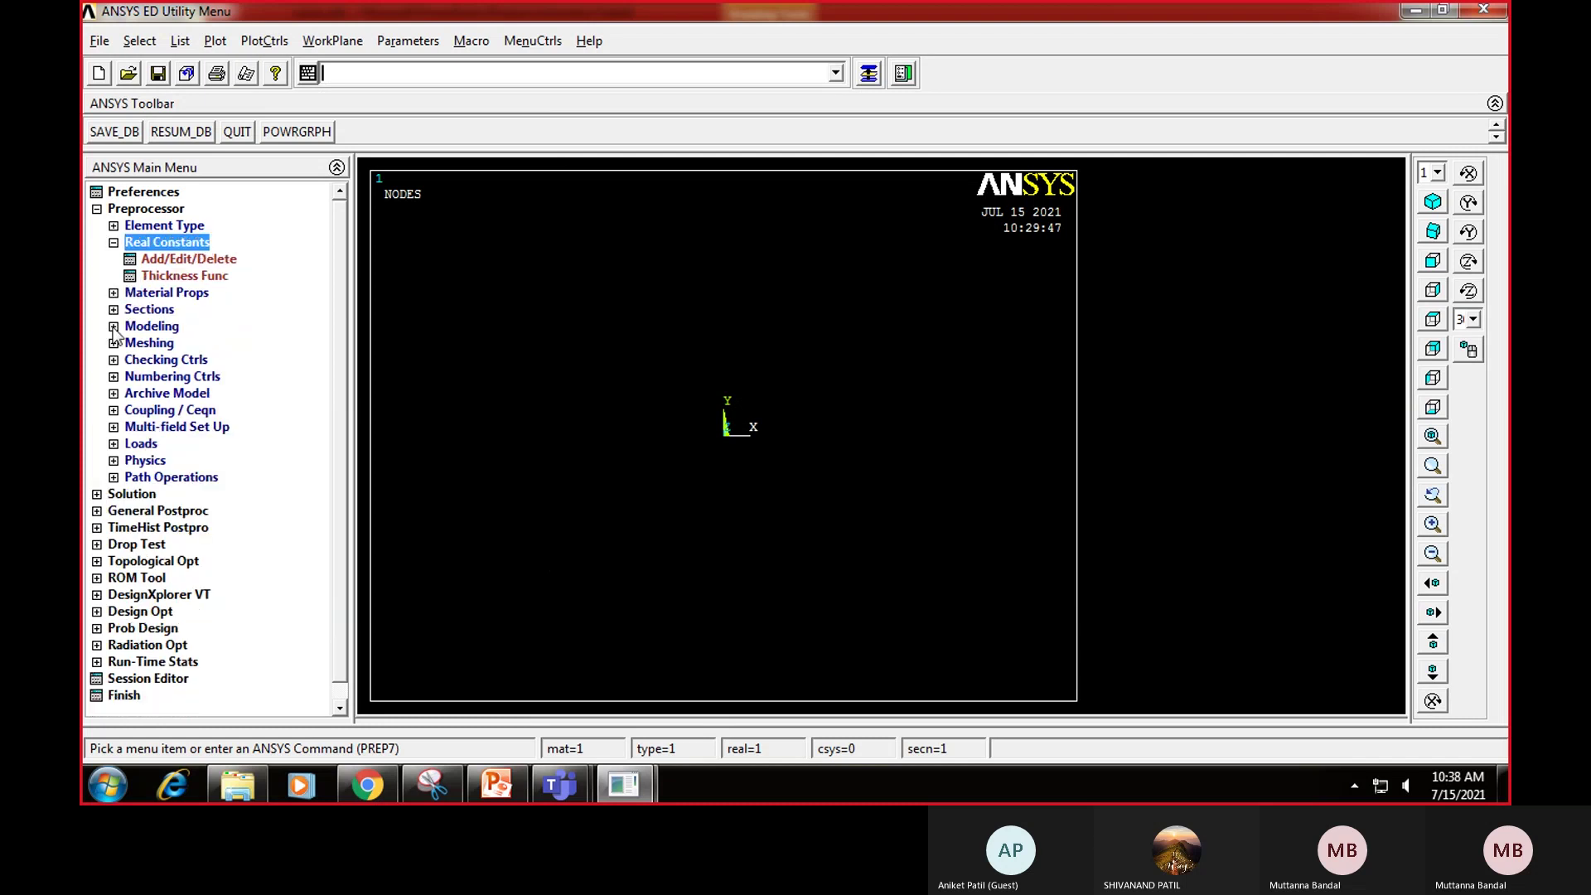
pyautogui.click(172, 262)
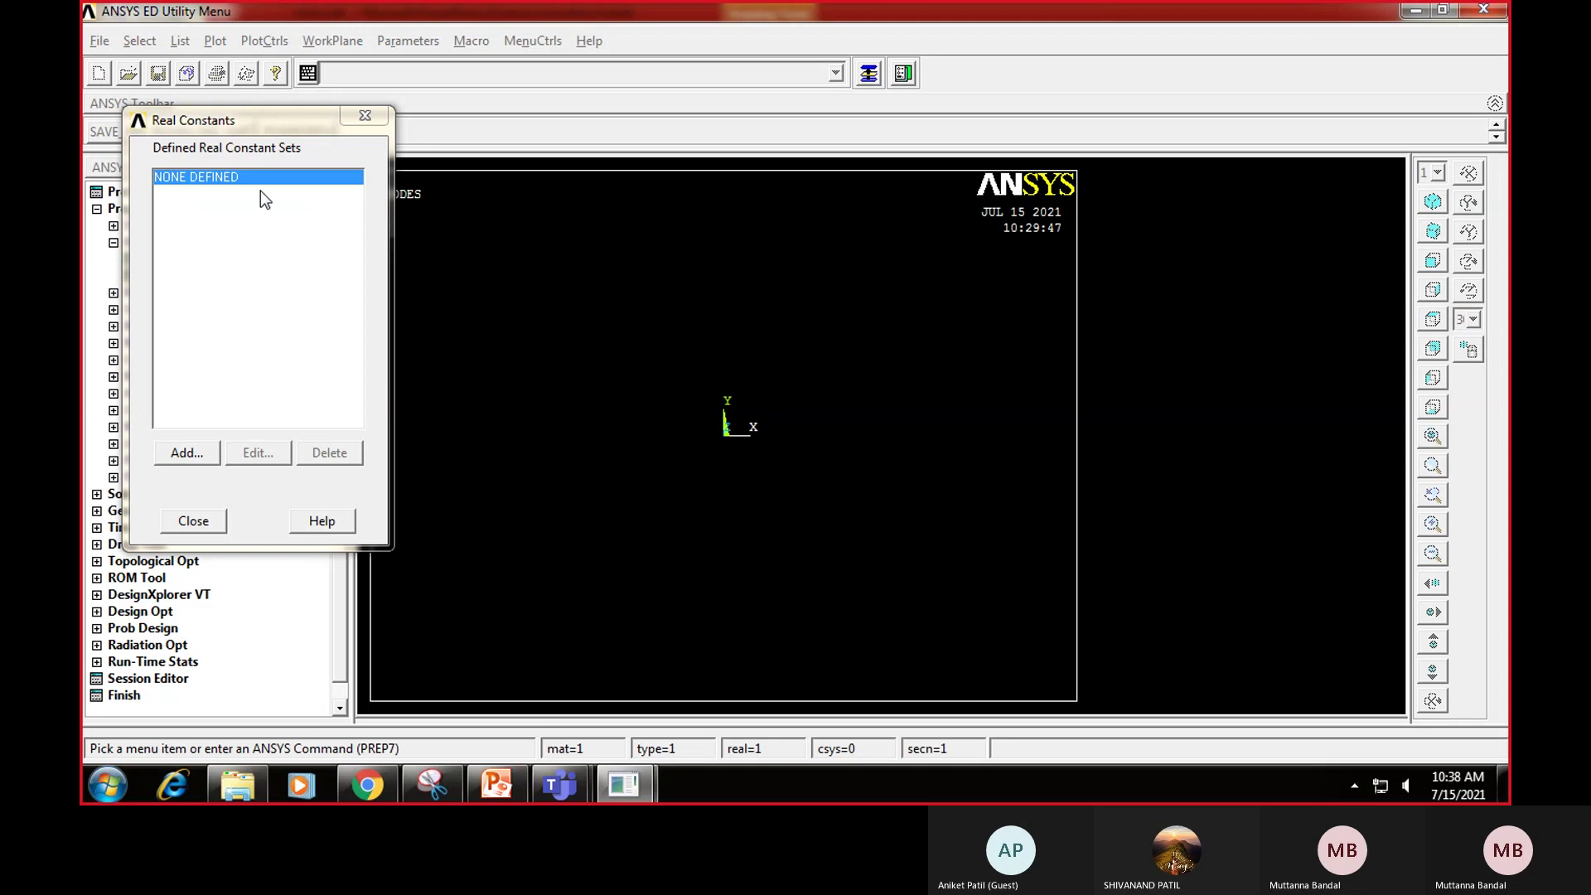
pyautogui.click(185, 452)
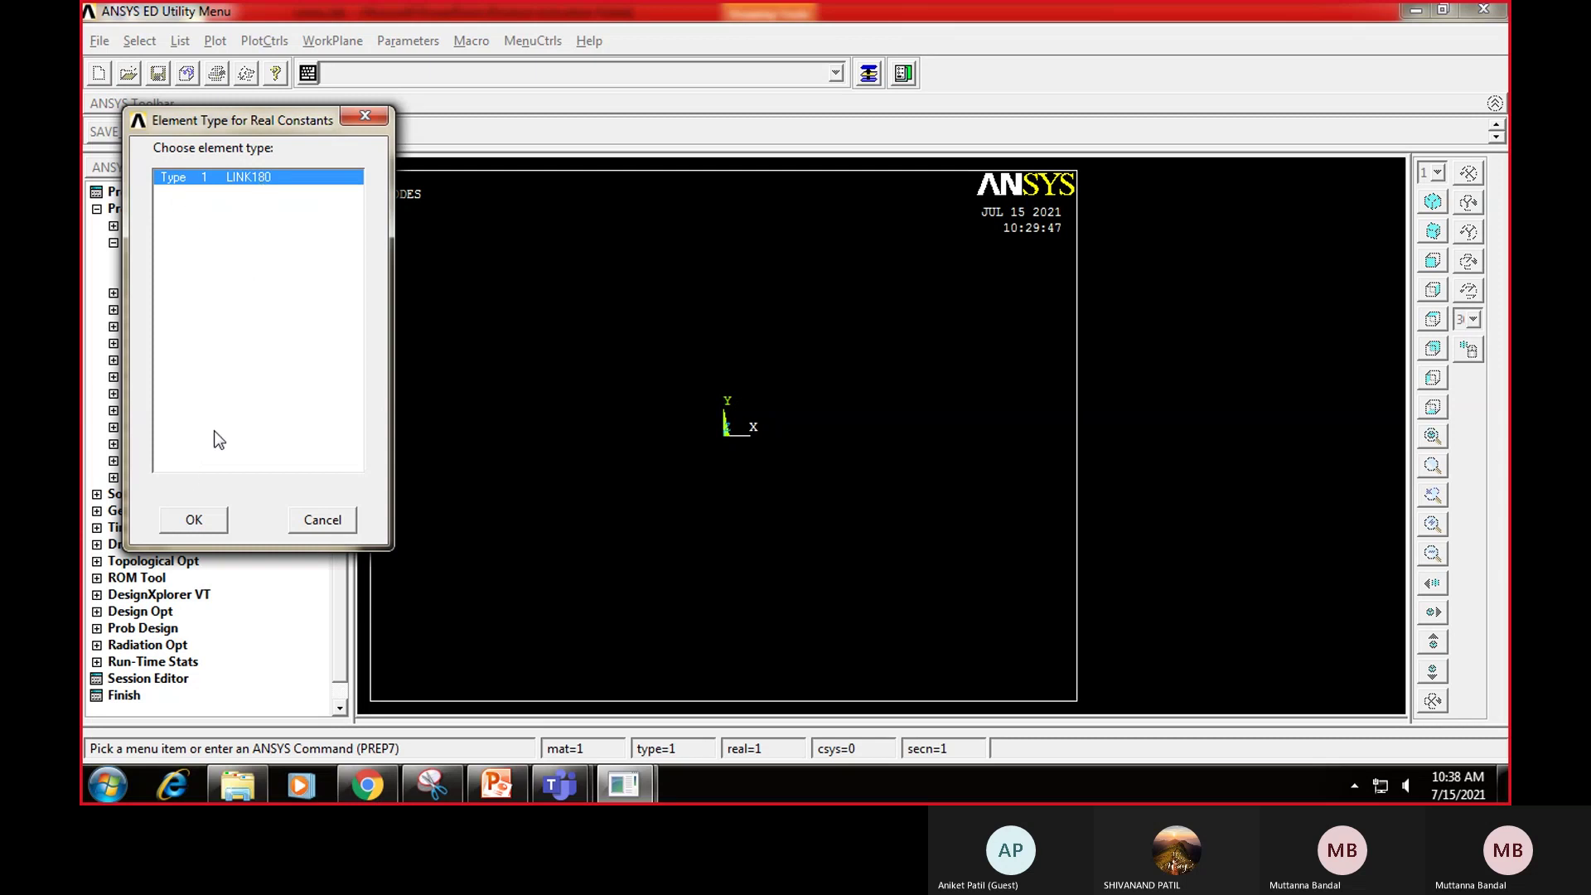
pyautogui.click(197, 522)
pyautogui.click(940, 378)
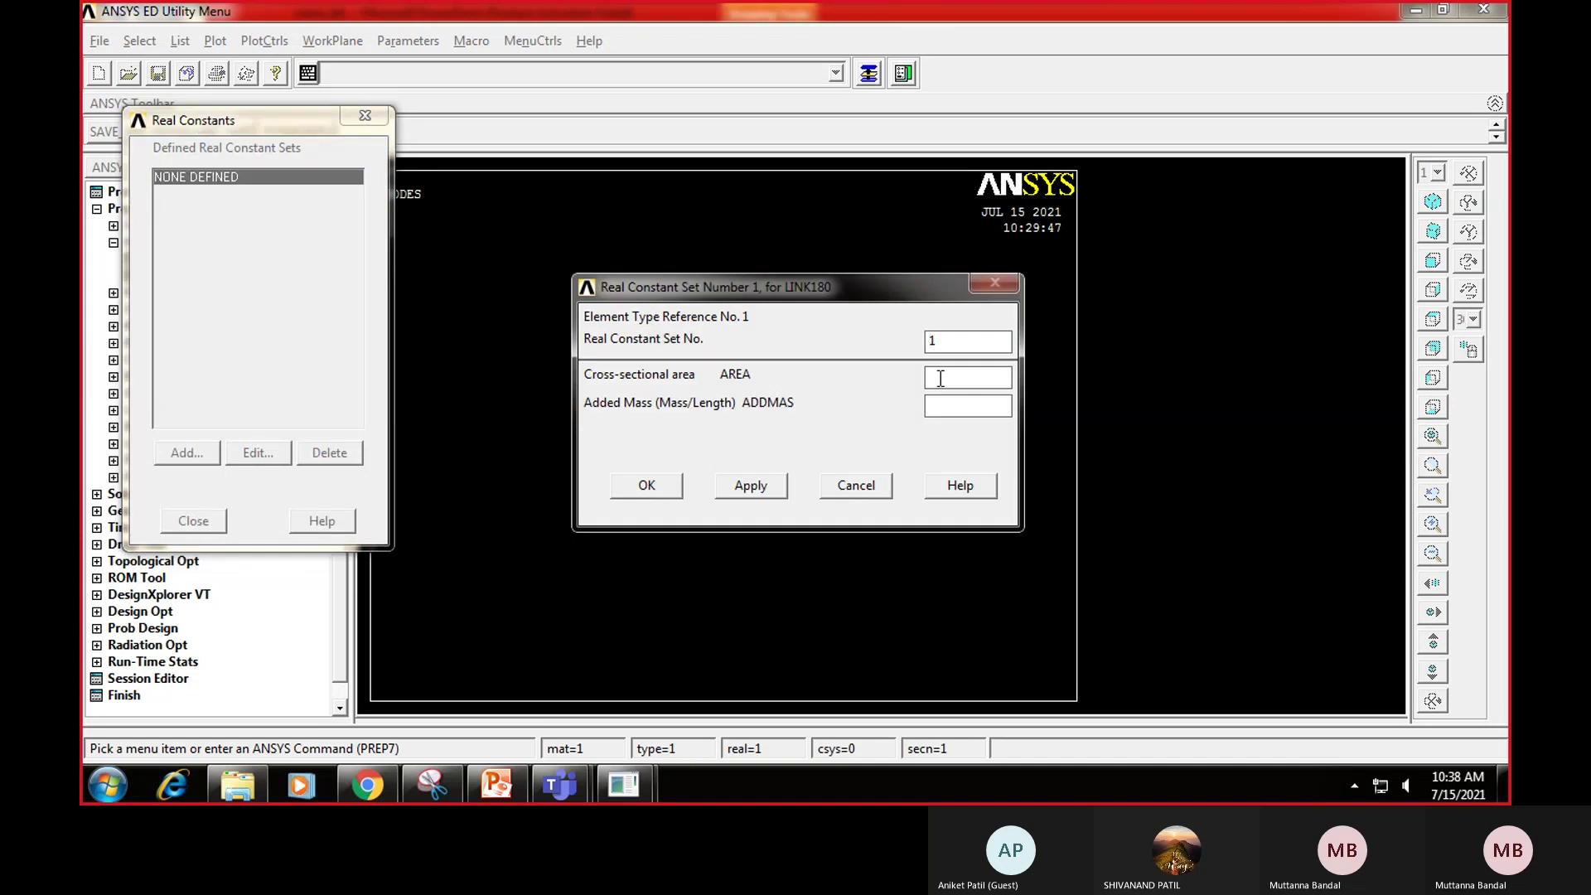
pyautogui.click(497, 787)
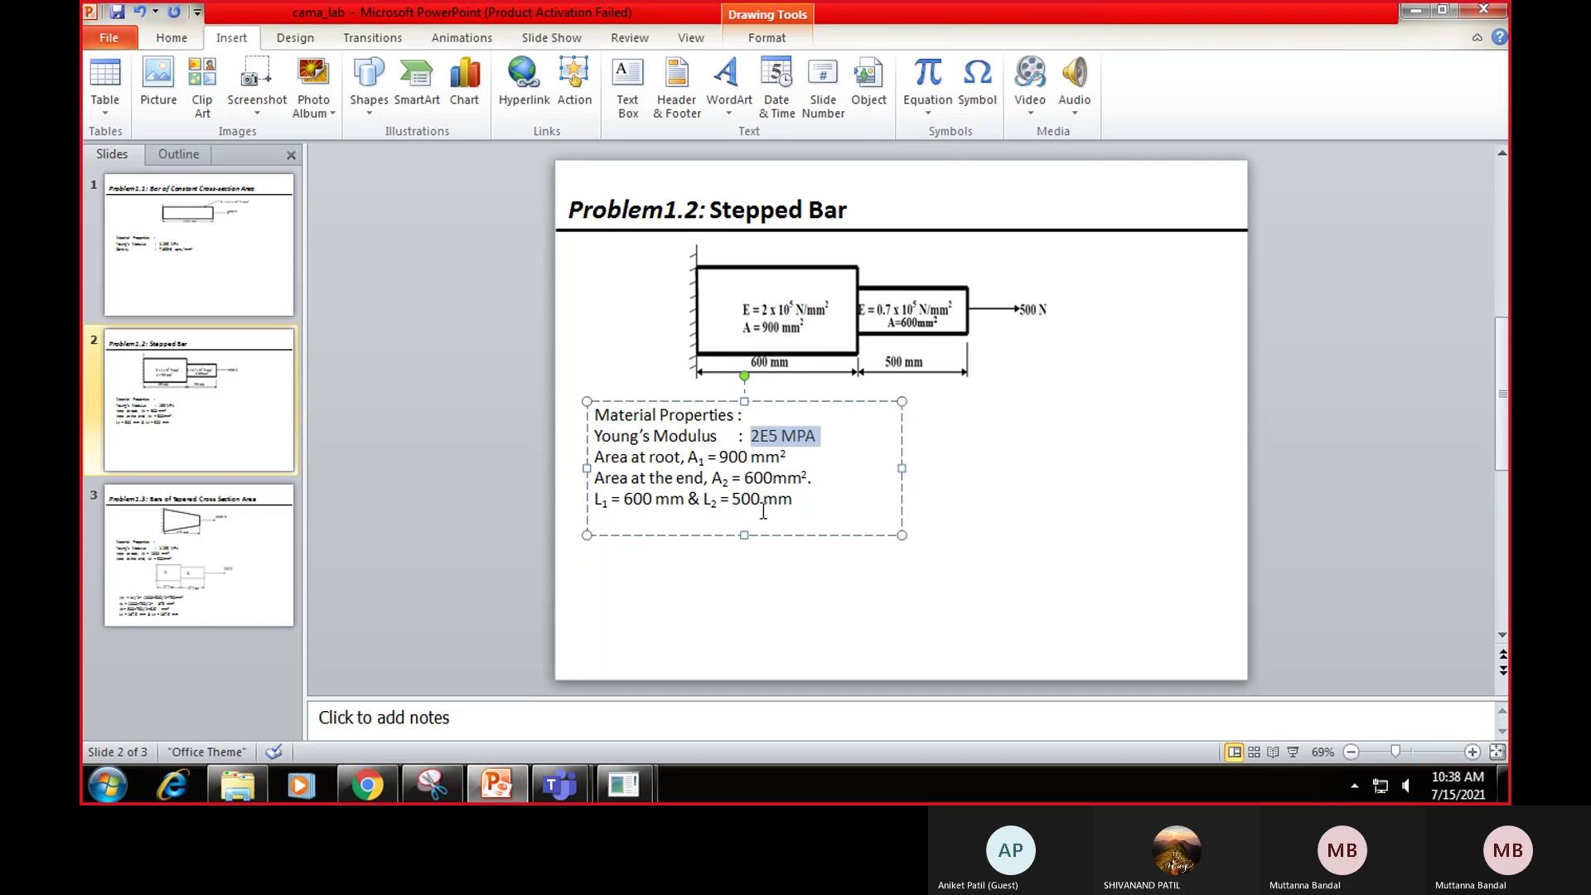
# Step: Note the 900 and 600 mm² areas on the slide, then restore and resize ANSYS
pyautogui.click(728, 457)
pyautogui.click(747, 479)
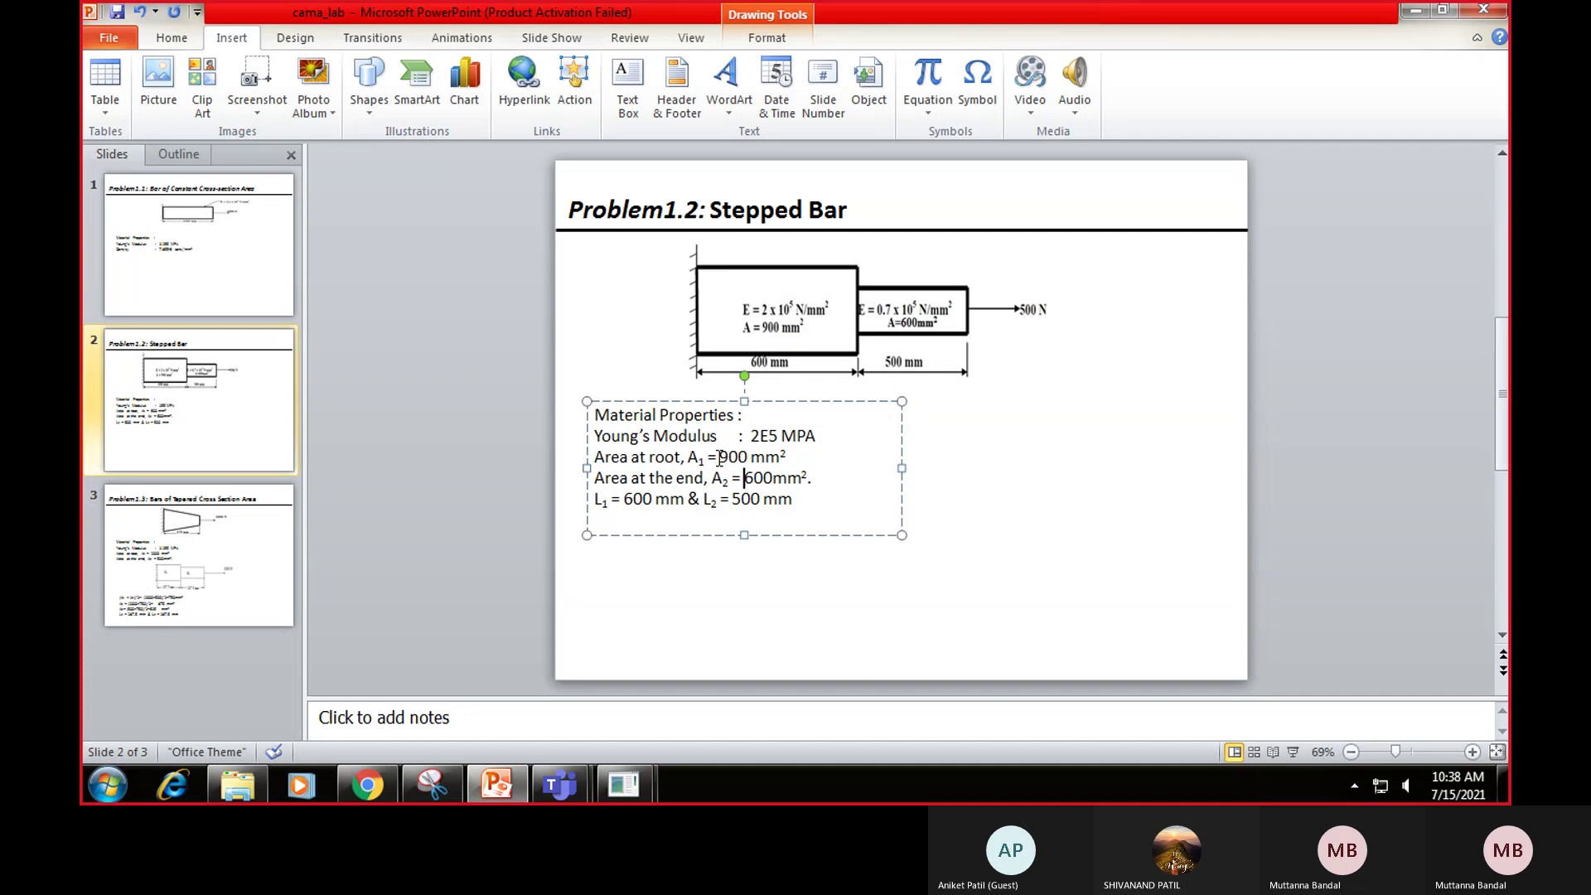
pyautogui.moveTo(623, 786)
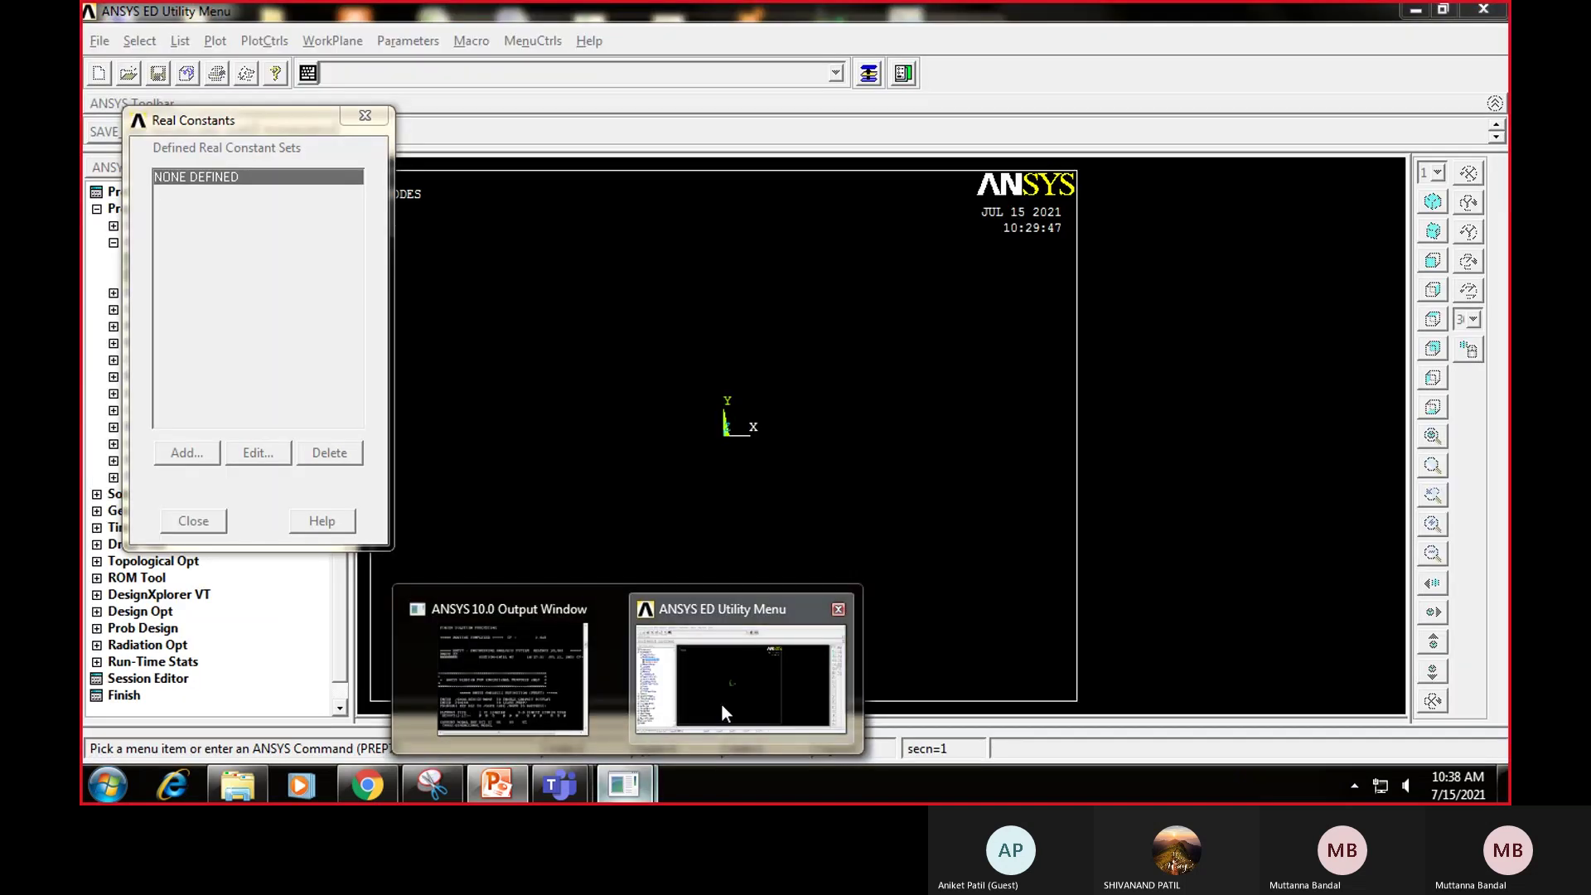
pyautogui.click(723, 704)
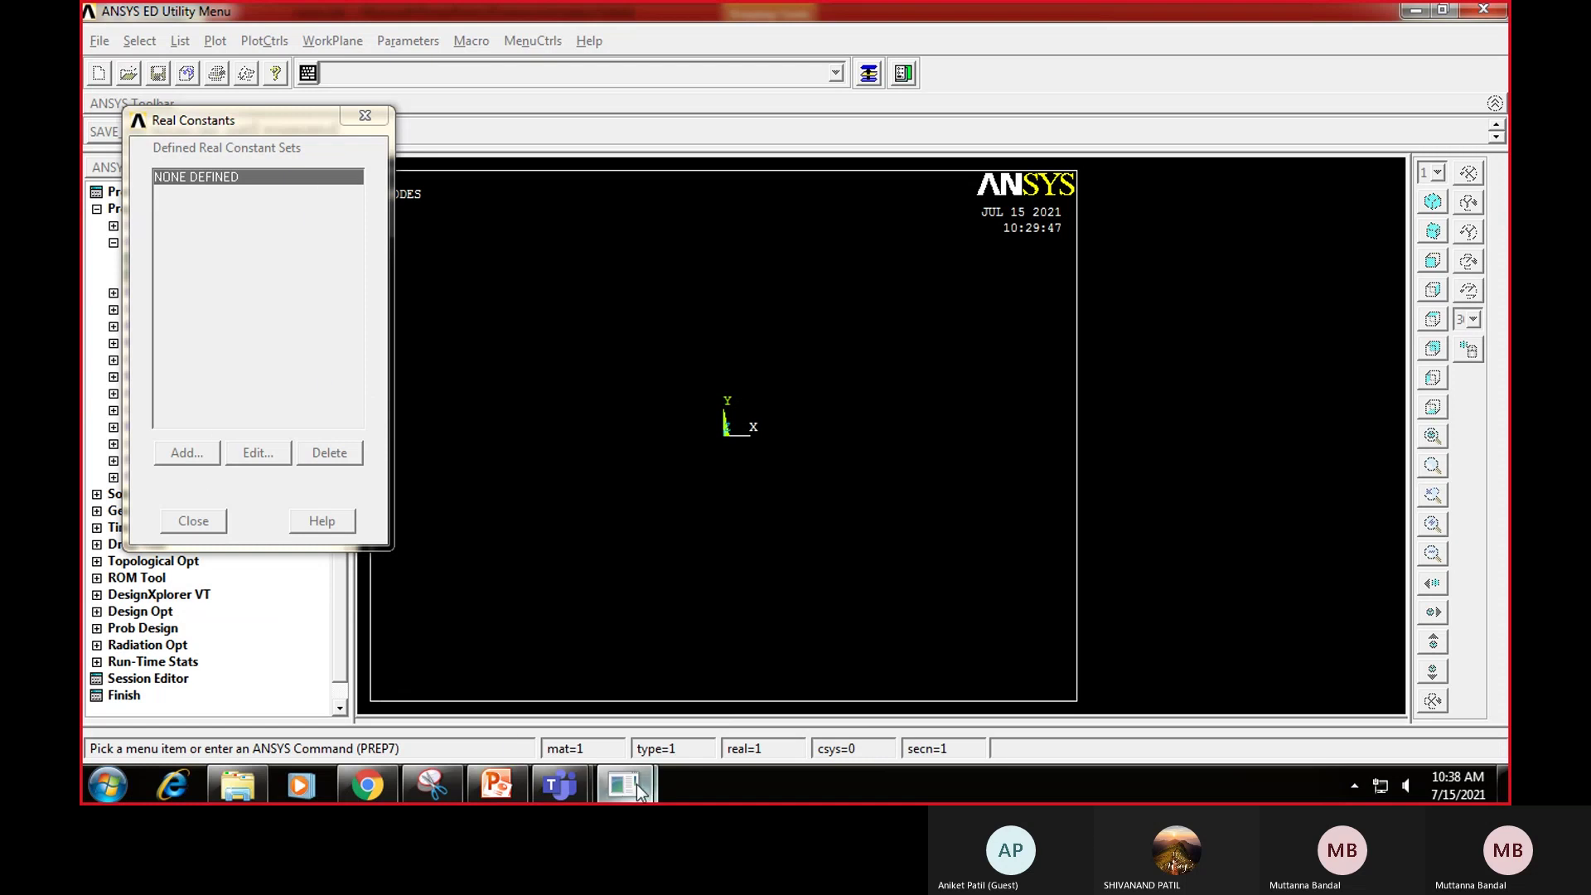
pyautogui.moveTo(636, 783)
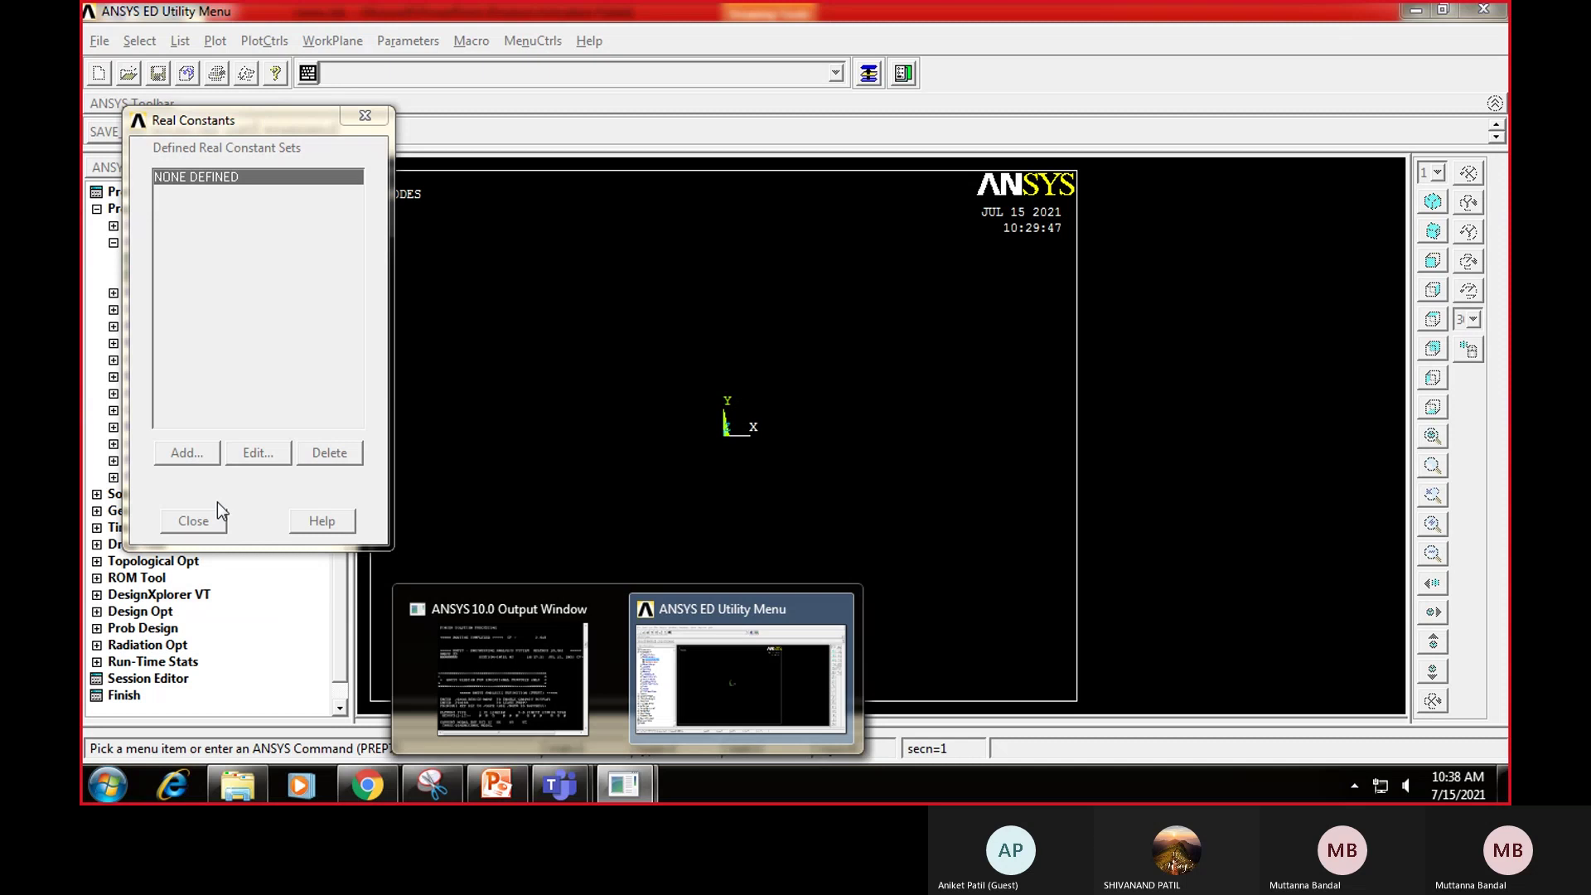
pyautogui.click(1440, 11)
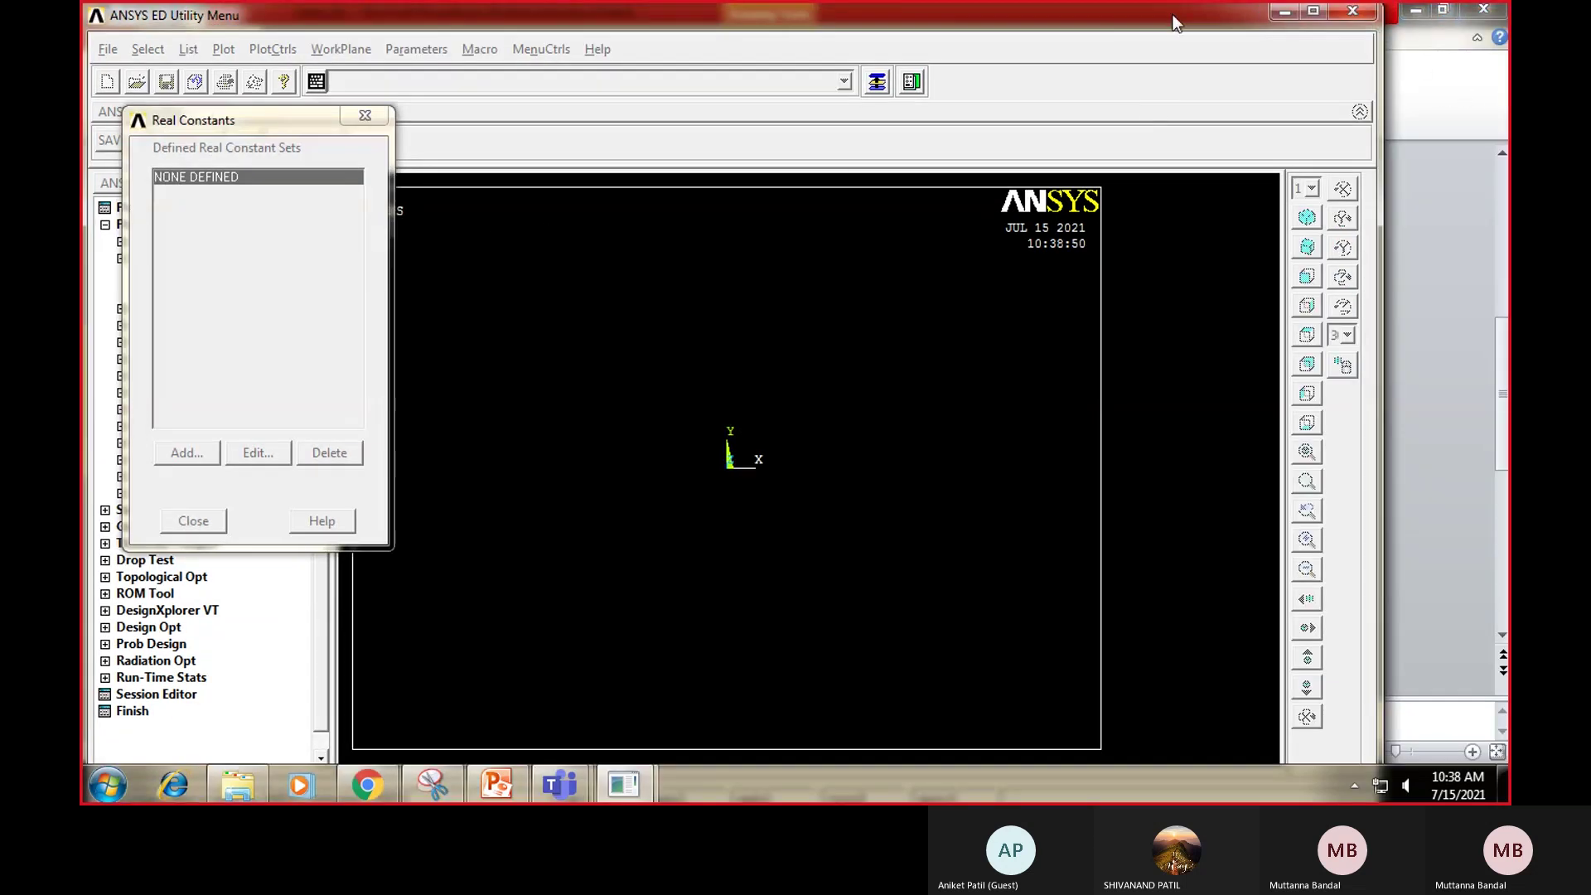
pyautogui.moveTo(1177, 23)
pyautogui.mouseDown()
pyautogui.moveTo(1216, 322)
pyautogui.moveTo(1290, 490)
pyautogui.moveTo(1259, 415)
pyautogui.moveTo(1231, 116)
pyautogui.moveTo(1197, 33)
pyautogui.mouseUp()
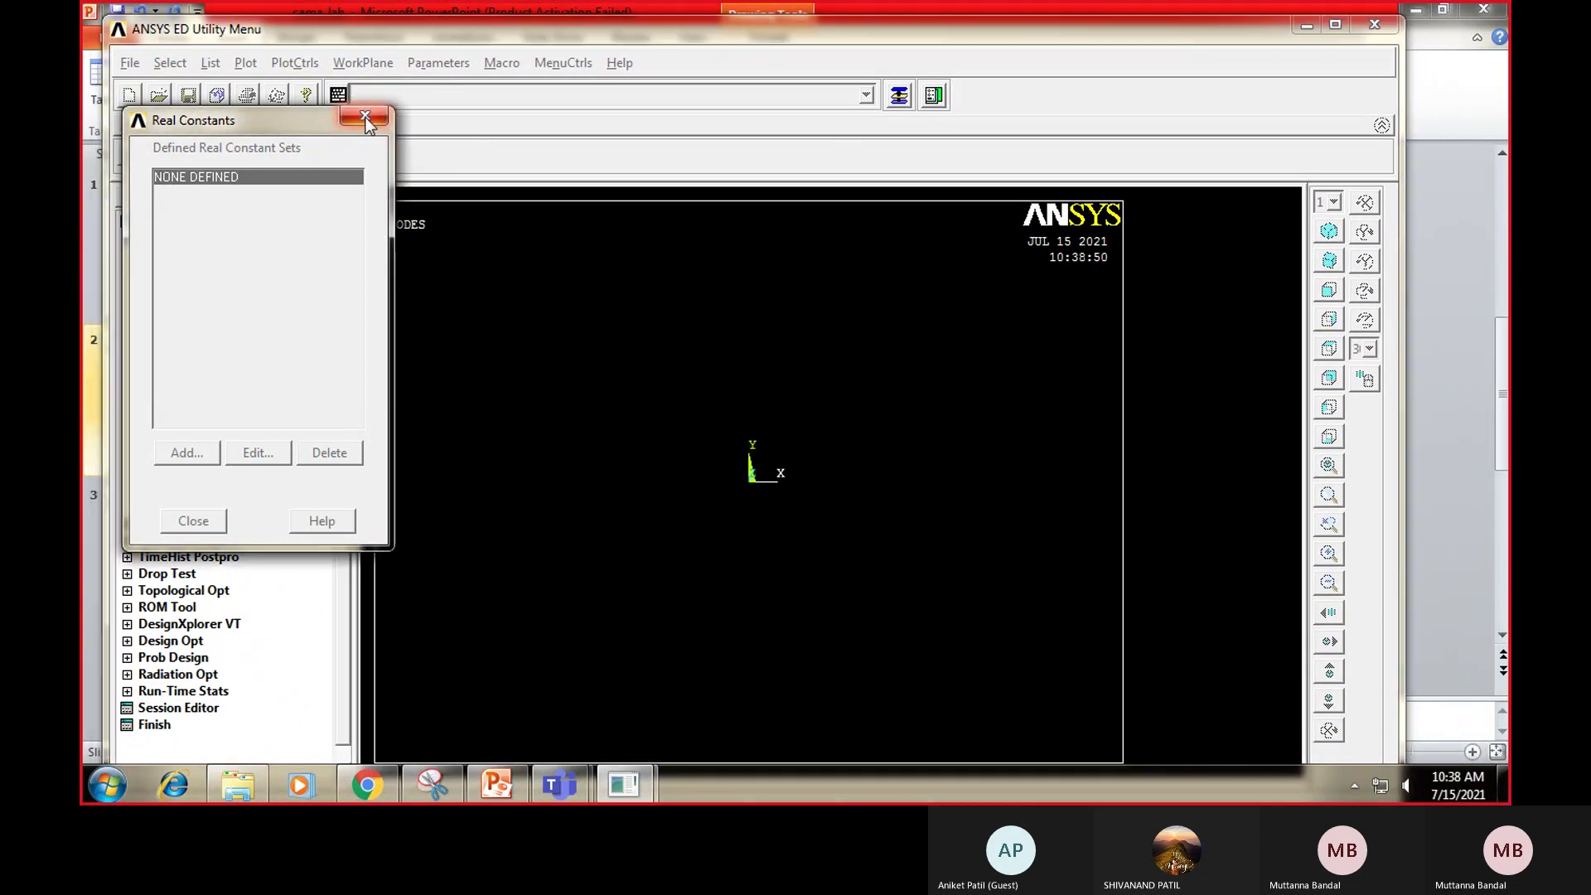
# Step: Minimize ANSYS, PowerPoint, meeting and Snipping Tool windows, then restore the ANSYS main window
pyautogui.moveTo(634, 783)
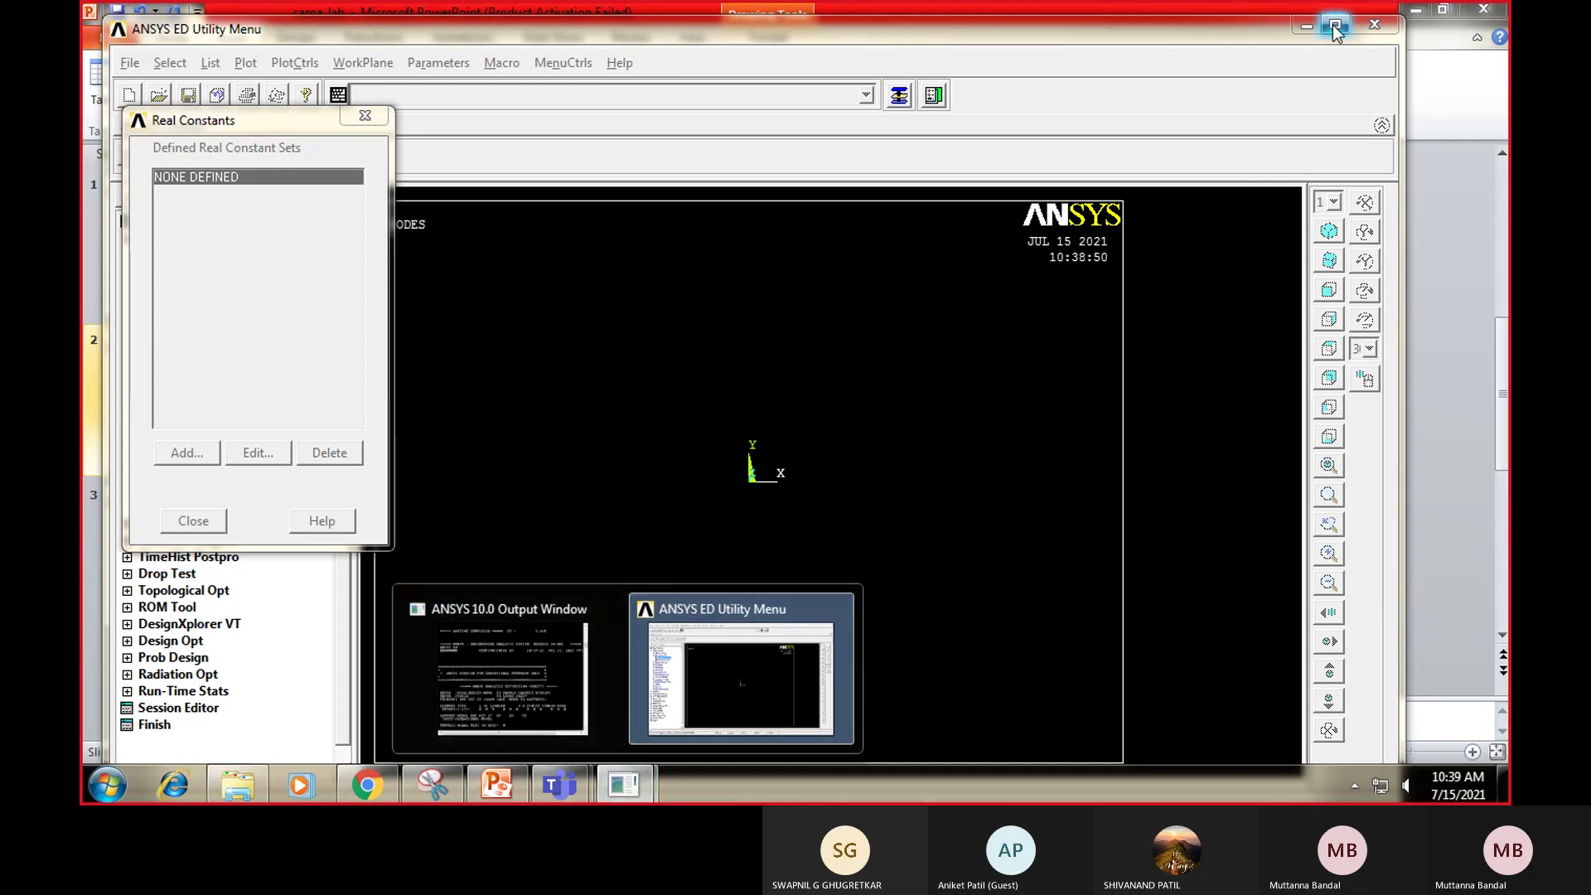
pyautogui.click(1306, 26)
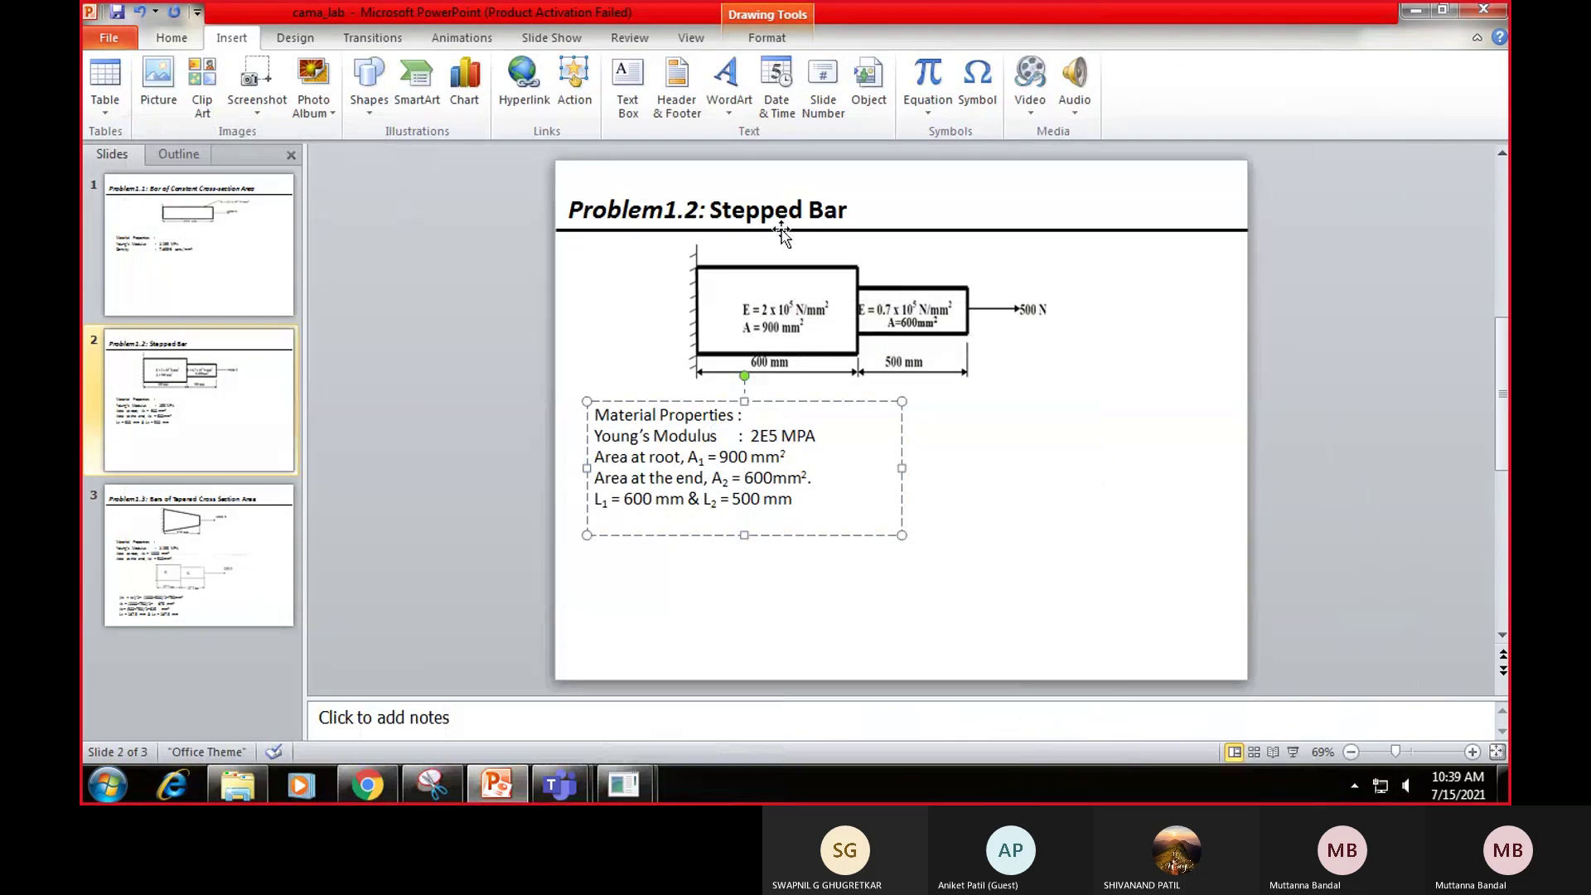
pyautogui.click(1415, 10)
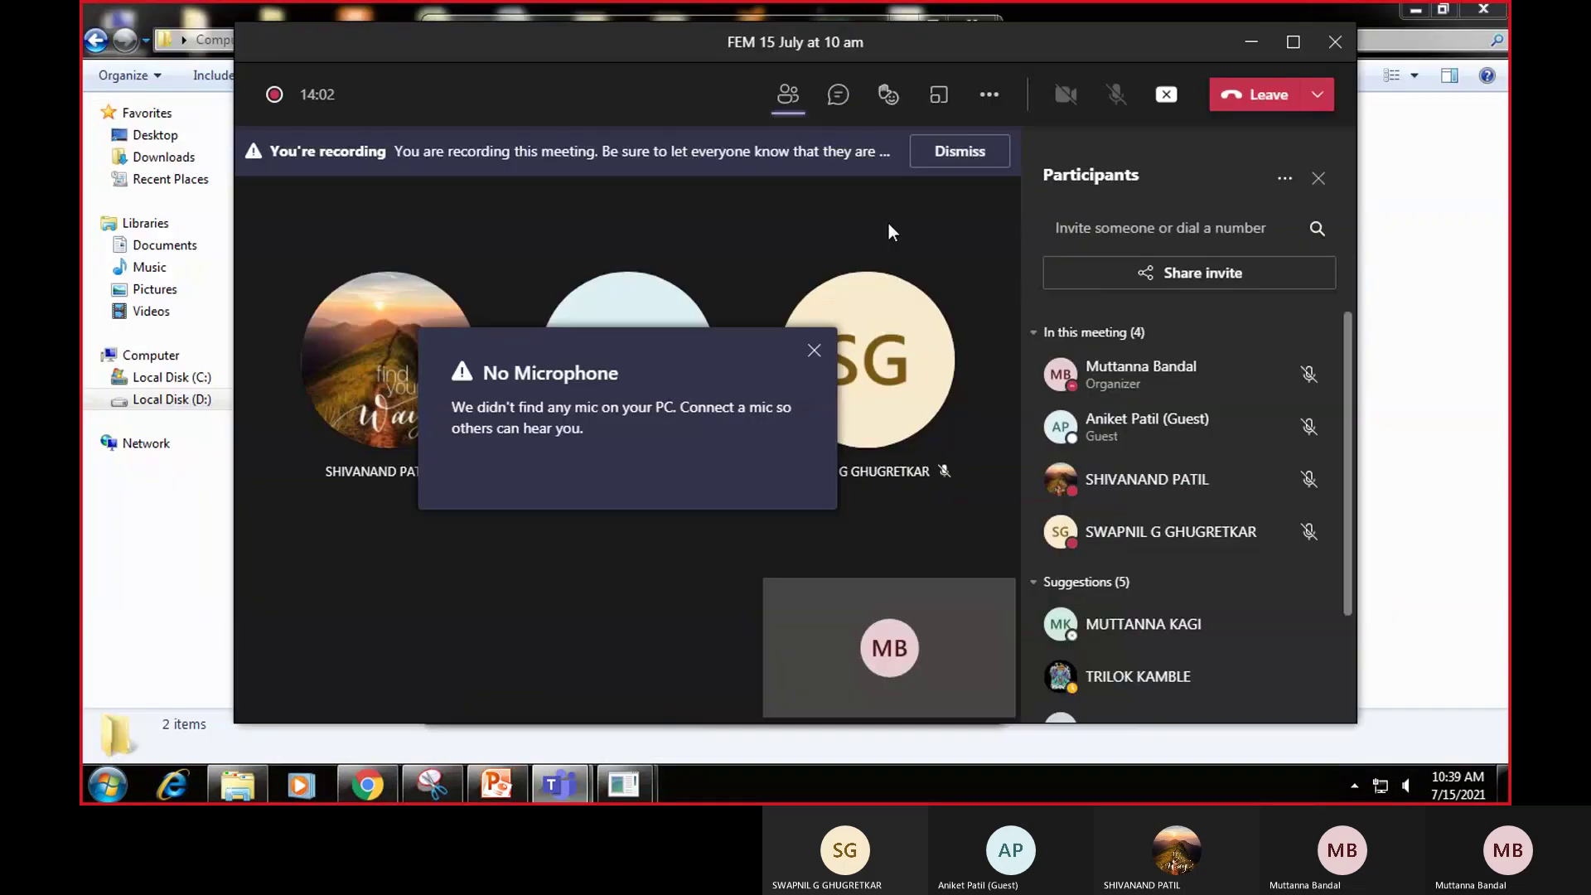
pyautogui.click(1247, 39)
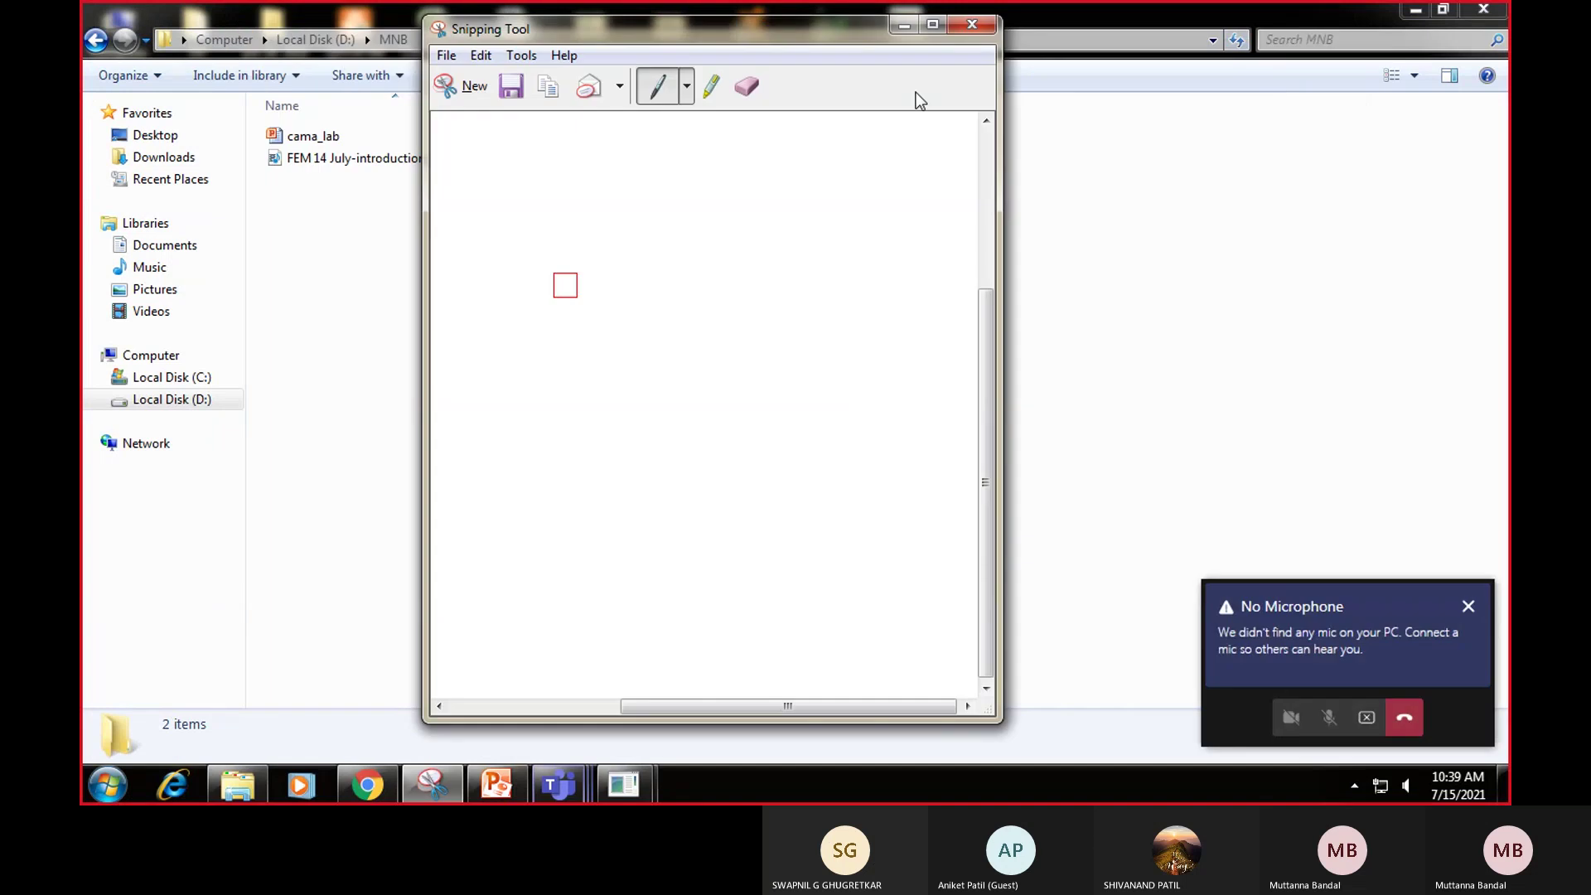
pyautogui.click(900, 27)
pyautogui.click(1415, 10)
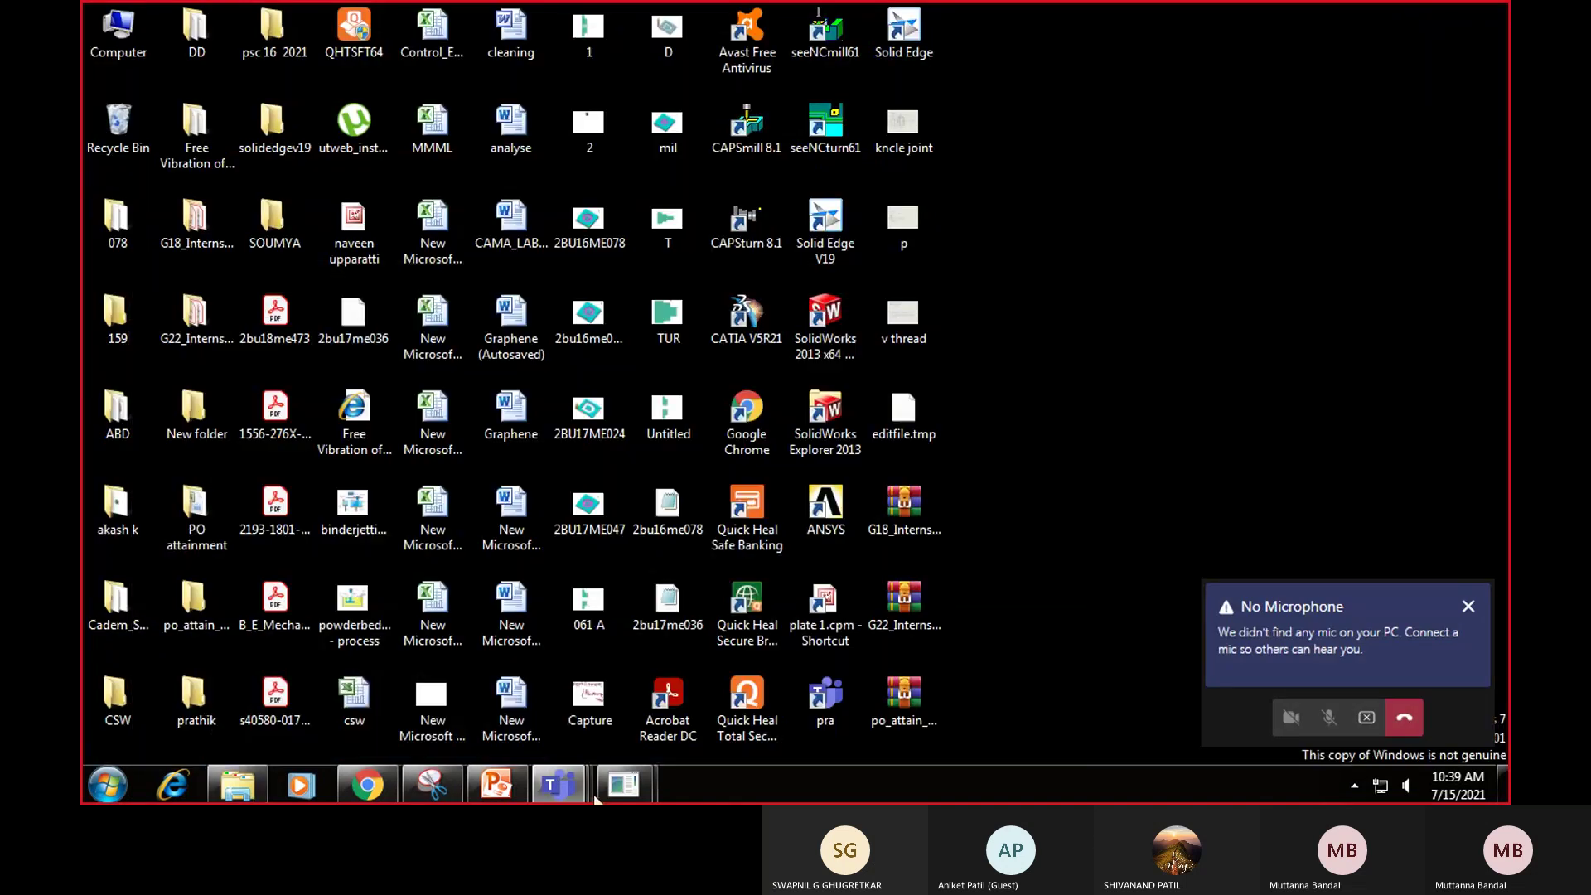
pyautogui.moveTo(634, 783)
pyautogui.click(731, 674)
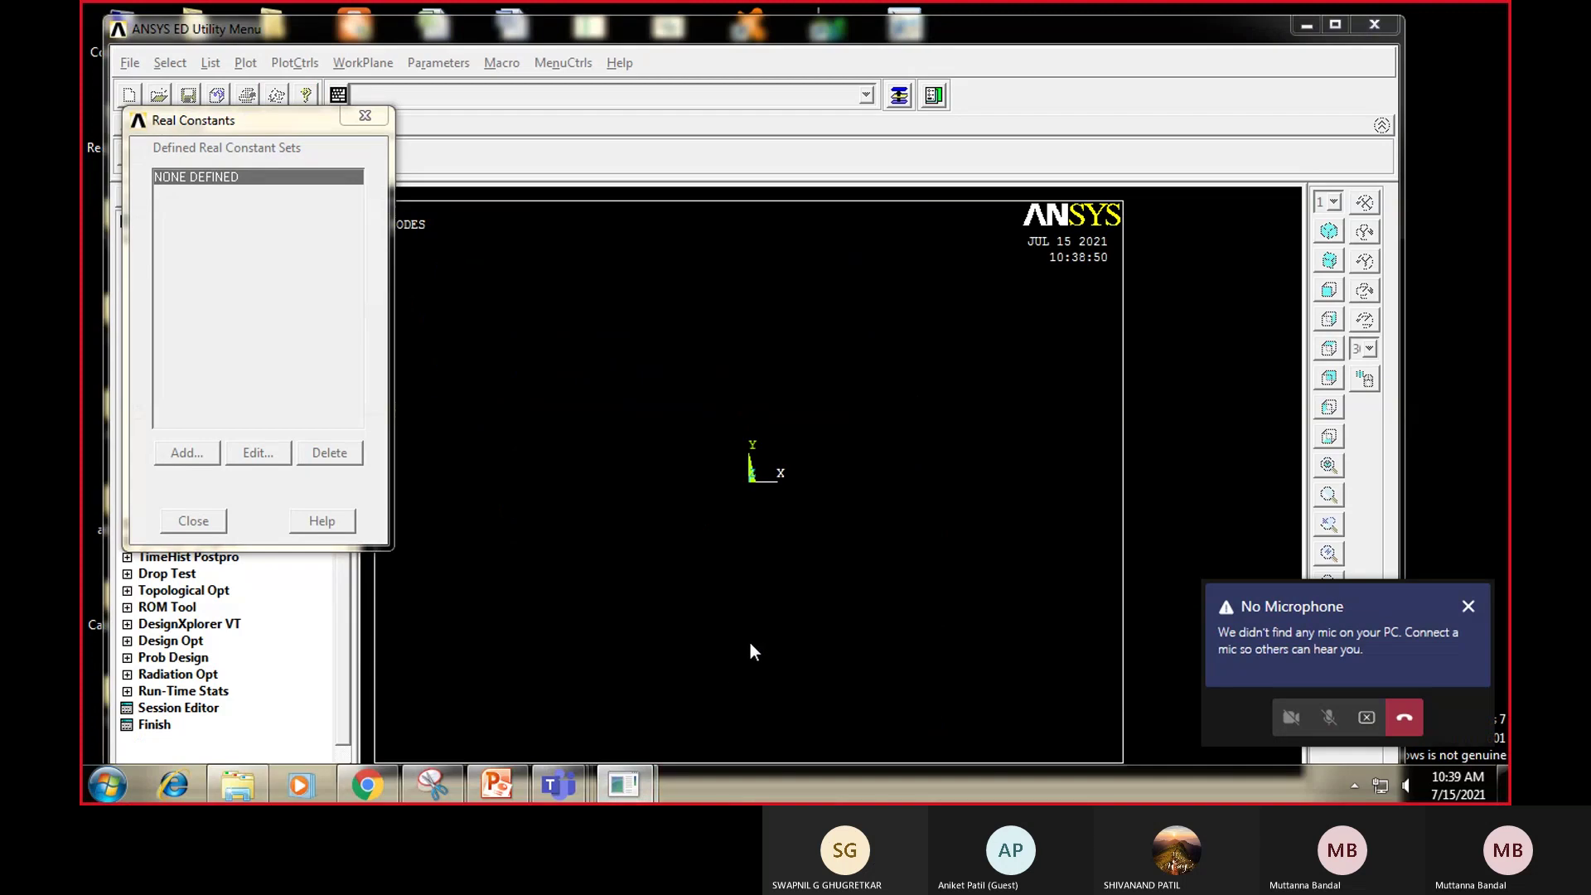
# Step: Arrange the windows and define real constant set 1 with AREA 900
pyautogui.moveTo(287, 124); pyautogui.dragTo(514, 160)
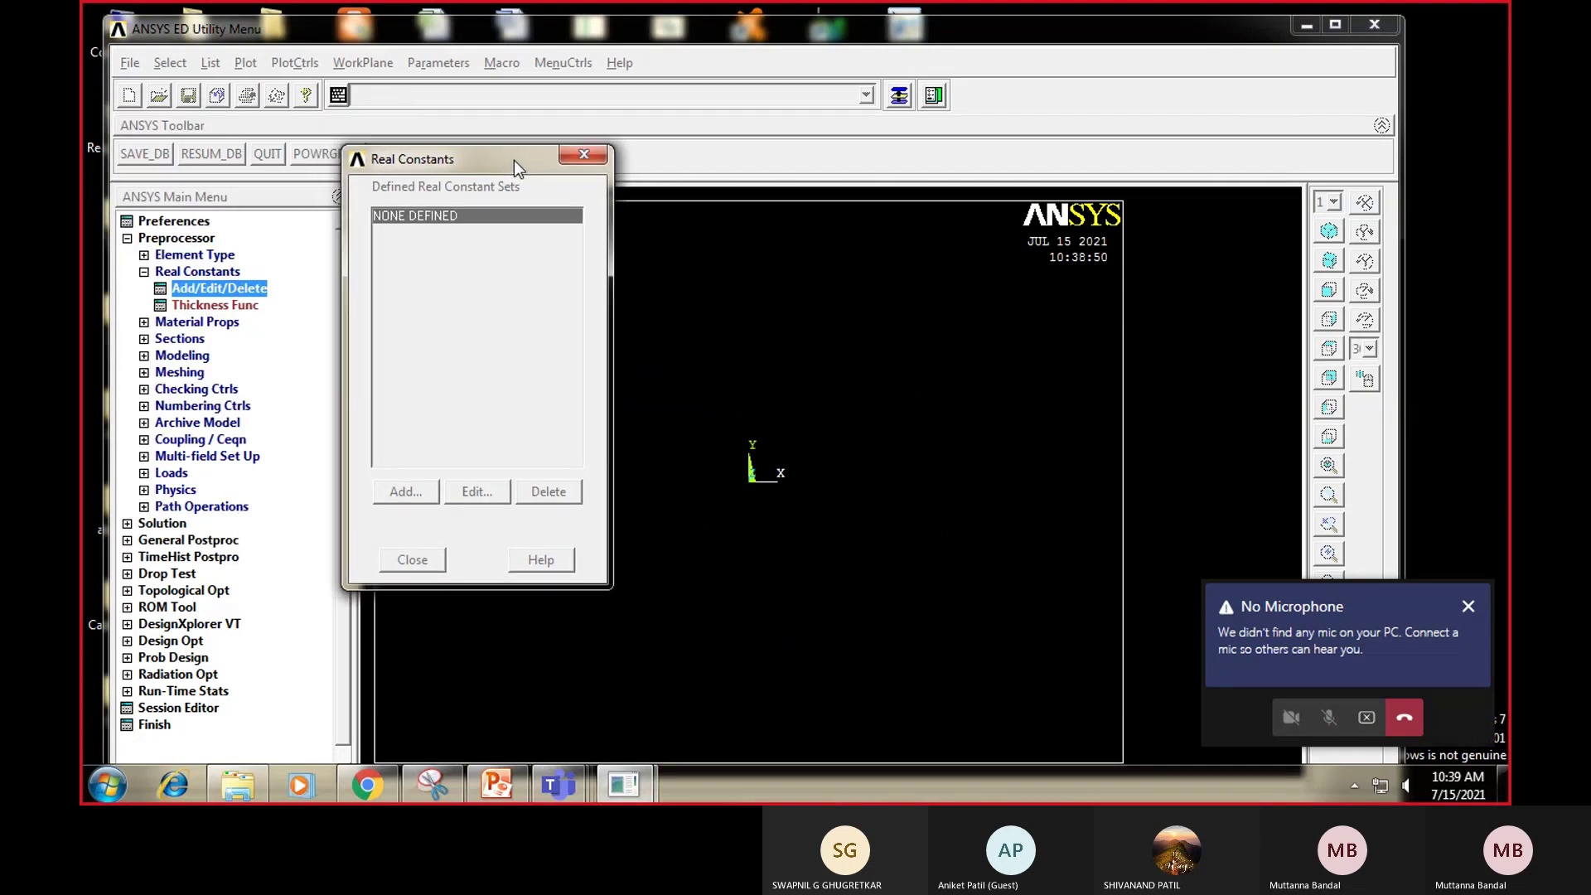
pyautogui.click(1335, 24)
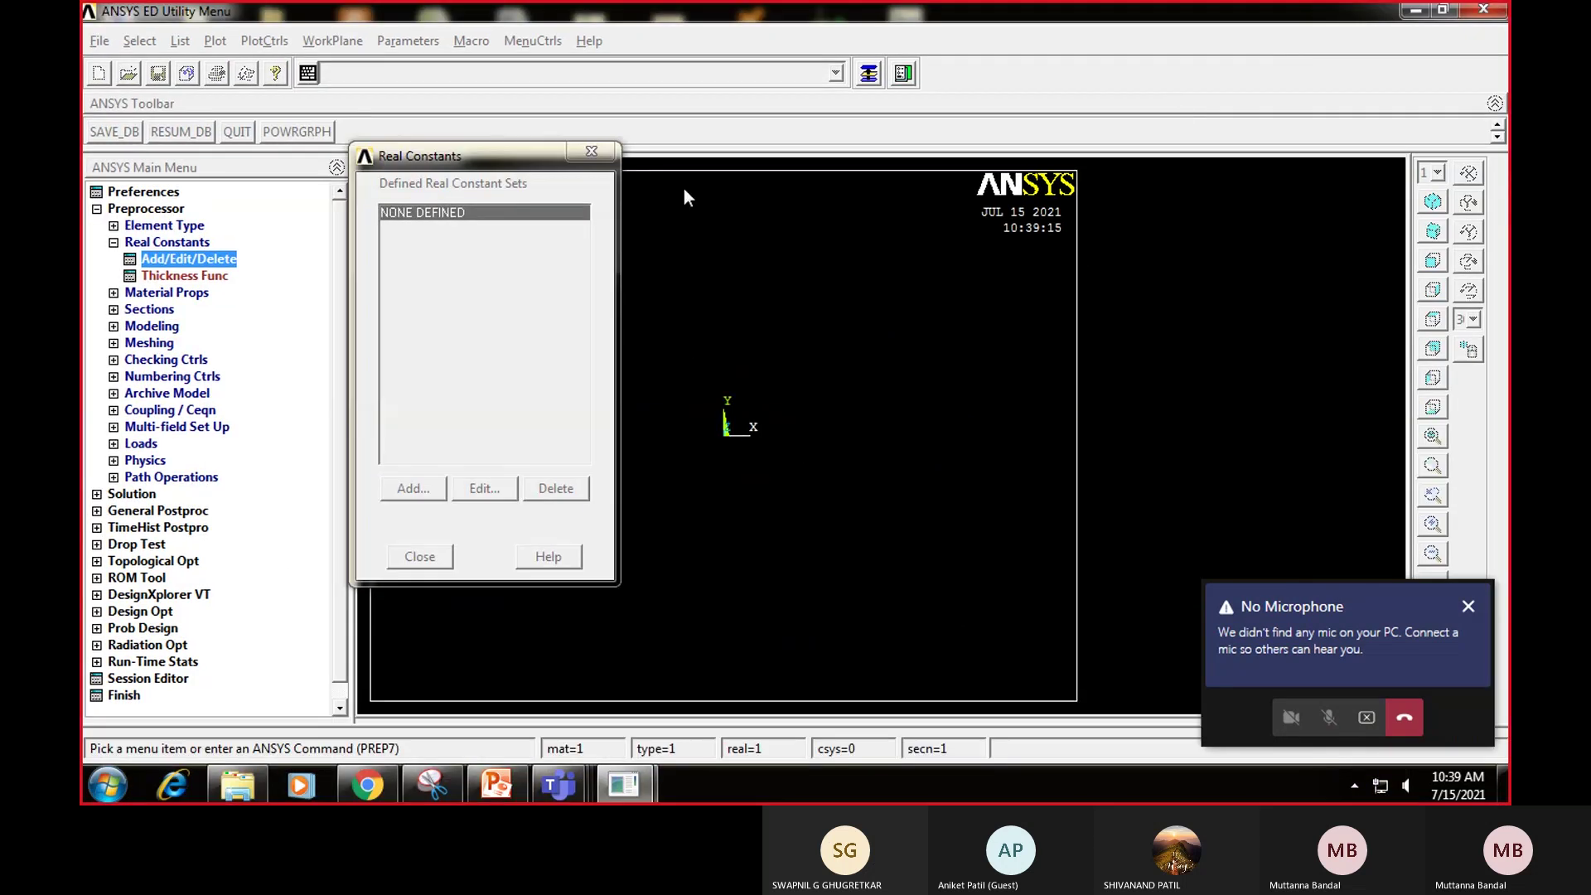
pyautogui.moveTo(470, 155); pyautogui.dragTo(322, 167)
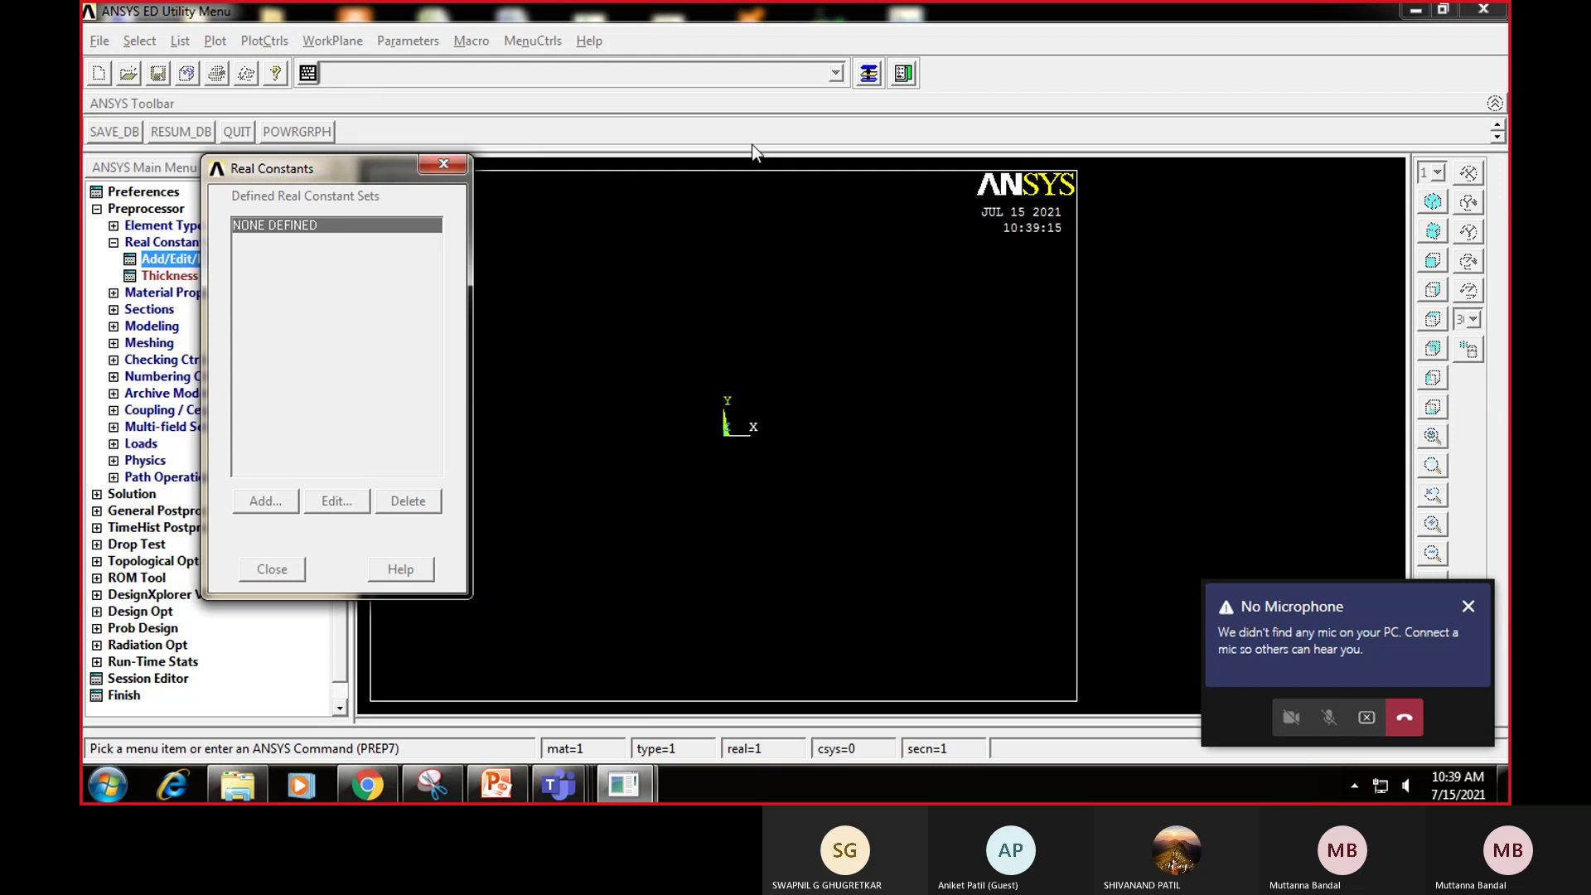
pyautogui.click(869, 74)
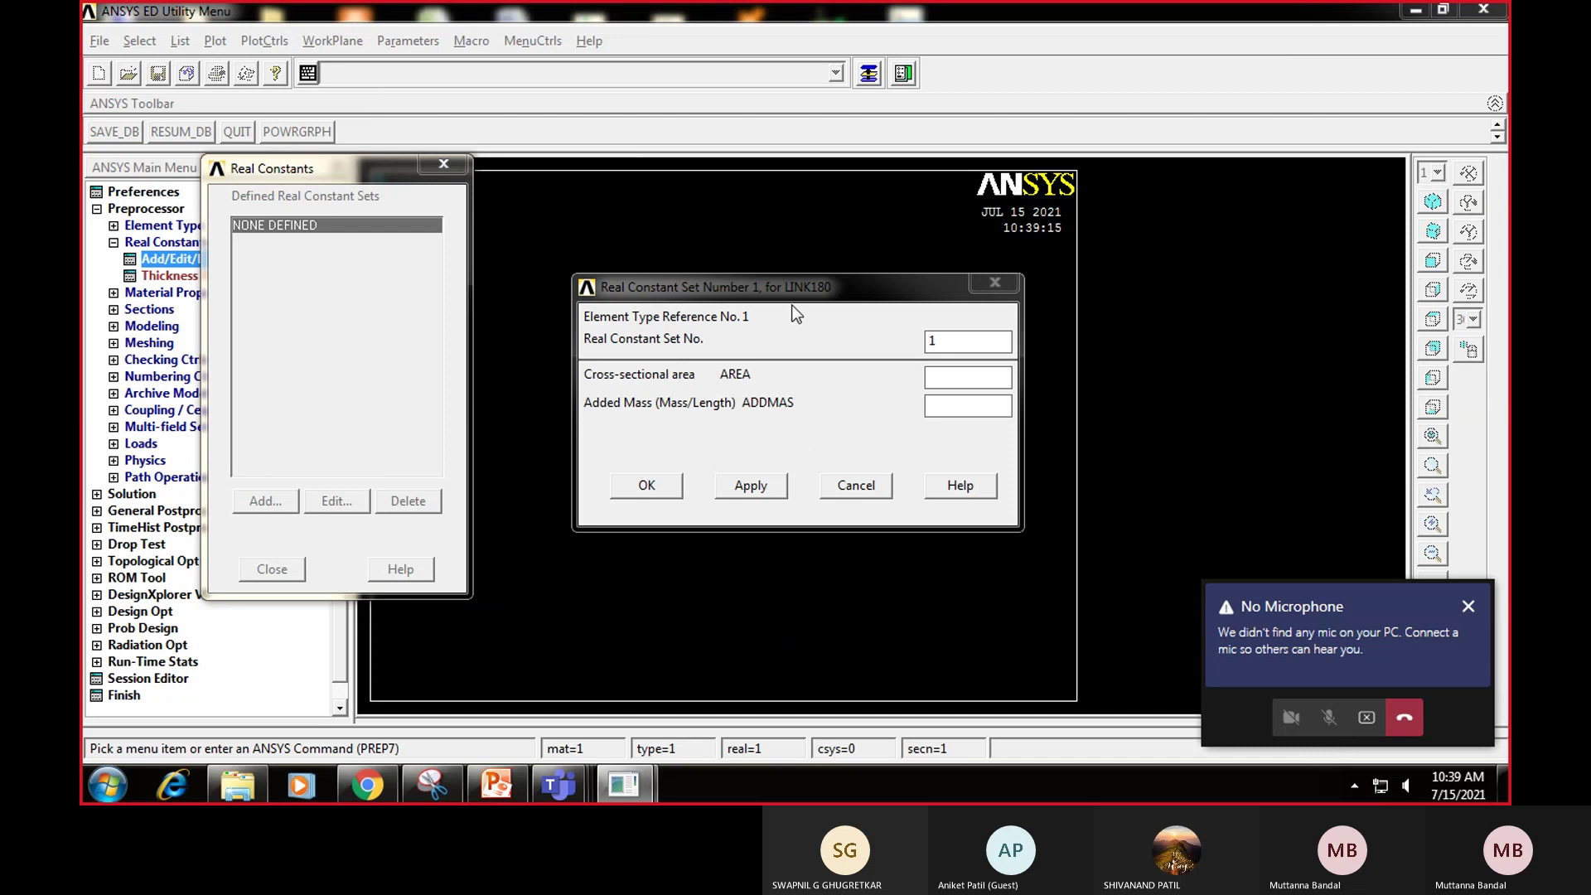
pyautogui.moveTo(788, 283); pyautogui.dragTo(709, 242)
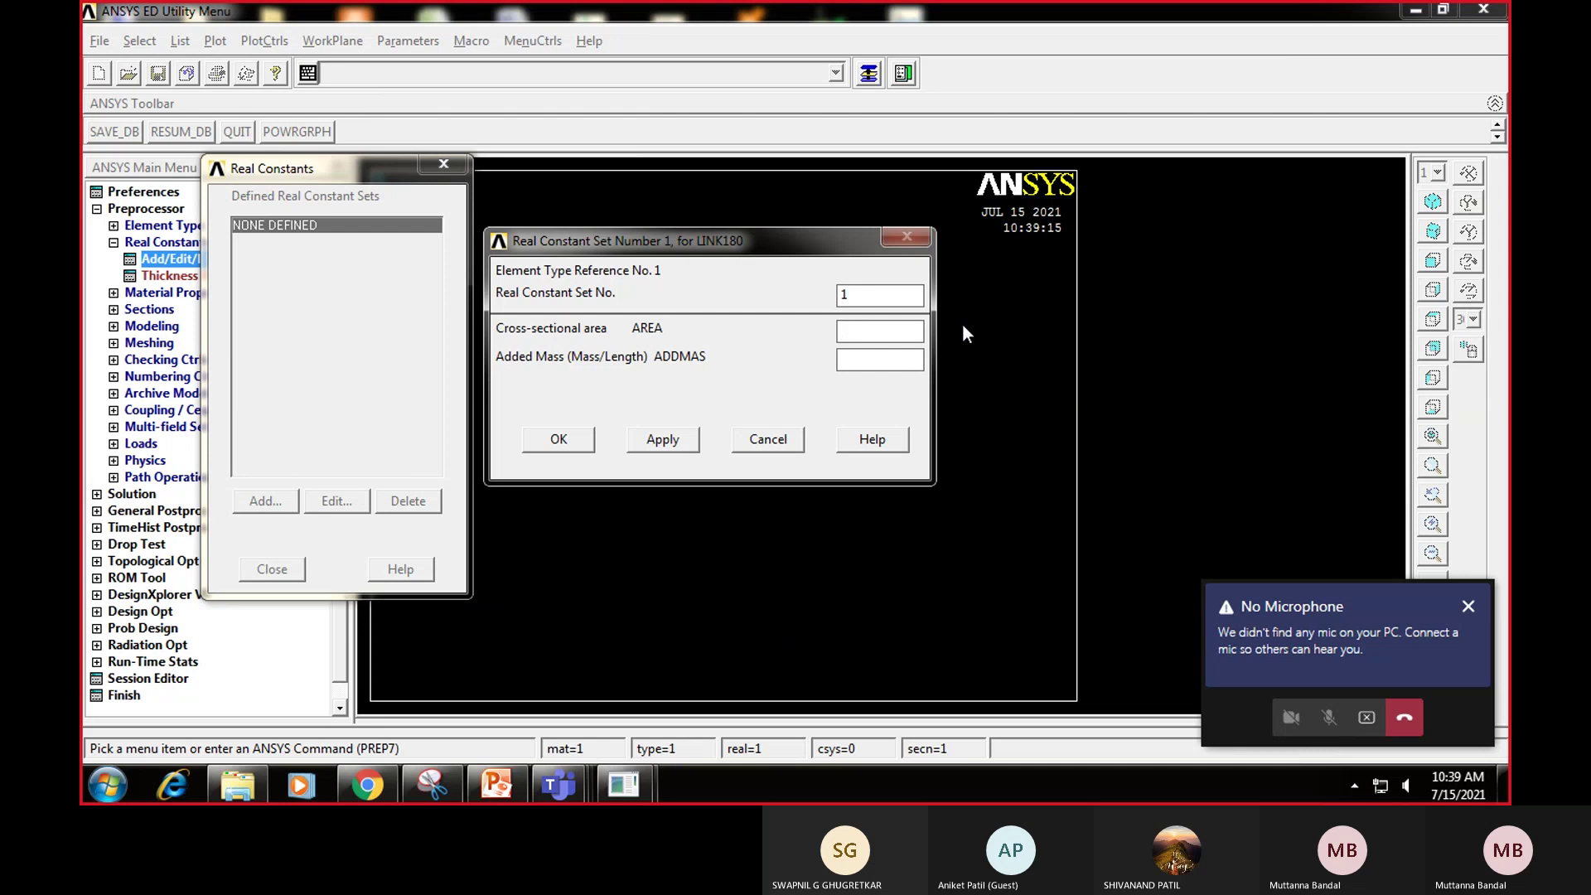
pyautogui.write('900')
pyautogui.doubleClick(833, 291)
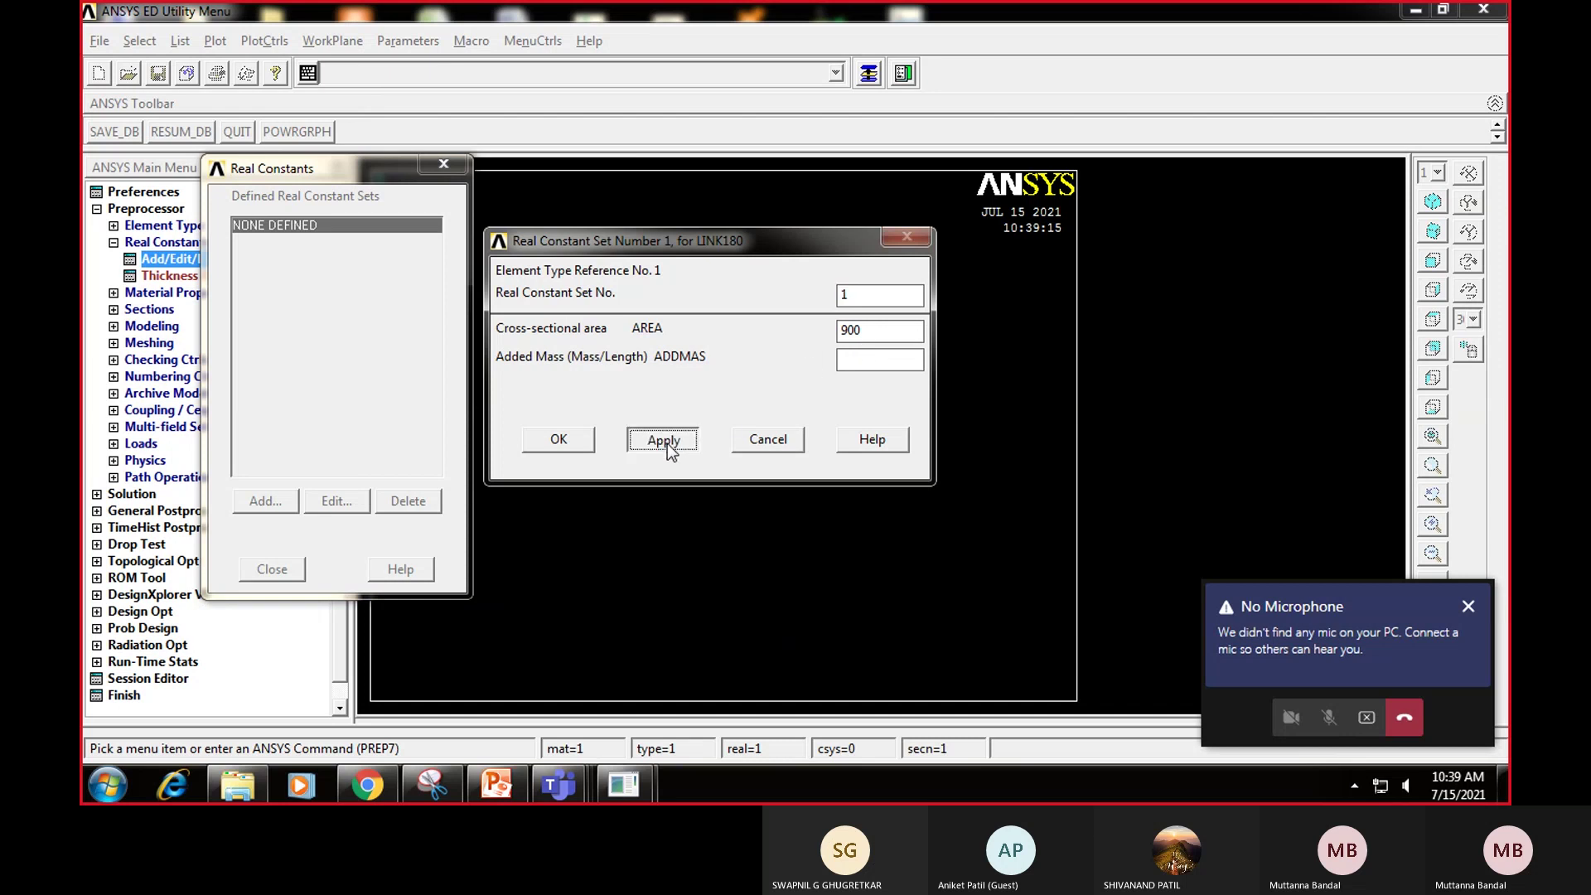
pyautogui.click(668, 445)
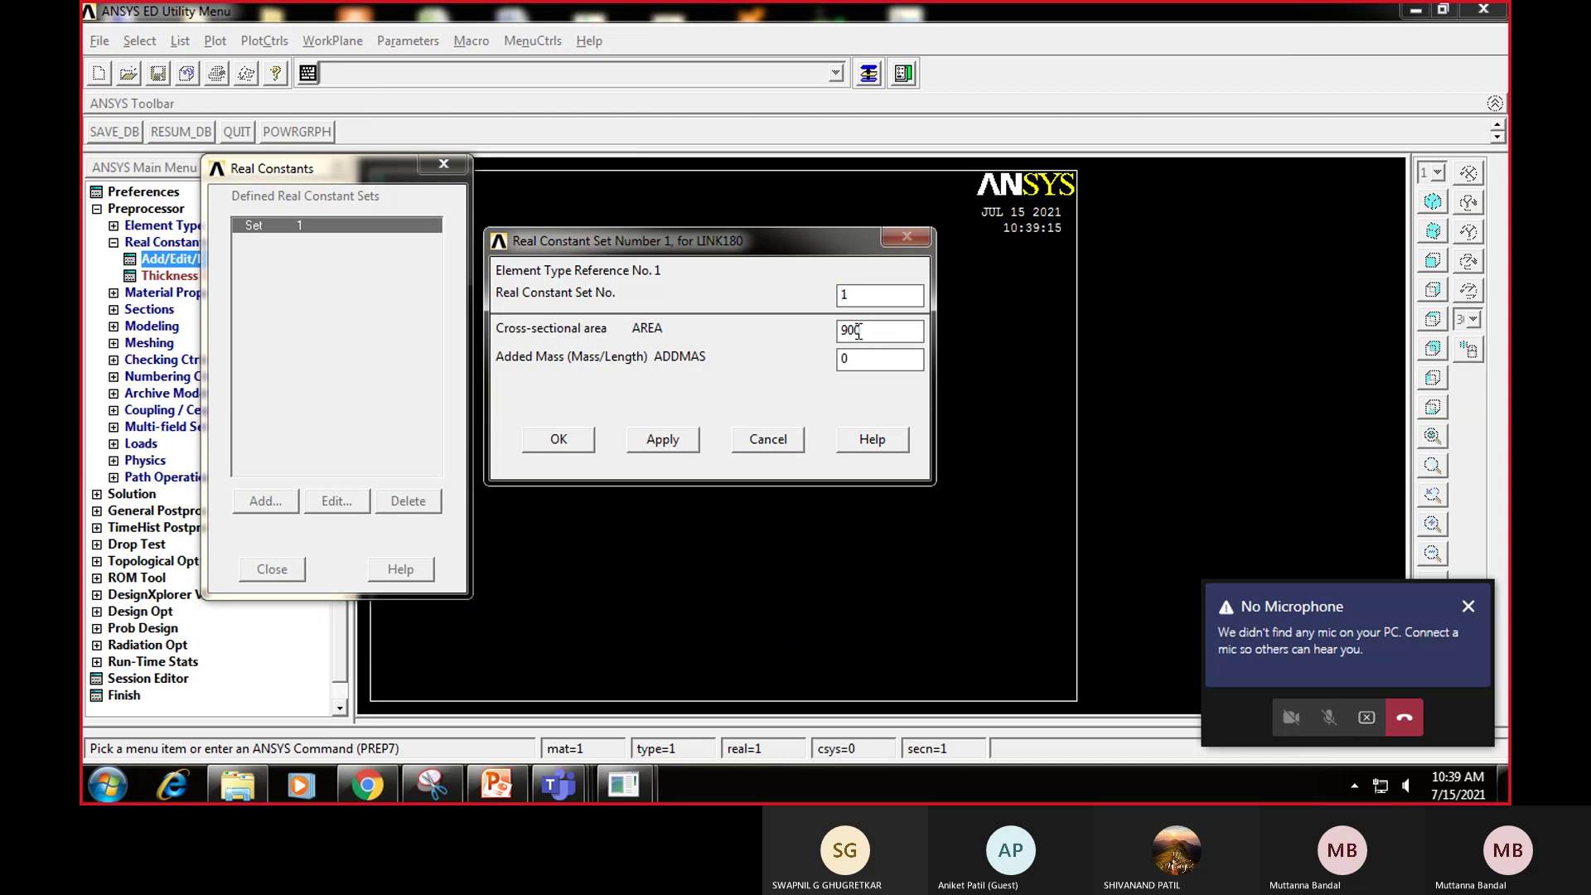
# Step: Define real constant set 2 with AREA 600, check Set 2 in the list, and close it
pyautogui.moveTo(866, 331); pyautogui.dragTo(835, 331)
pyautogui.write('600')
pyautogui.doubleClick(856, 295)
pyautogui.write('2')
pyautogui.click(562, 441)
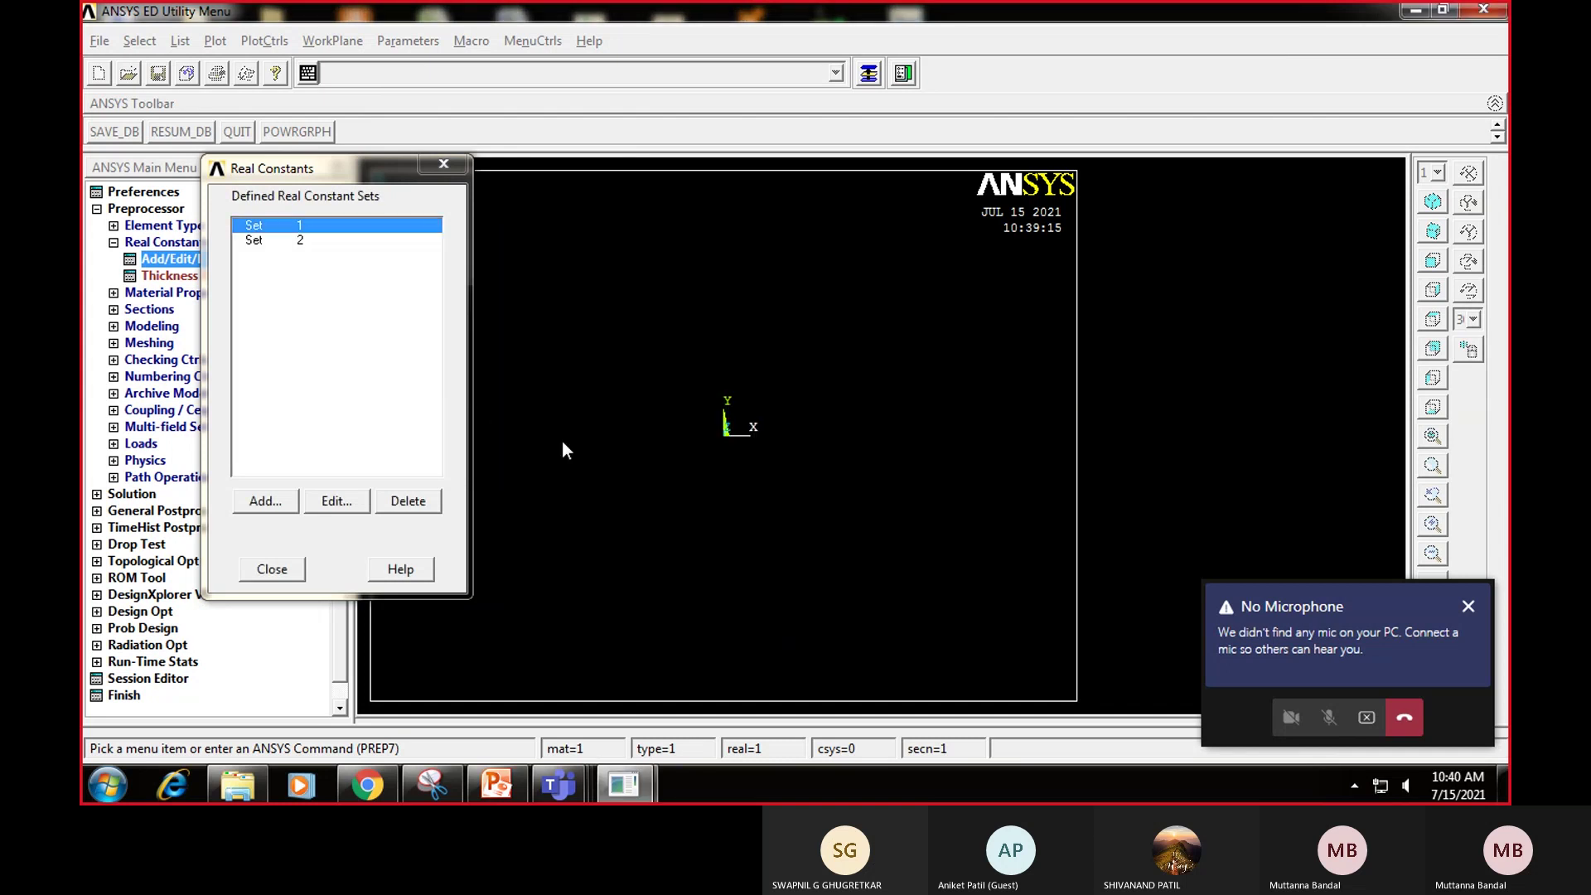
pyautogui.click(257, 241)
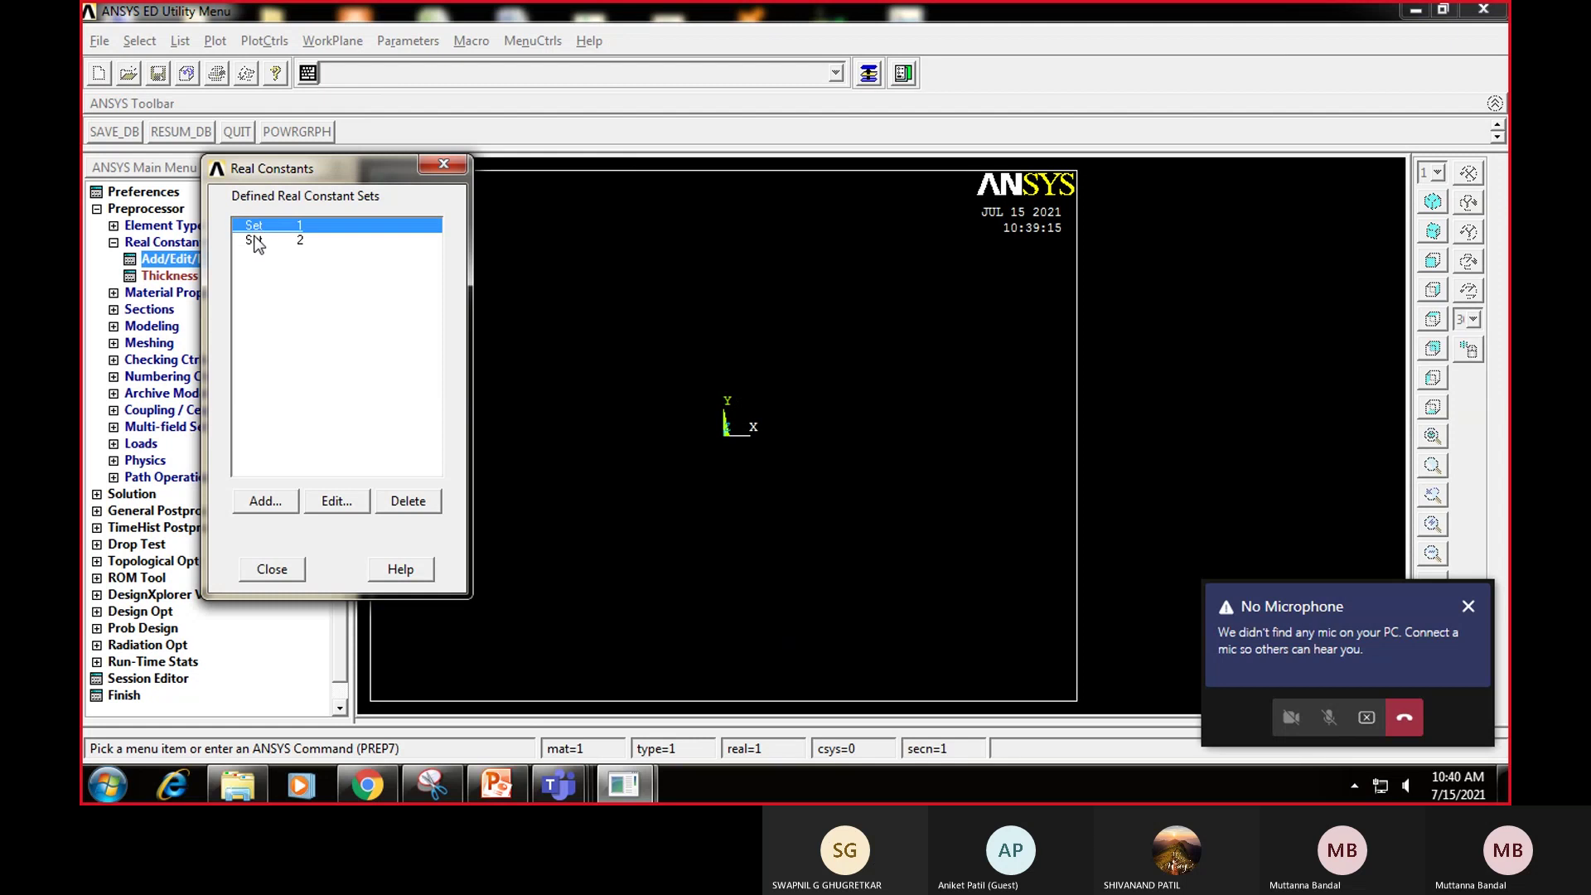
pyautogui.click(256, 241)
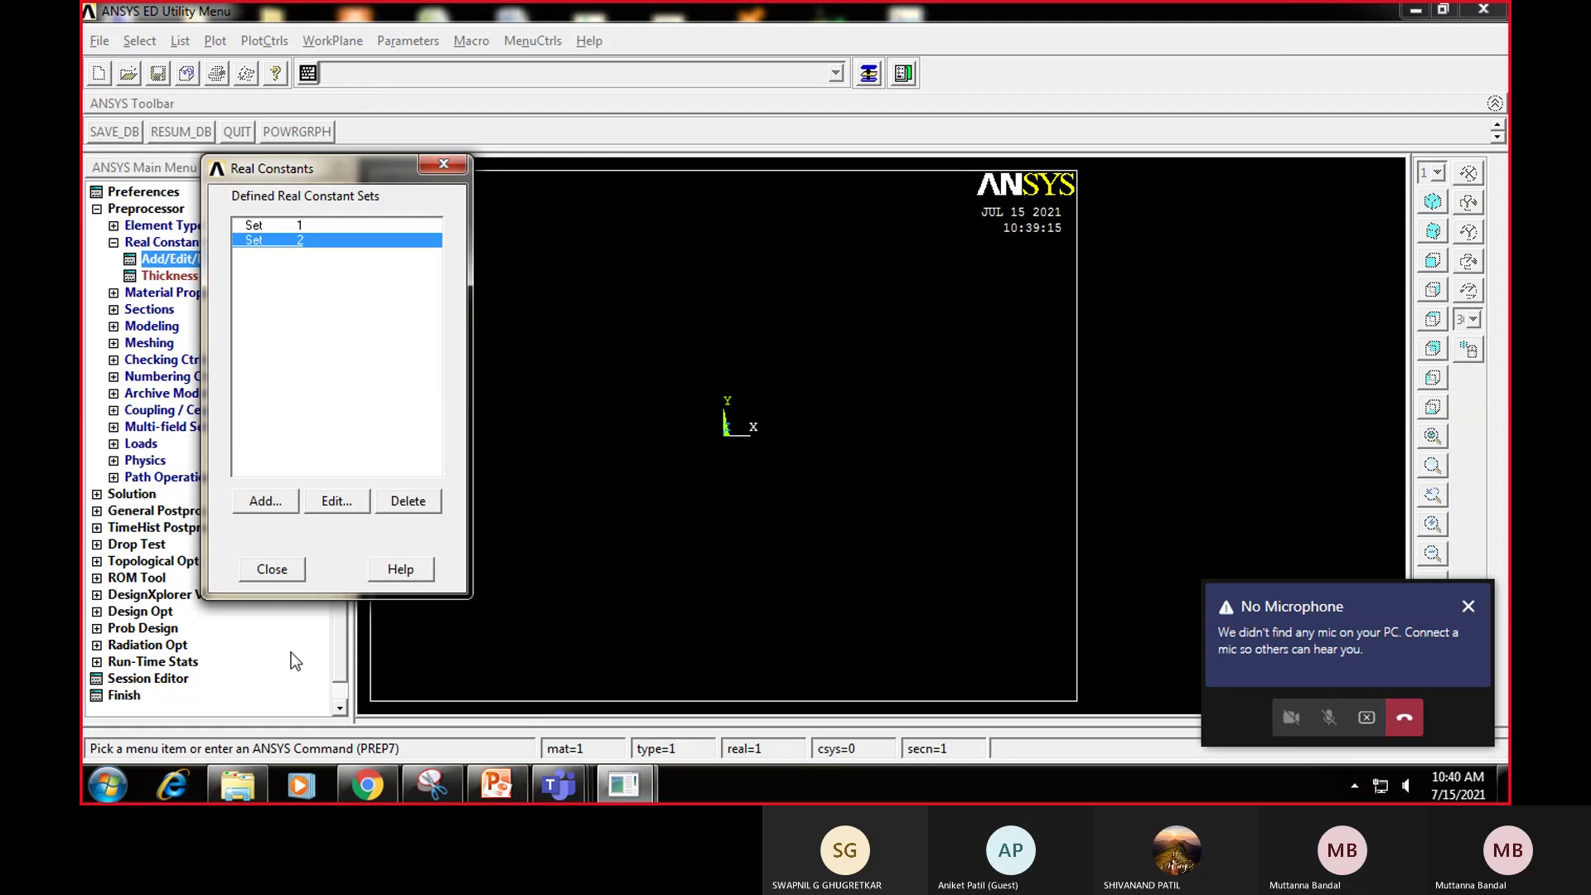
pyautogui.click(272, 569)
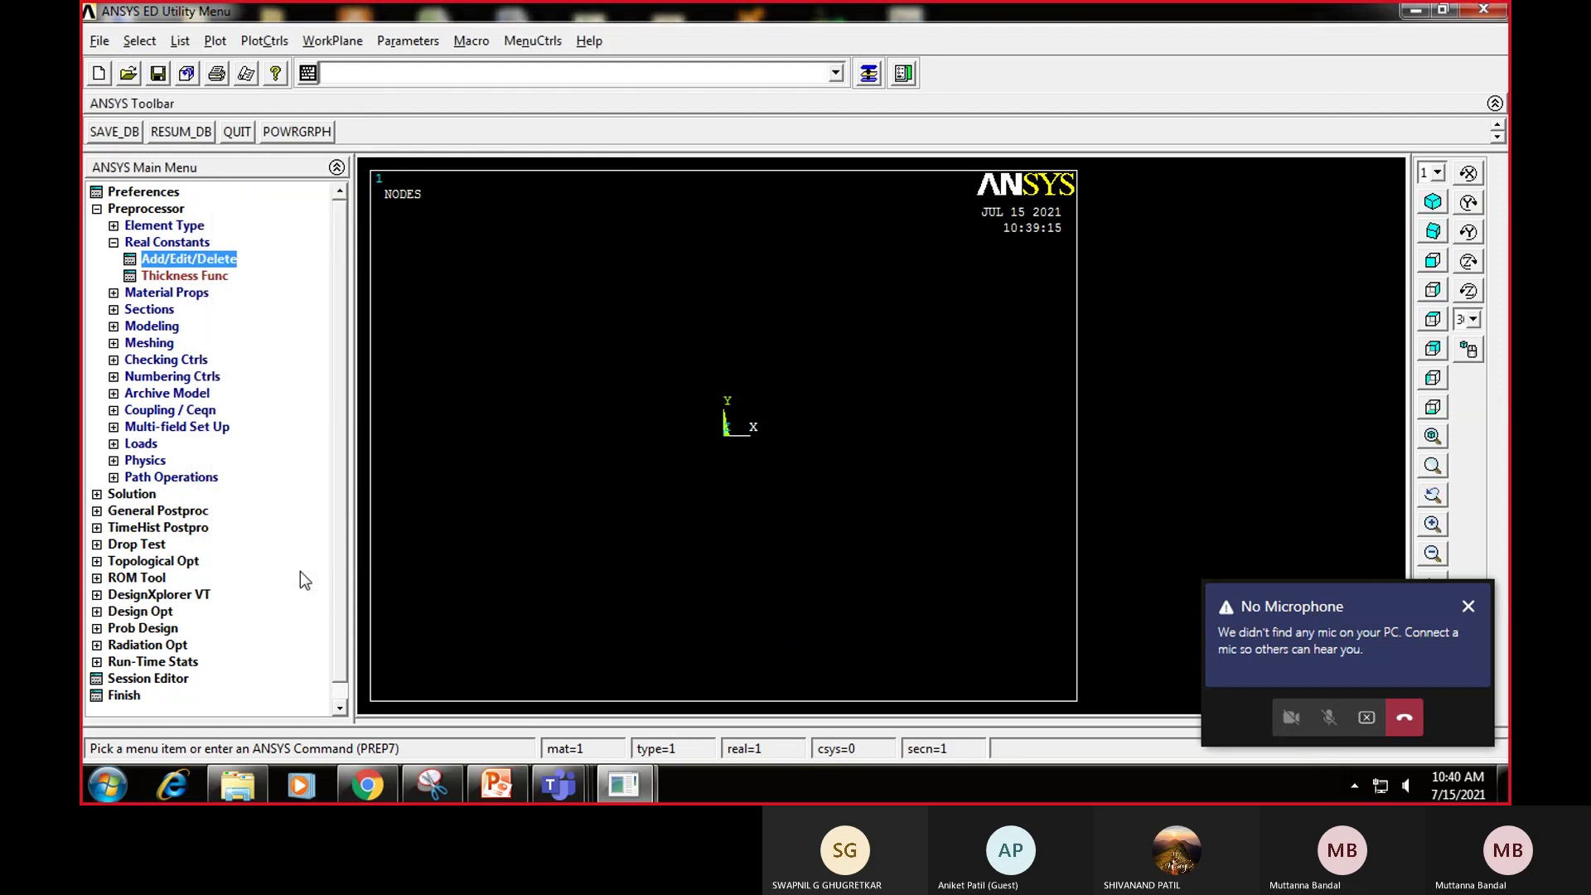
# Step: Open Material Models and navigate Structural > Linear > Elastic > Isotropic for material 1
pyautogui.click(114, 294)
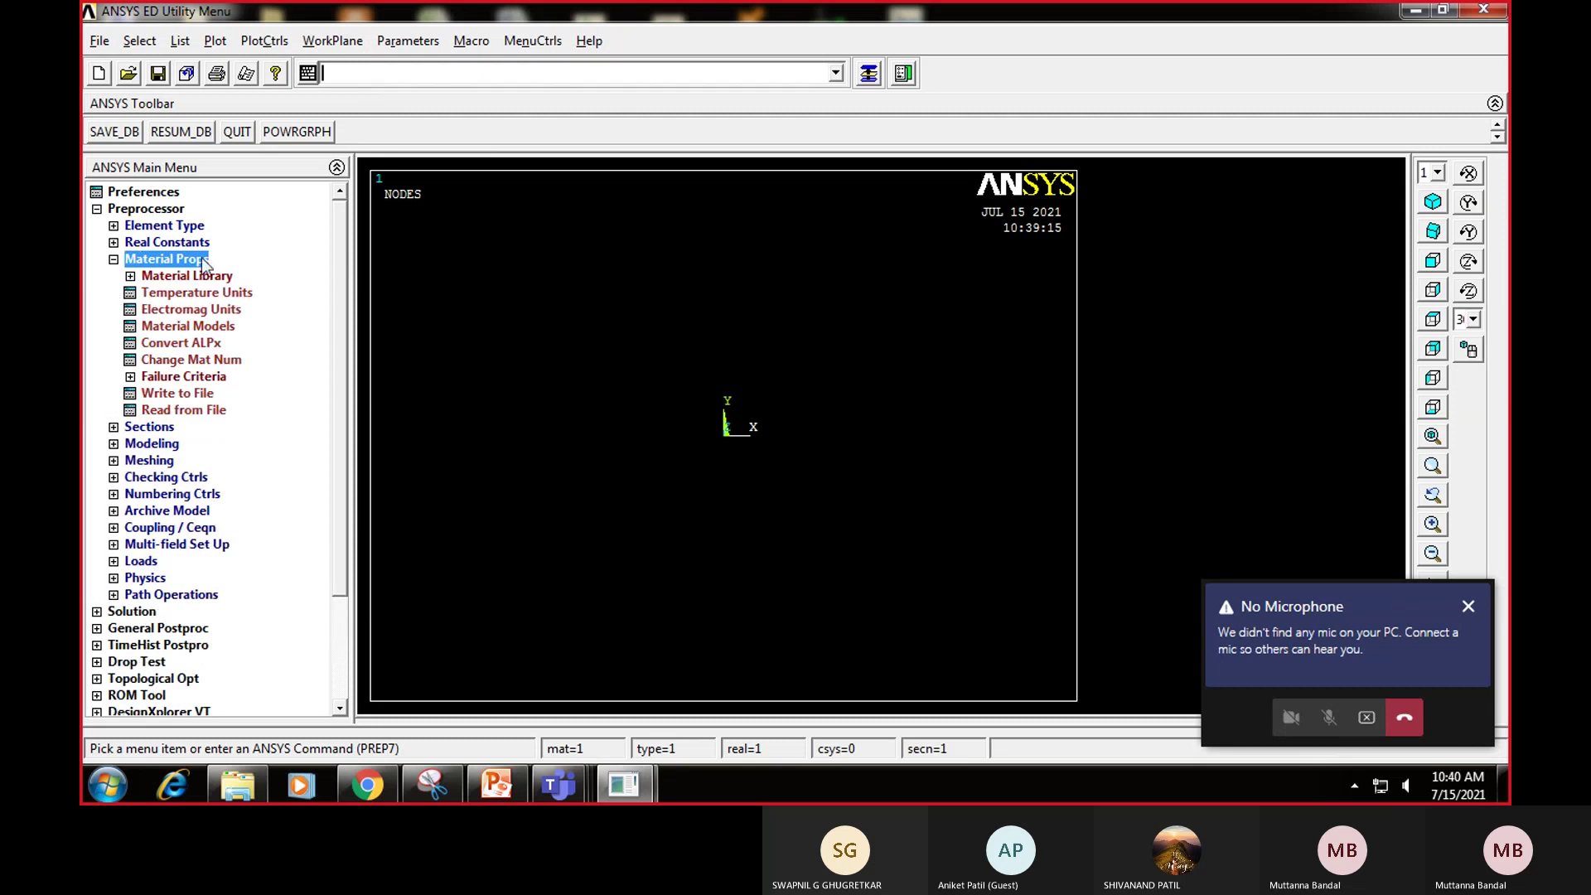
pyautogui.click(169, 325)
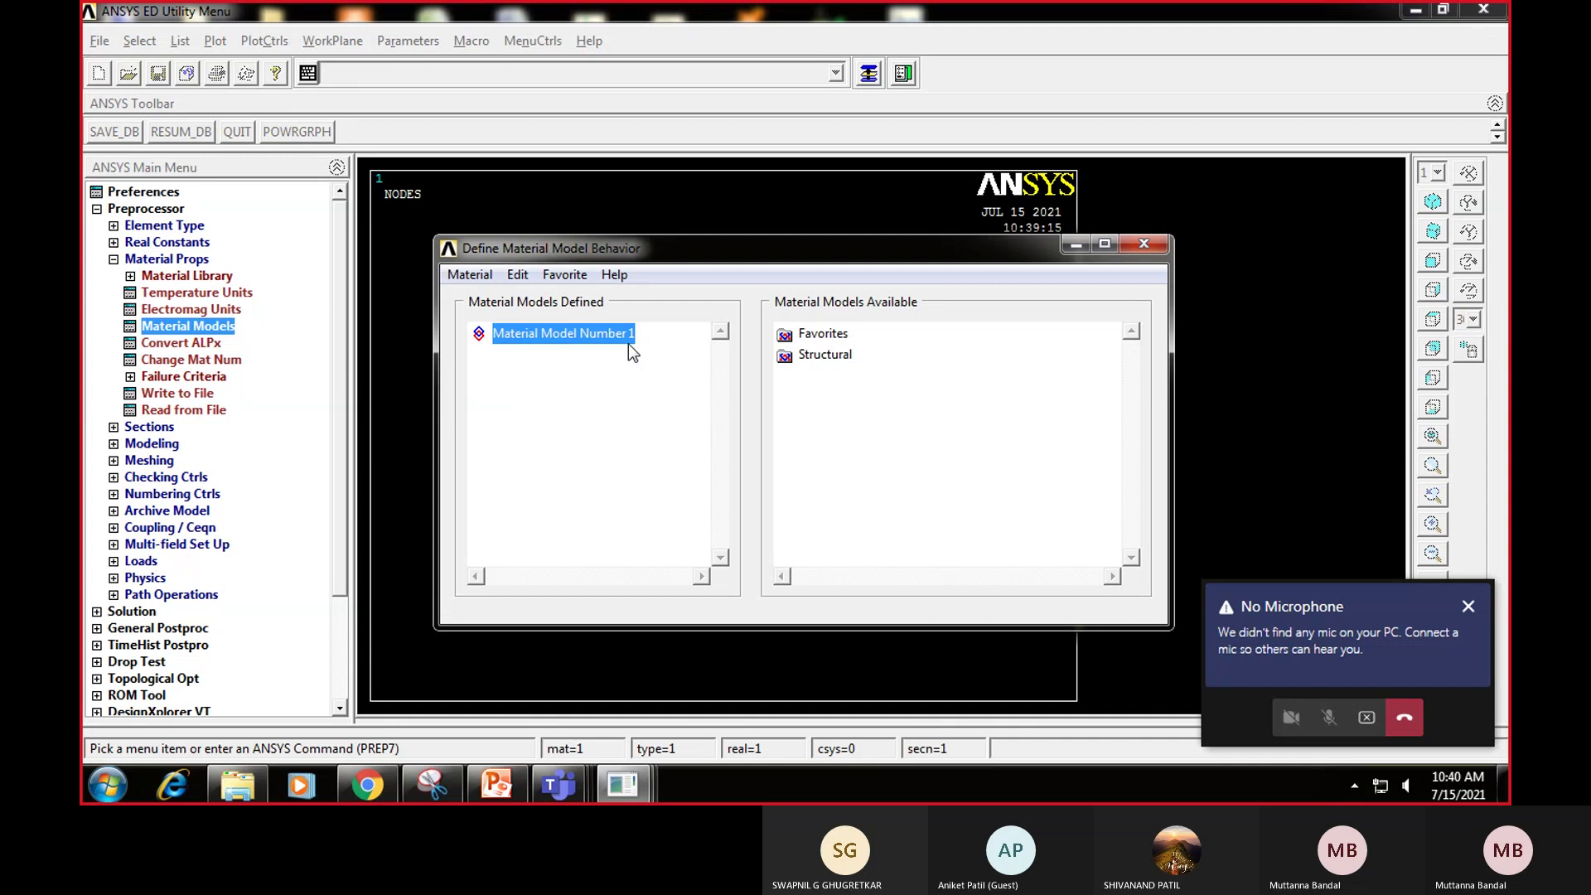
pyautogui.doubleClick(825, 356)
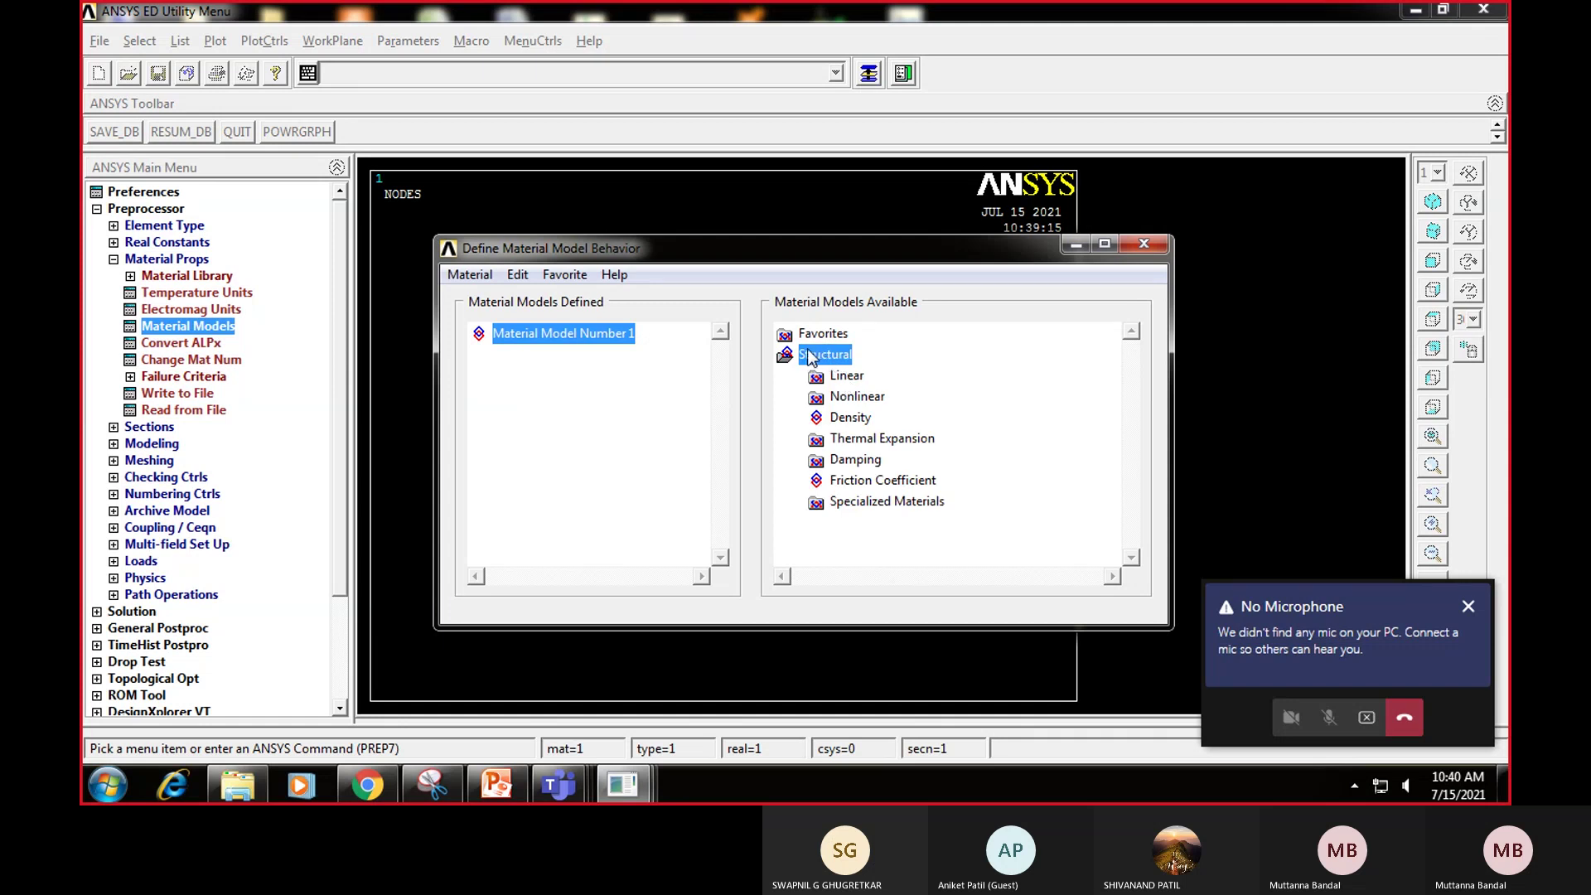
pyautogui.doubleClick(847, 376)
pyautogui.doubleClick(878, 399)
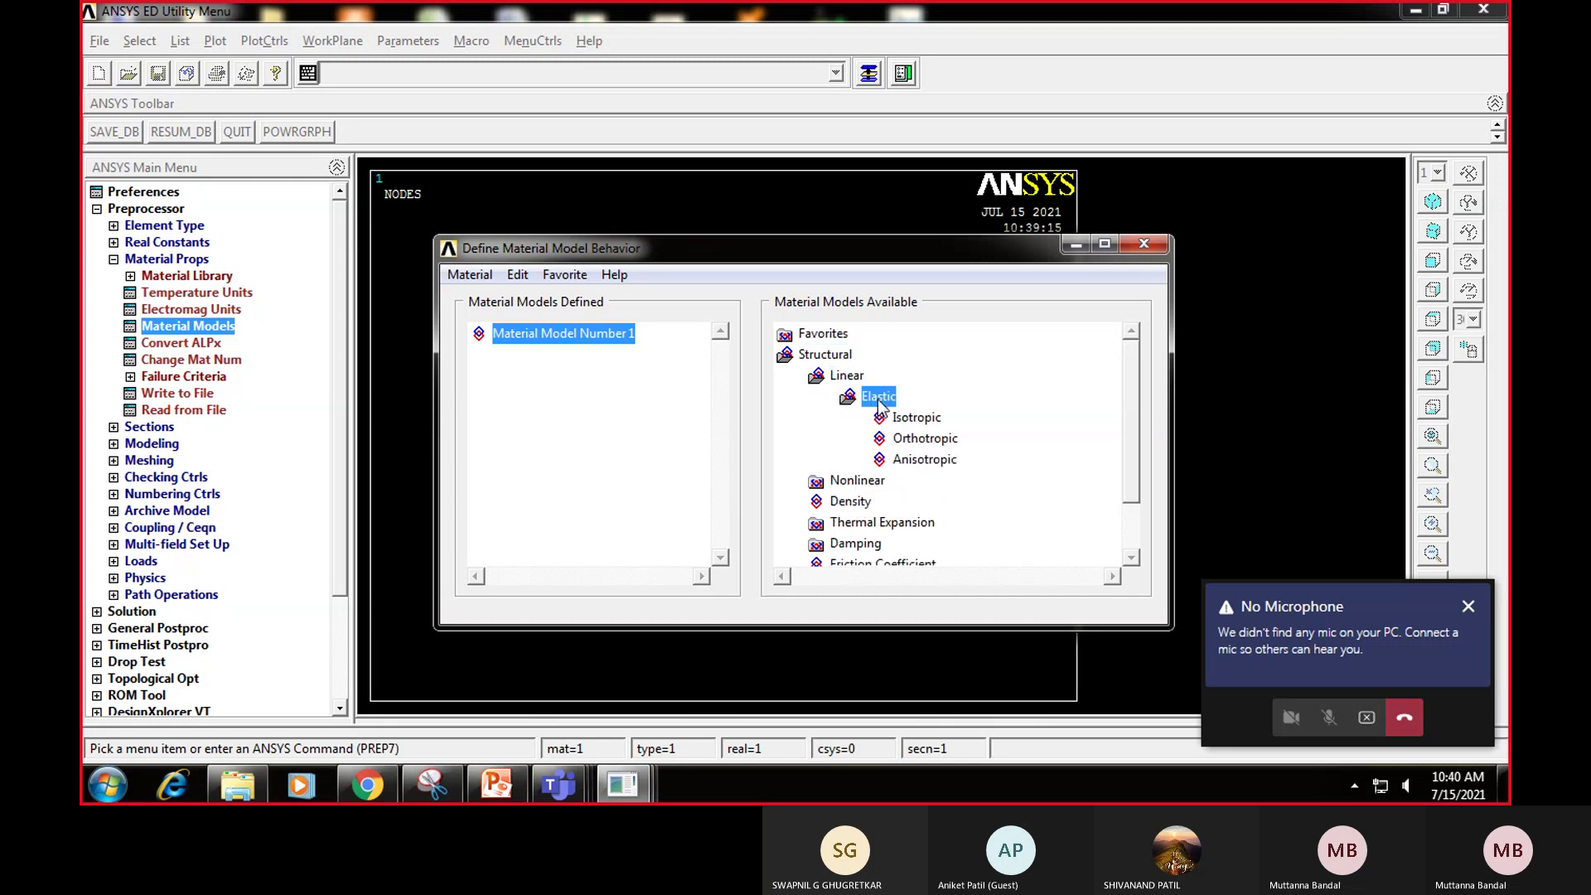
pyautogui.doubleClick(916, 418)
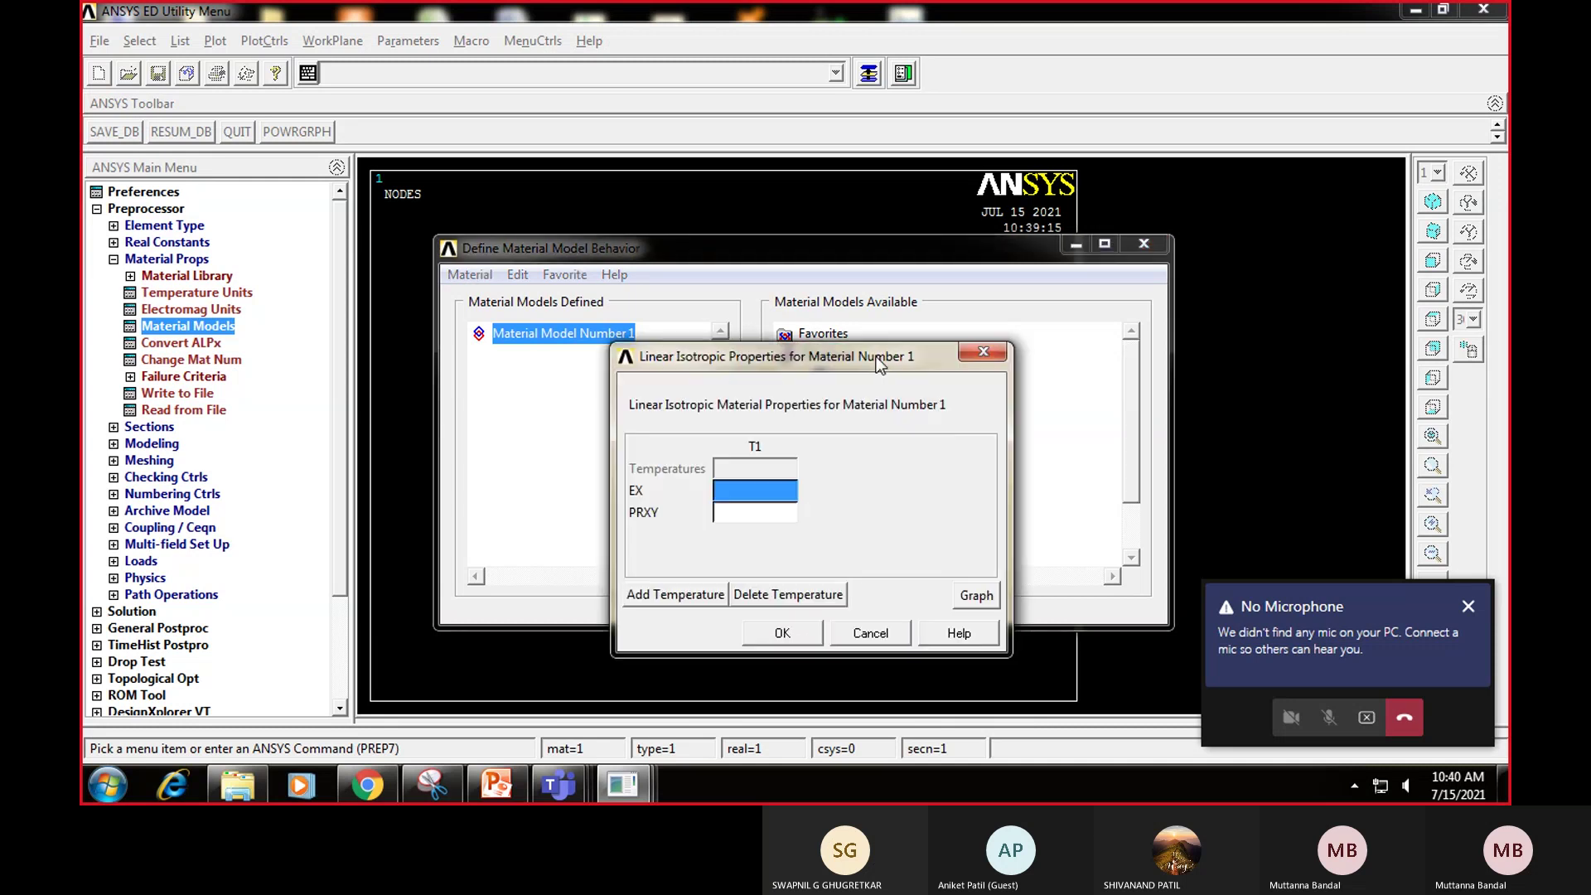
pyautogui.moveTo(877, 356); pyautogui.dragTo(1197, 201)
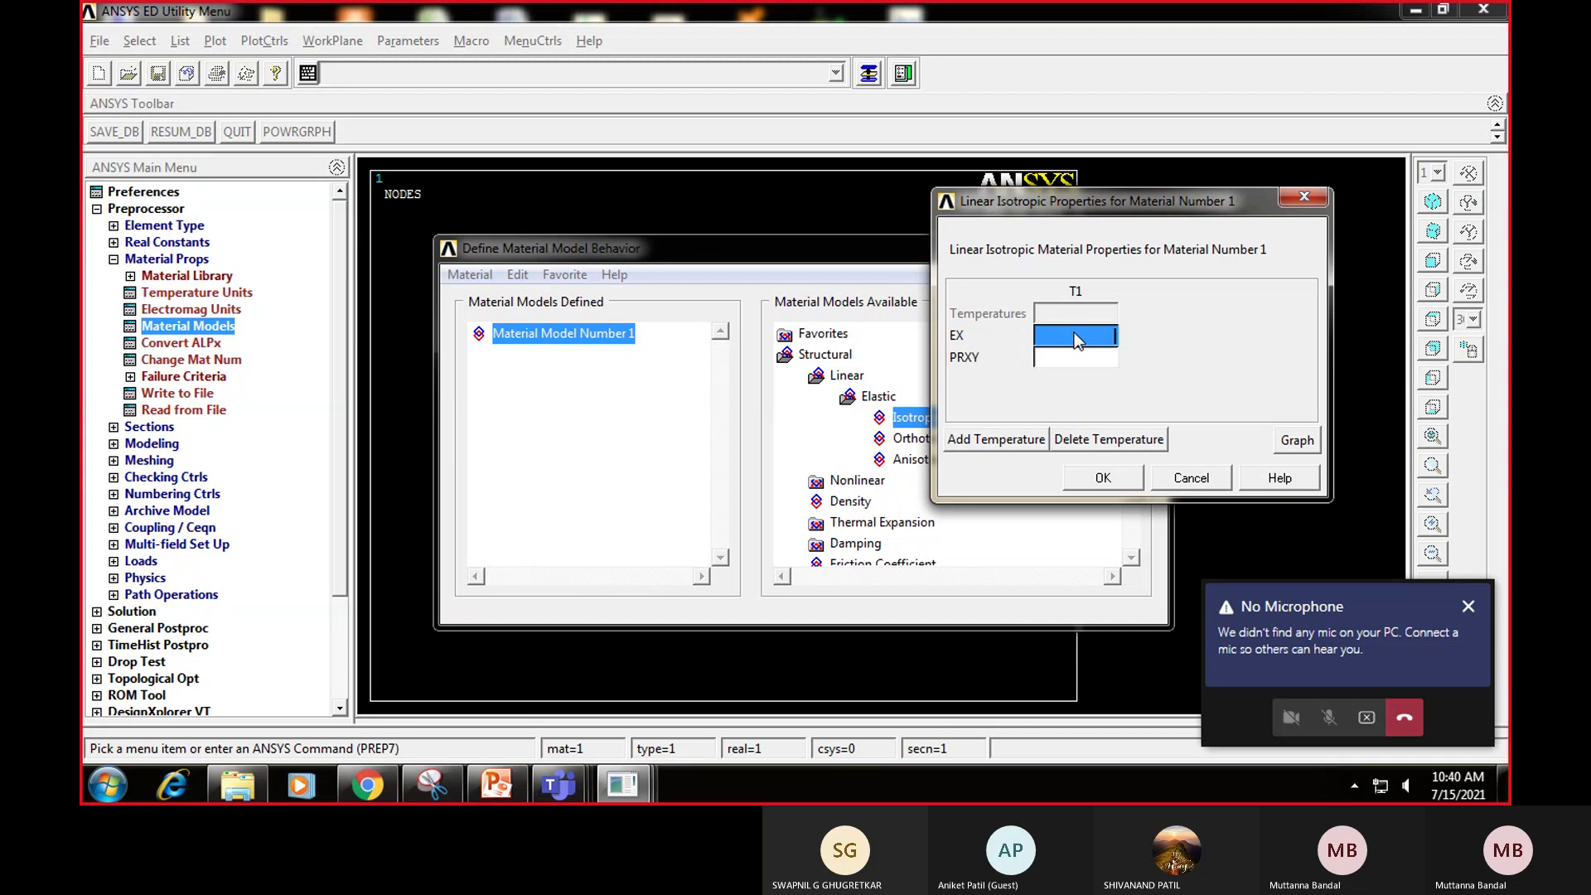
# Step: Enter EX 2e5 and PRXY 0.3, confirm, and close the Material Models window
pyautogui.write('2e')
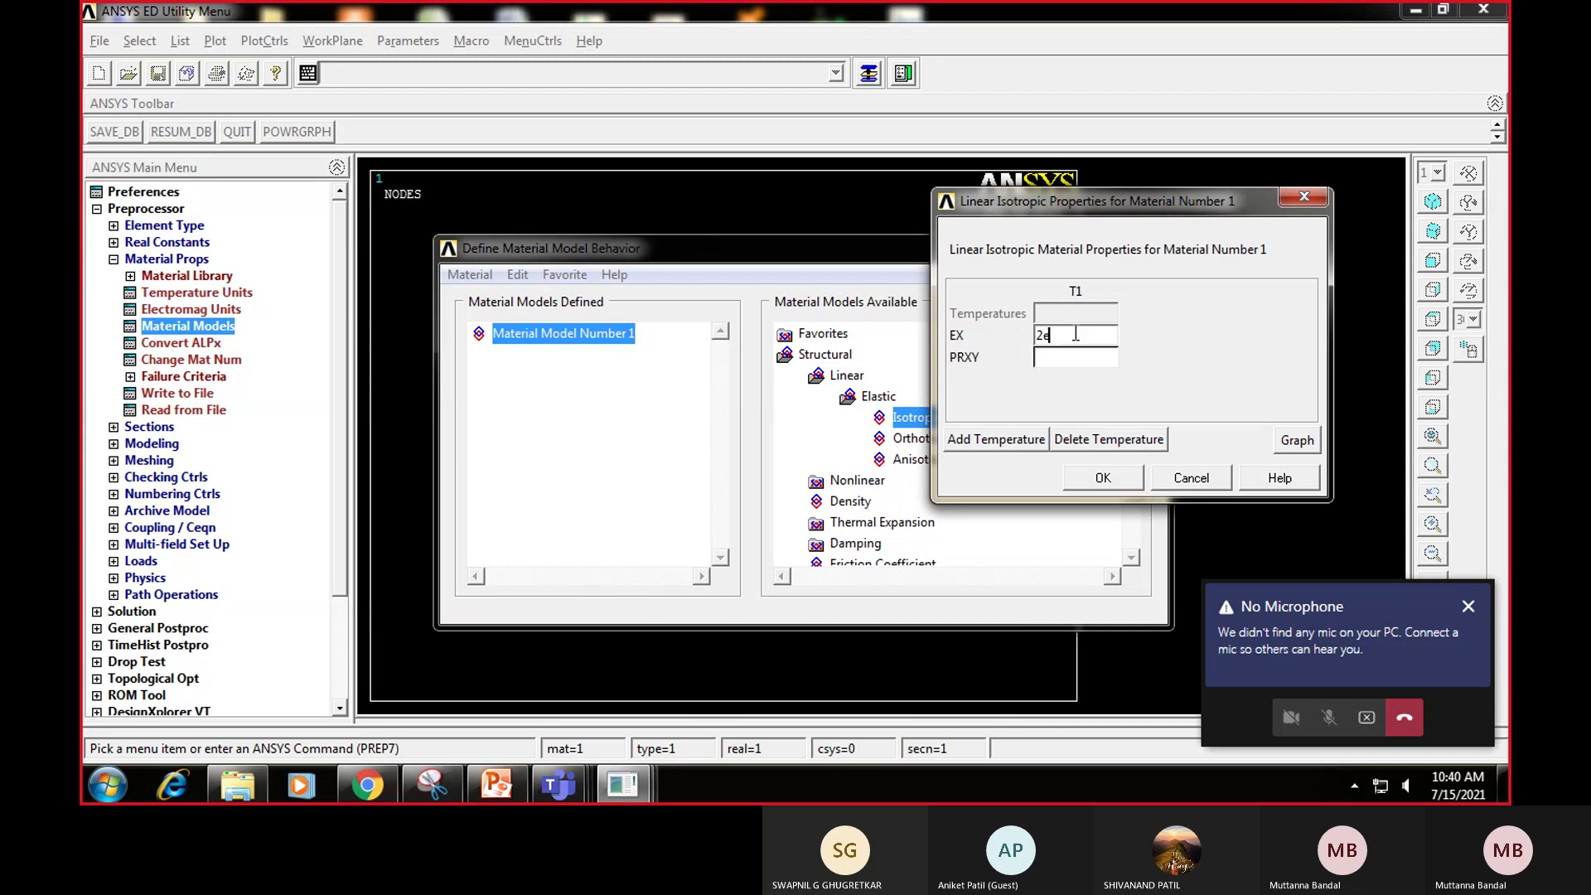
pyautogui.write('5')
pyautogui.press('Tab')
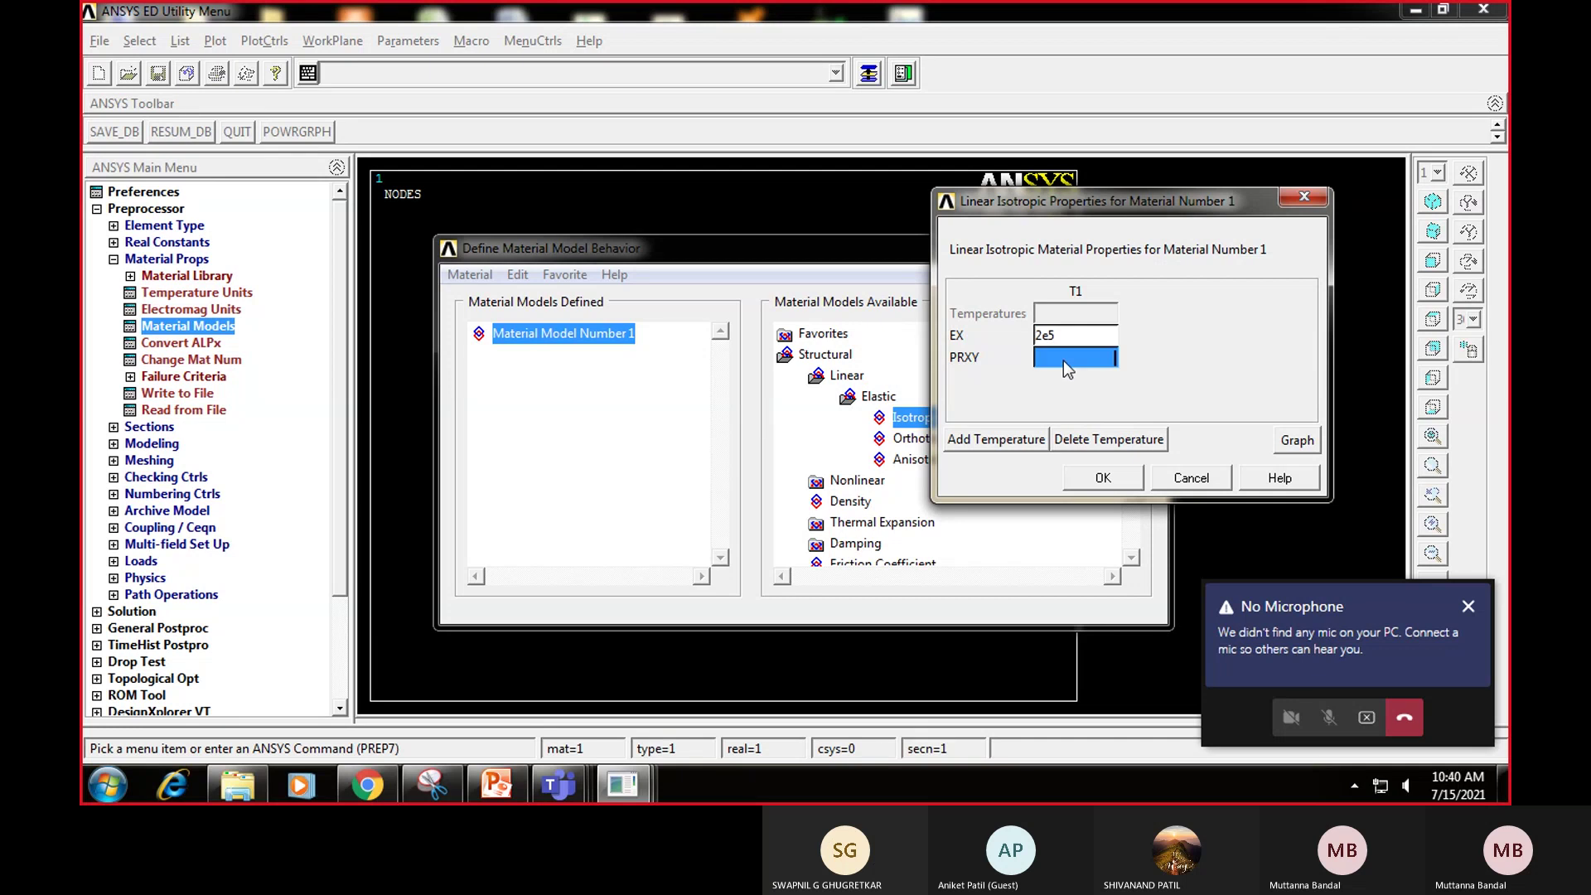
pyautogui.write('0.3')
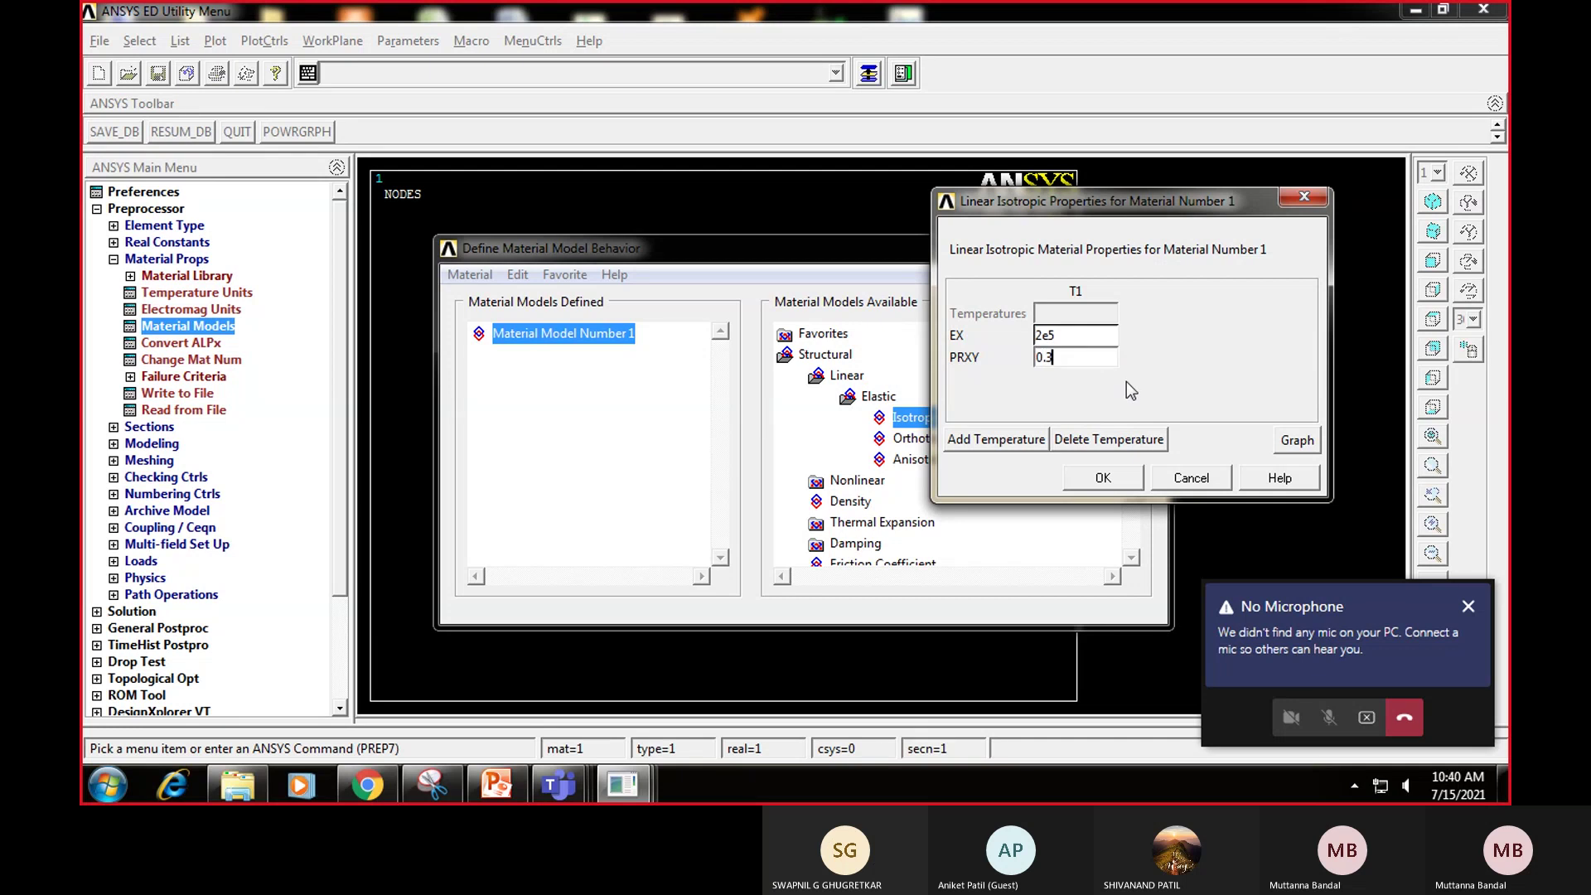
pyautogui.click(1104, 479)
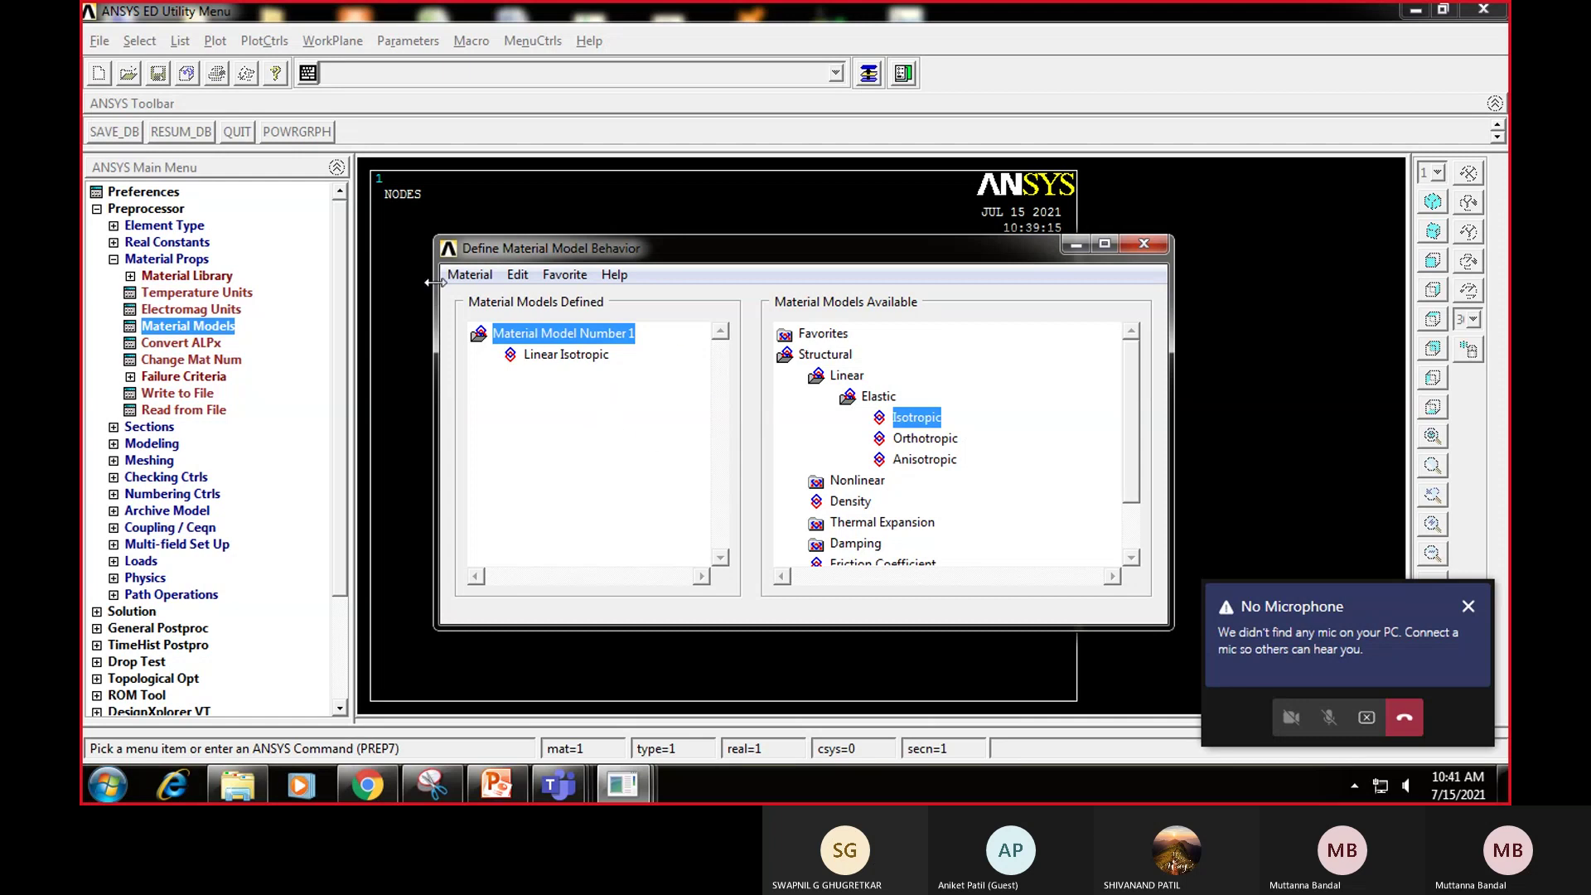
pyautogui.click(478, 277)
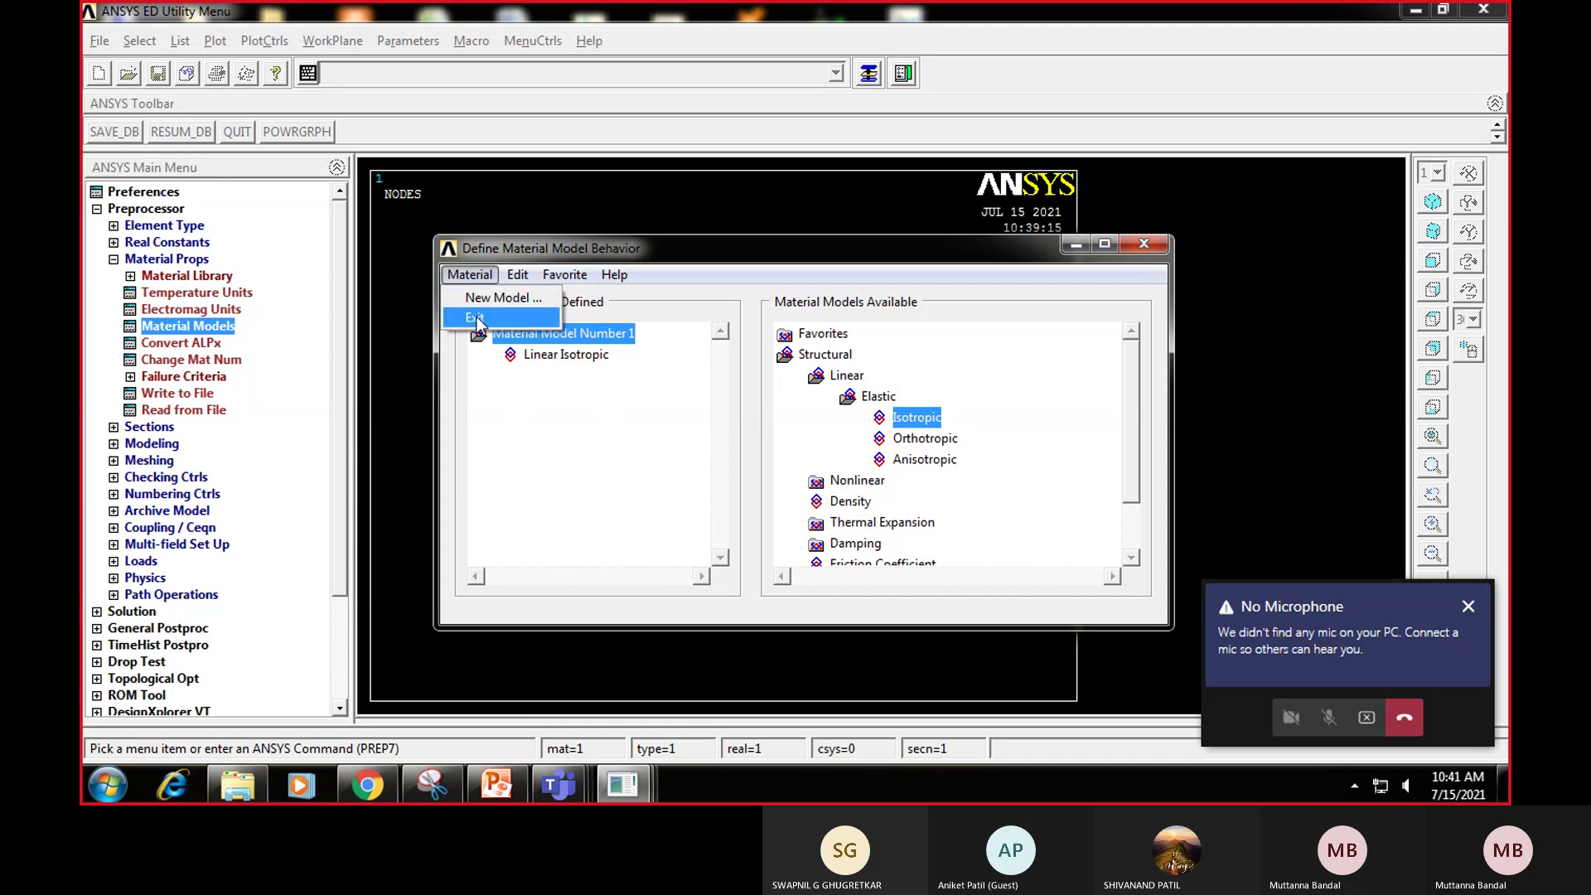
pyautogui.click(541, 421)
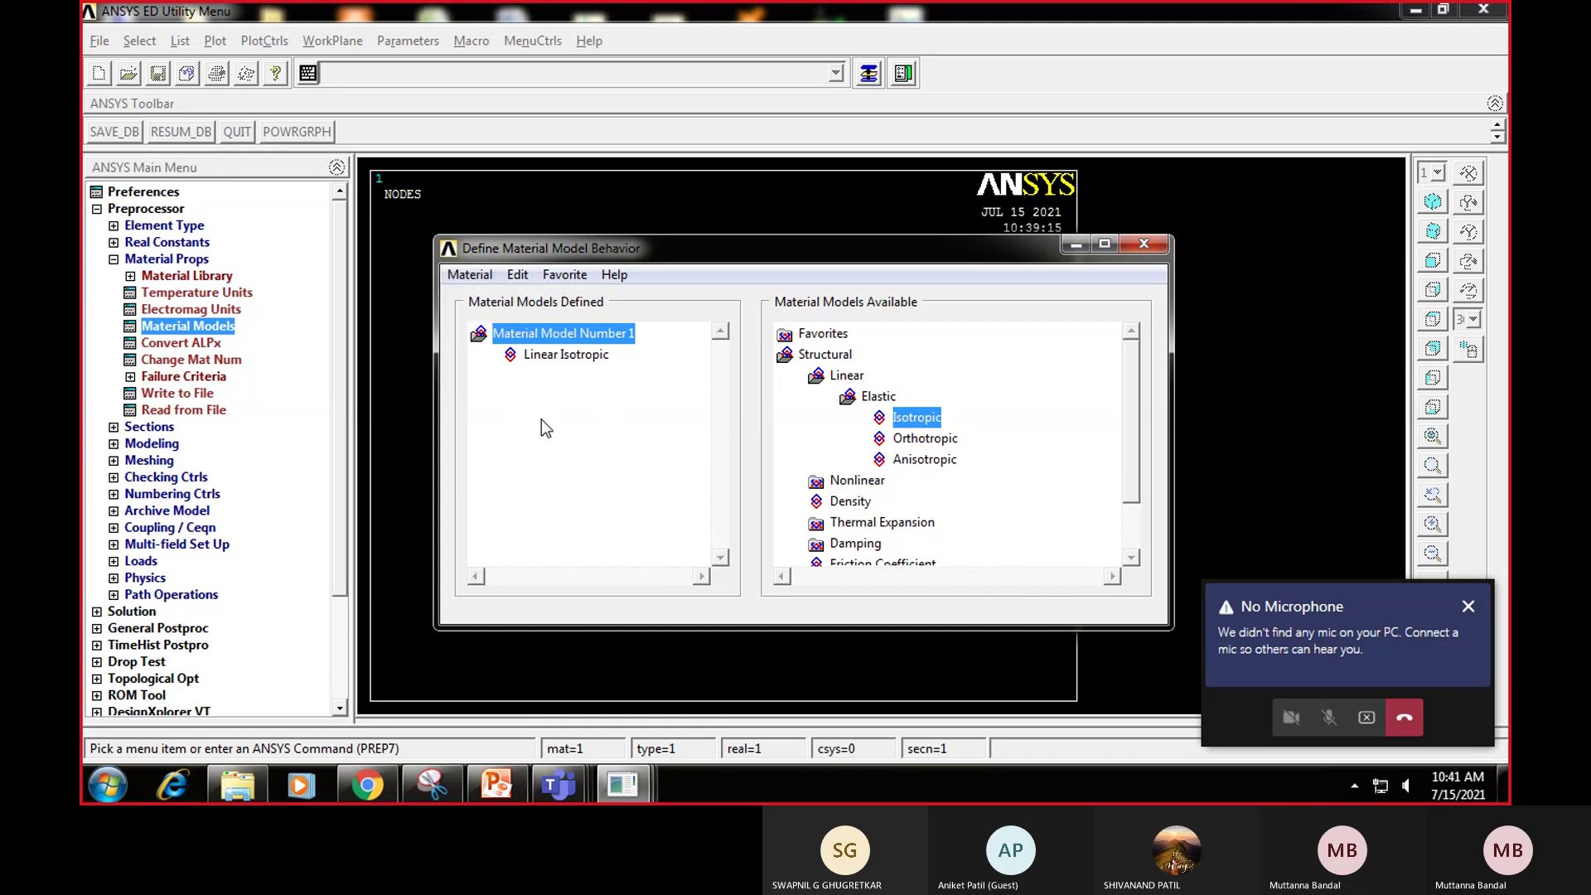
pyautogui.click(1145, 245)
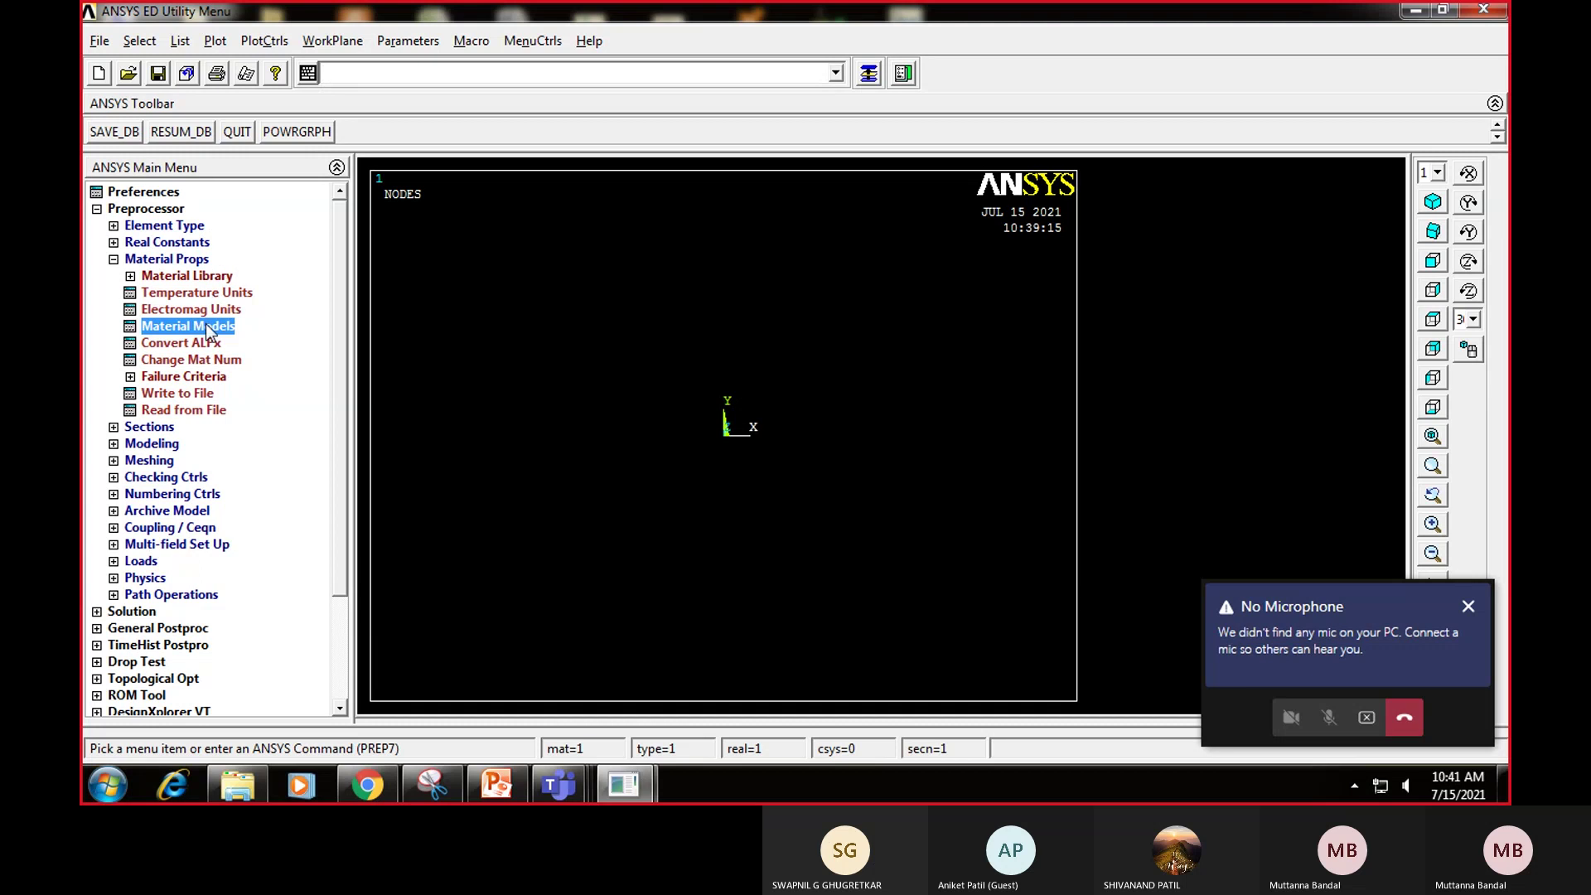
# Step: Create node 1 at X 0, Y 0, Z 0 through Nodes In Active CS
pyautogui.click(114, 445)
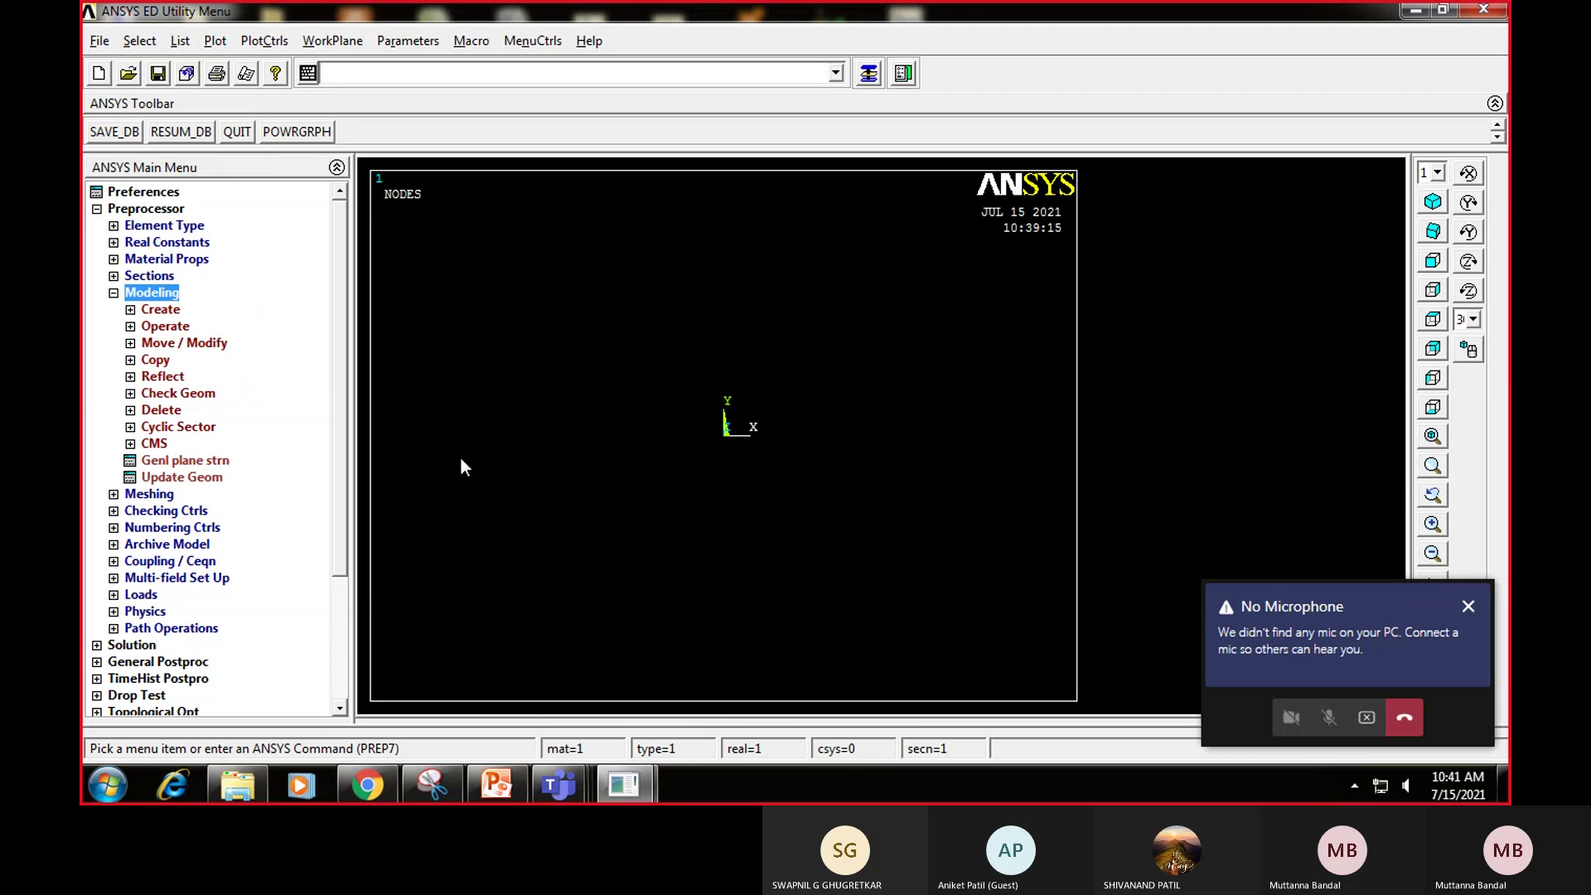
pyautogui.click(131, 310)
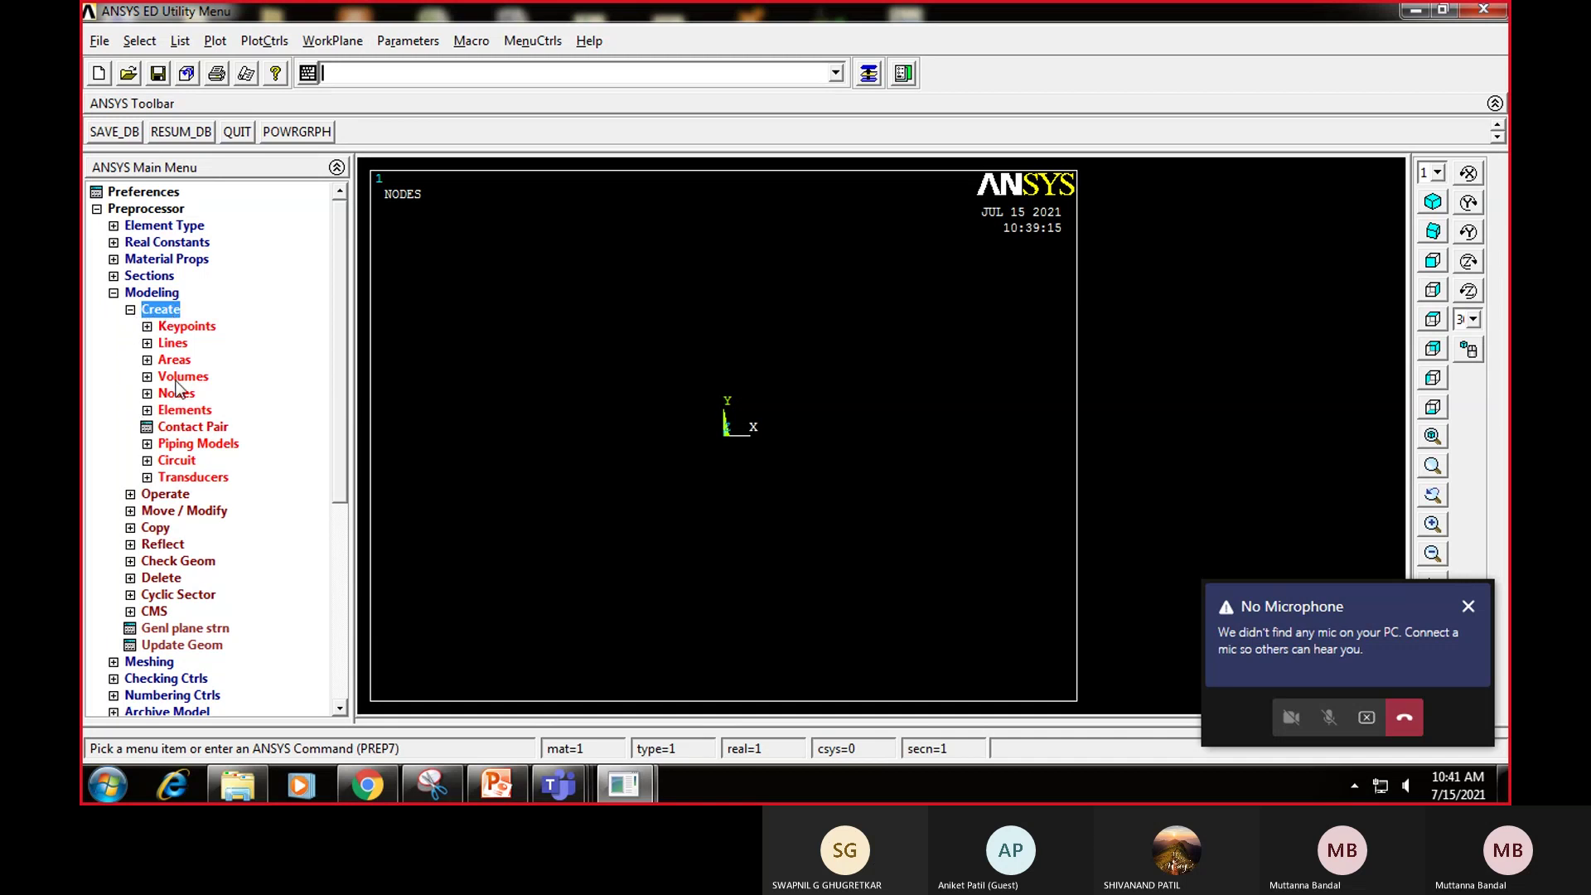
pyautogui.click(147, 393)
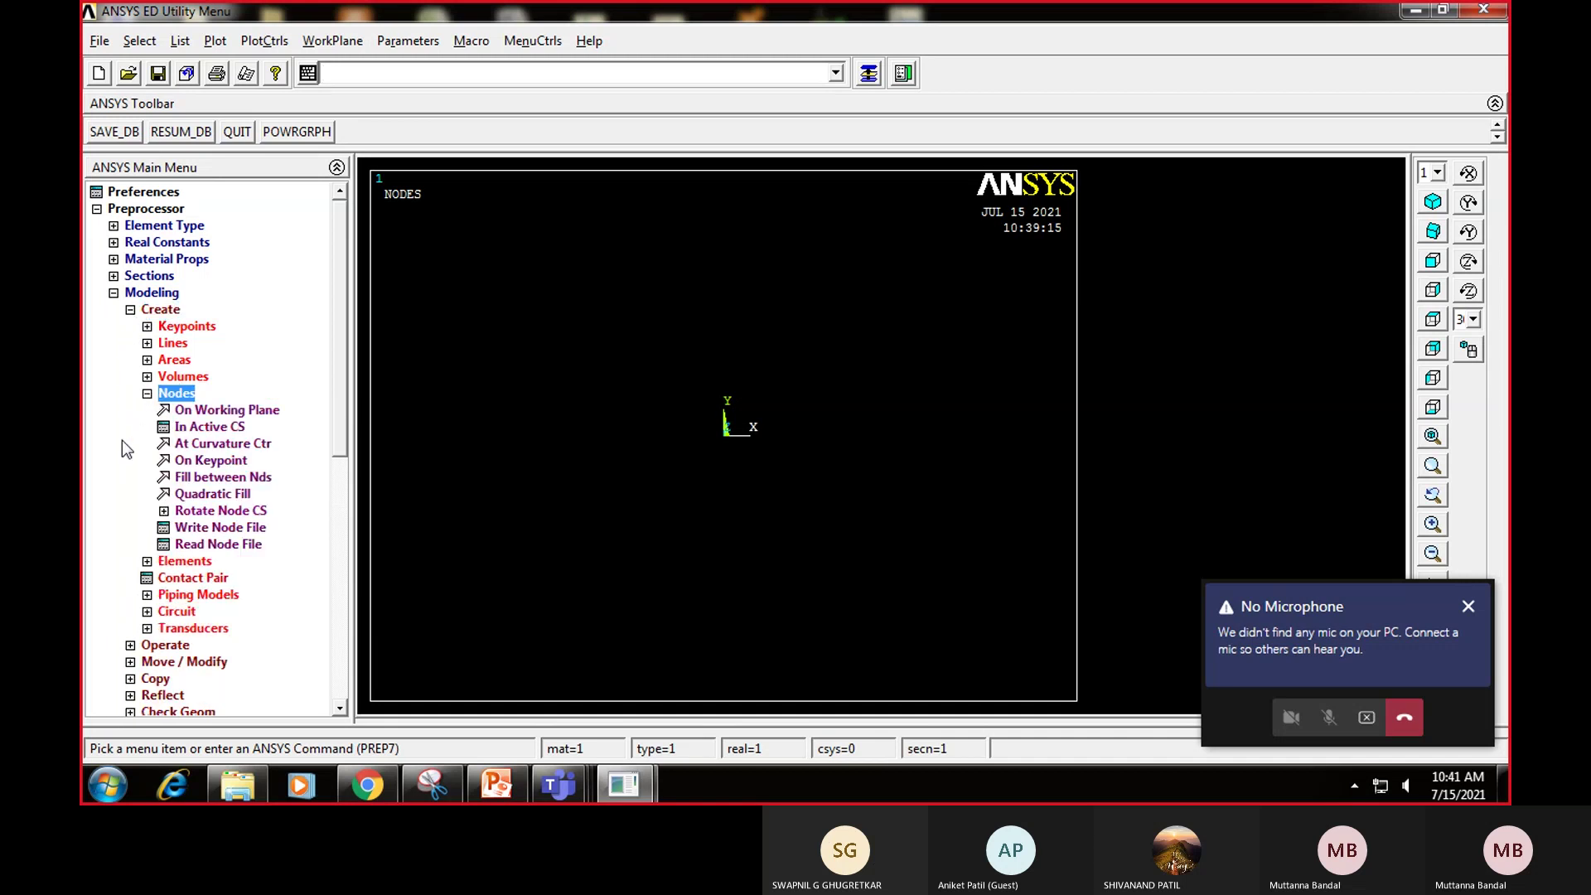
pyautogui.click(212, 427)
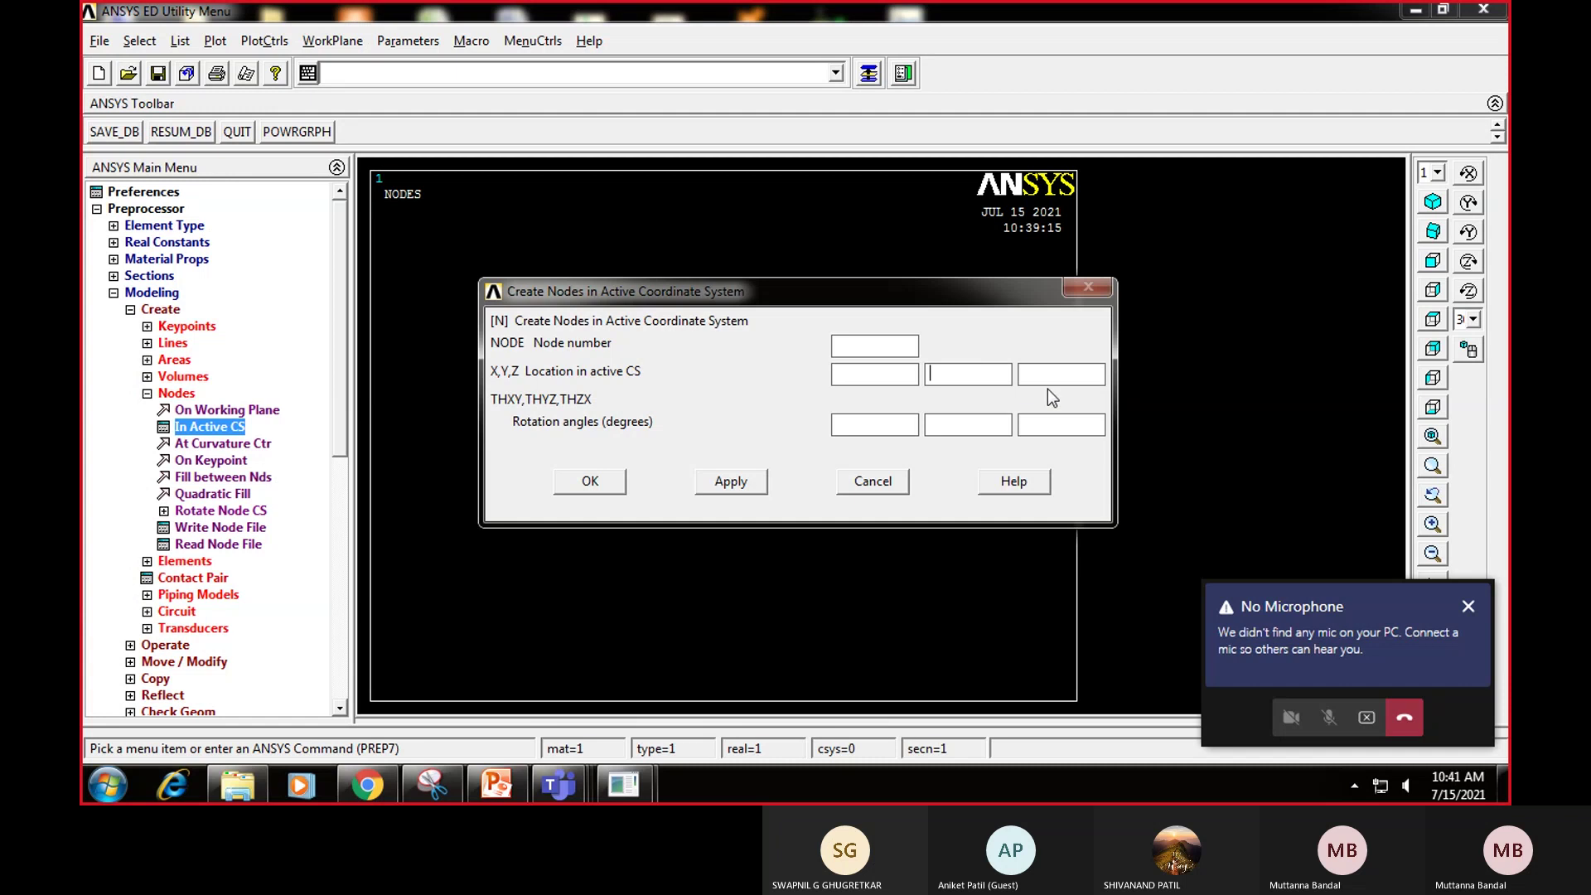
pyautogui.click(878, 383)
pyautogui.write('0')
pyautogui.click(968, 378)
pyautogui.write('0')
pyautogui.click(1034, 380)
pyautogui.write('0')
pyautogui.click(727, 484)
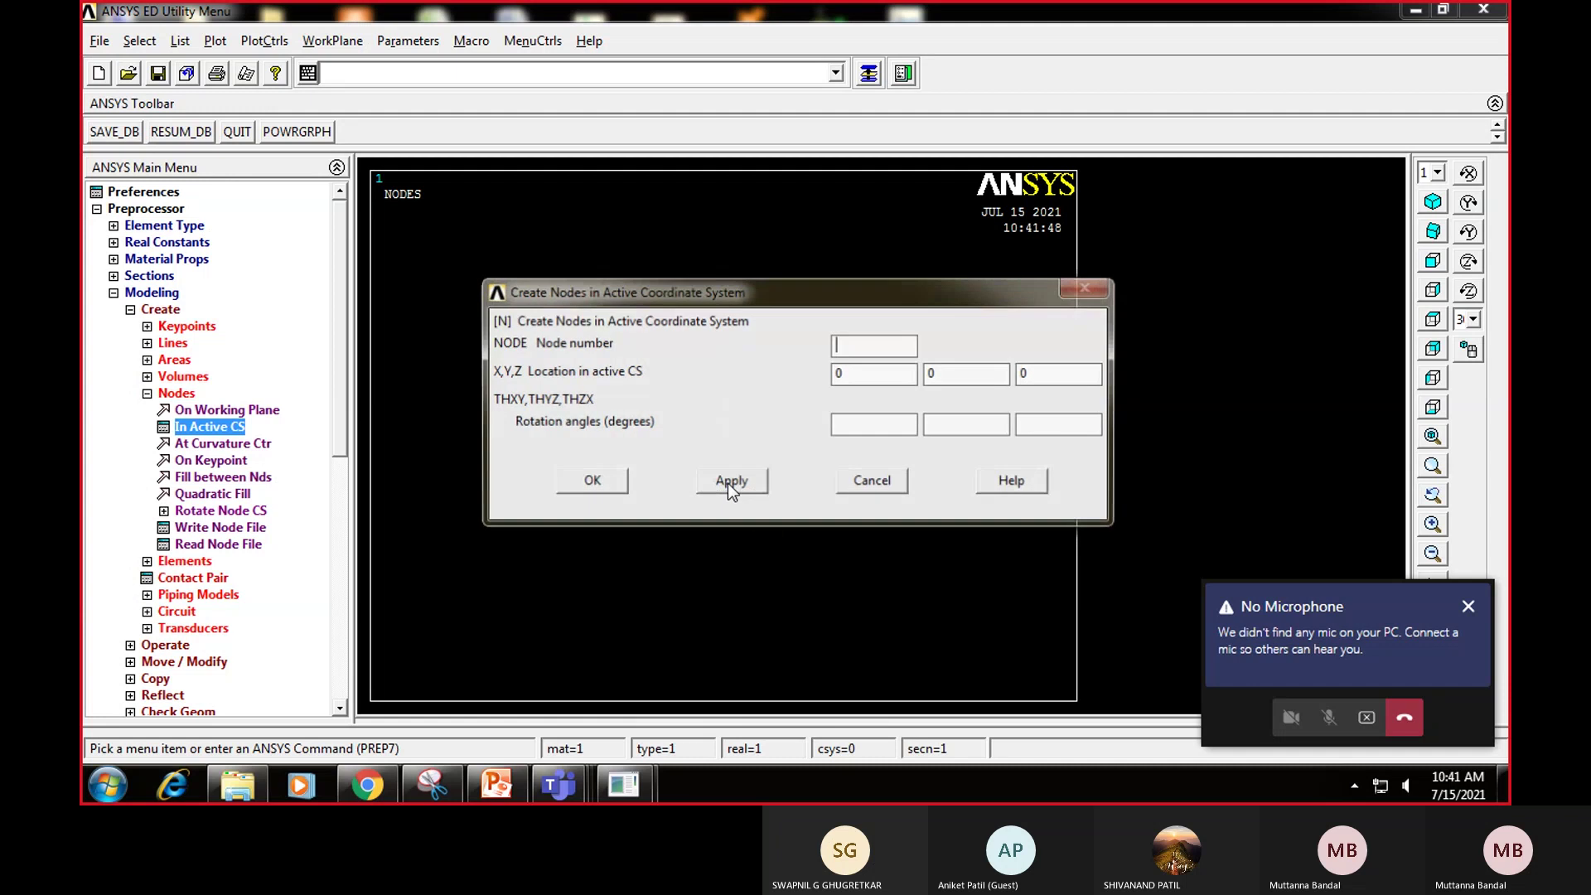
# Step: Check the bar lengths on the slide and create node 2 at X = 600
pyautogui.click(495, 785)
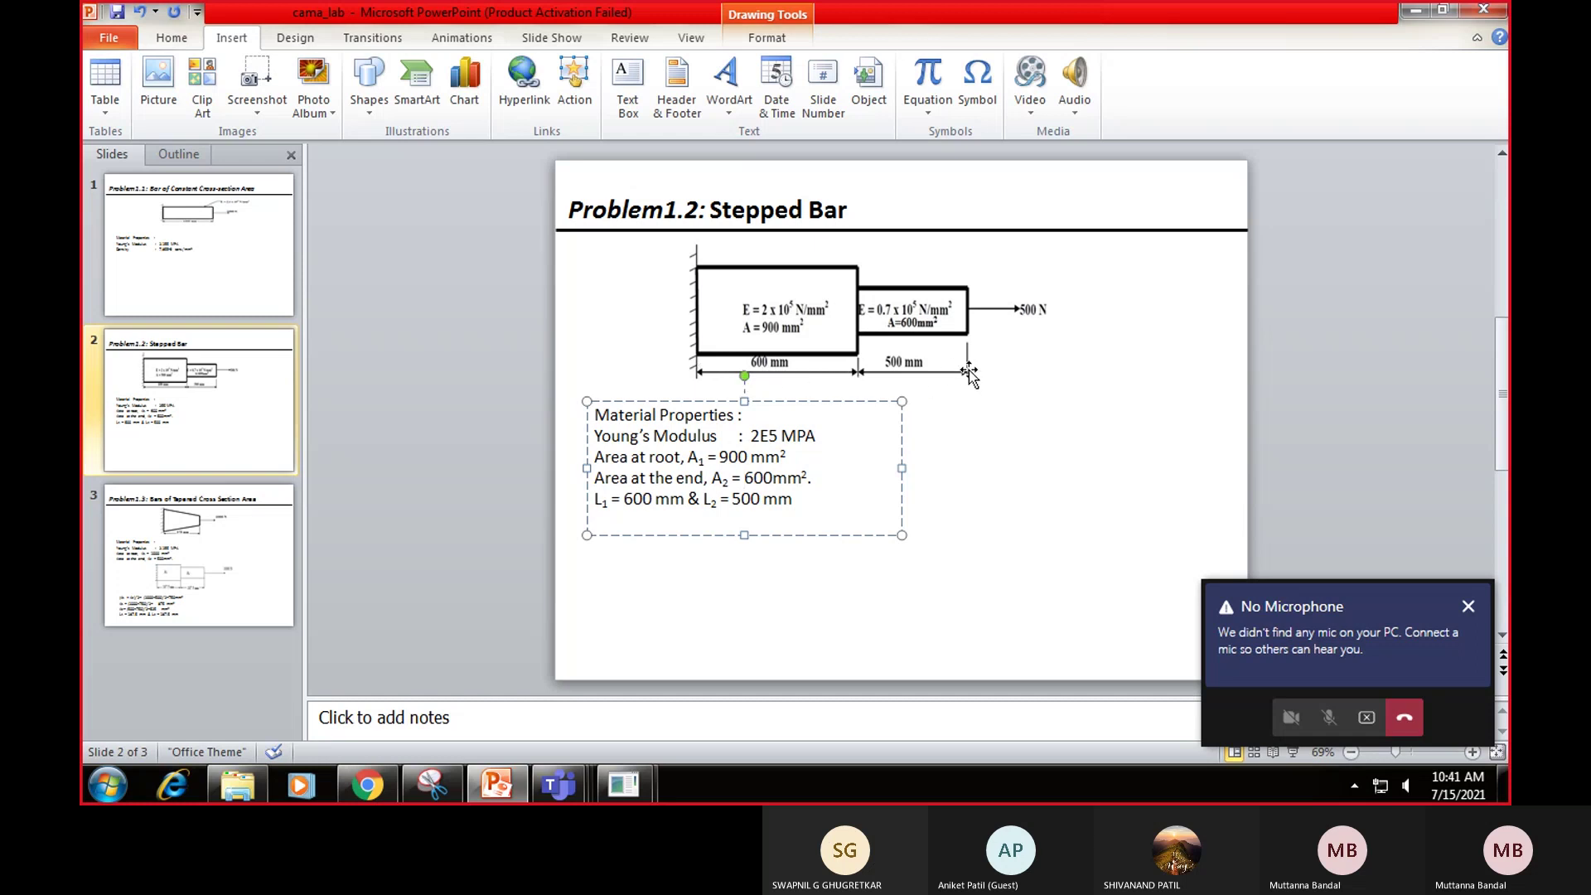
pyautogui.click(1415, 10)
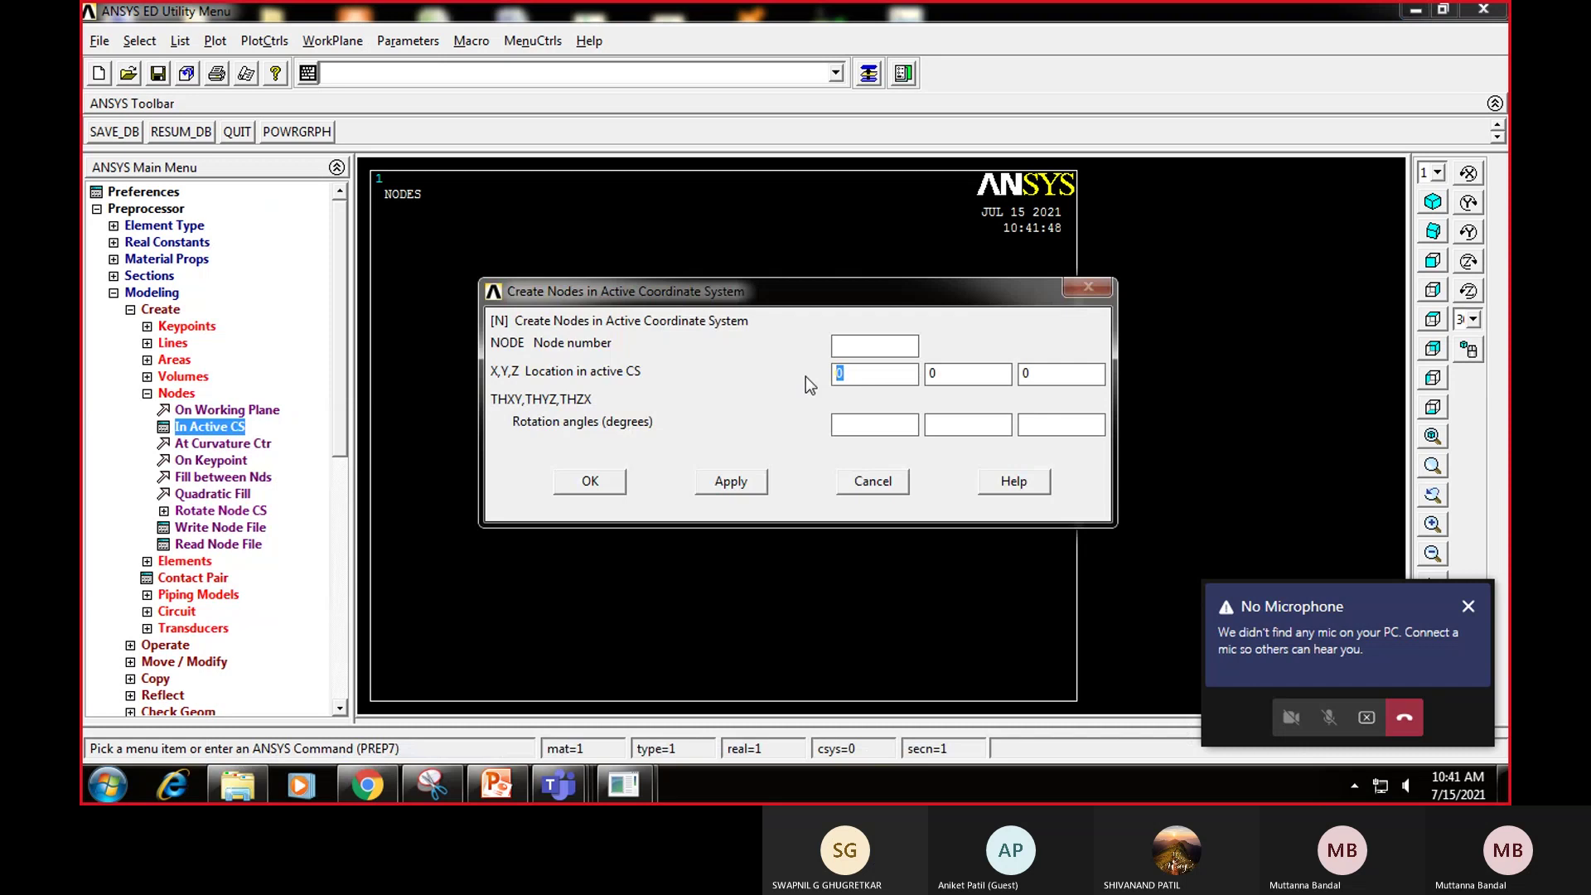
pyautogui.write('600')
pyautogui.click(736, 481)
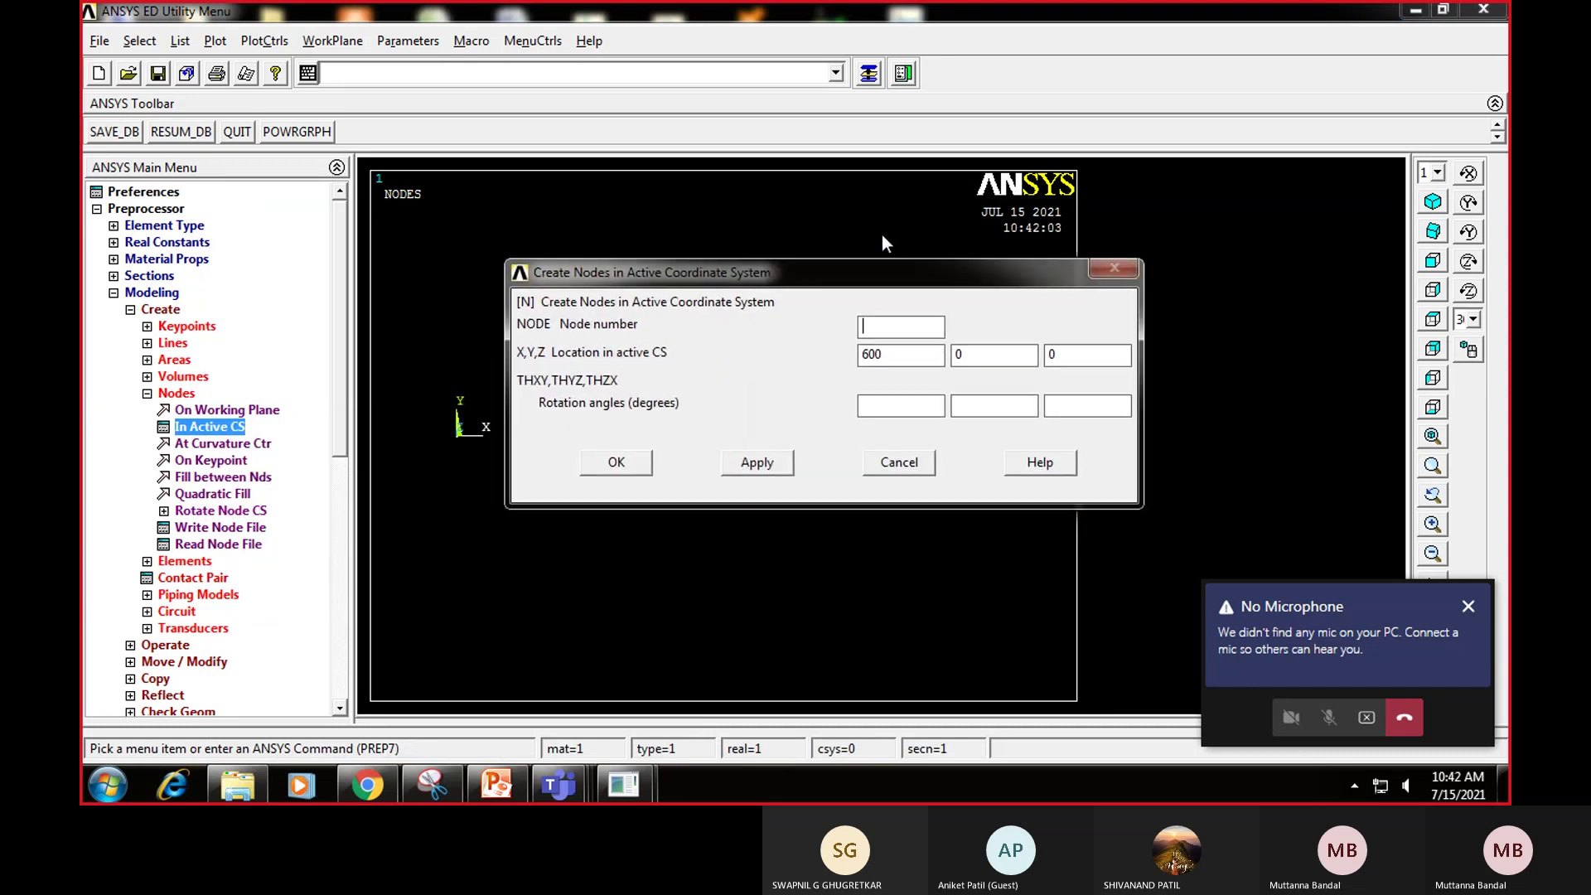
pyautogui.moveTo(839, 273); pyautogui.dragTo(1079, 87)
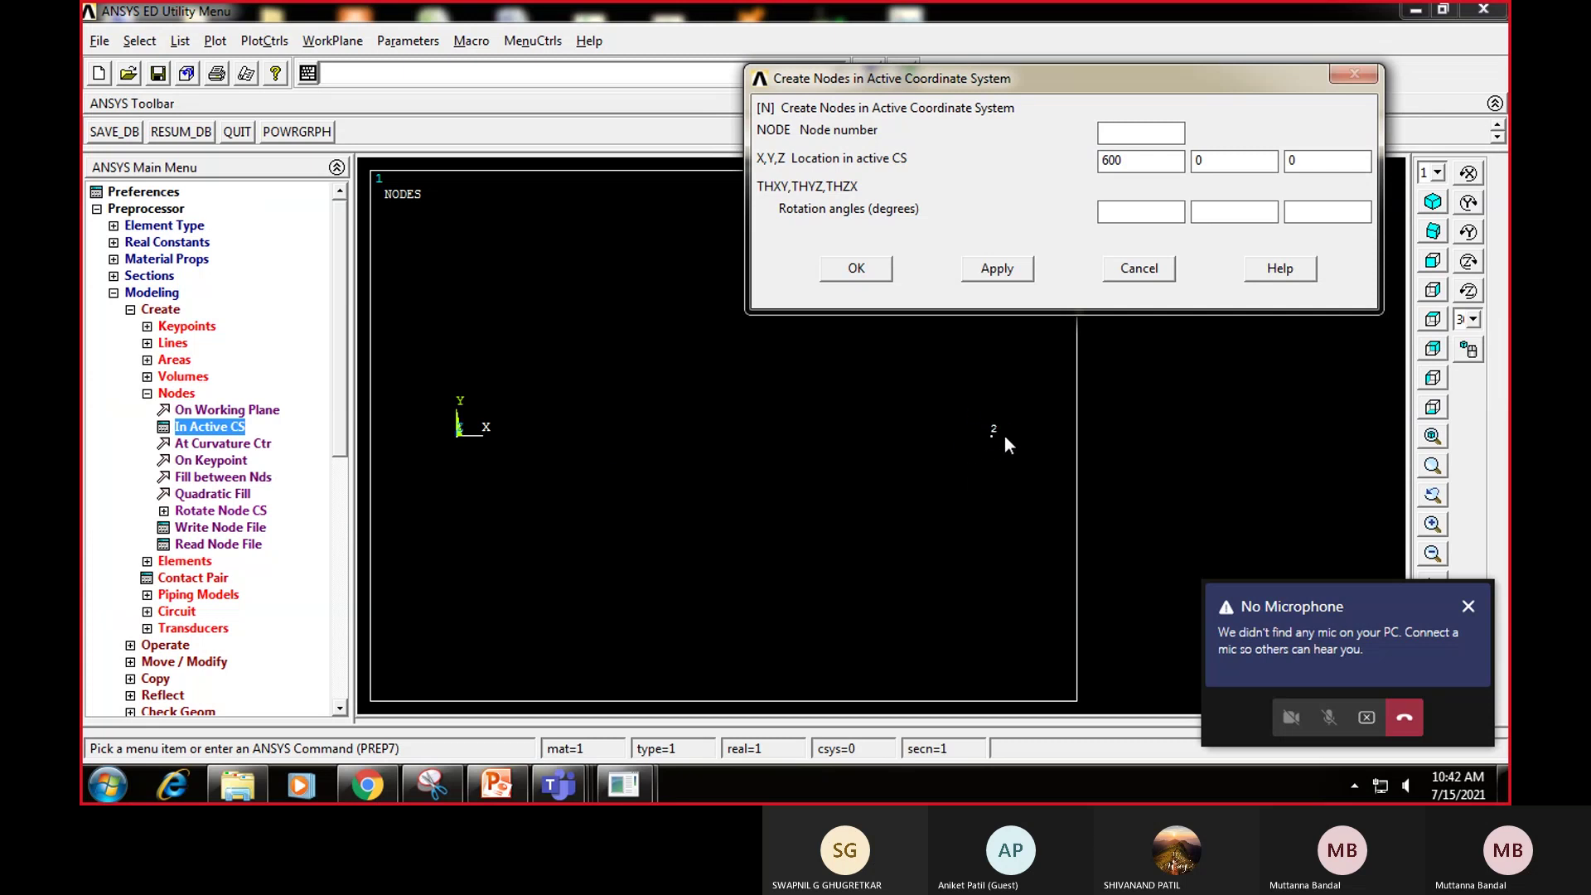
# Step: Create node 3 at X = 1100 after rechecking the Stepped Bar slide
pyautogui.moveTo(1129, 163); pyautogui.dragTo(1055, 164)
pyautogui.write('1100')
pyautogui.click(497, 783)
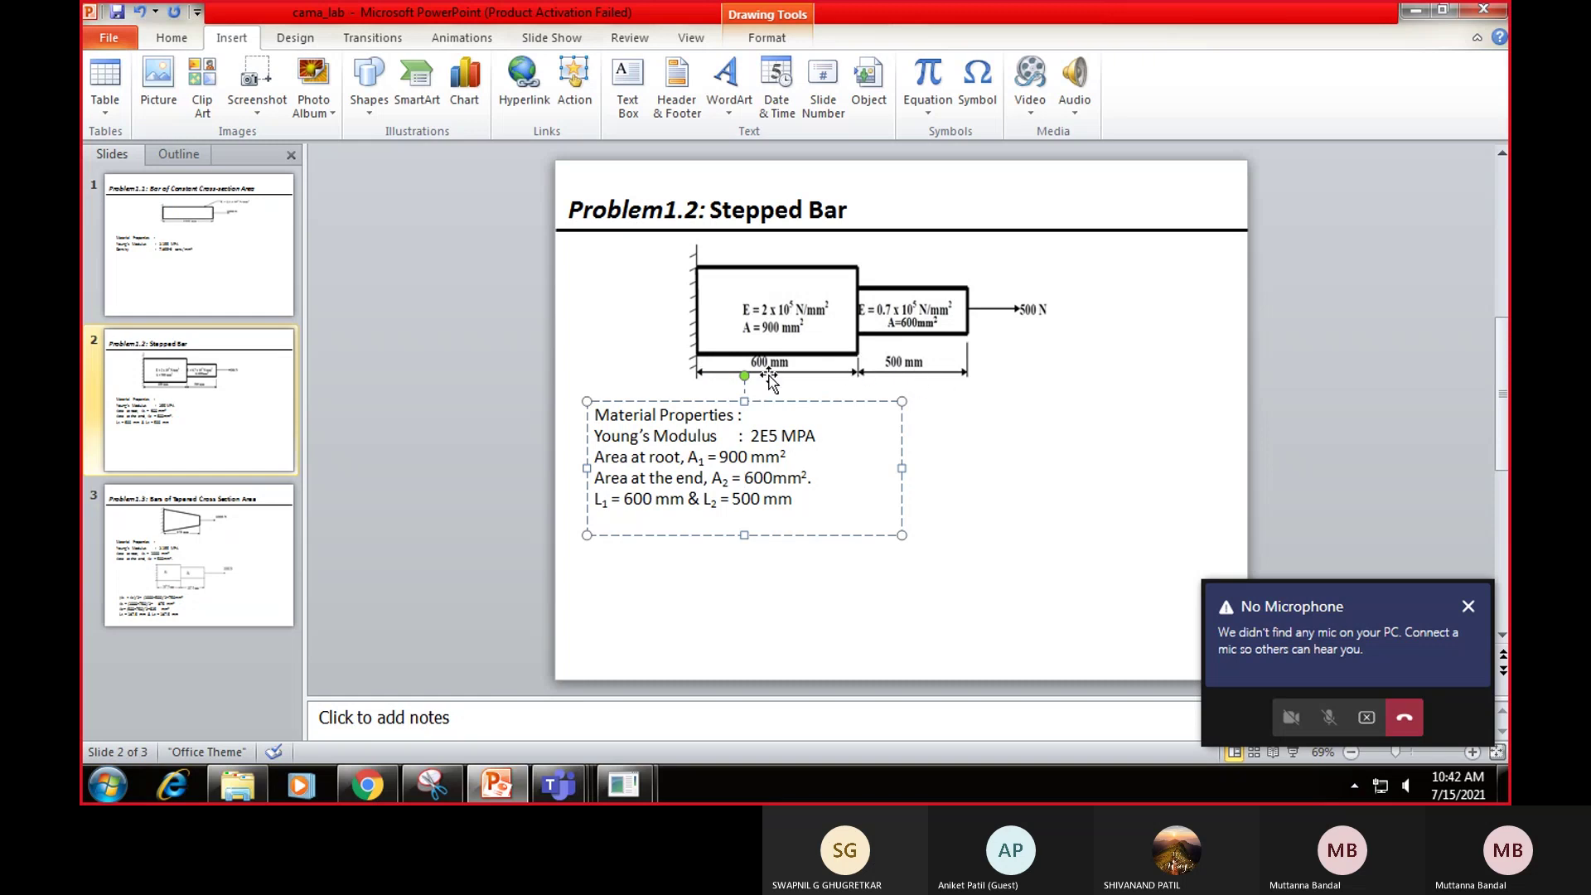
pyautogui.click(1417, 10)
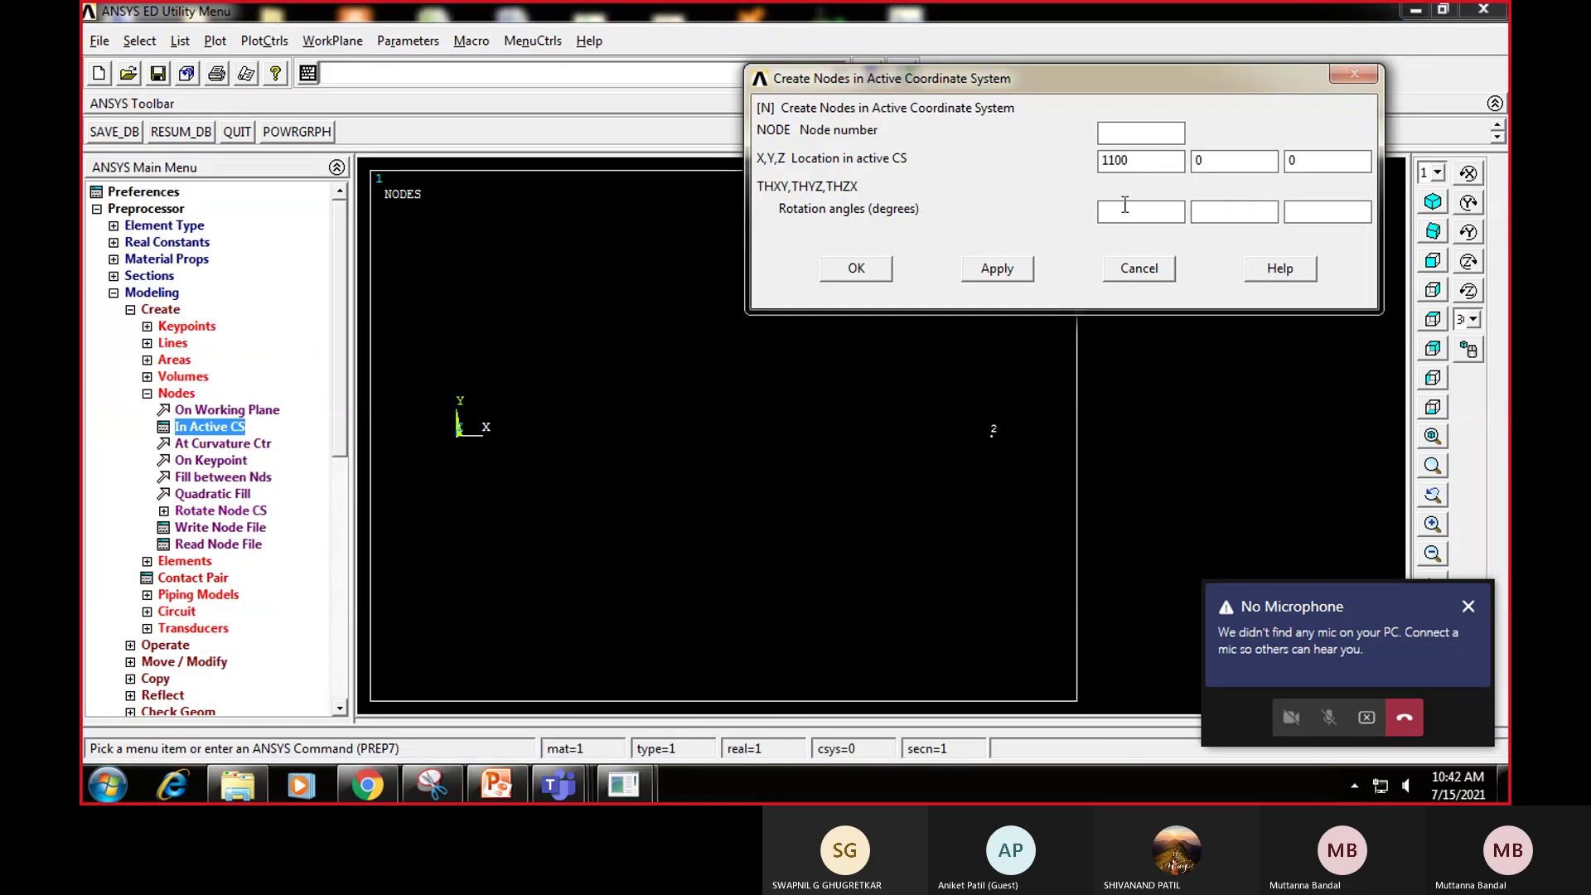
pyautogui.click(857, 270)
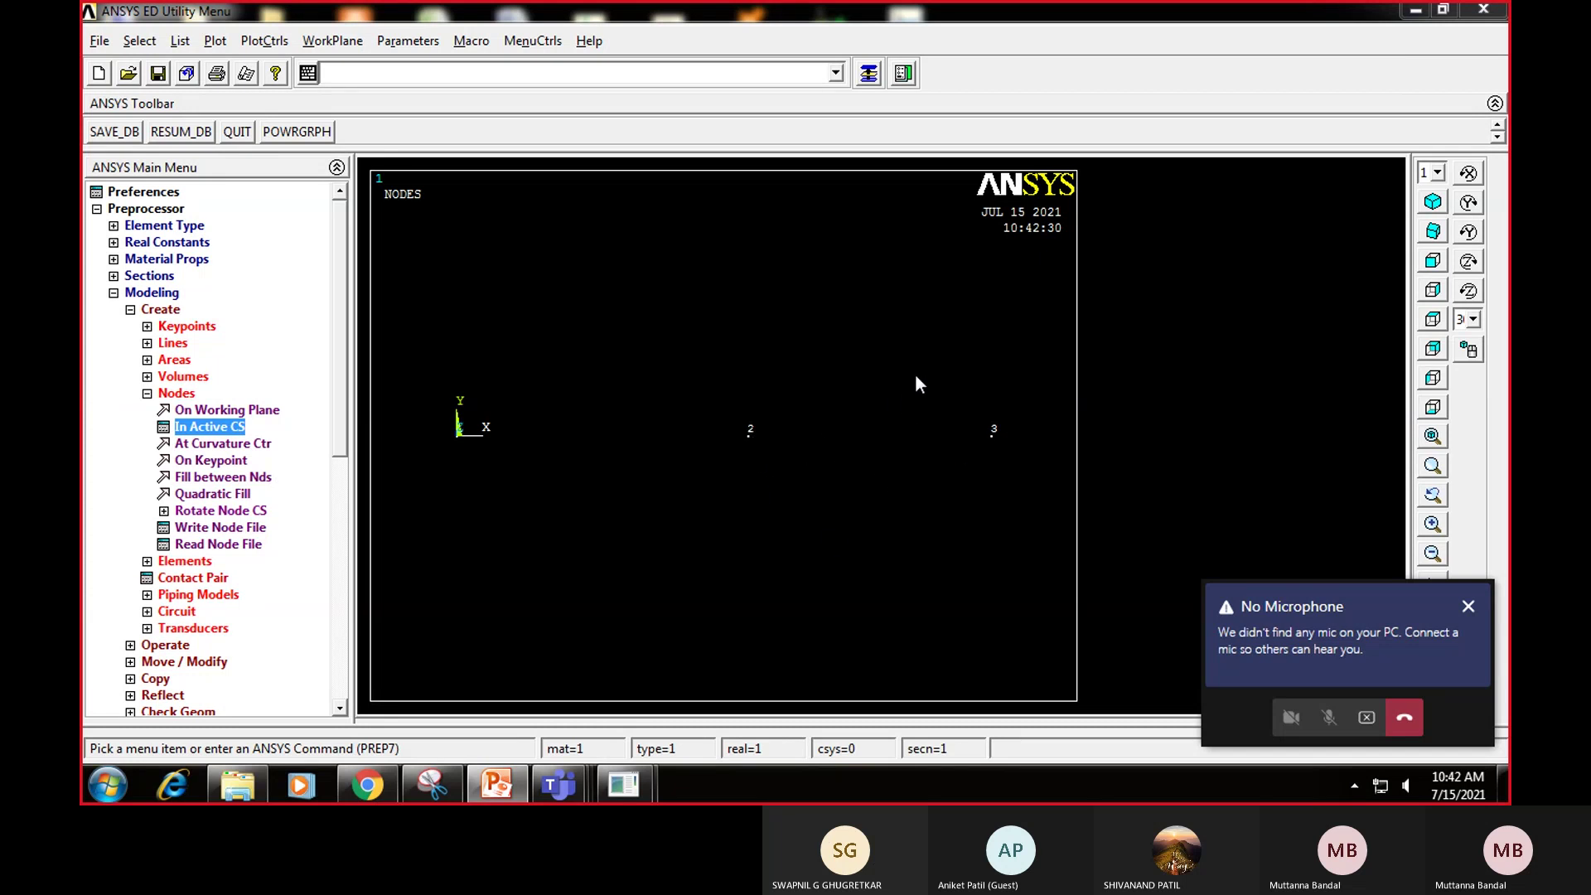
# Step: Set element attributes to TYPE 1 LINK180, MAT 1 and REAL 1
pyautogui.click(146, 394)
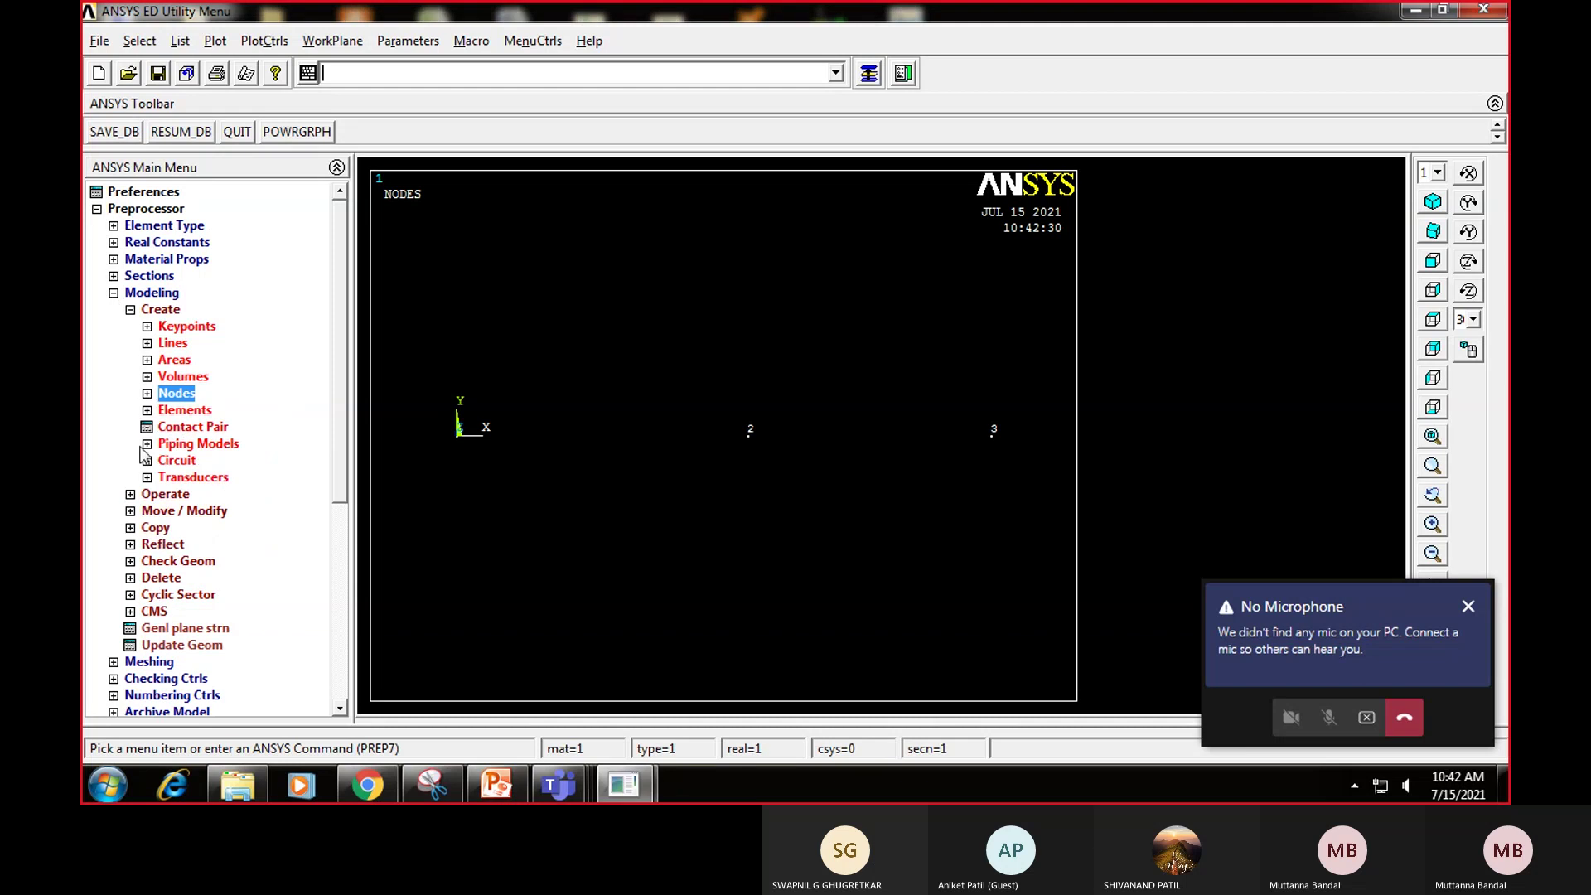
pyautogui.click(148, 410)
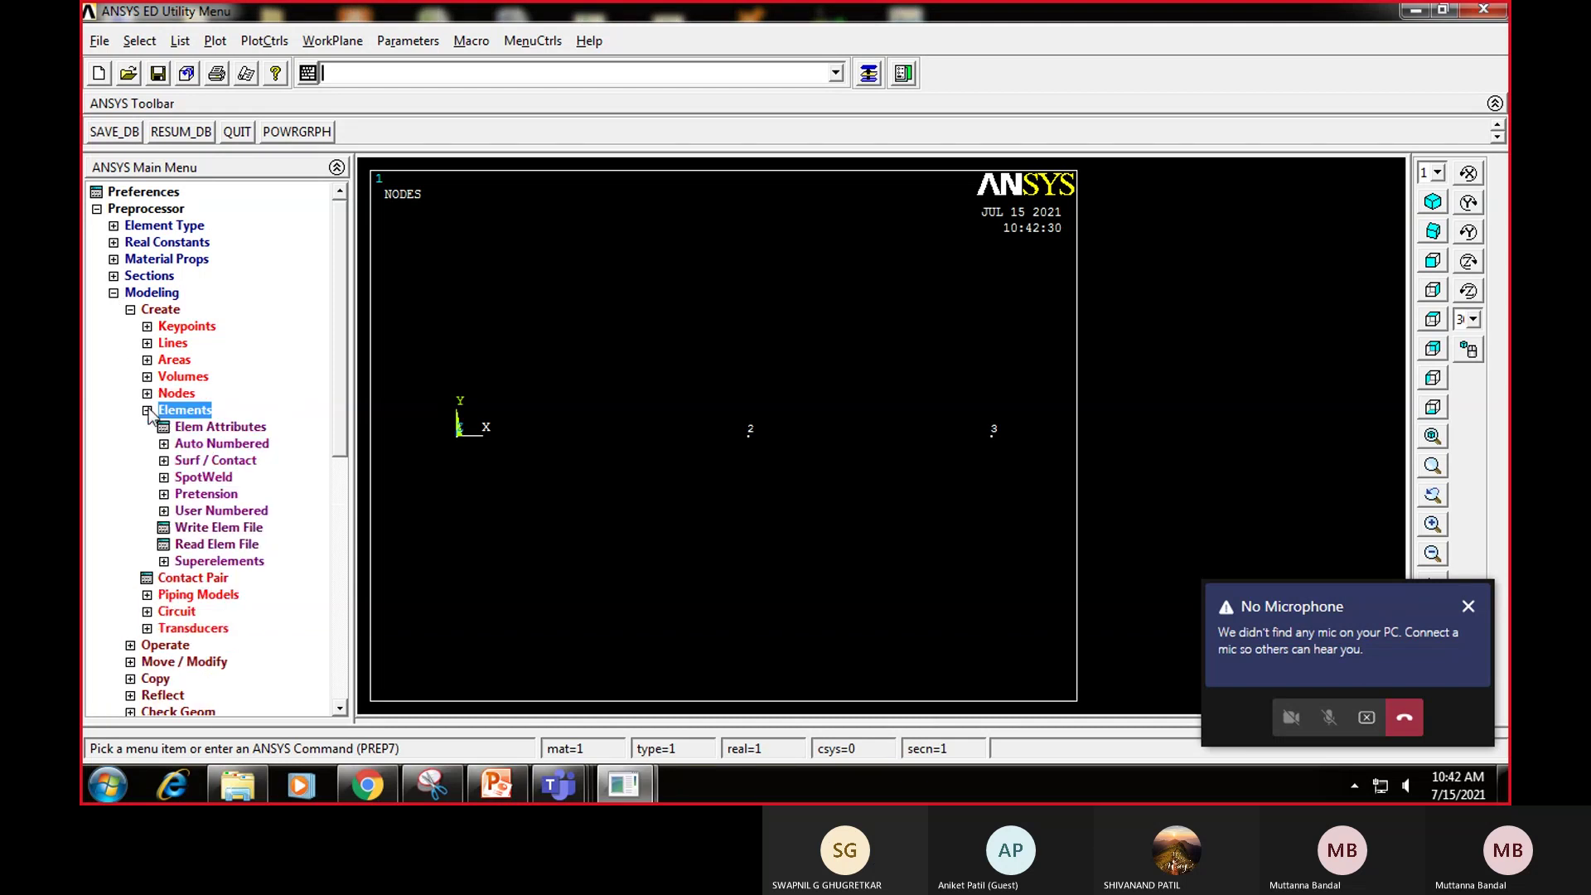
pyautogui.click(211, 430)
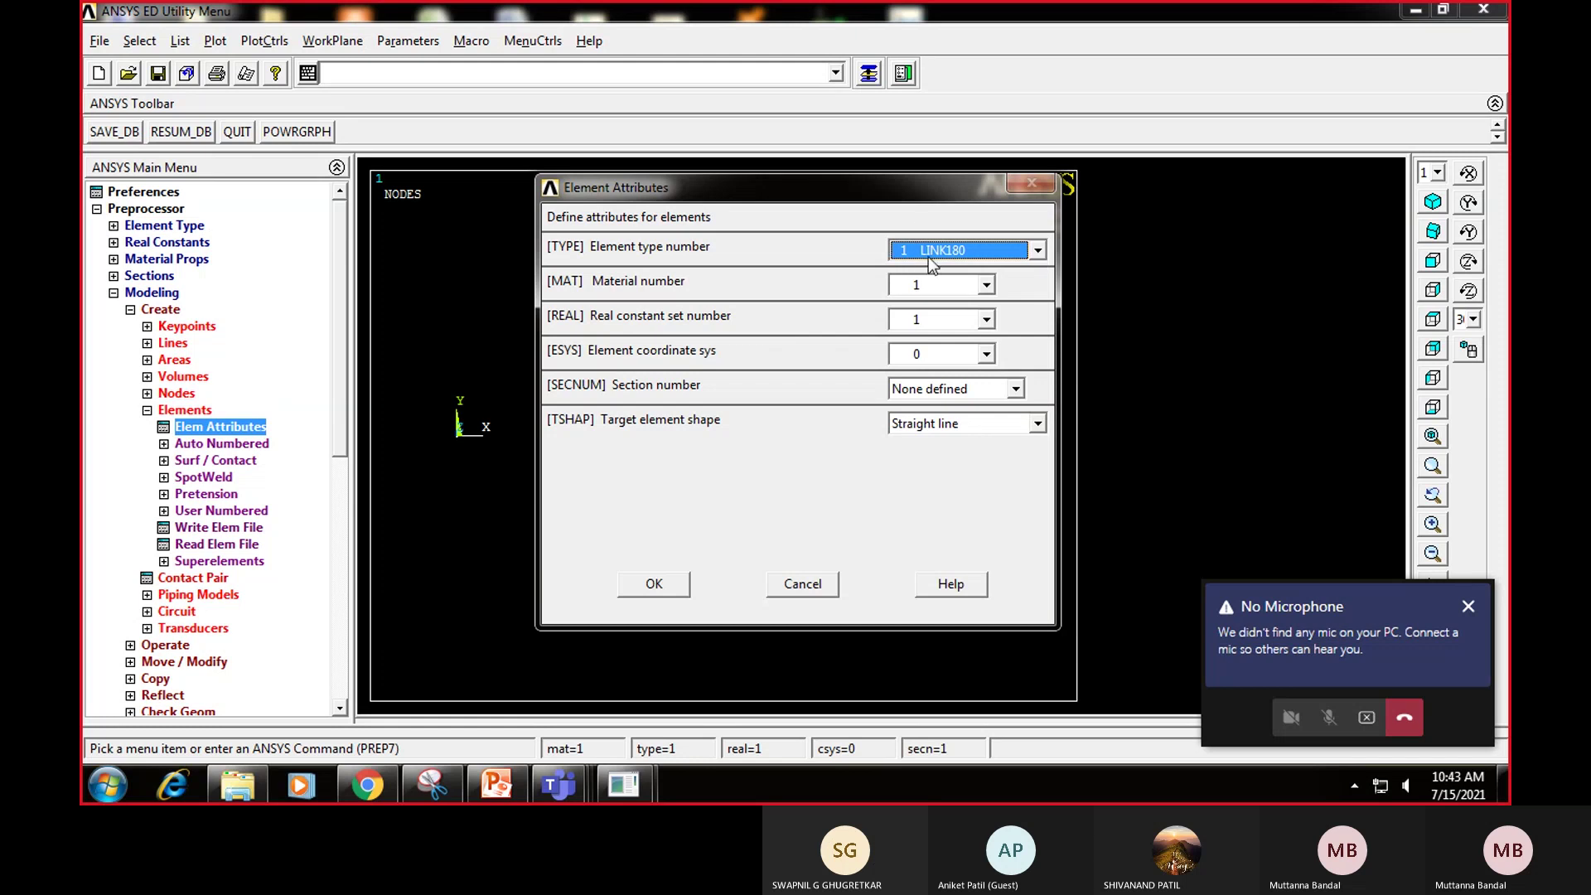
pyautogui.click(986, 284)
pyautogui.click(939, 304)
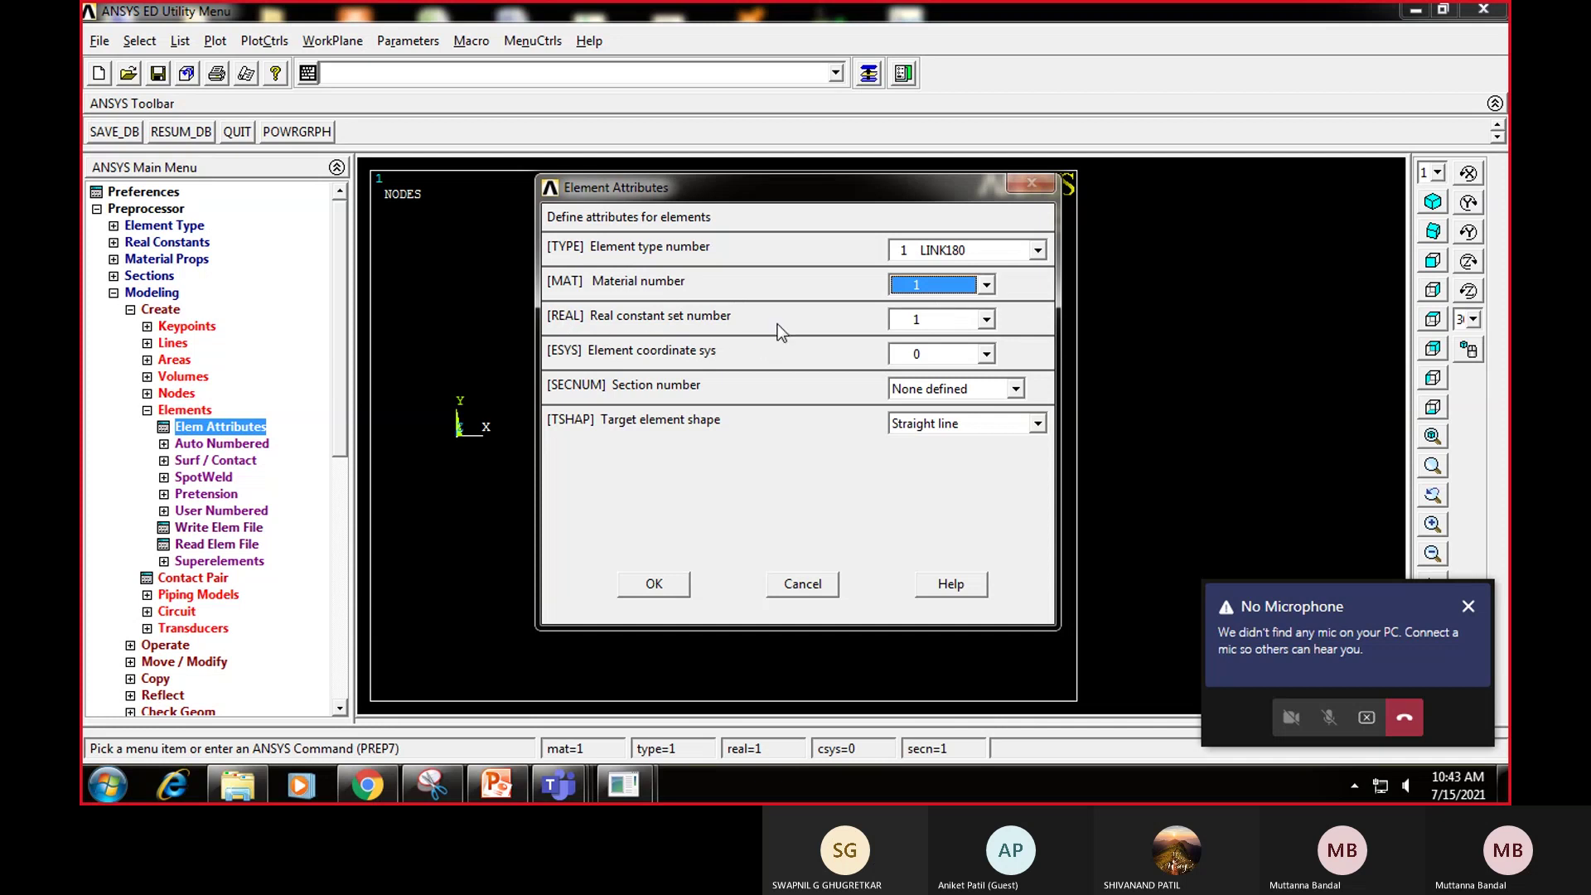
pyautogui.click(986, 320)
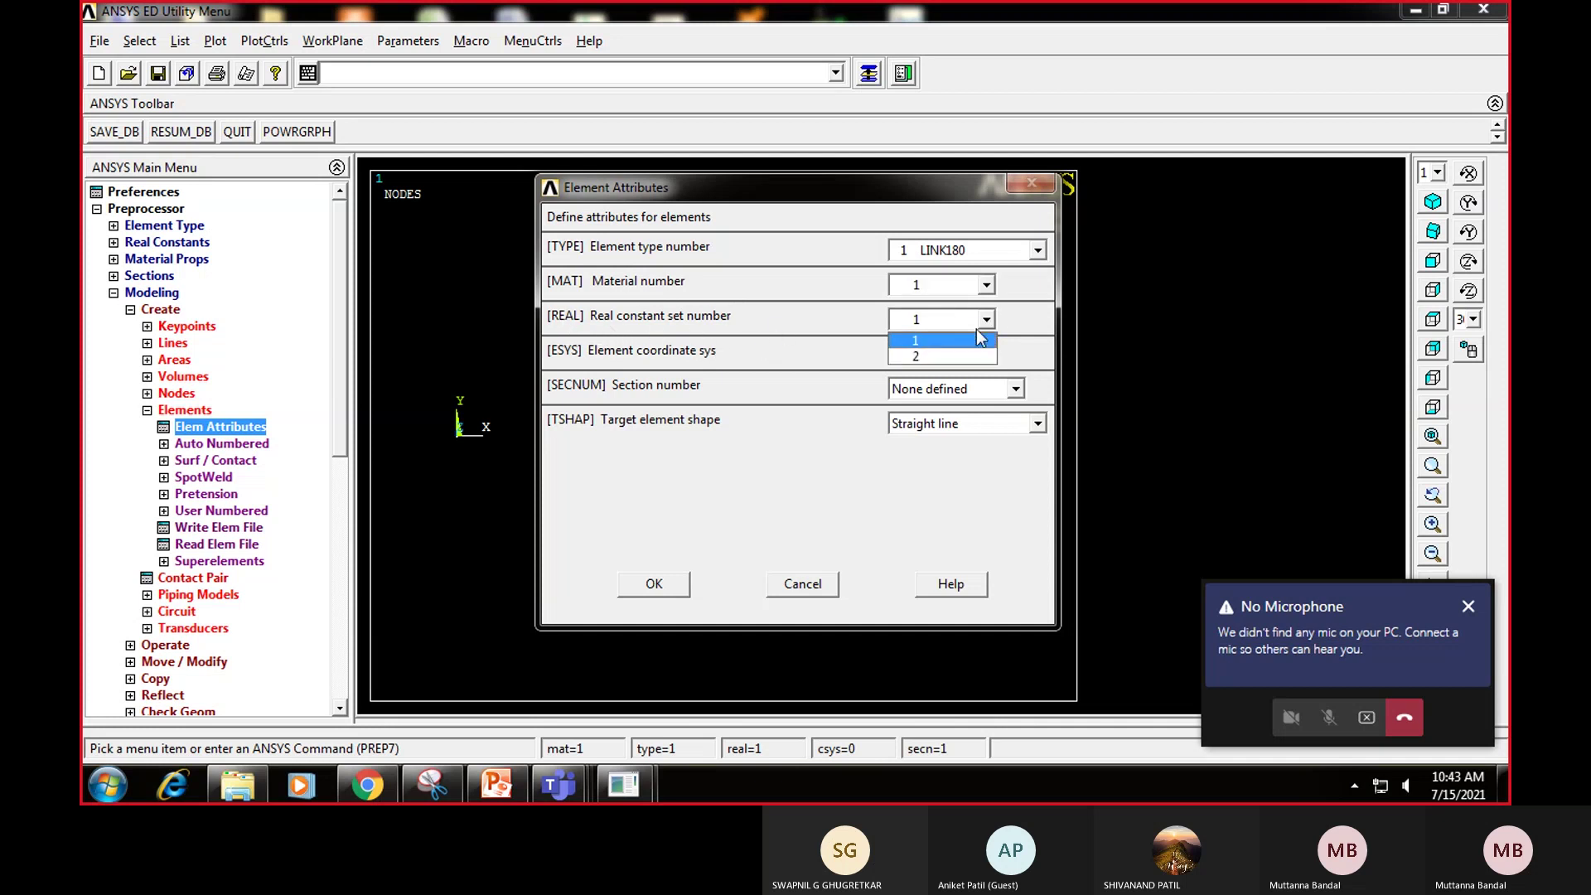
pyautogui.click(927, 342)
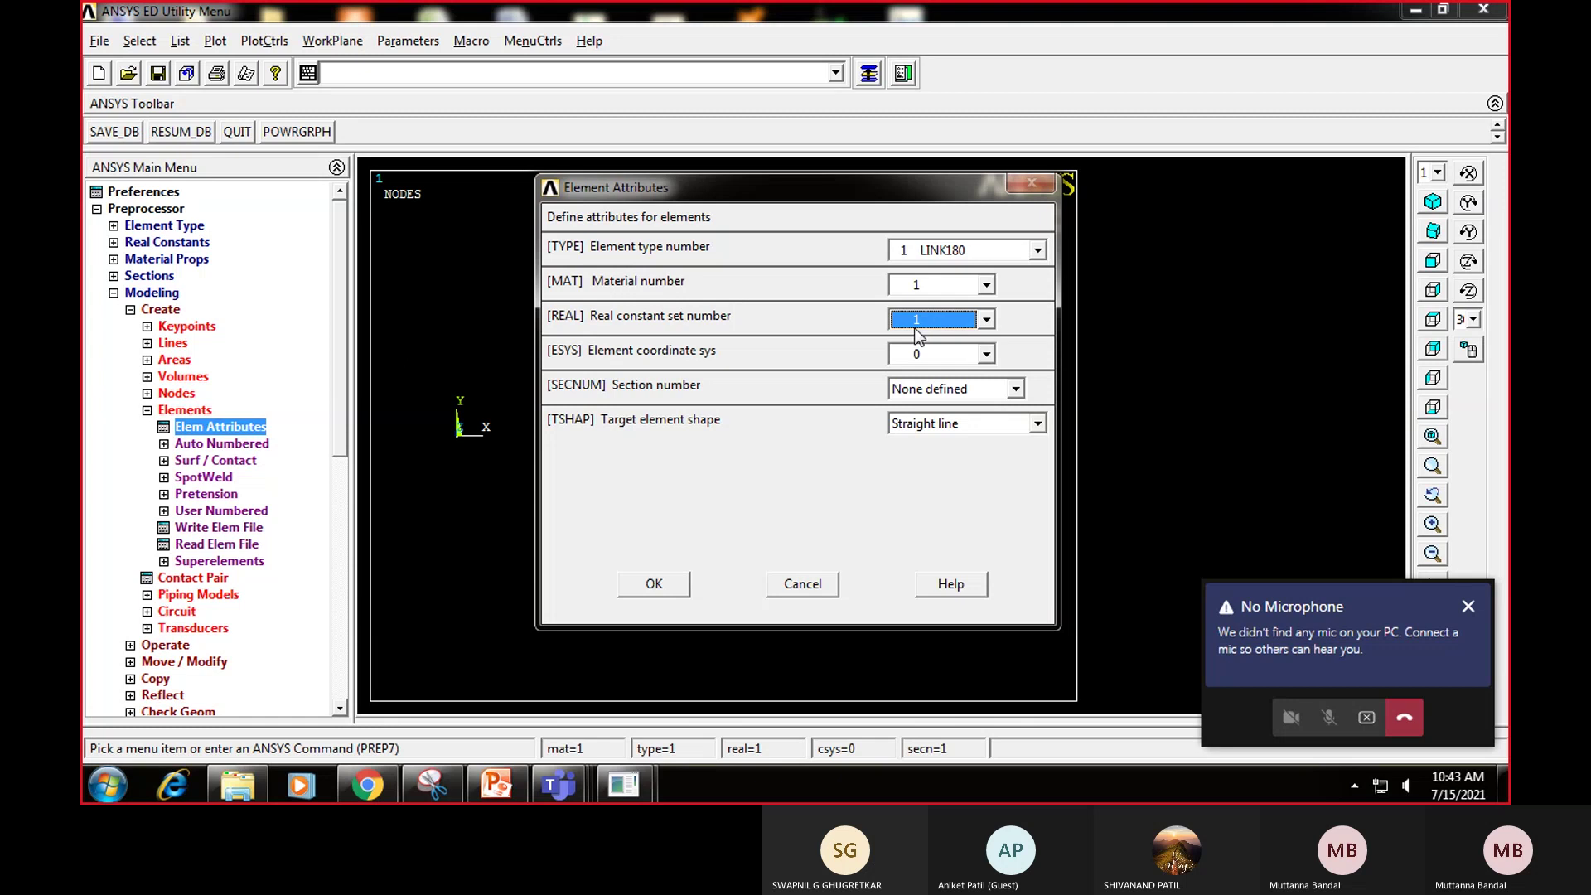
pyautogui.click(651, 585)
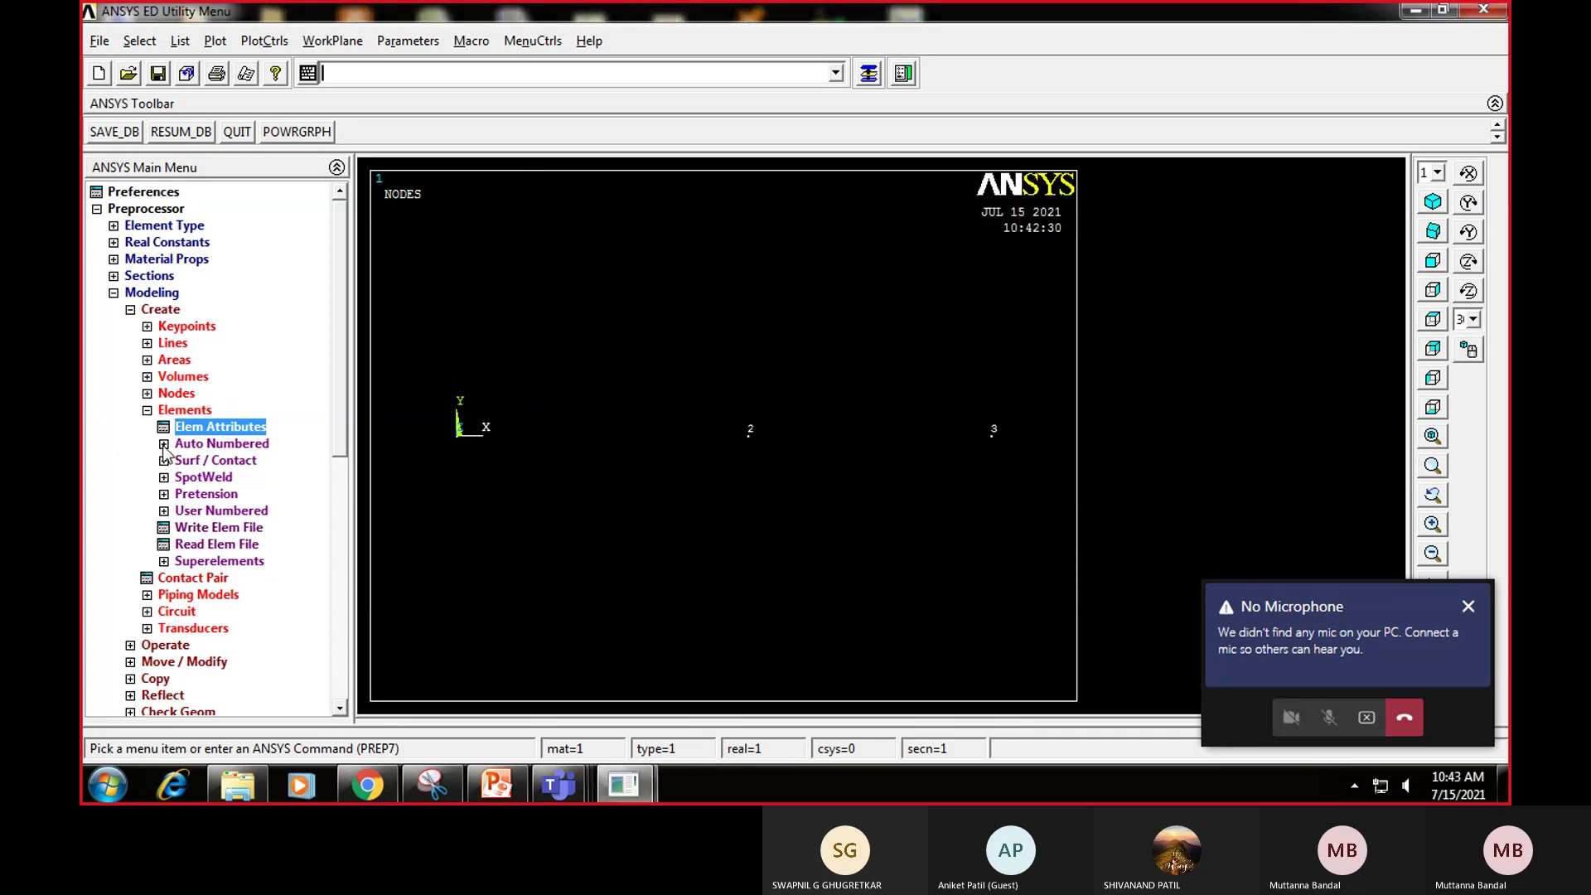
# Step: Create an auto-numbered link element through nodes 1 and 2, then cancel the reopened picker
pyautogui.click(164, 444)
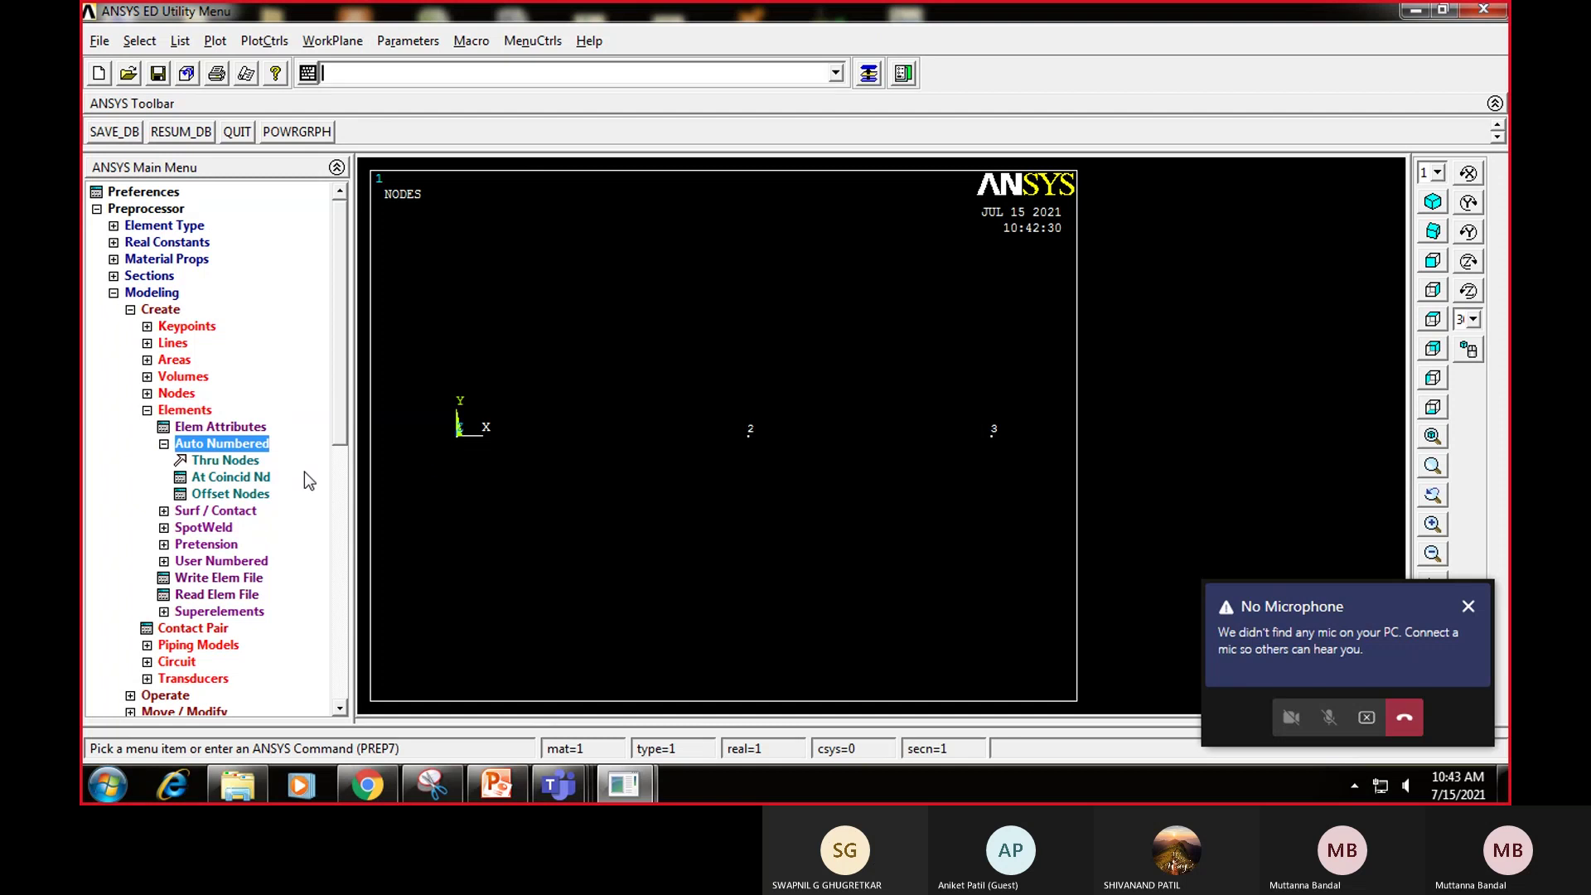
pyautogui.click(218, 467)
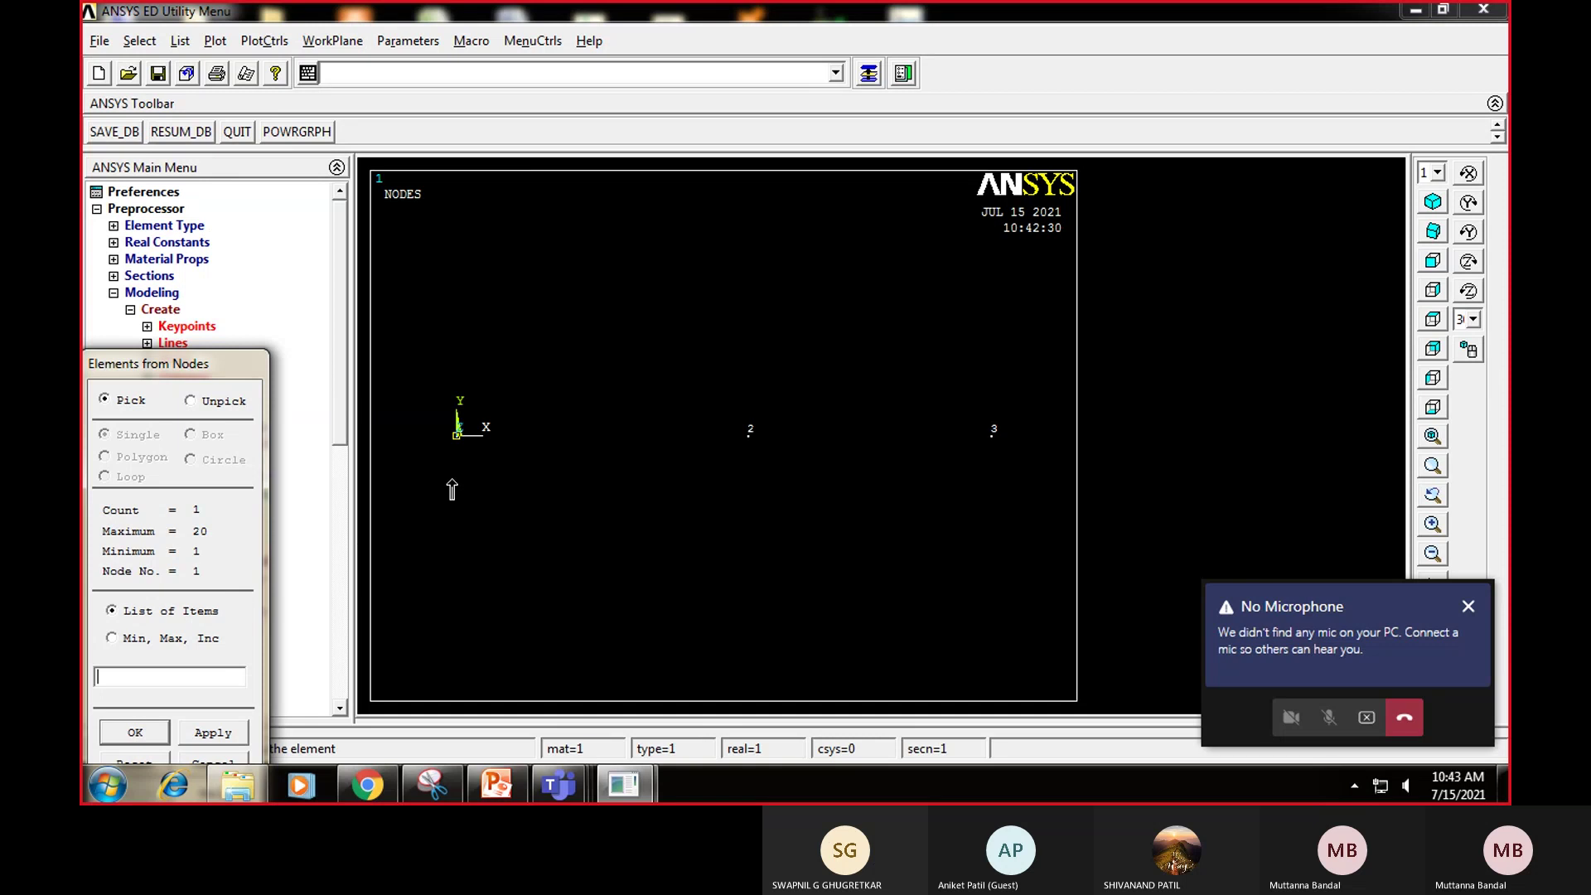
pyautogui.click(460, 435)
pyautogui.click(747, 436)
pyautogui.click(135, 732)
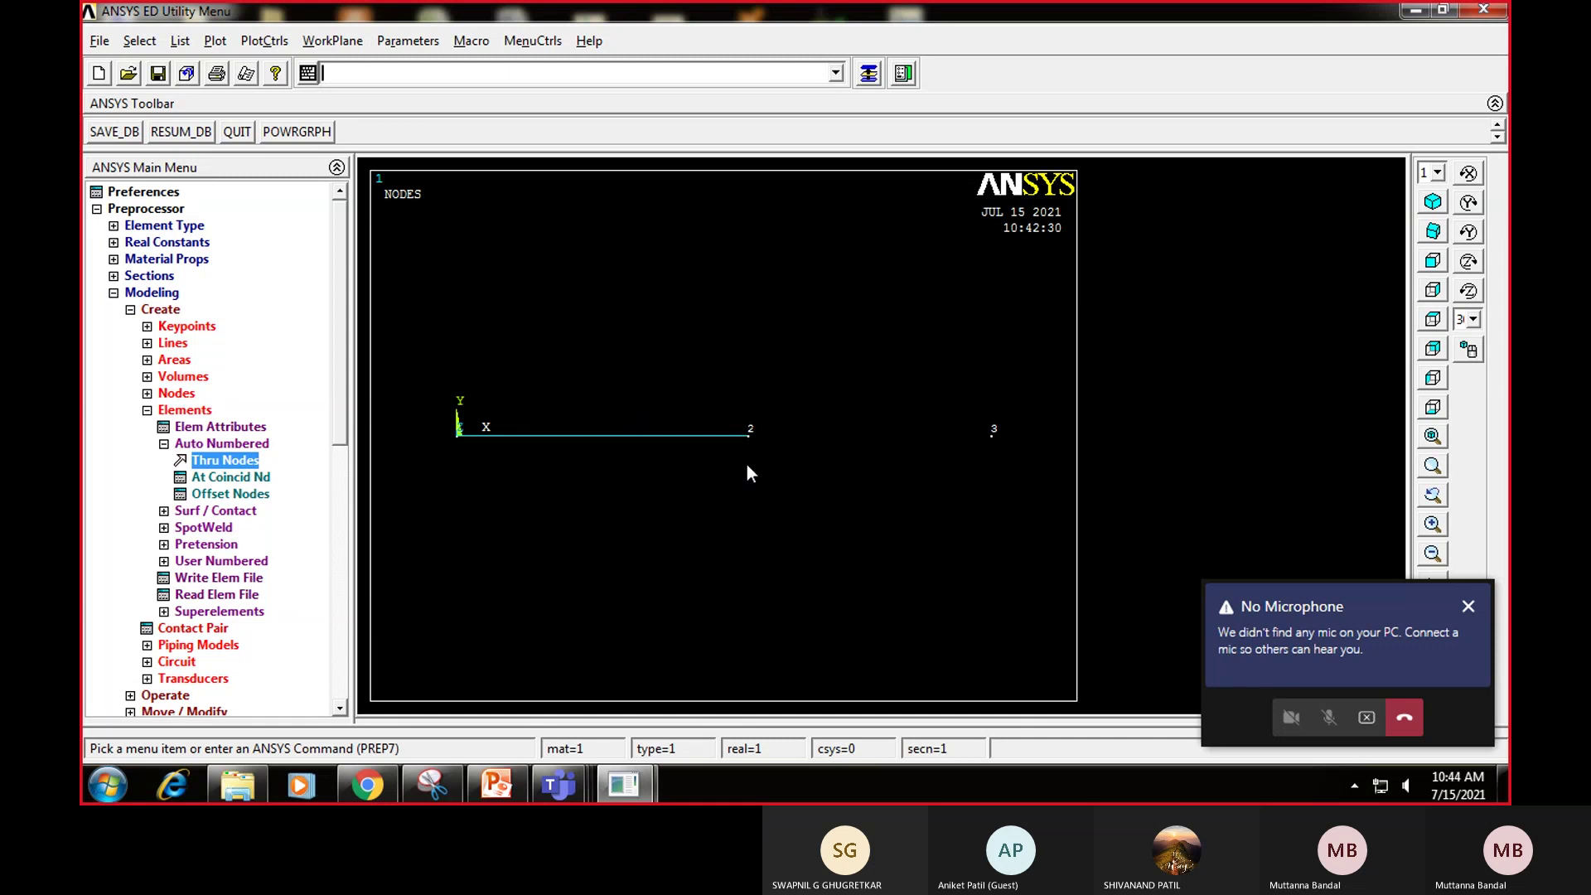
pyautogui.click(215, 462)
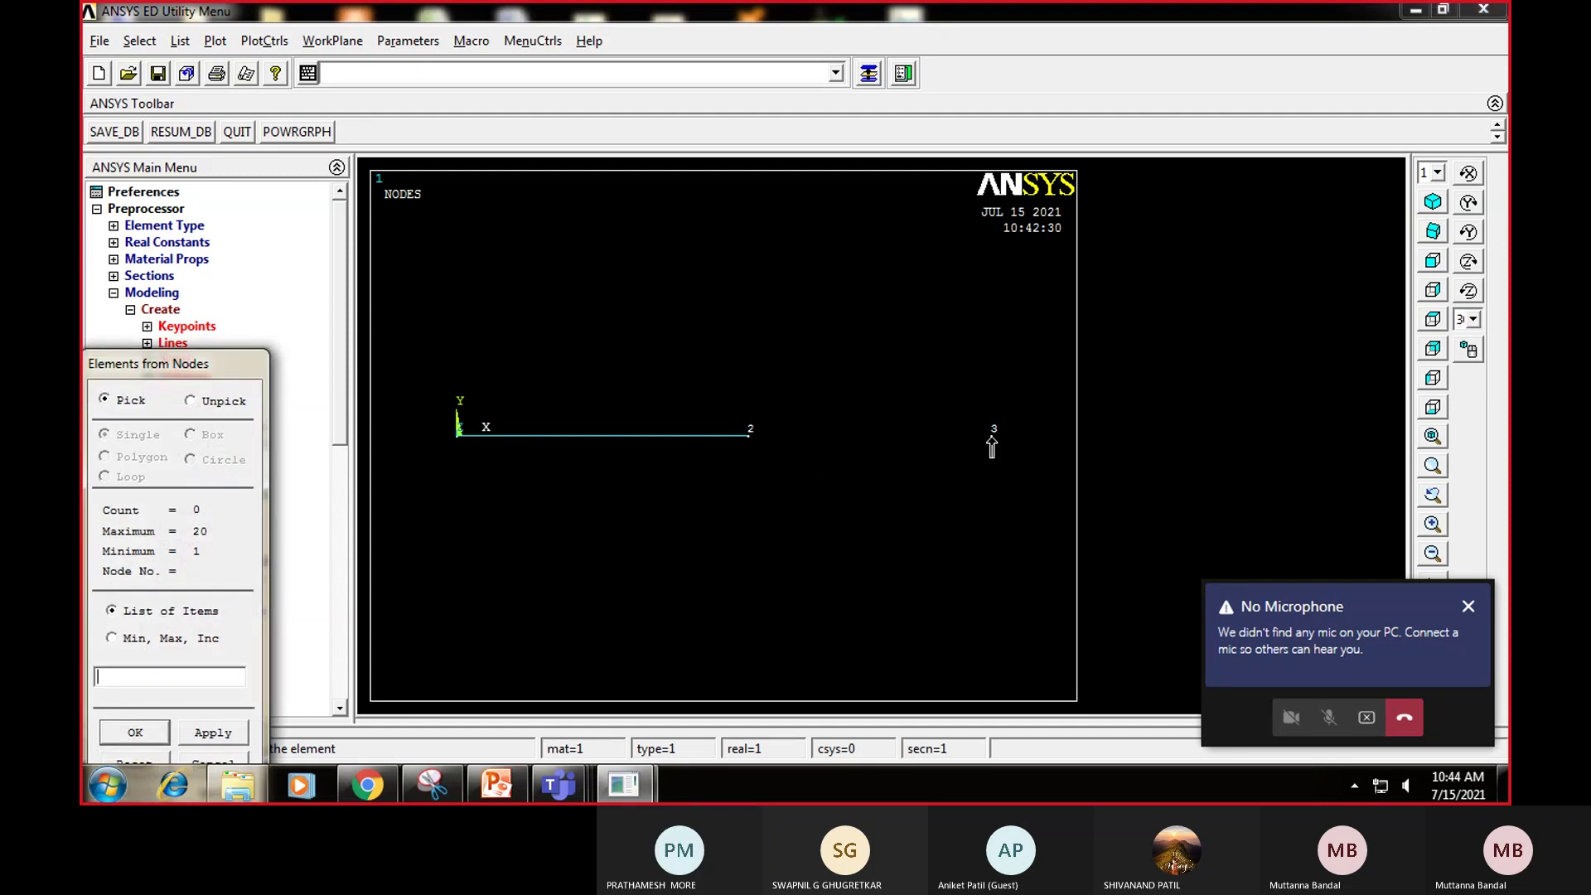
pyautogui.moveTo(248, 365); pyautogui.dragTo(363, 231)
pyautogui.click(323, 628)
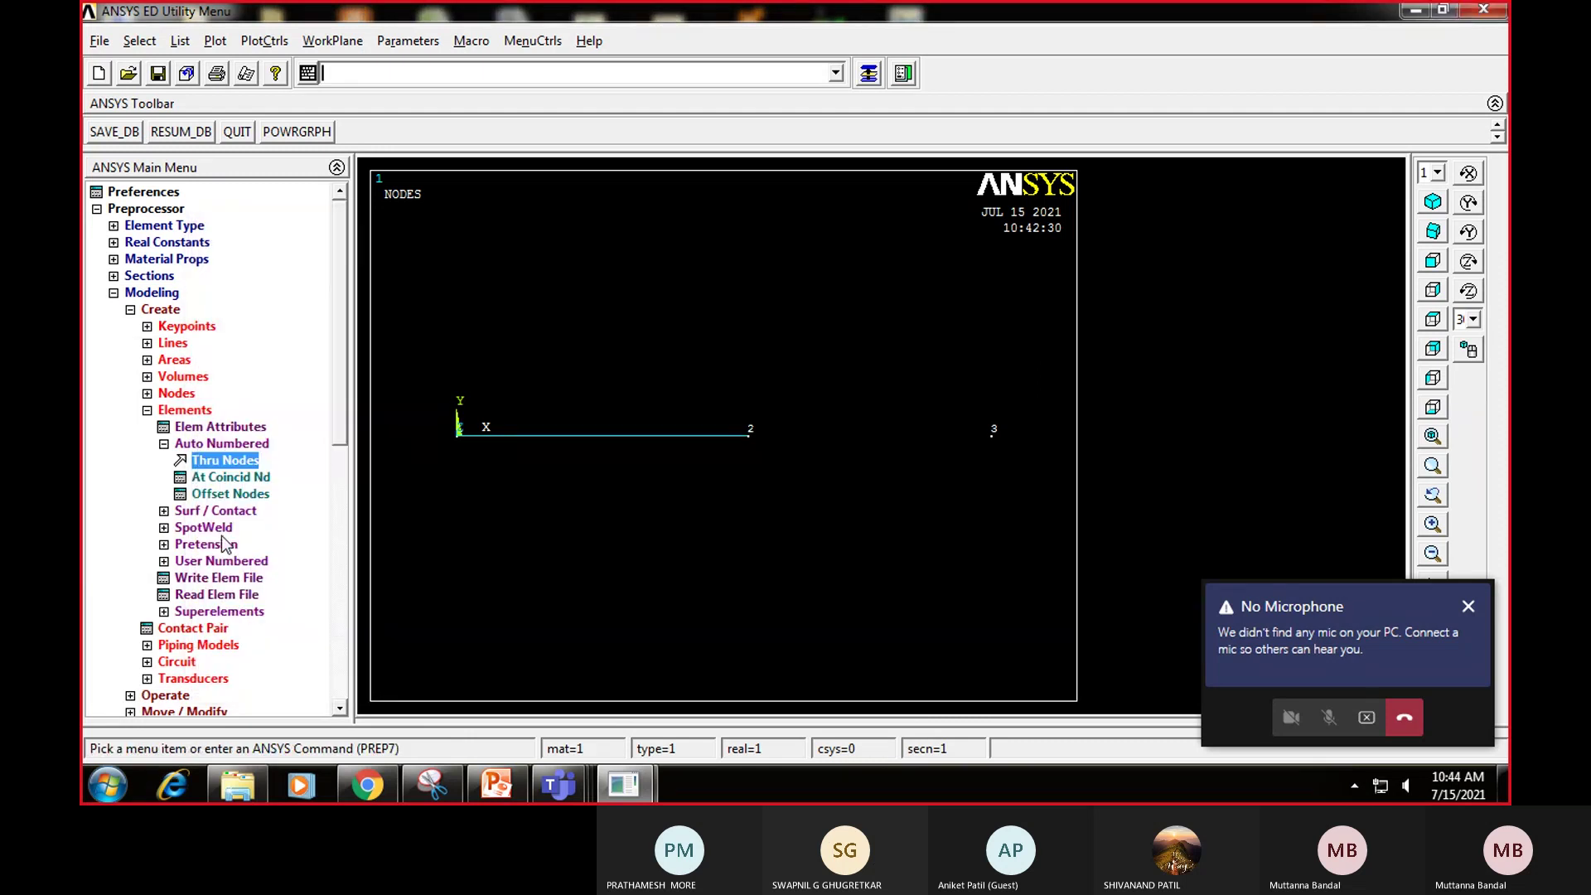
# Step: Set element attributes to LINK180, material 1 and real constant set 2
pyautogui.click(214, 427)
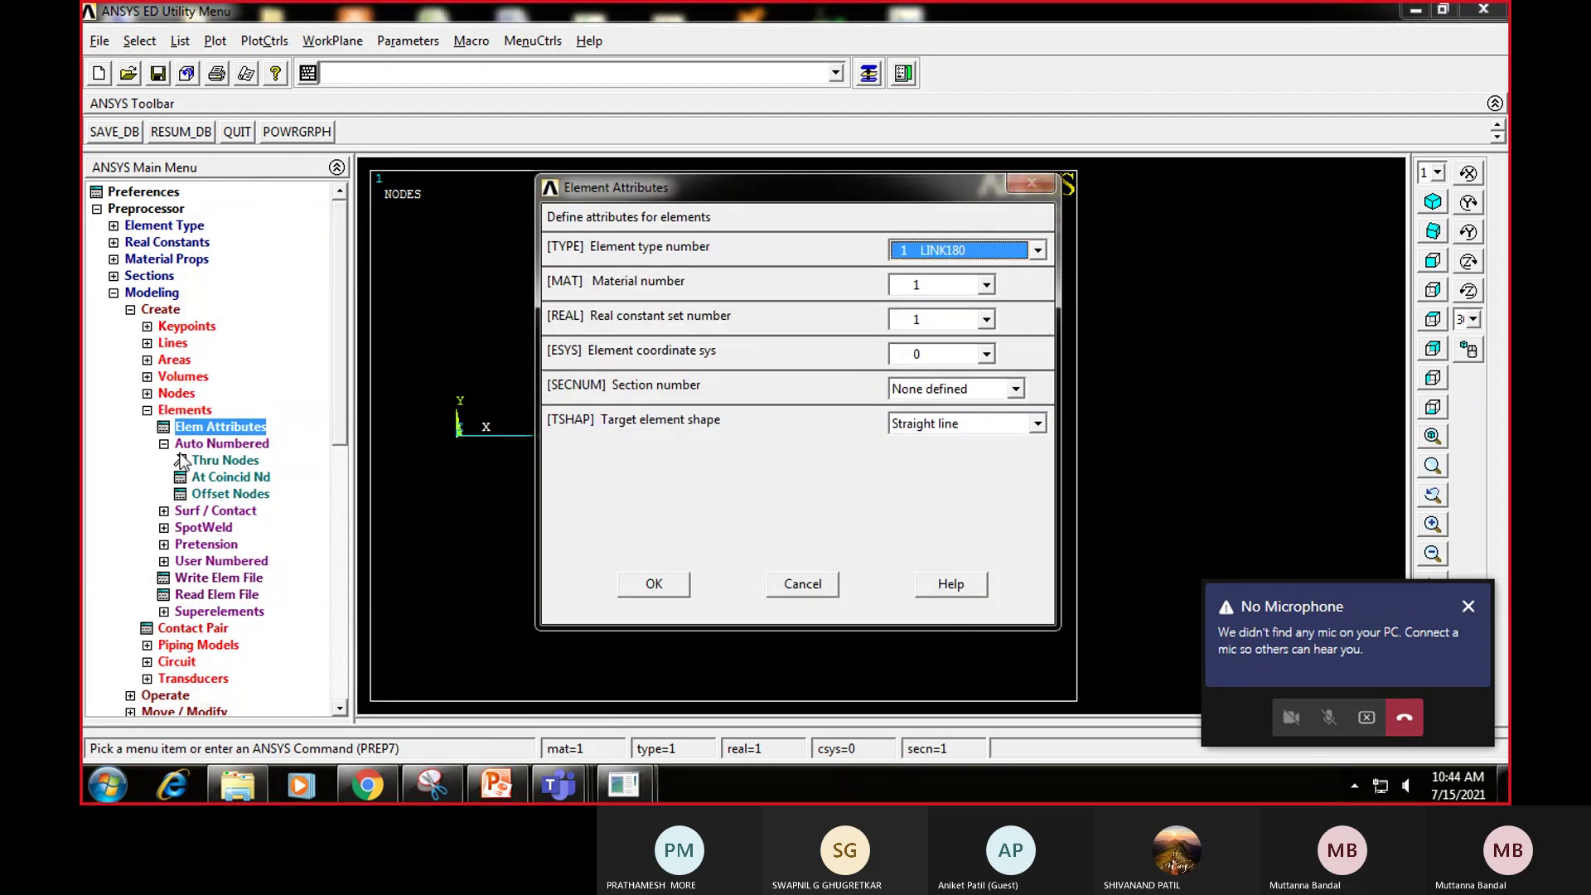
pyautogui.click(1037, 250)
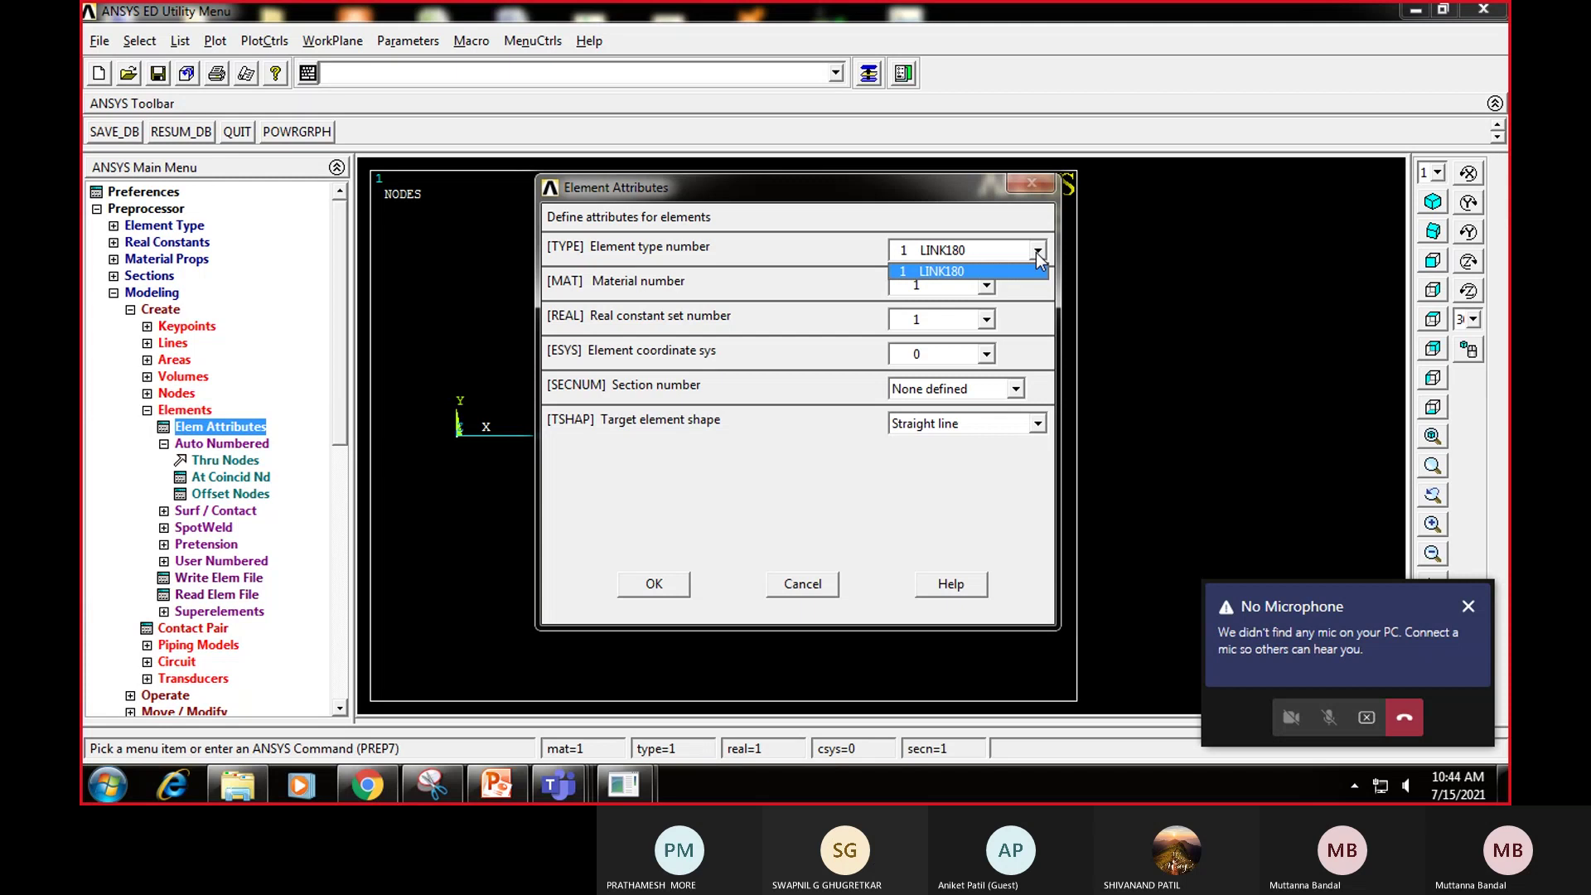
pyautogui.click(979, 271)
pyautogui.click(987, 286)
pyautogui.click(937, 303)
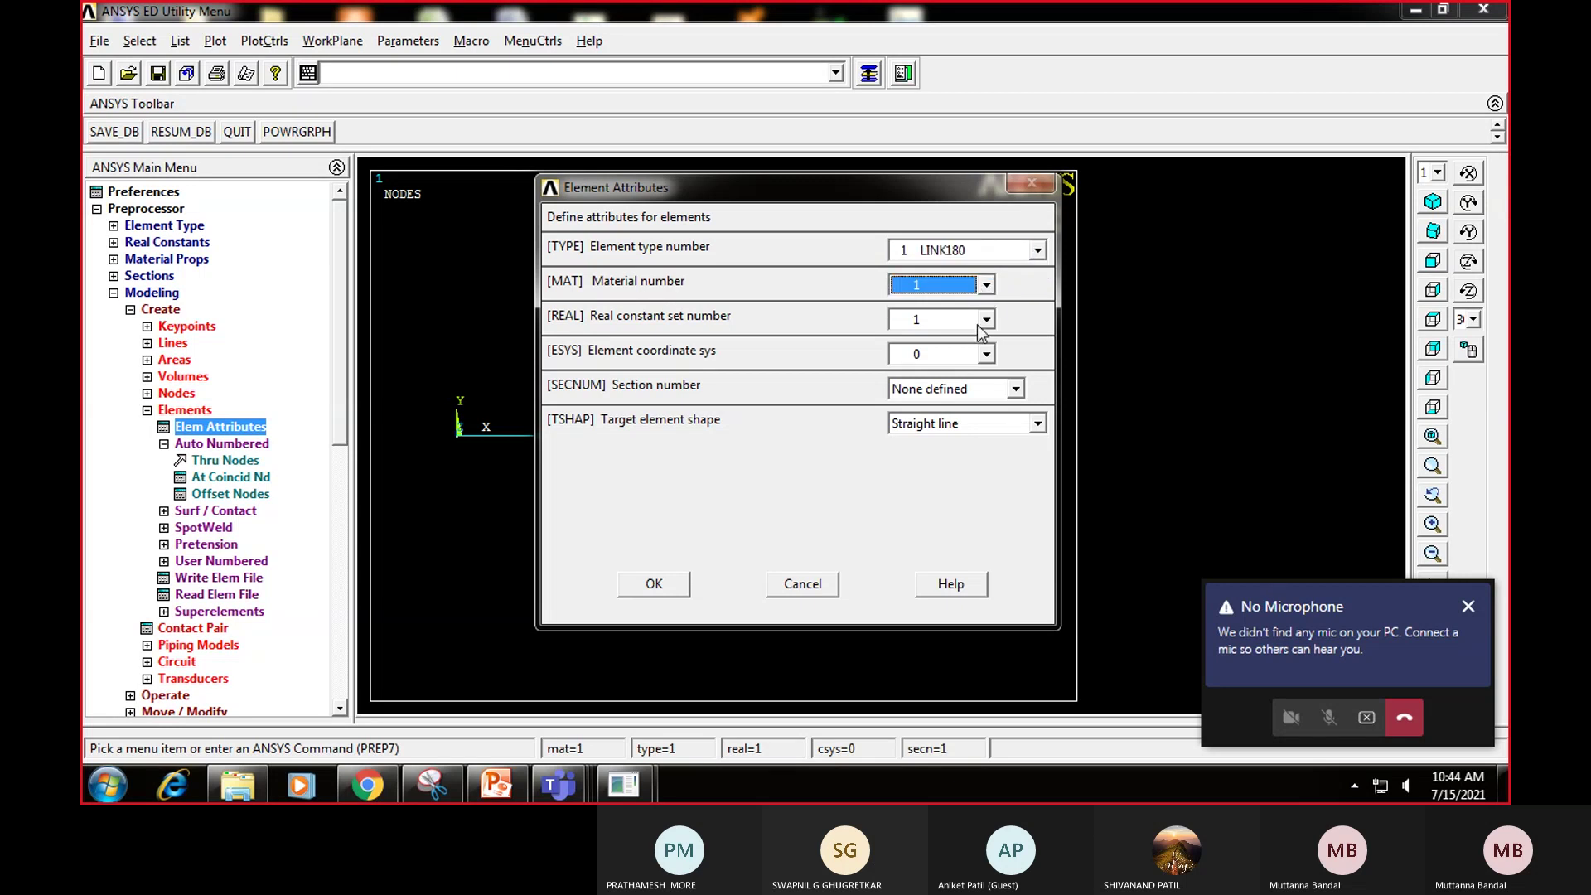
pyautogui.click(986, 319)
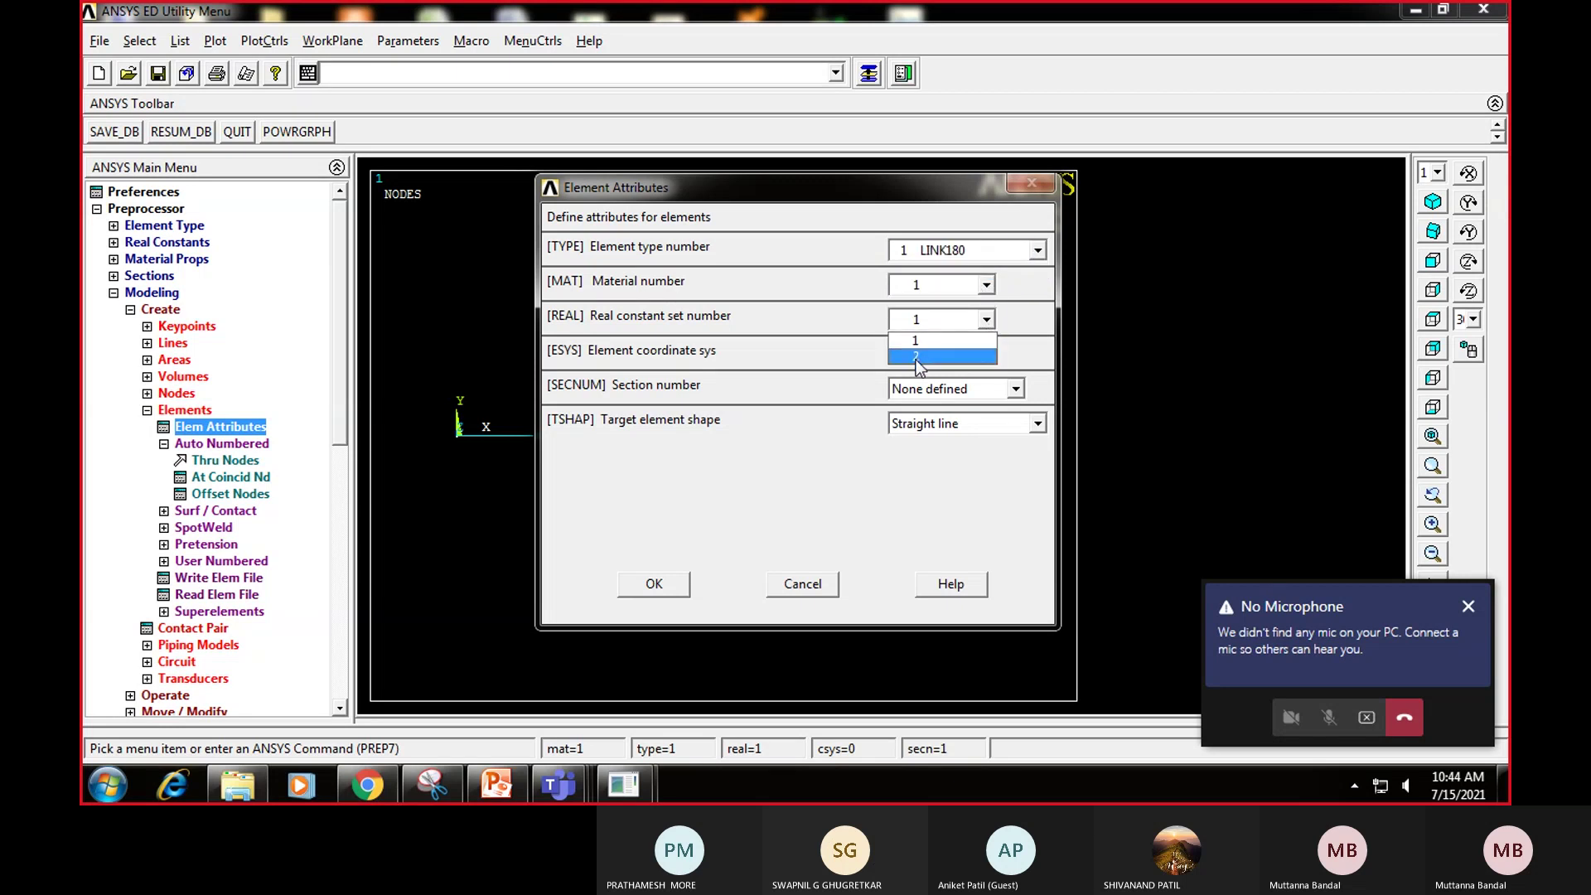
pyautogui.click(918, 357)
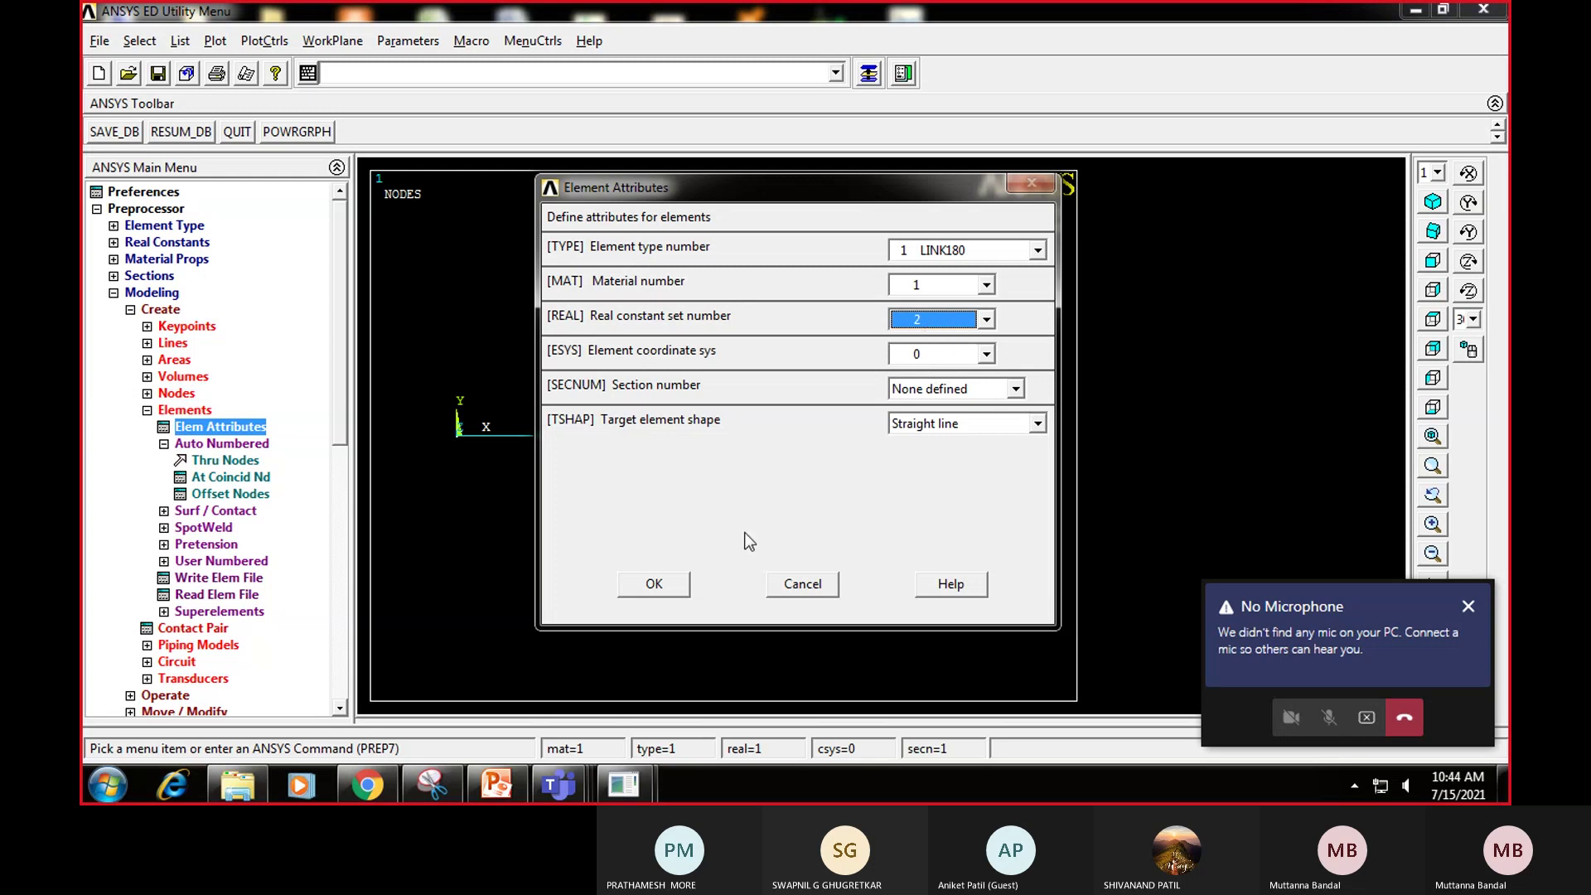
pyautogui.click(669, 590)
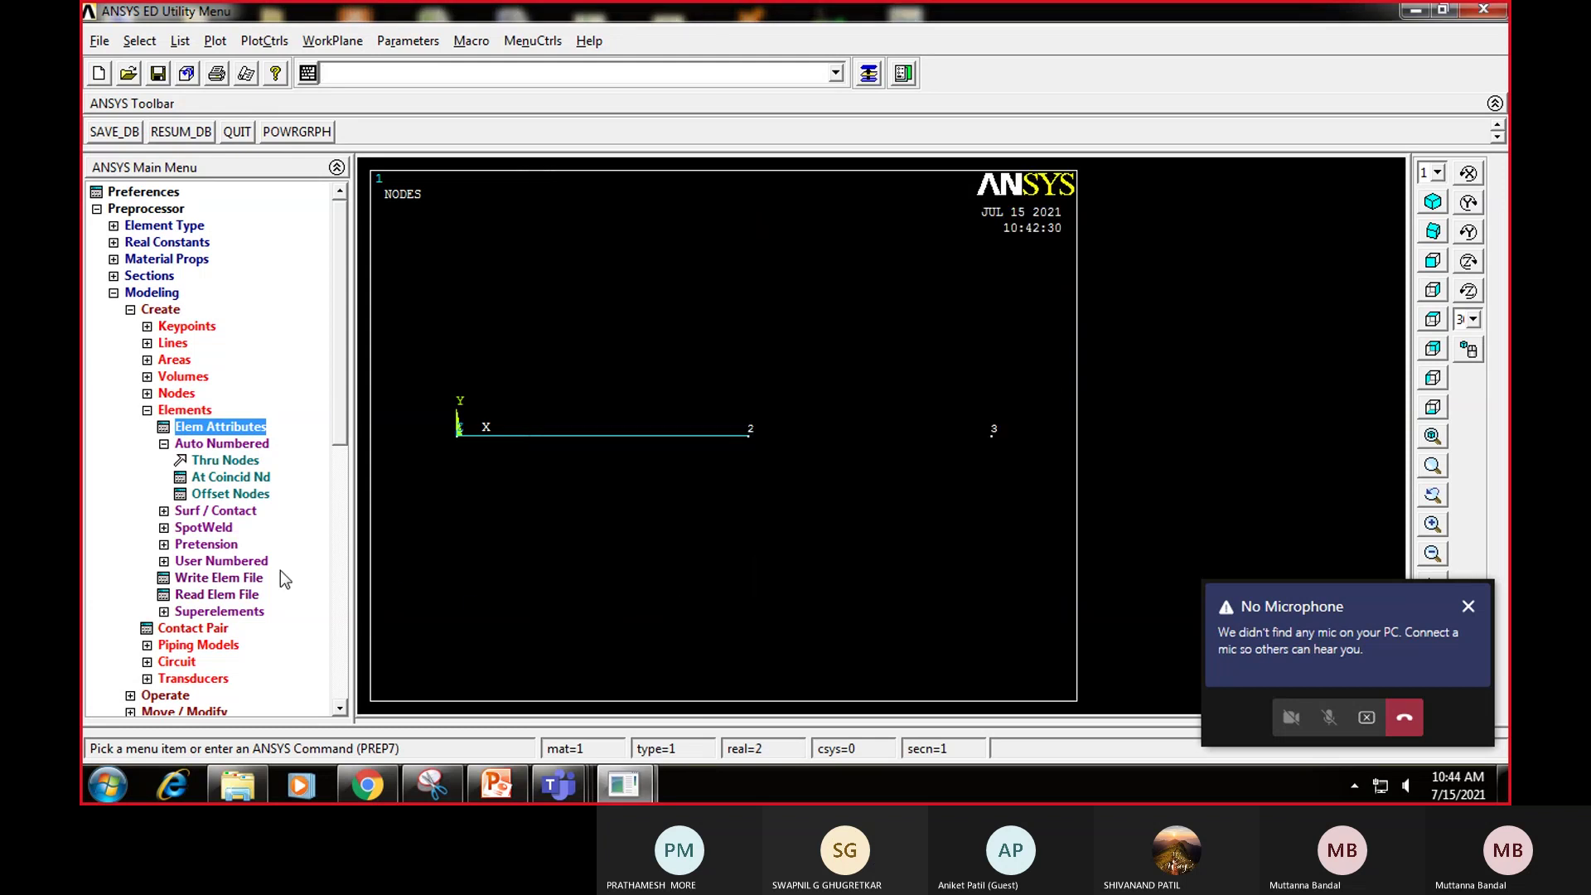
# Step: Create the second link element through nodes 2 and 3
pyautogui.click(219, 462)
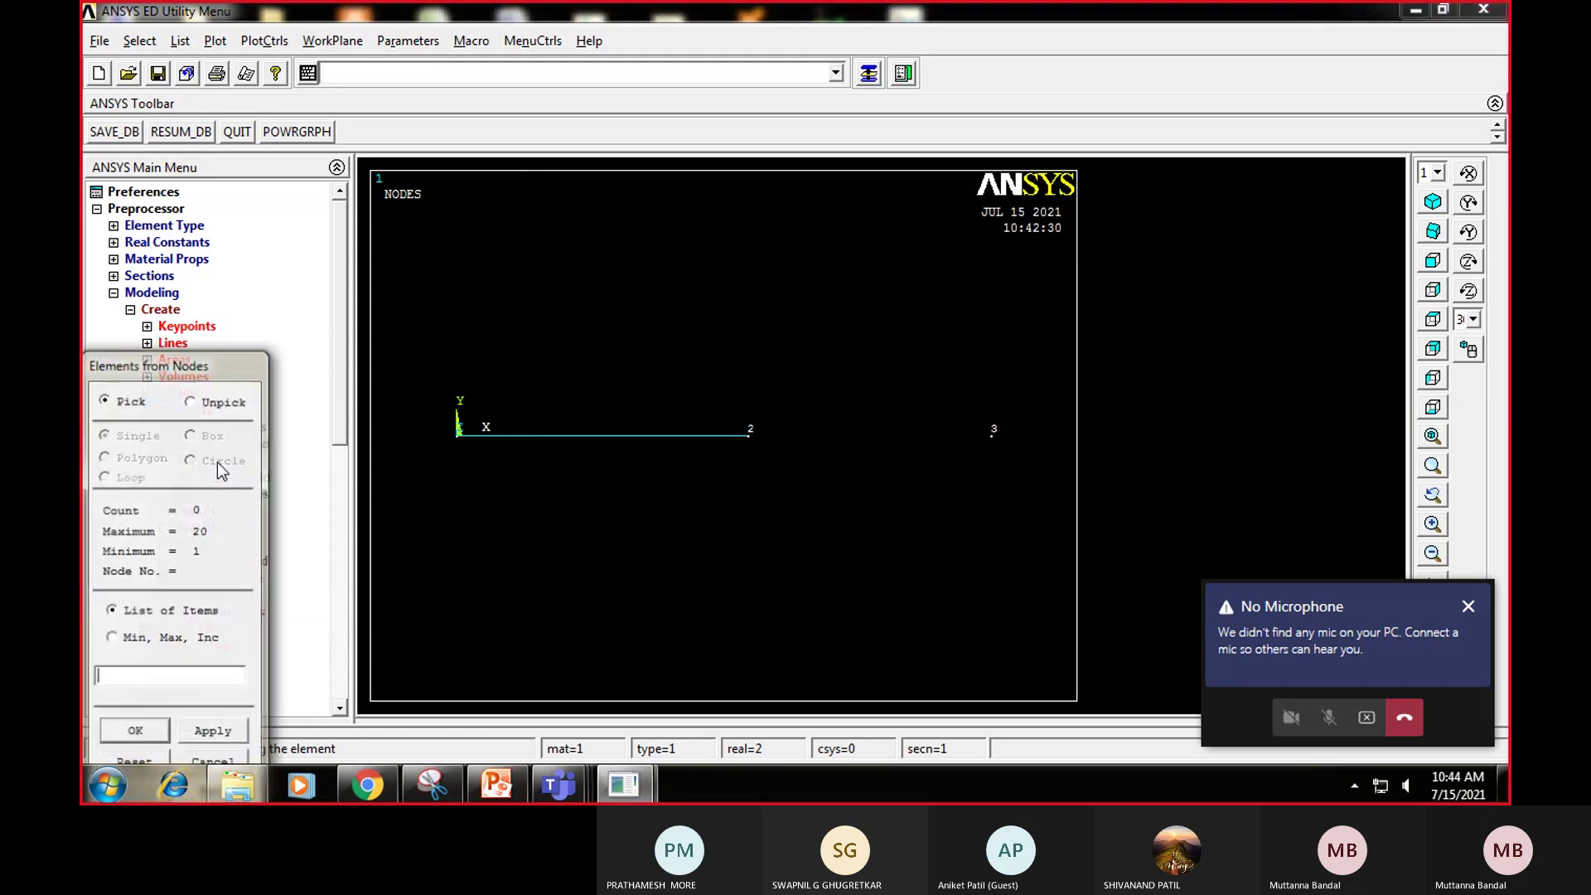
pyautogui.click(747, 447)
pyautogui.click(991, 440)
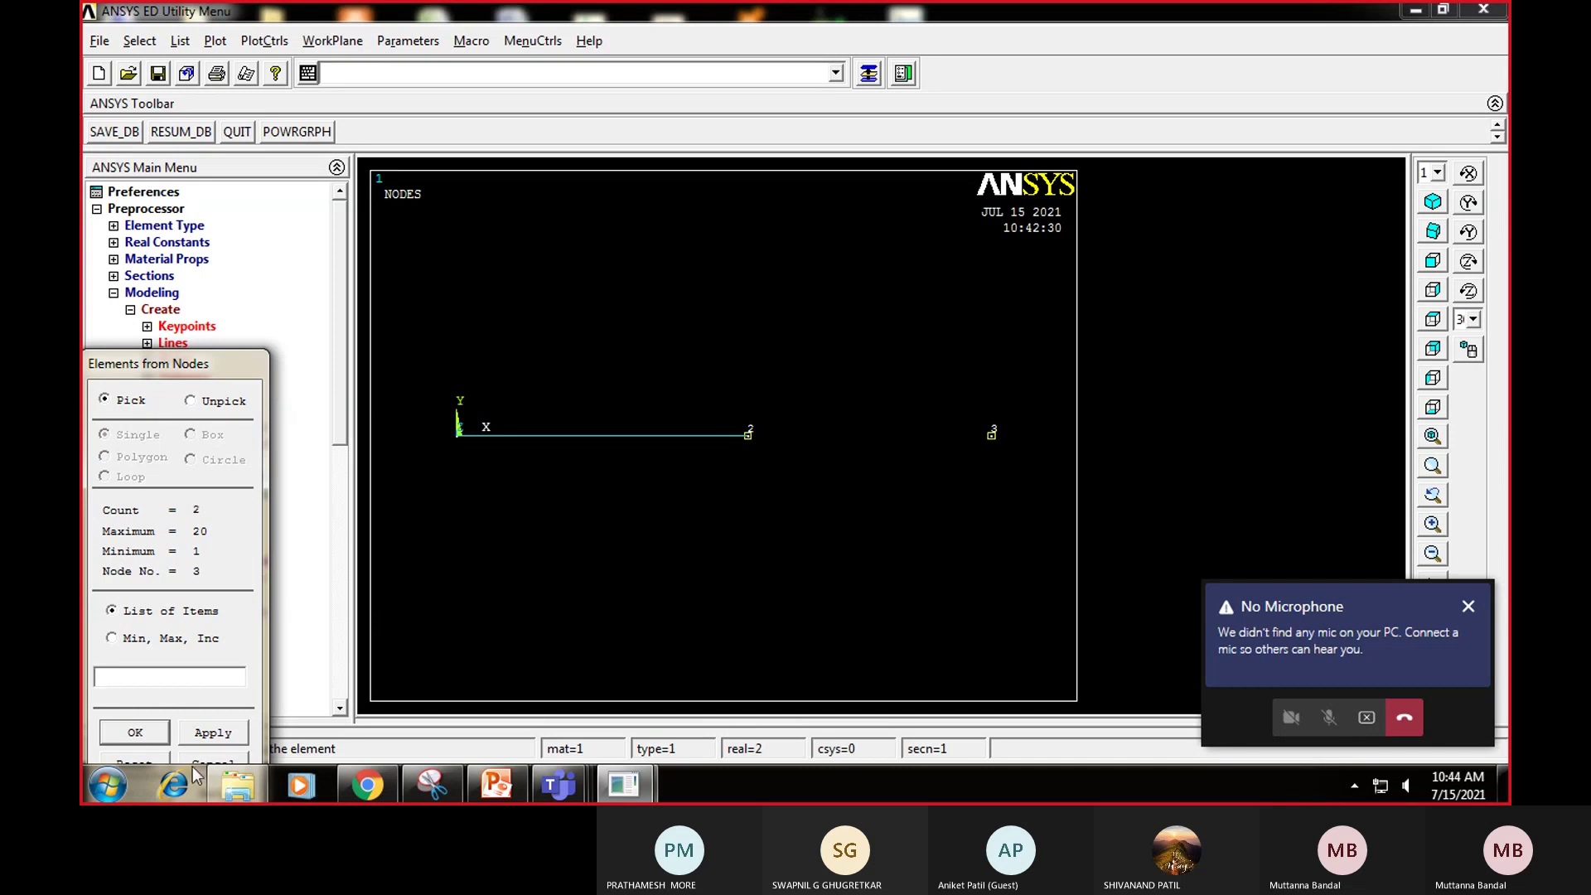
pyautogui.click(135, 733)
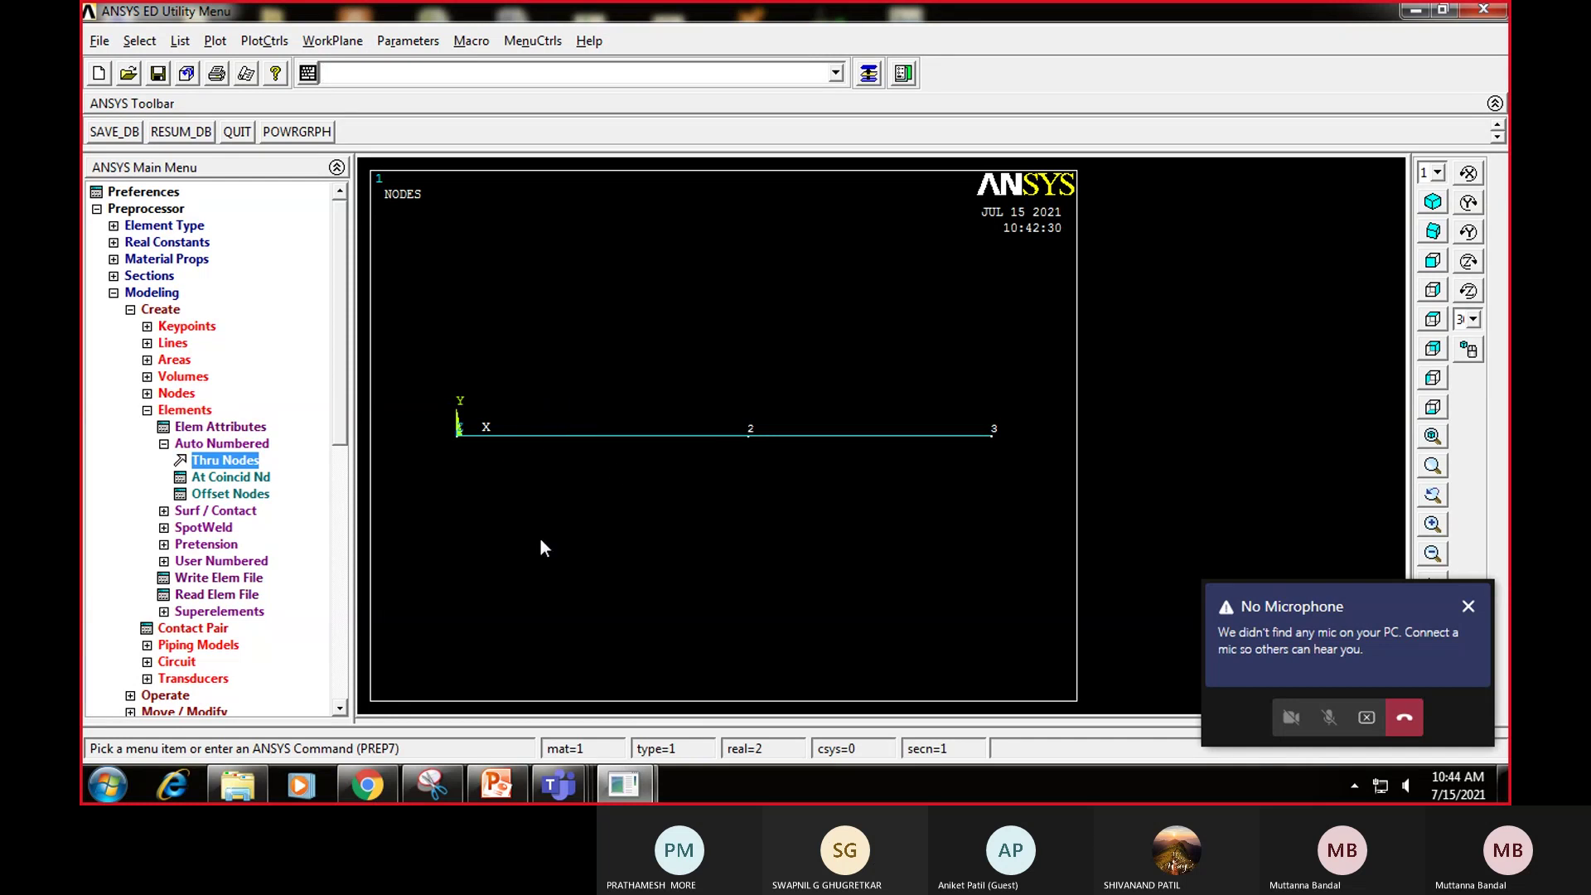
# Step: Collapse the element and modeling creation menus and bring up the Stepped Bar slide in PowerPoint
pyautogui.click(148, 411)
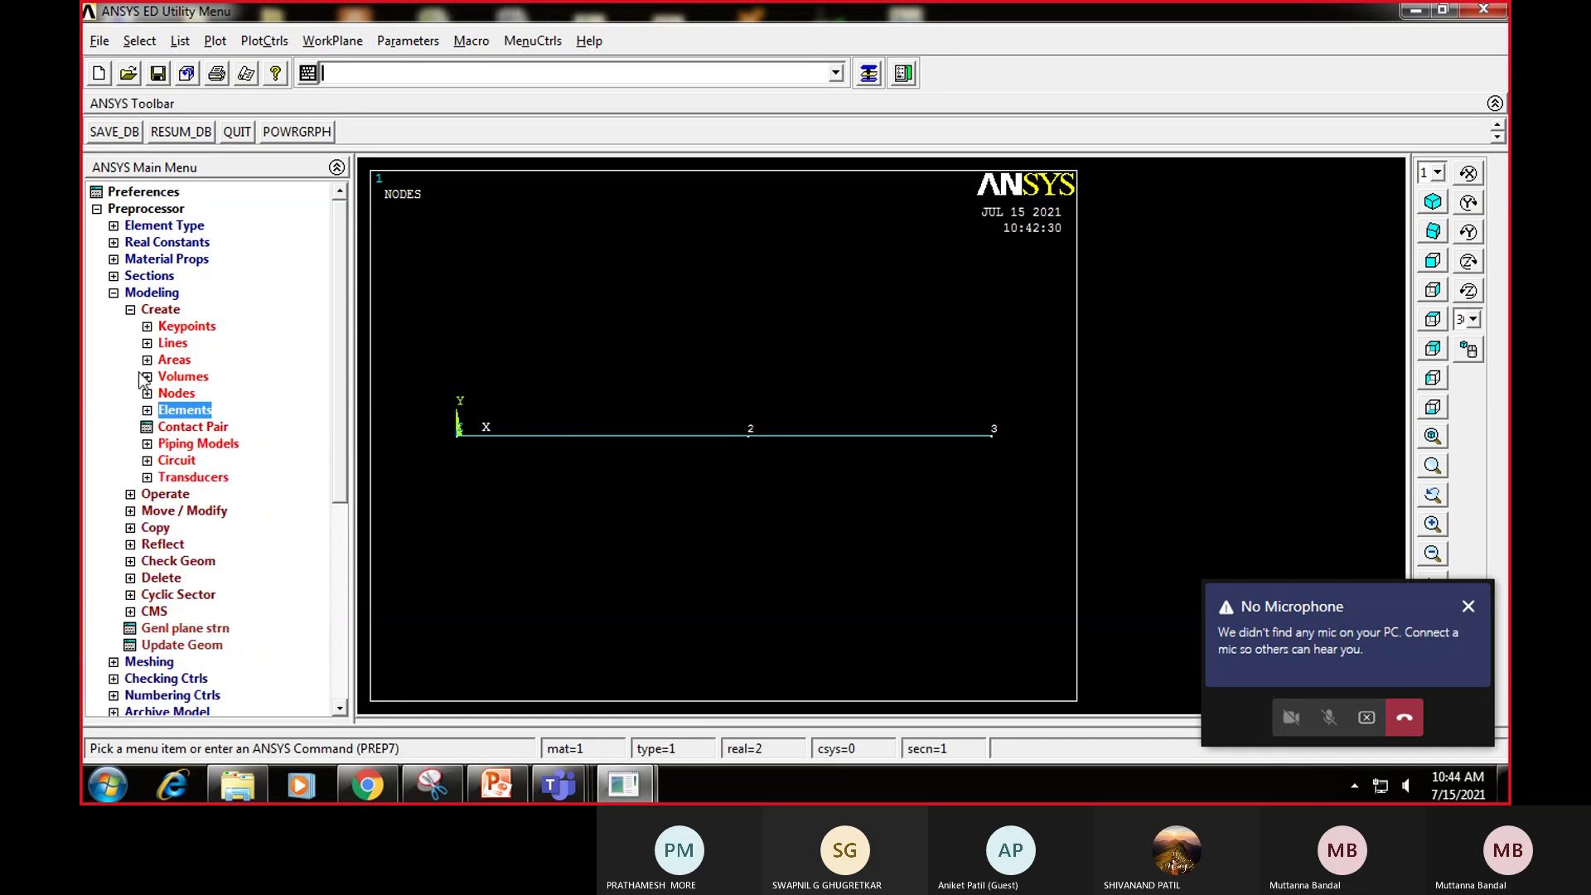
pyautogui.click(130, 311)
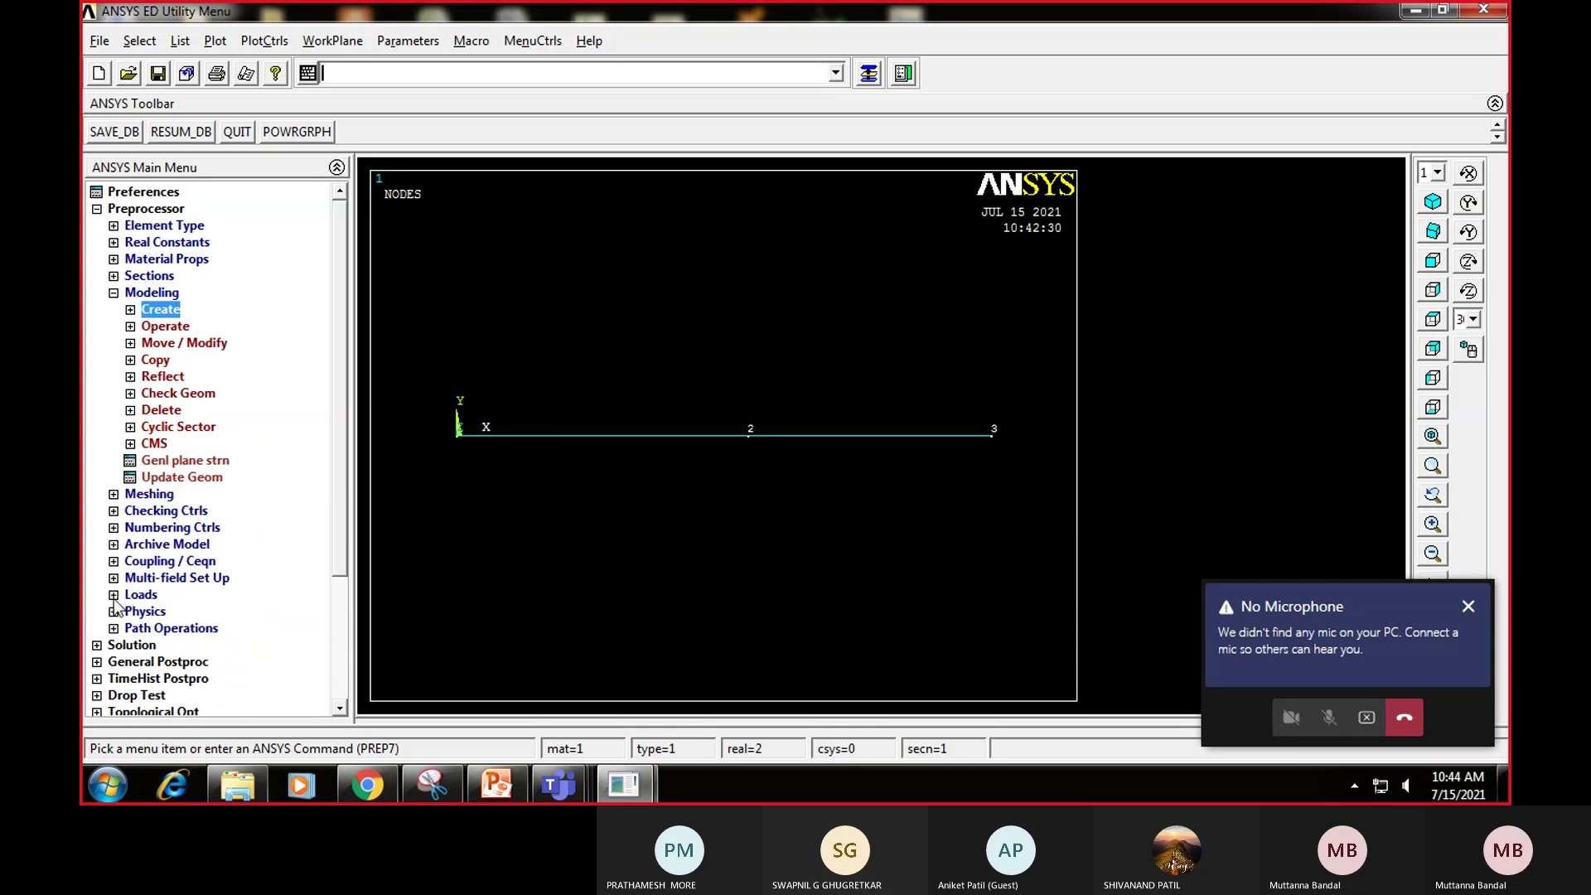
pyautogui.click(495, 785)
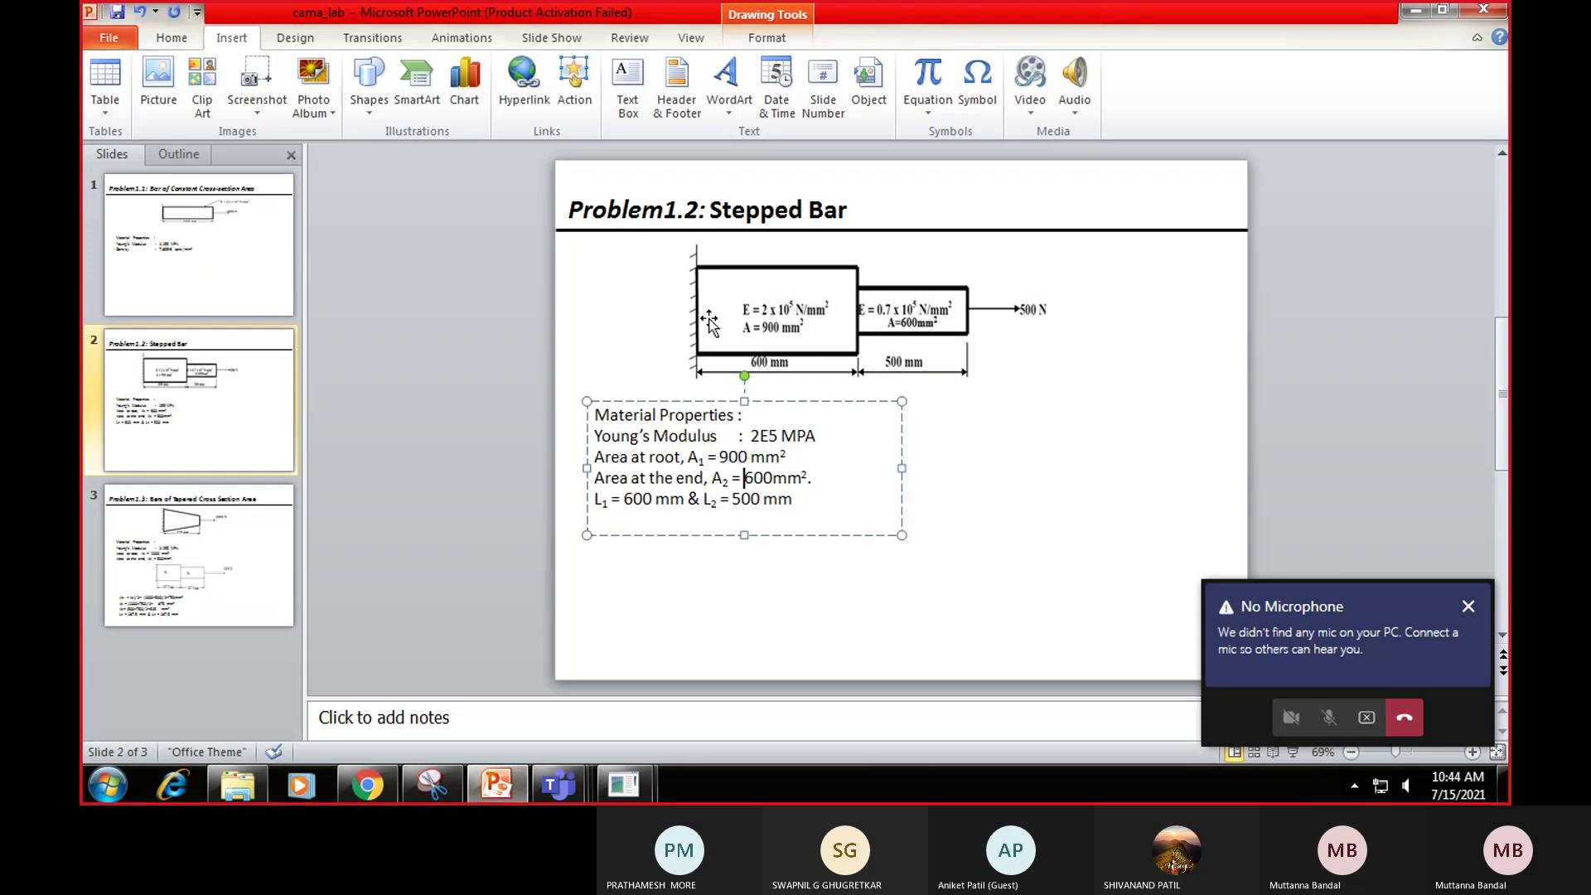
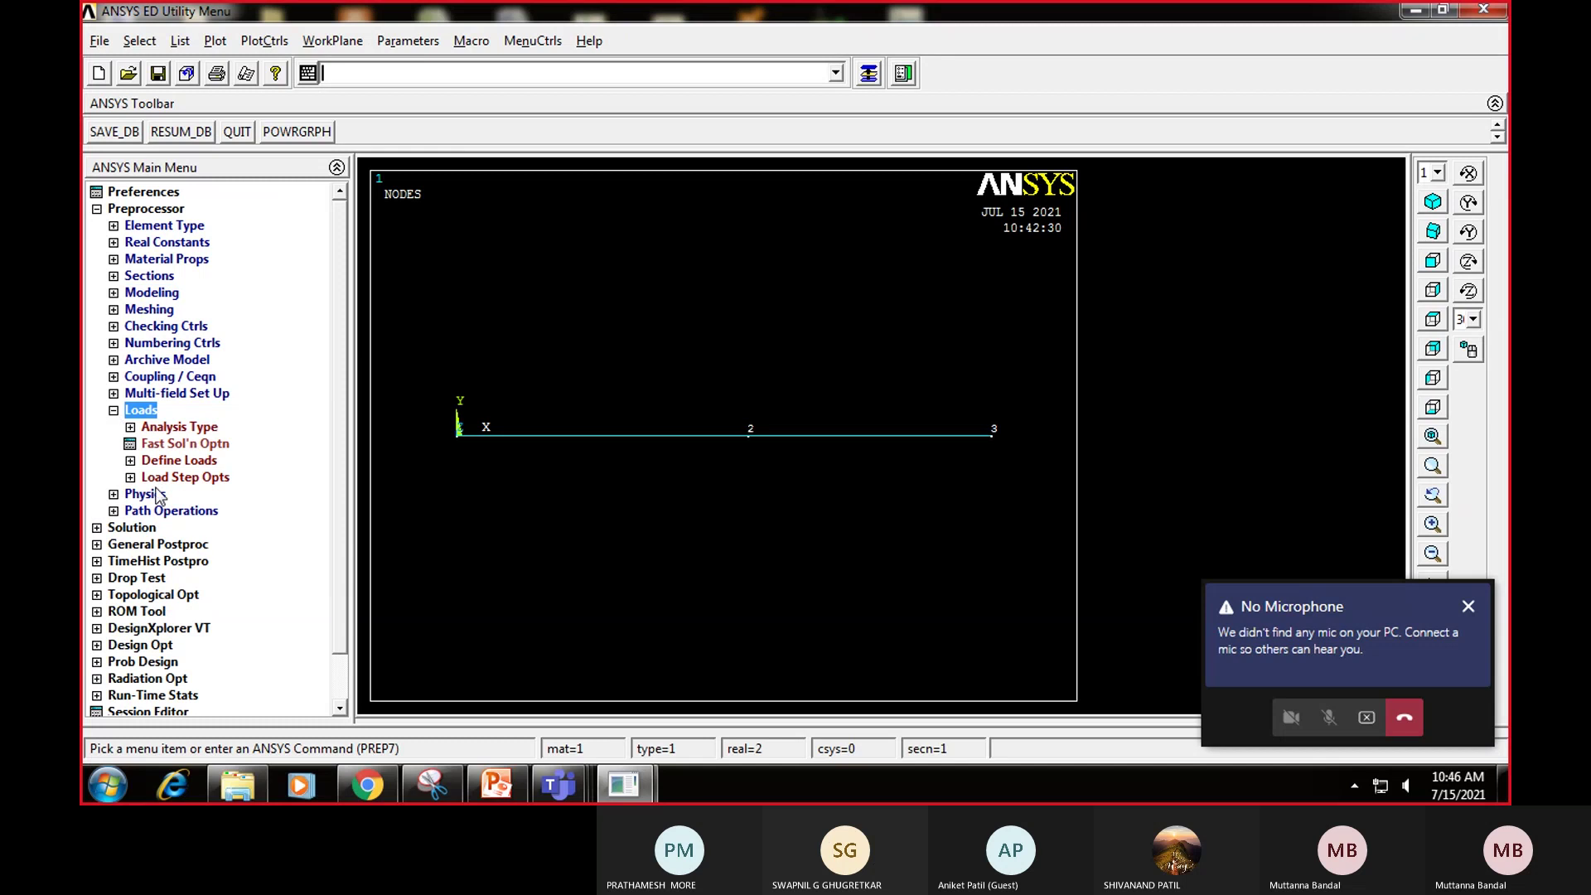
# Step: Constrain node 1 at the bar's left end with All DOF as a fixed support
pyautogui.click(131, 461)
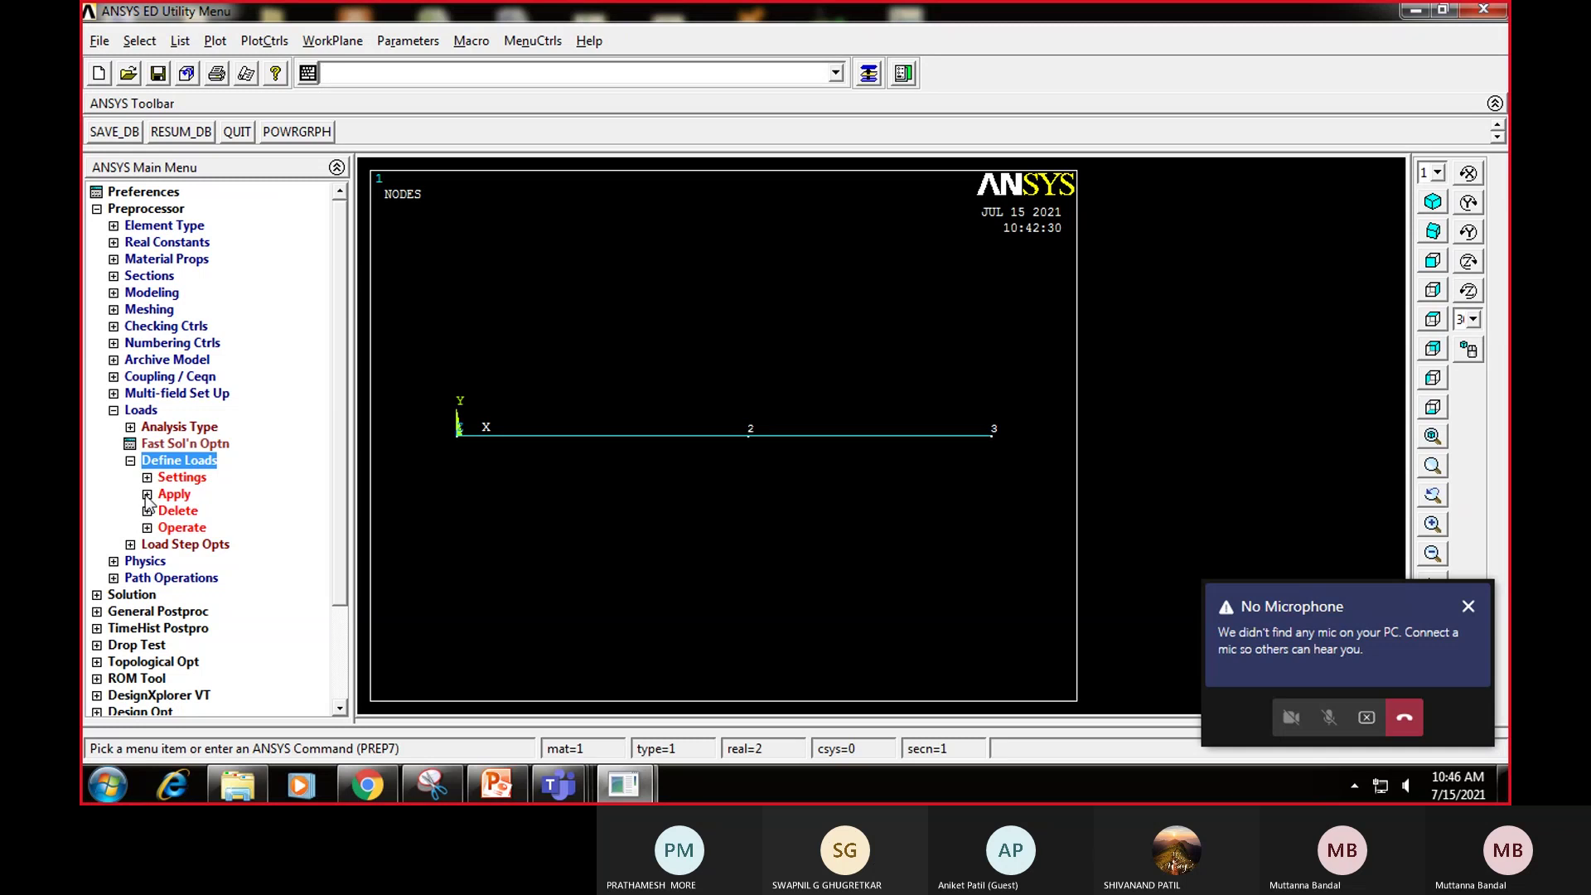
pyautogui.click(148, 495)
pyautogui.click(164, 512)
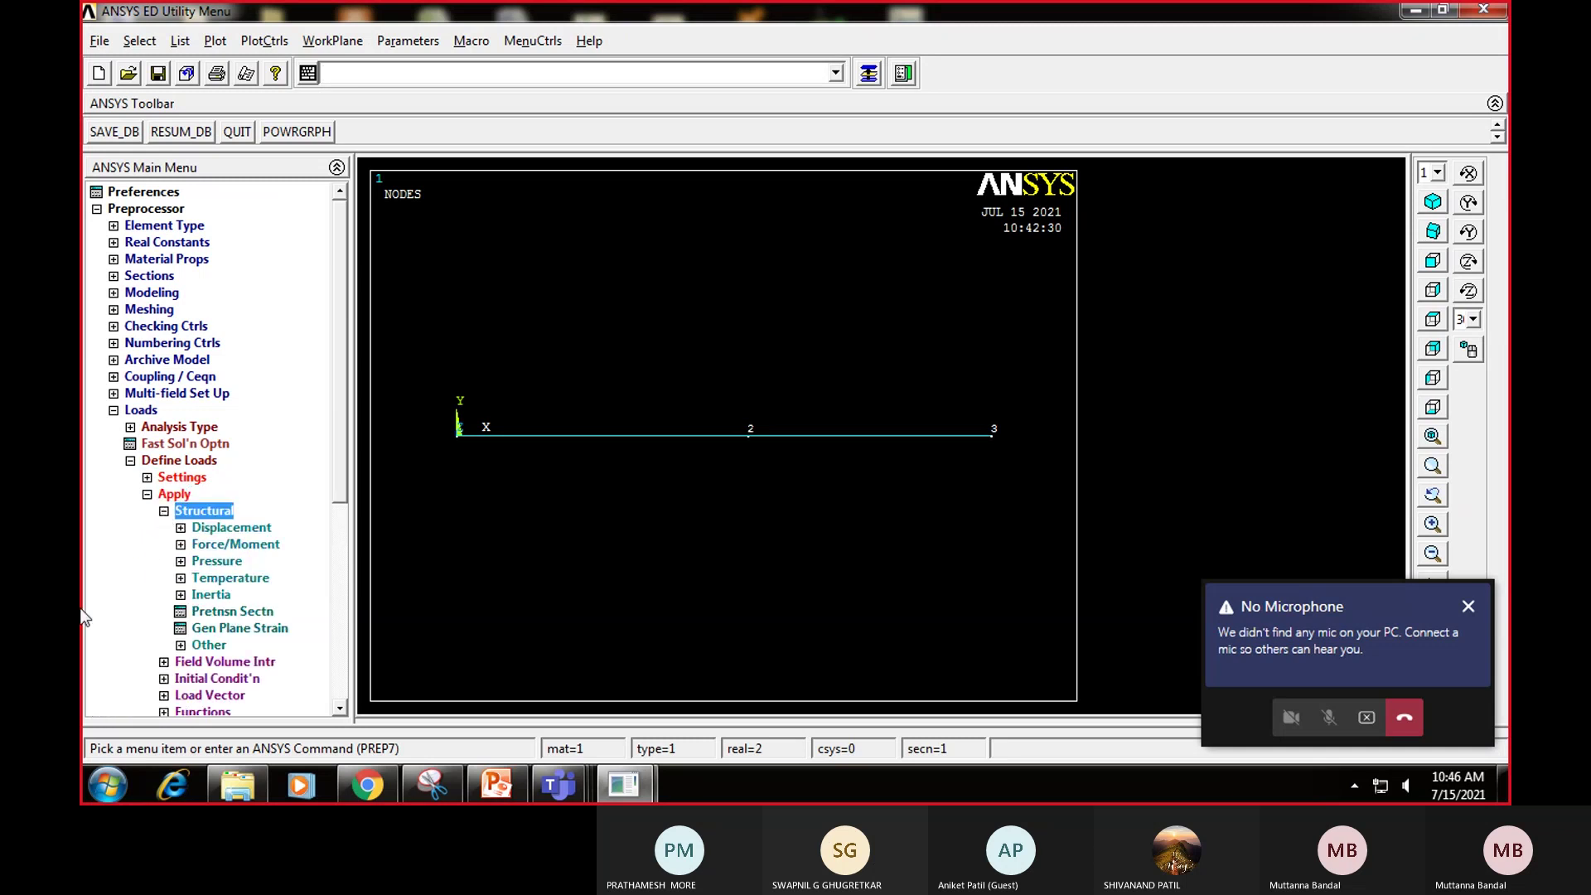
pyautogui.click(180, 529)
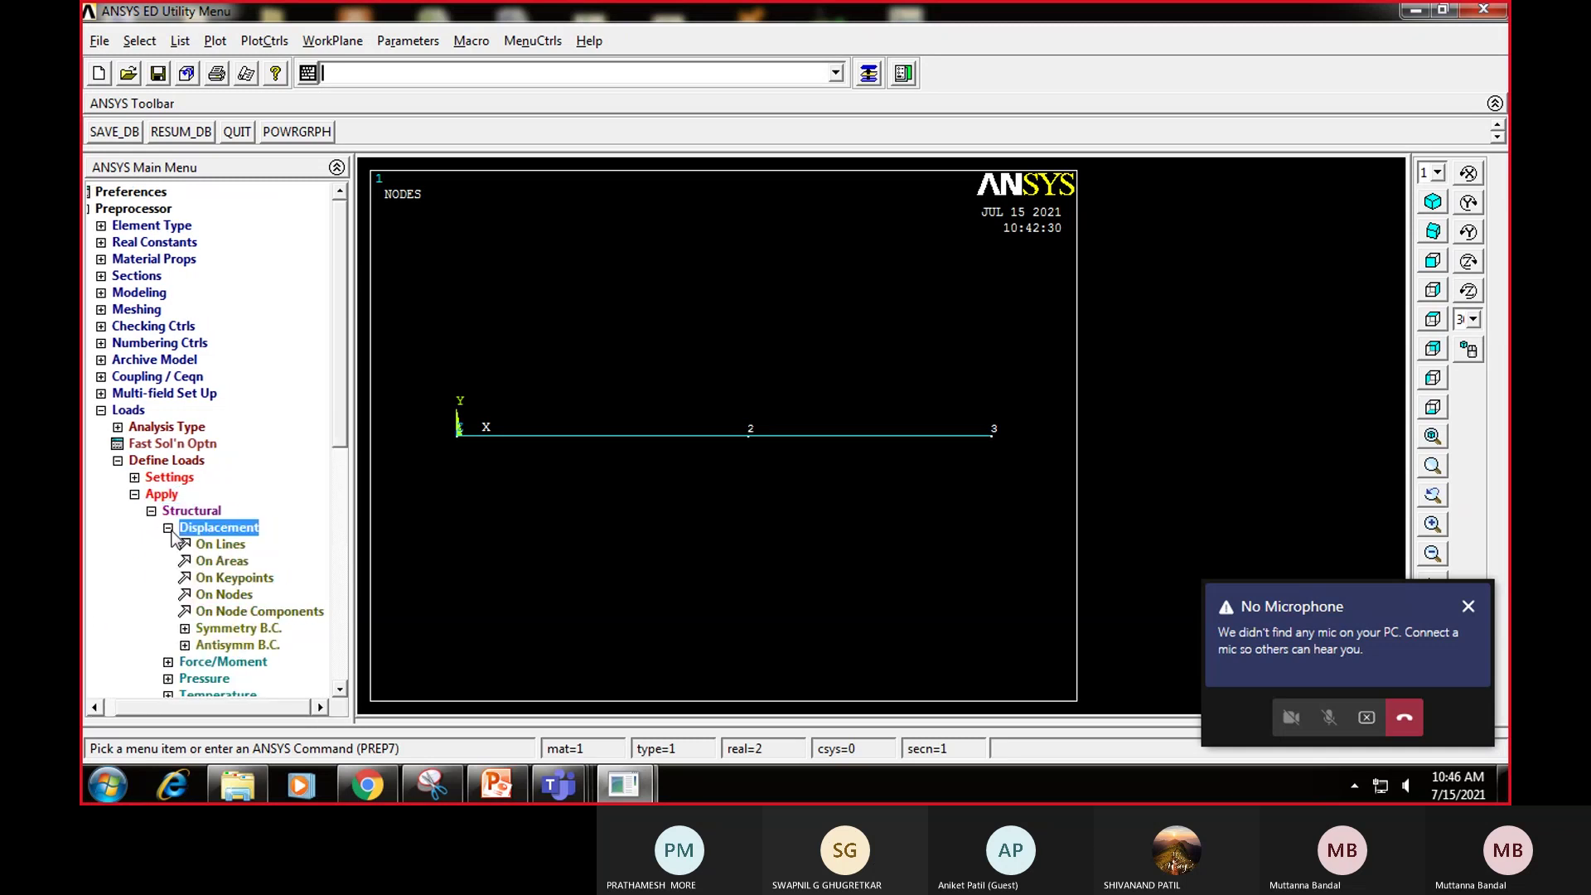
pyautogui.click(214, 595)
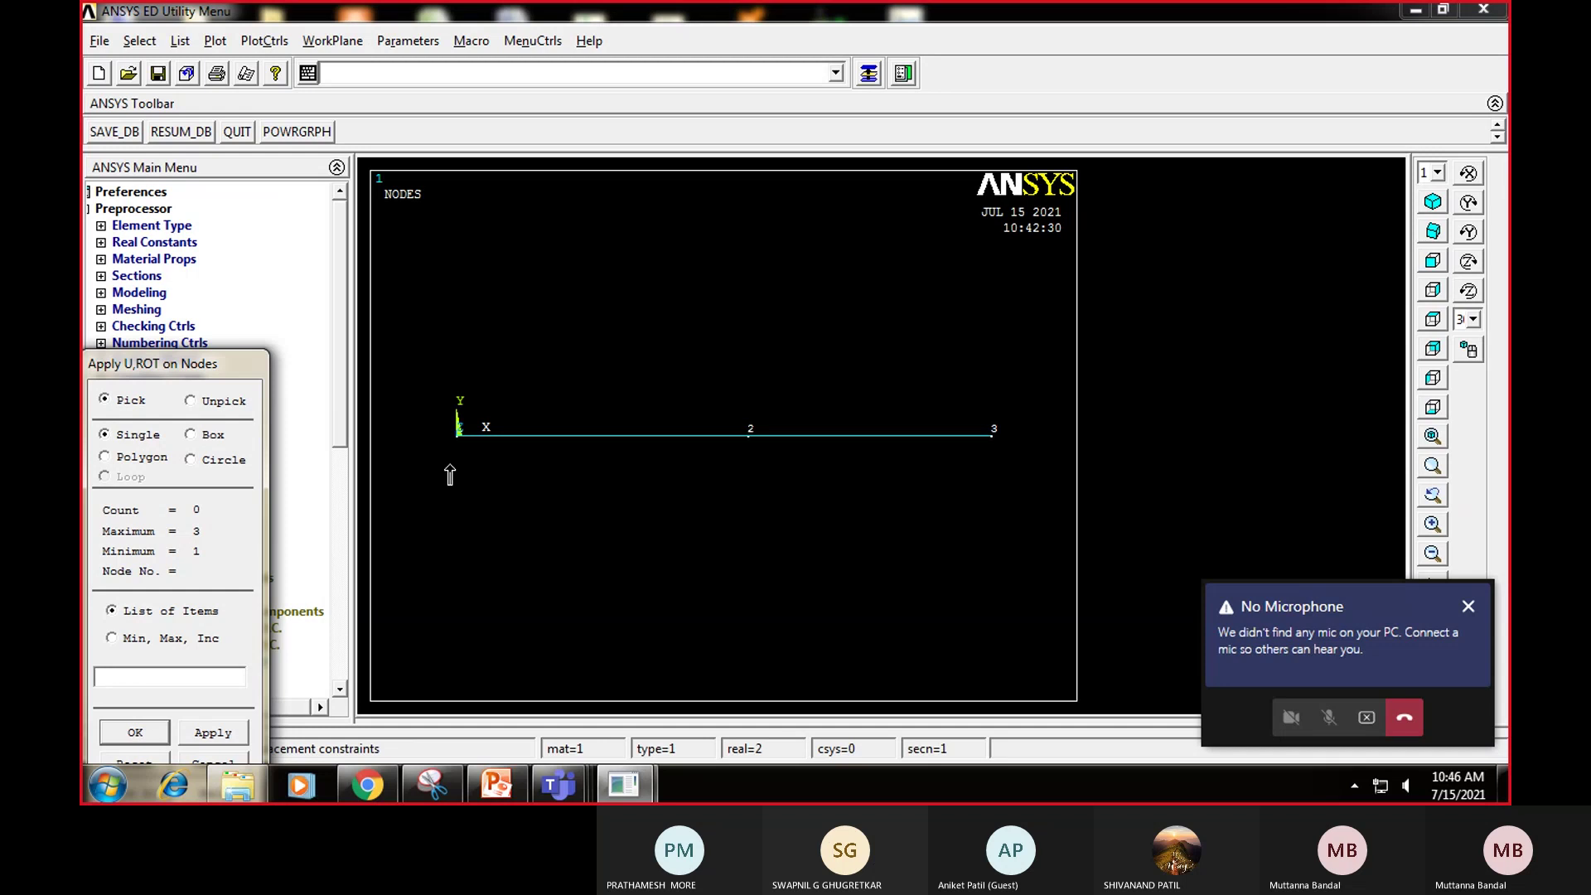
pyautogui.click(457, 434)
pyautogui.click(129, 733)
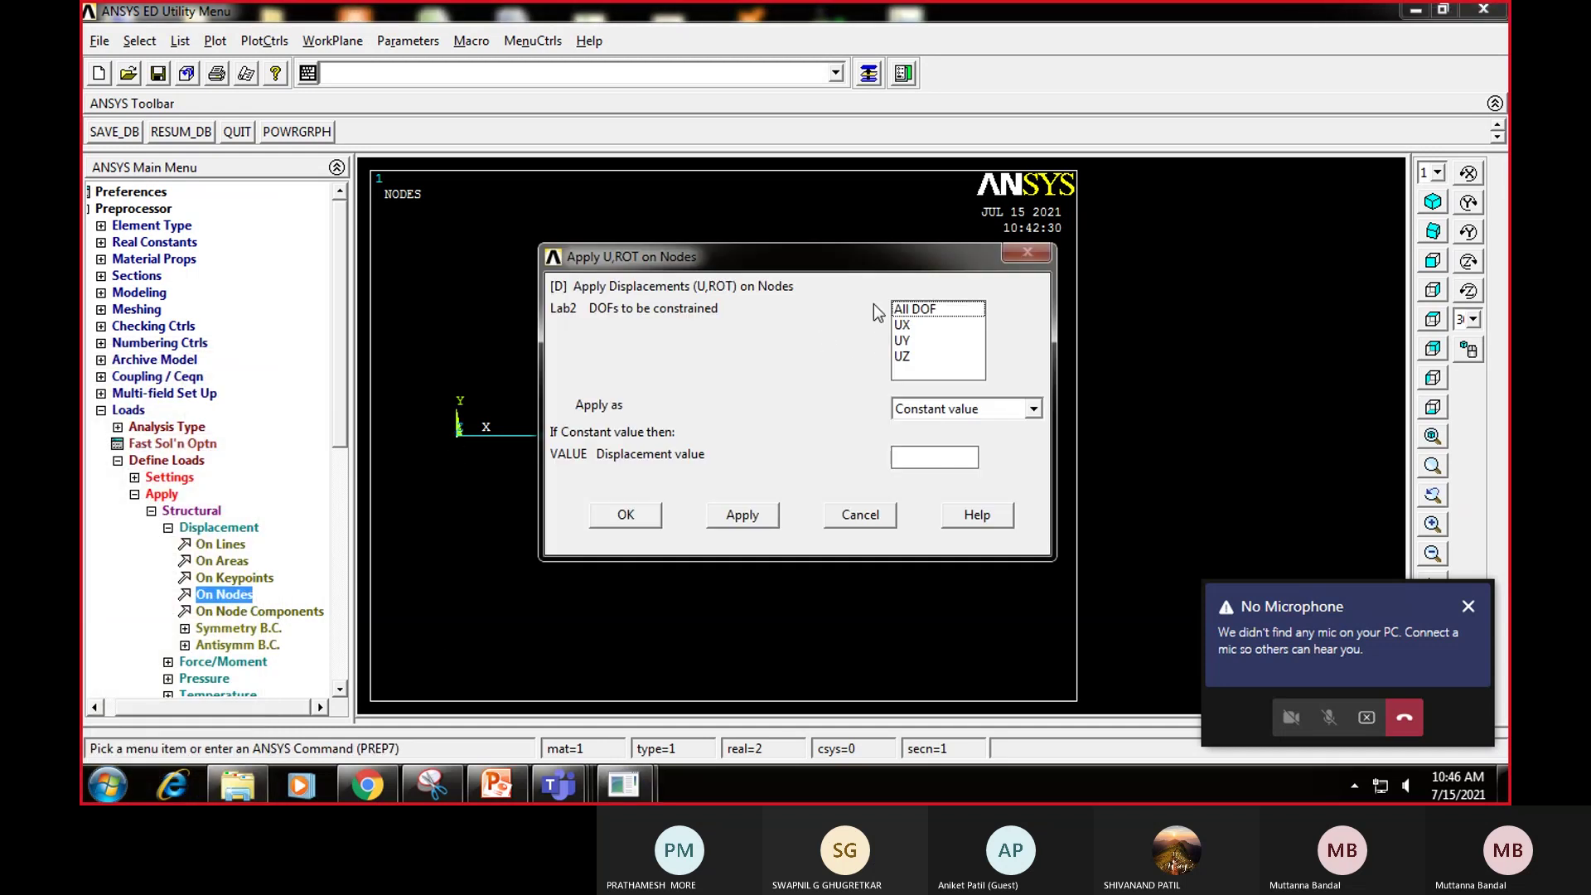
pyautogui.click(916, 312)
pyautogui.click(626, 514)
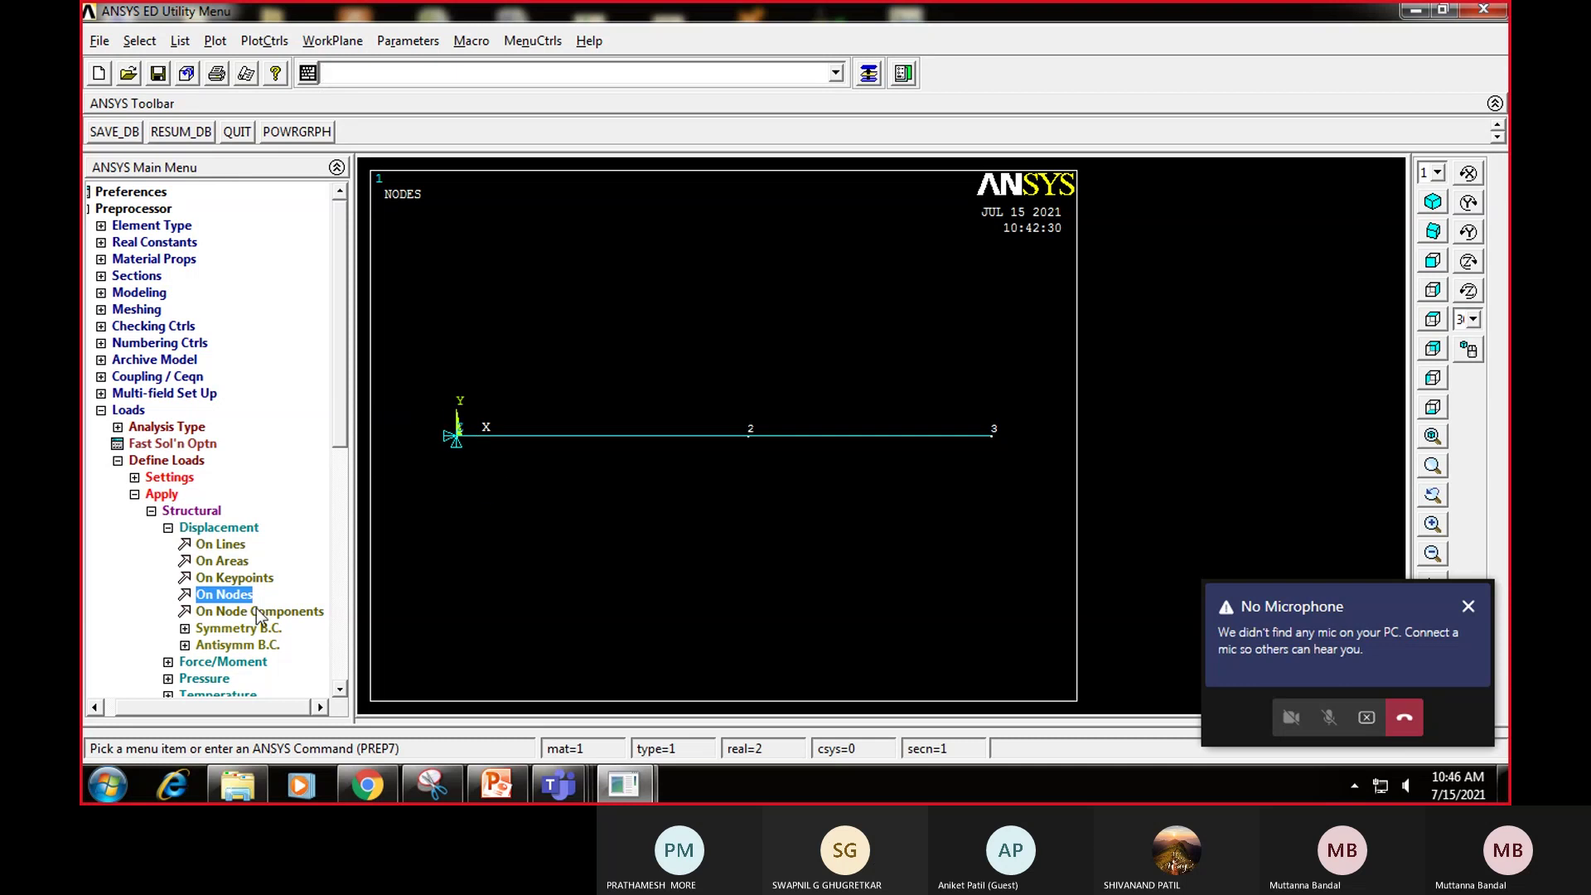
# Step: Apply a 500 N FX force at node 3, the bar's right end, using the slide's load value
pyautogui.click(169, 663)
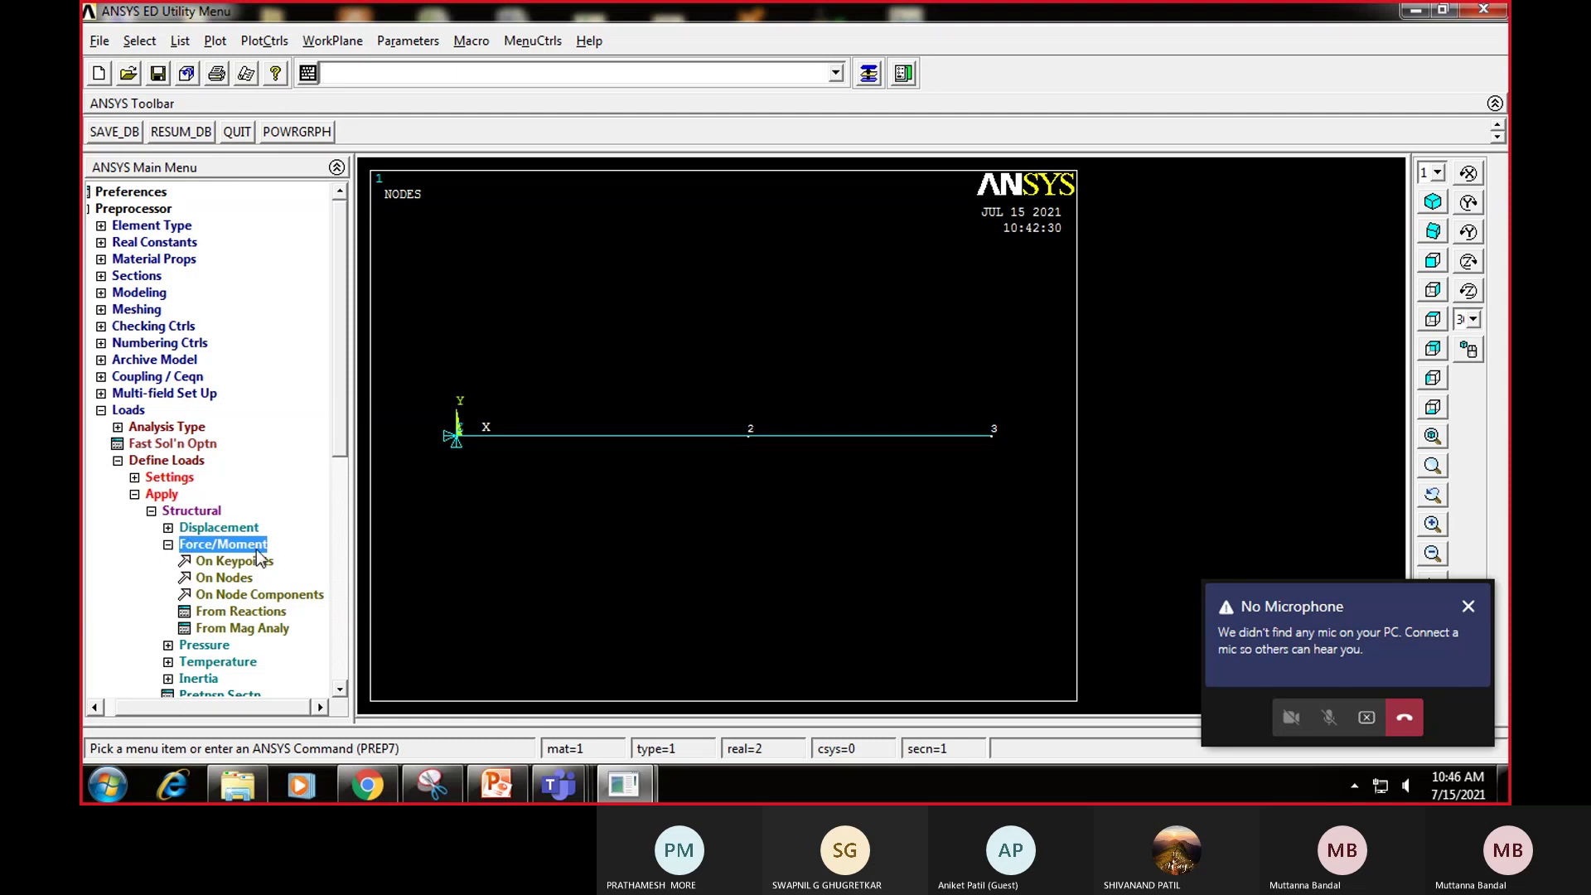
pyautogui.click(218, 580)
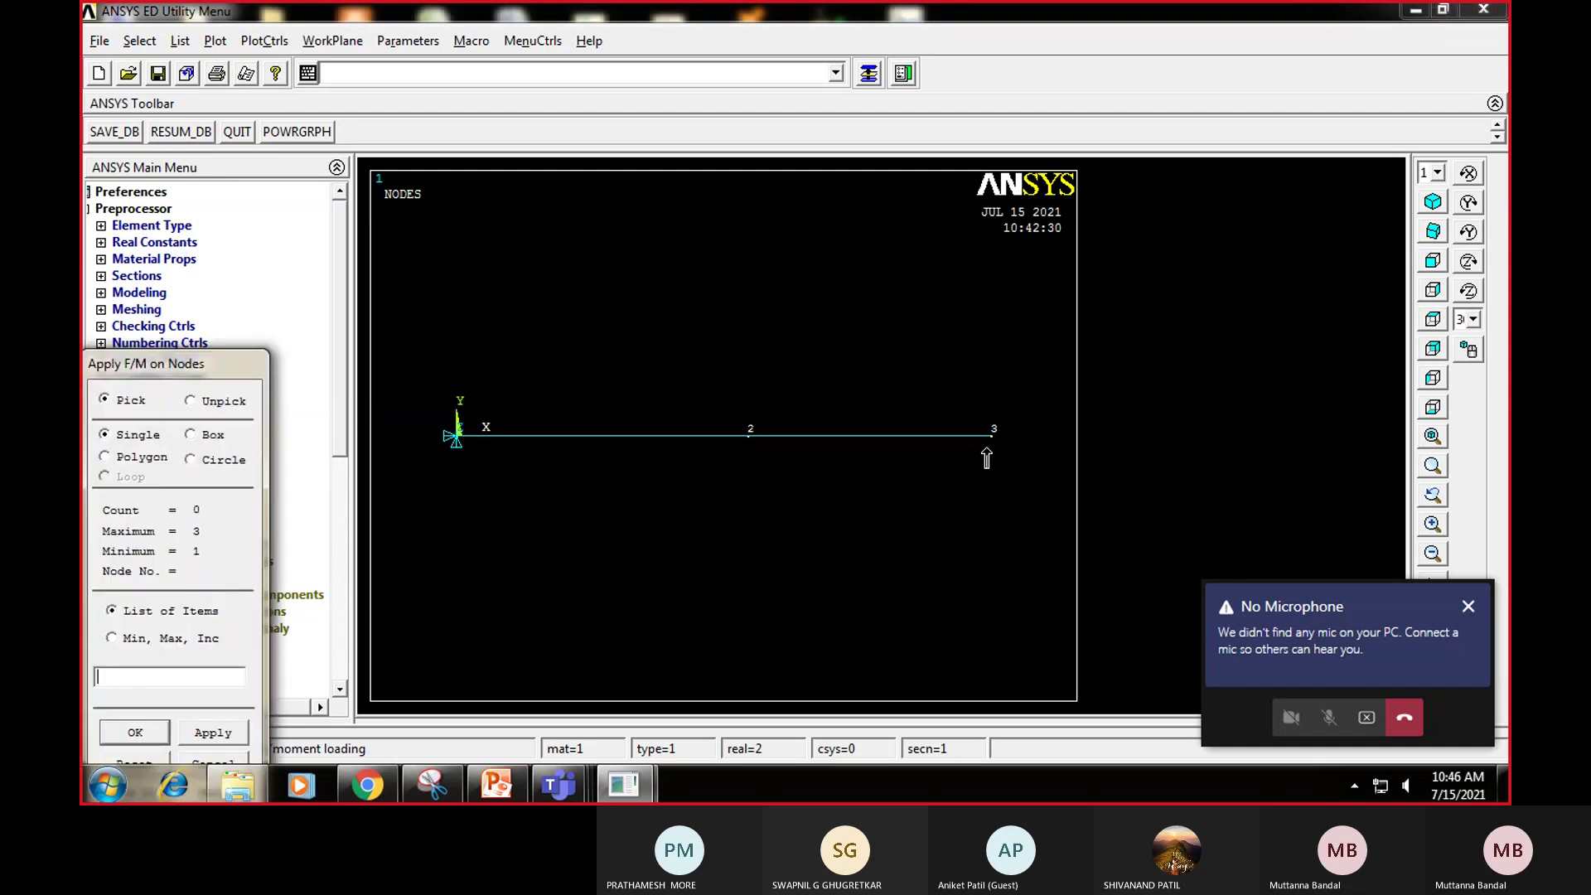
pyautogui.click(137, 732)
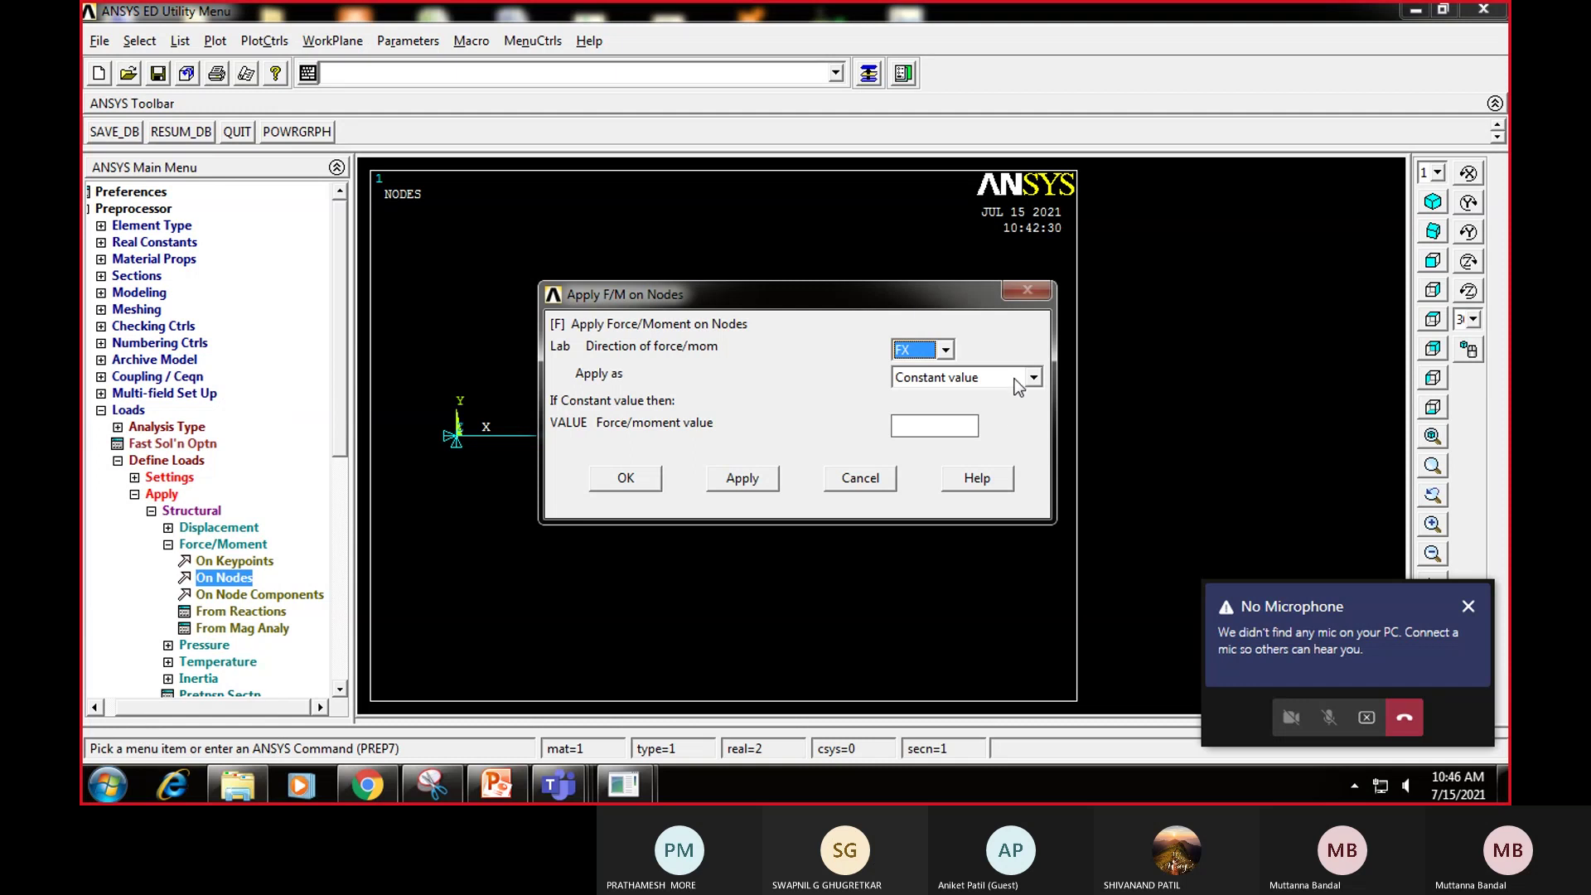
pyautogui.moveTo(918, 298); pyautogui.dragTo(752, 212)
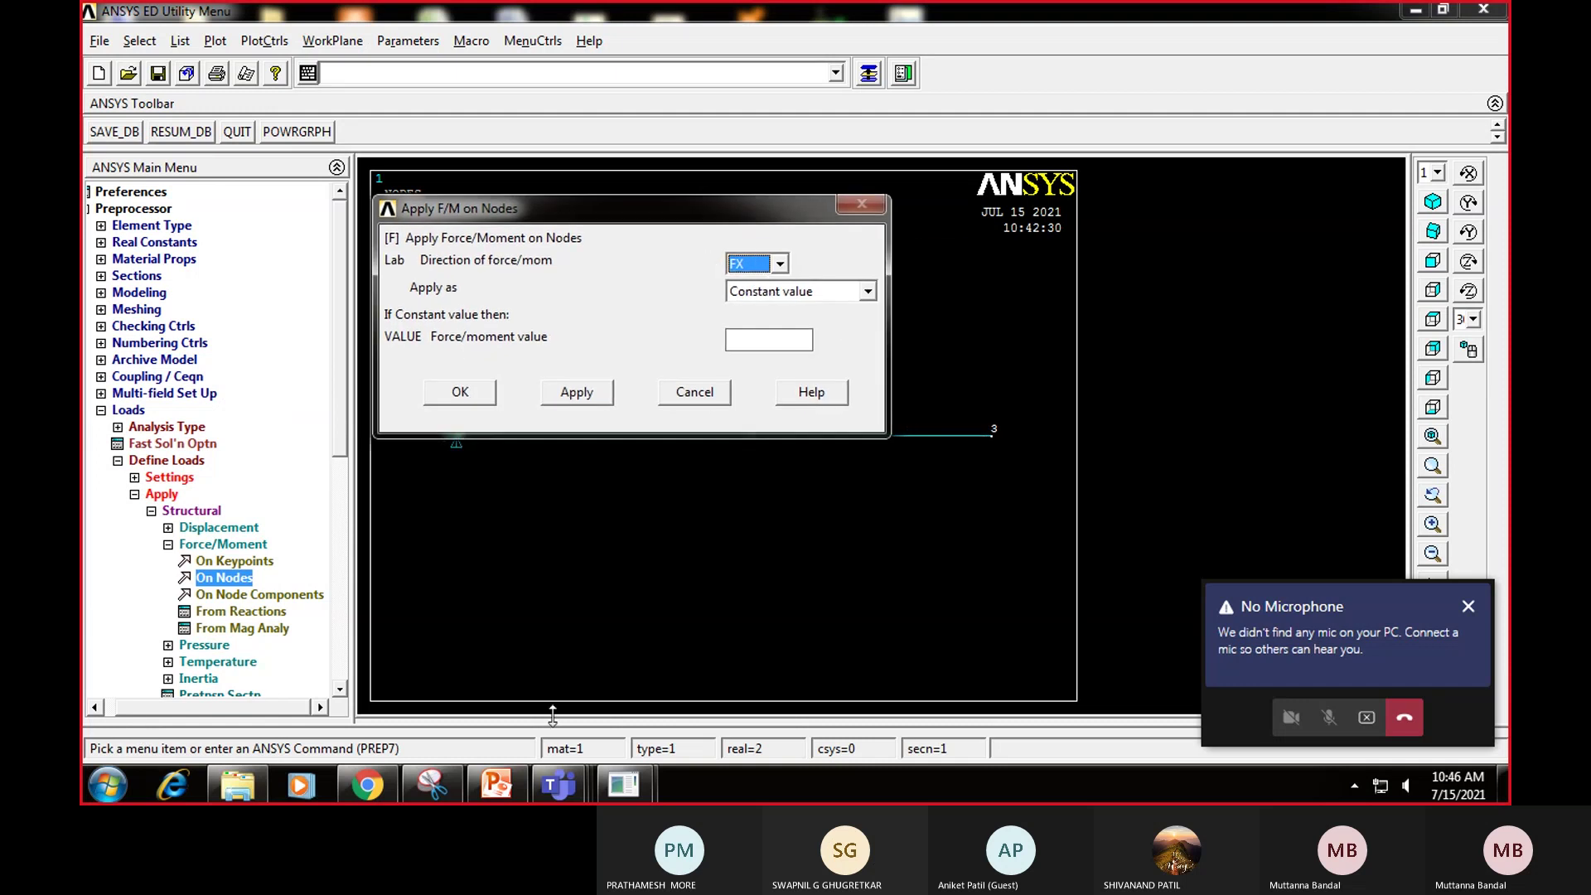
pyautogui.click(496, 784)
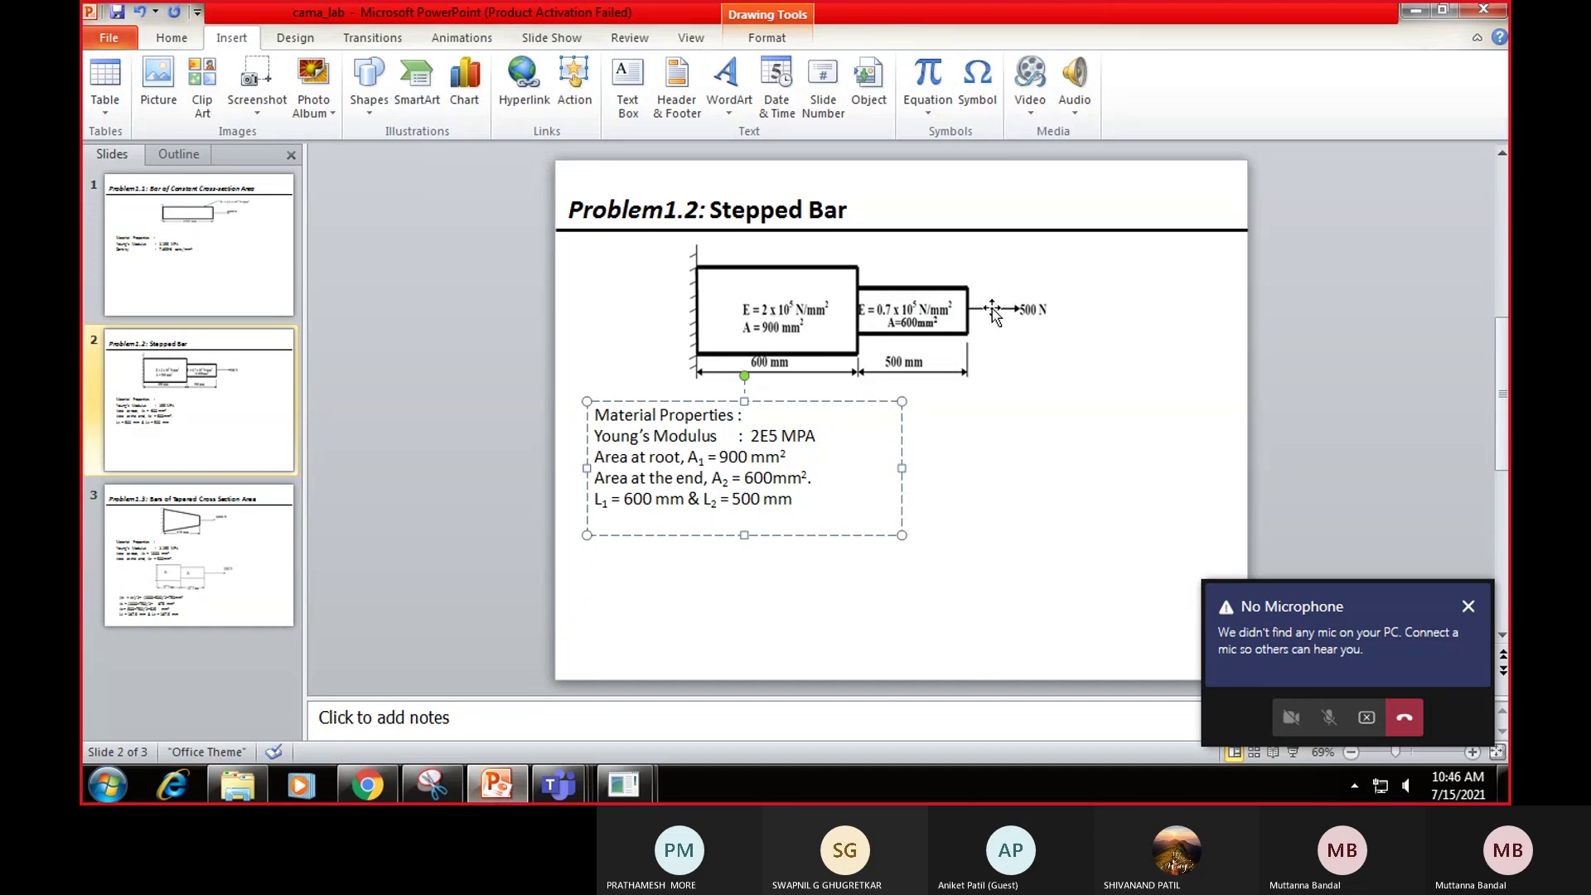
pyautogui.click(1415, 10)
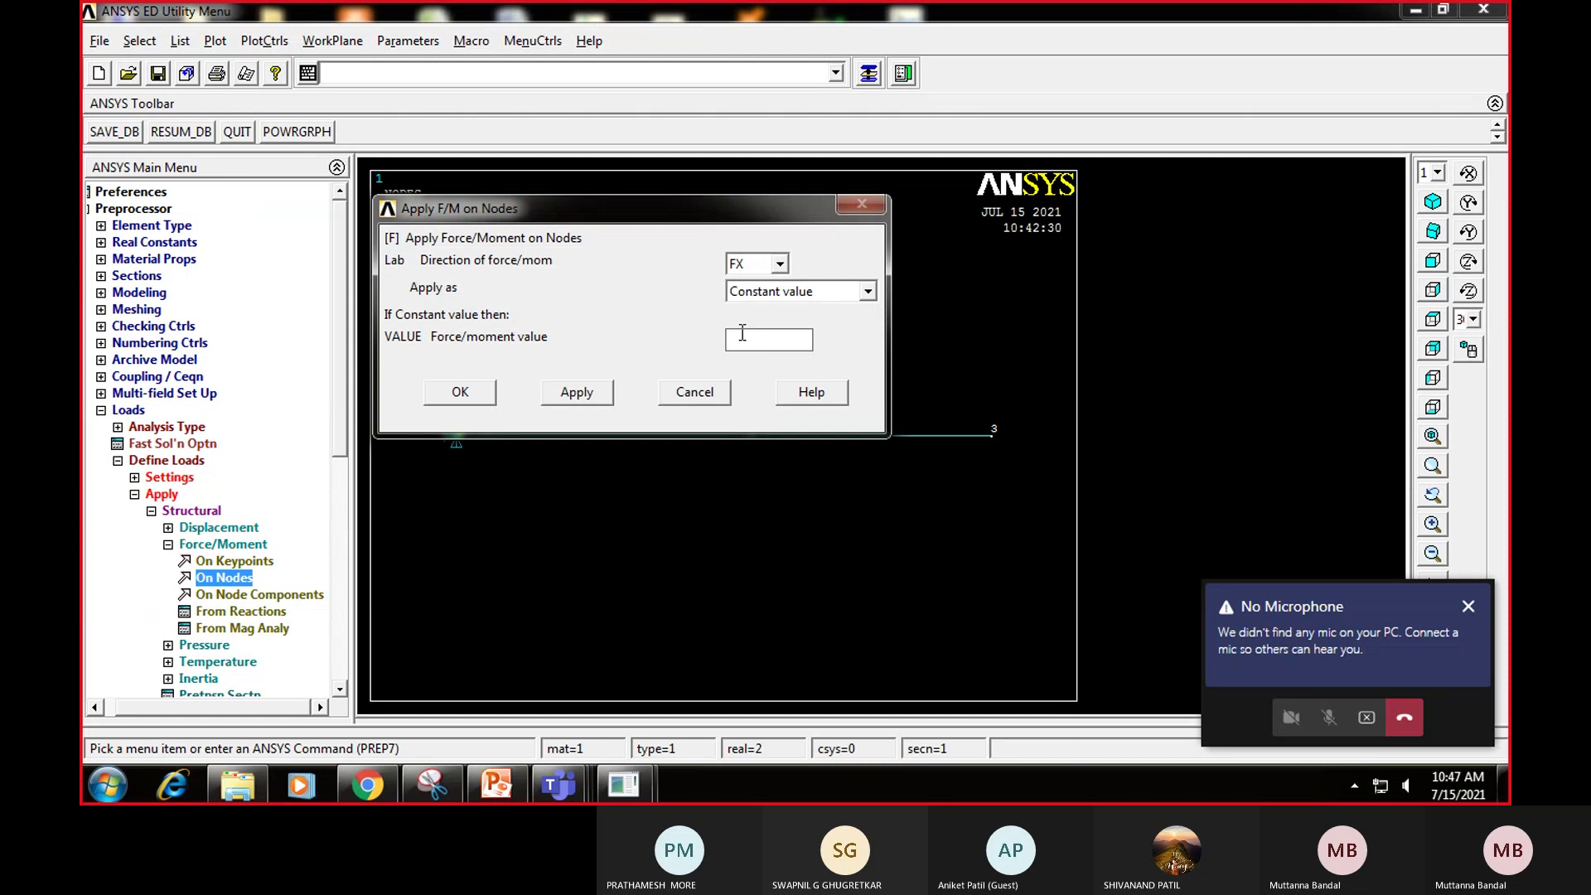
pyautogui.click(743, 333)
pyautogui.click(460, 391)
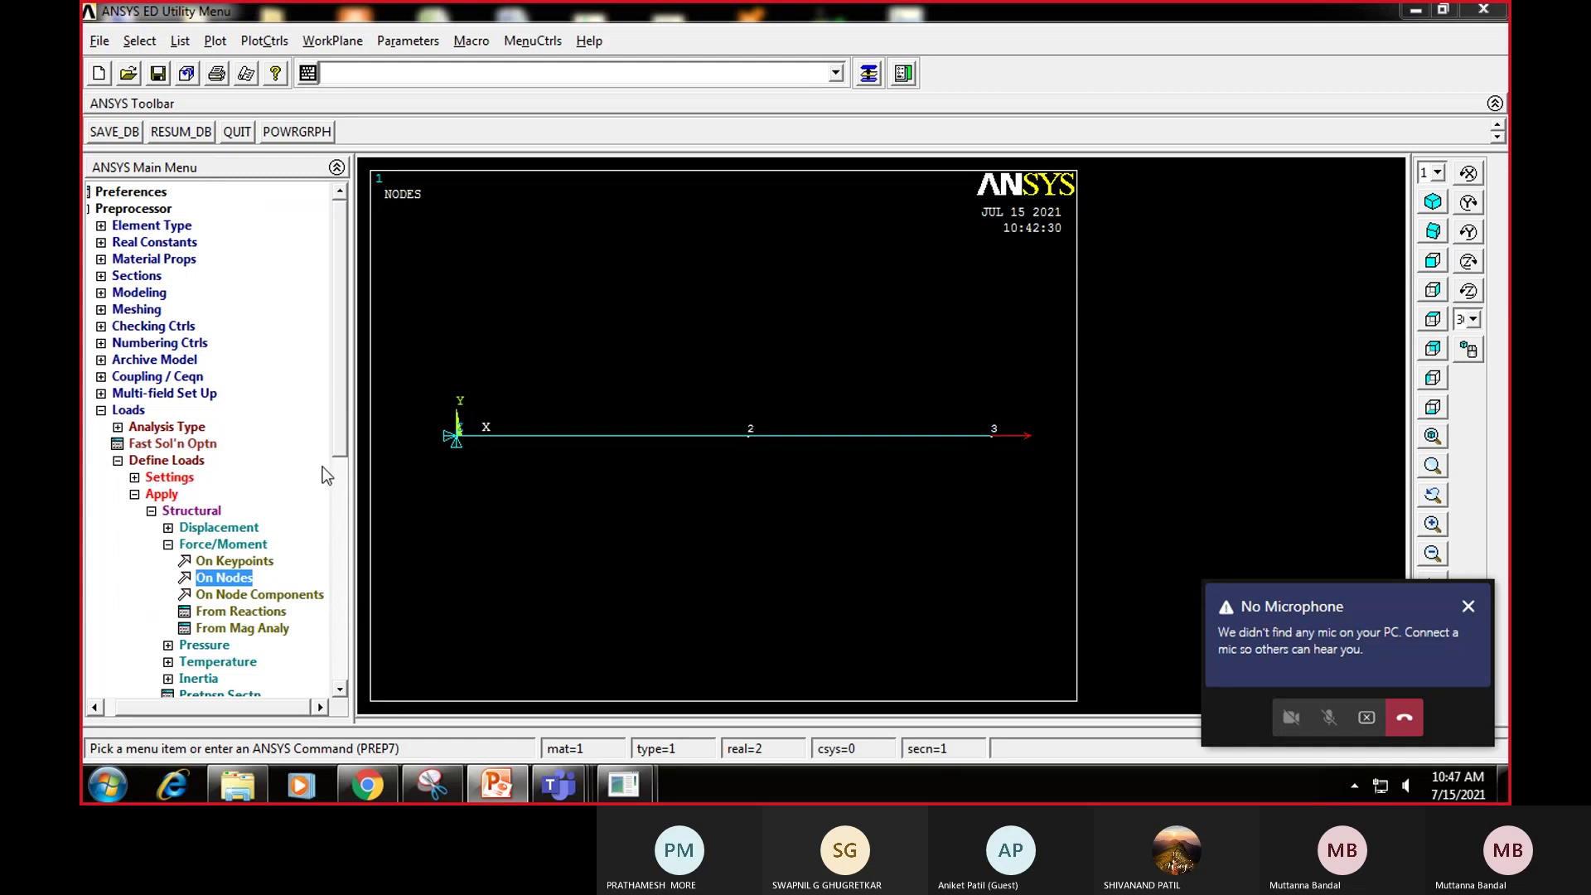
# Step: Solve the current load step (Current LS) for the constrained, loaded bar
pyautogui.click(134, 494)
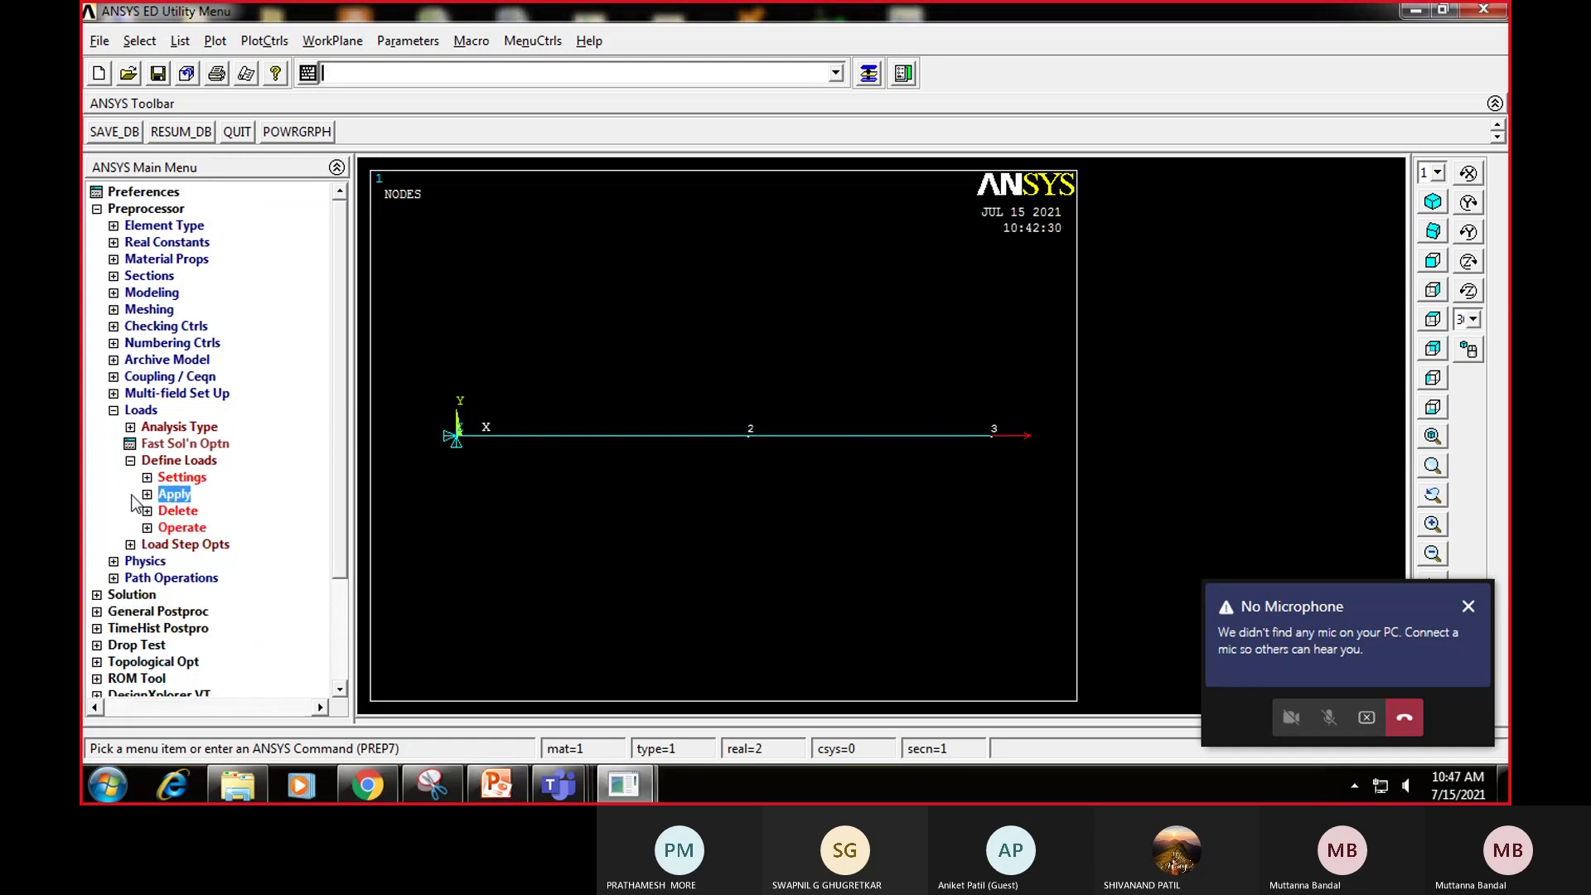
pyautogui.click(130, 461)
pyautogui.click(113, 411)
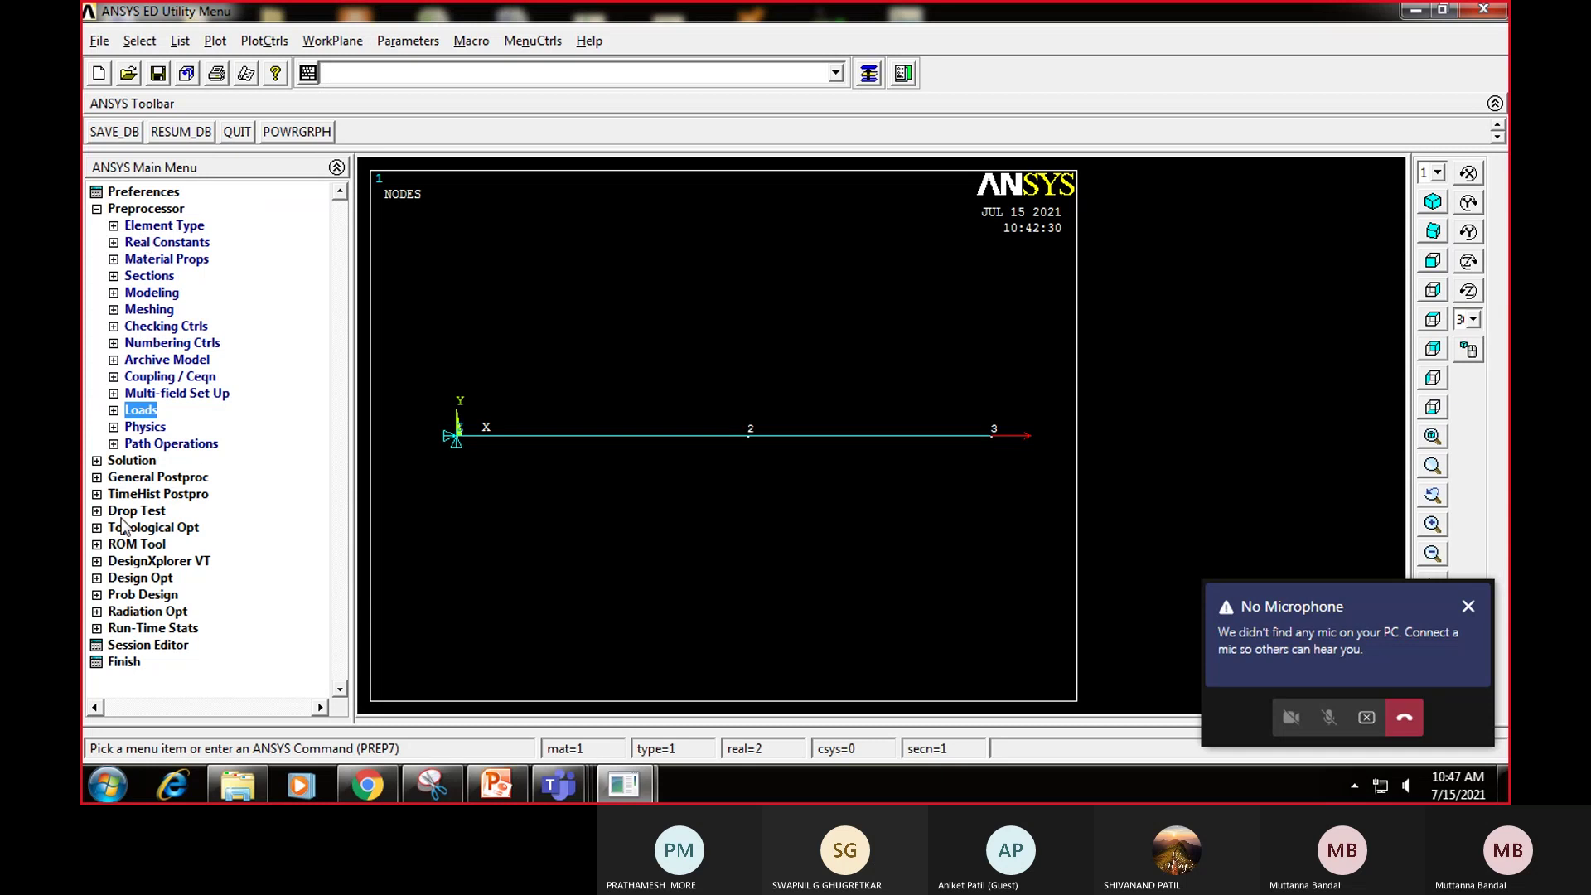
pyautogui.click(97, 462)
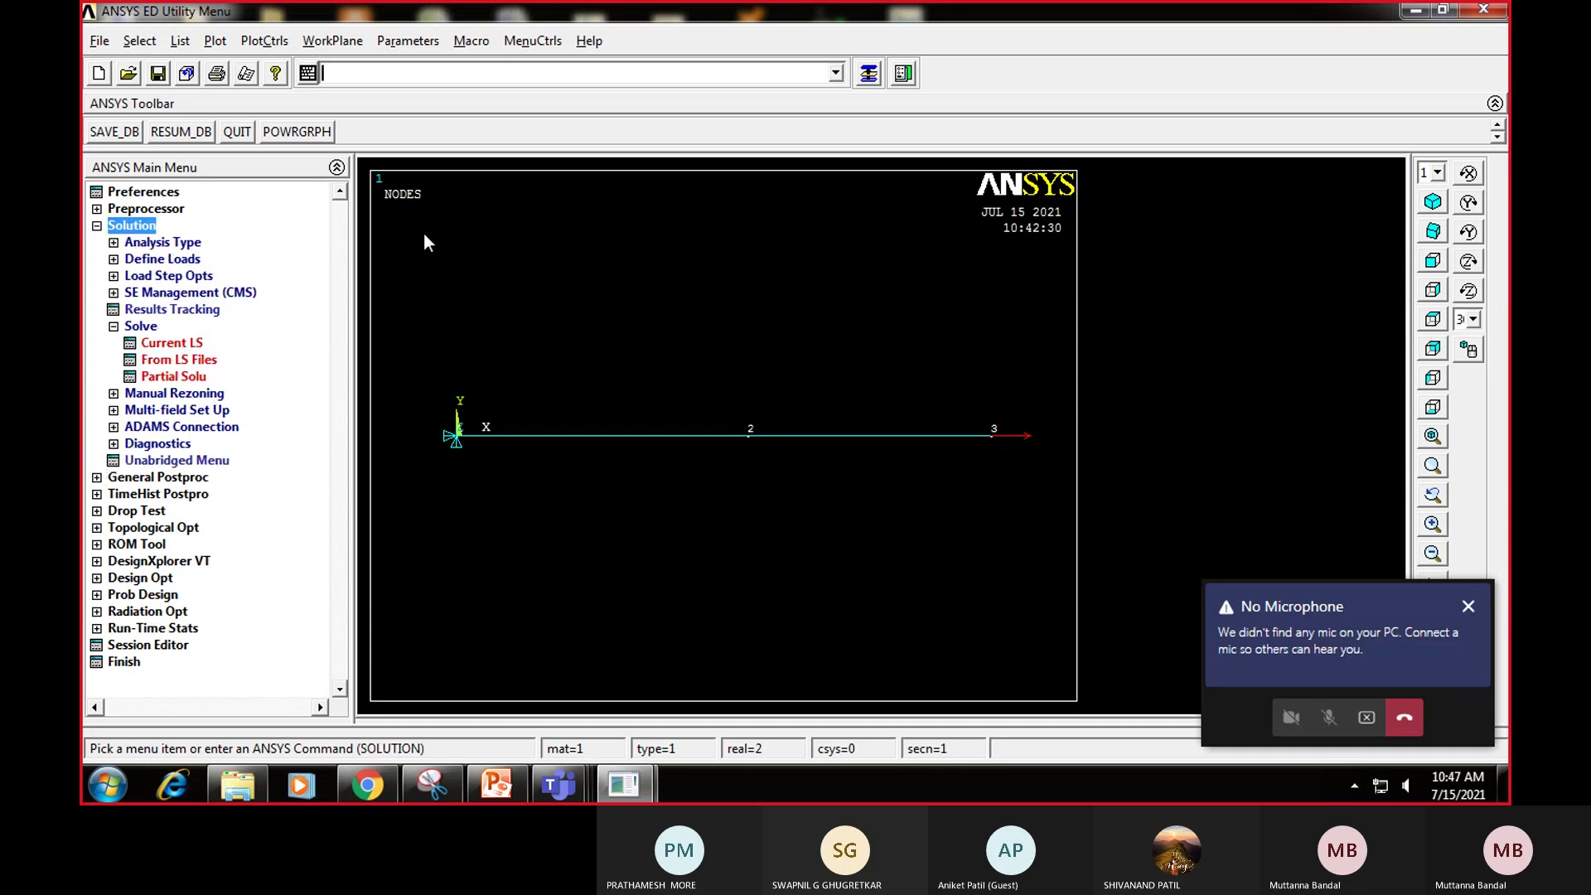
pyautogui.click(113, 328)
pyautogui.click(114, 327)
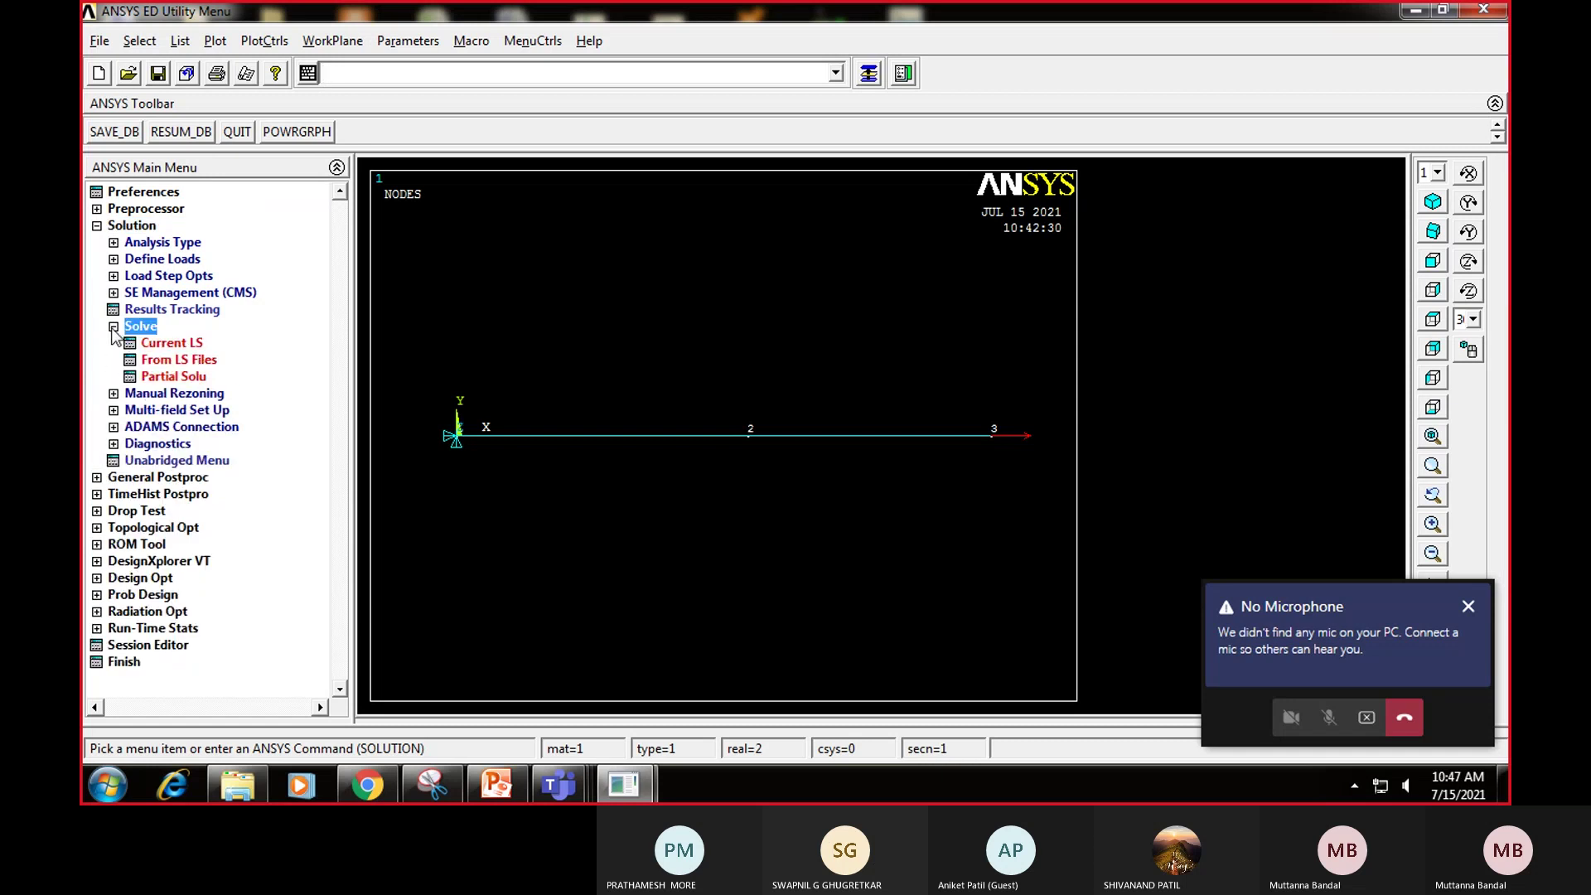
pyautogui.click(180, 344)
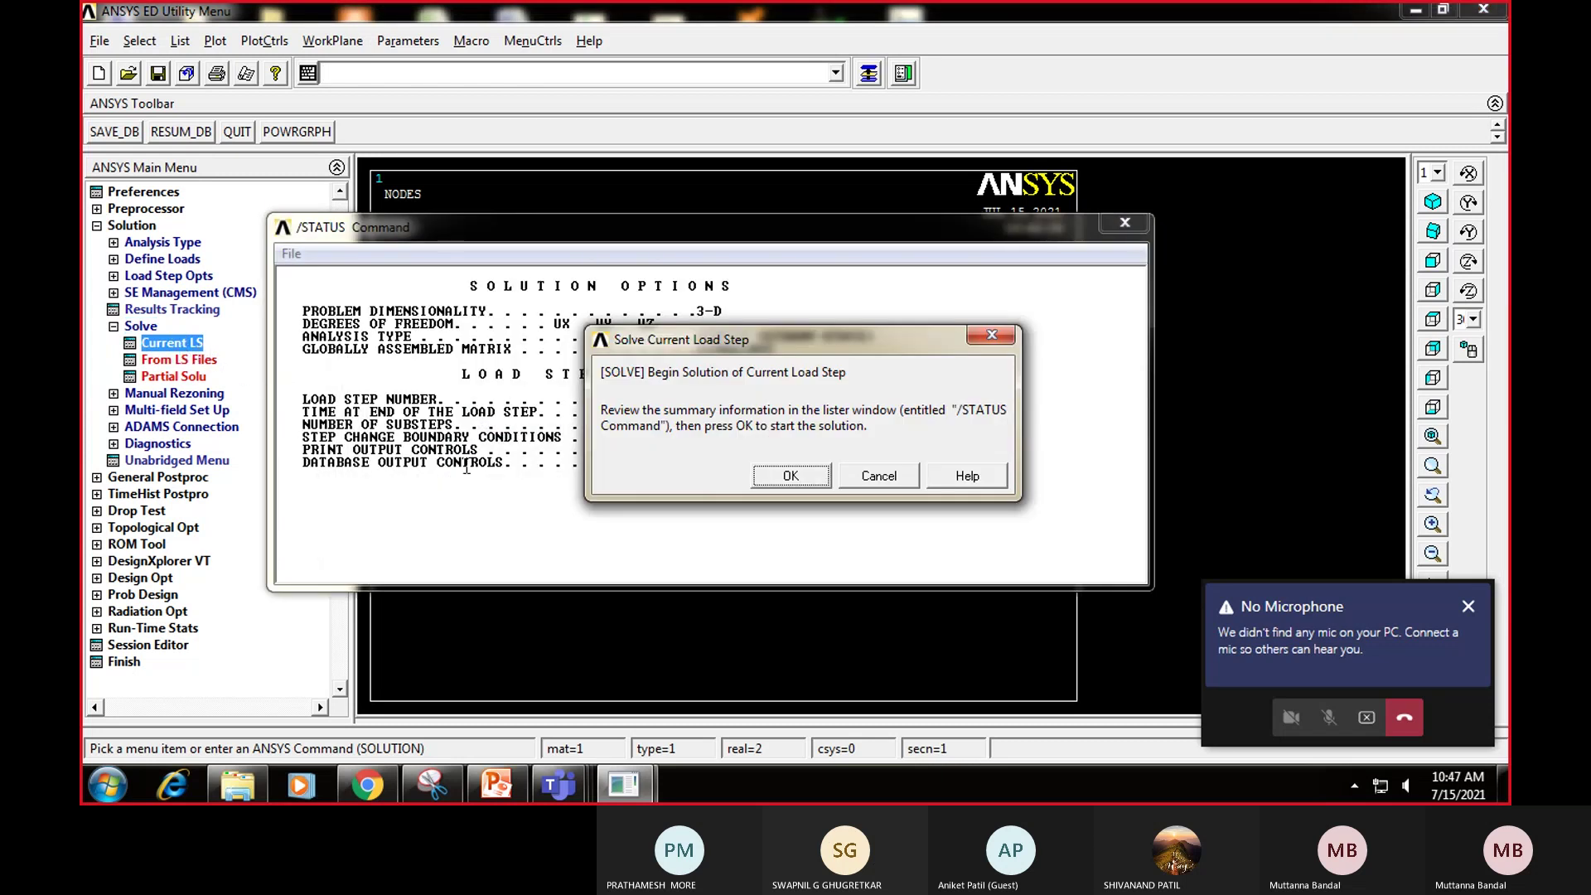
pyautogui.click(791, 476)
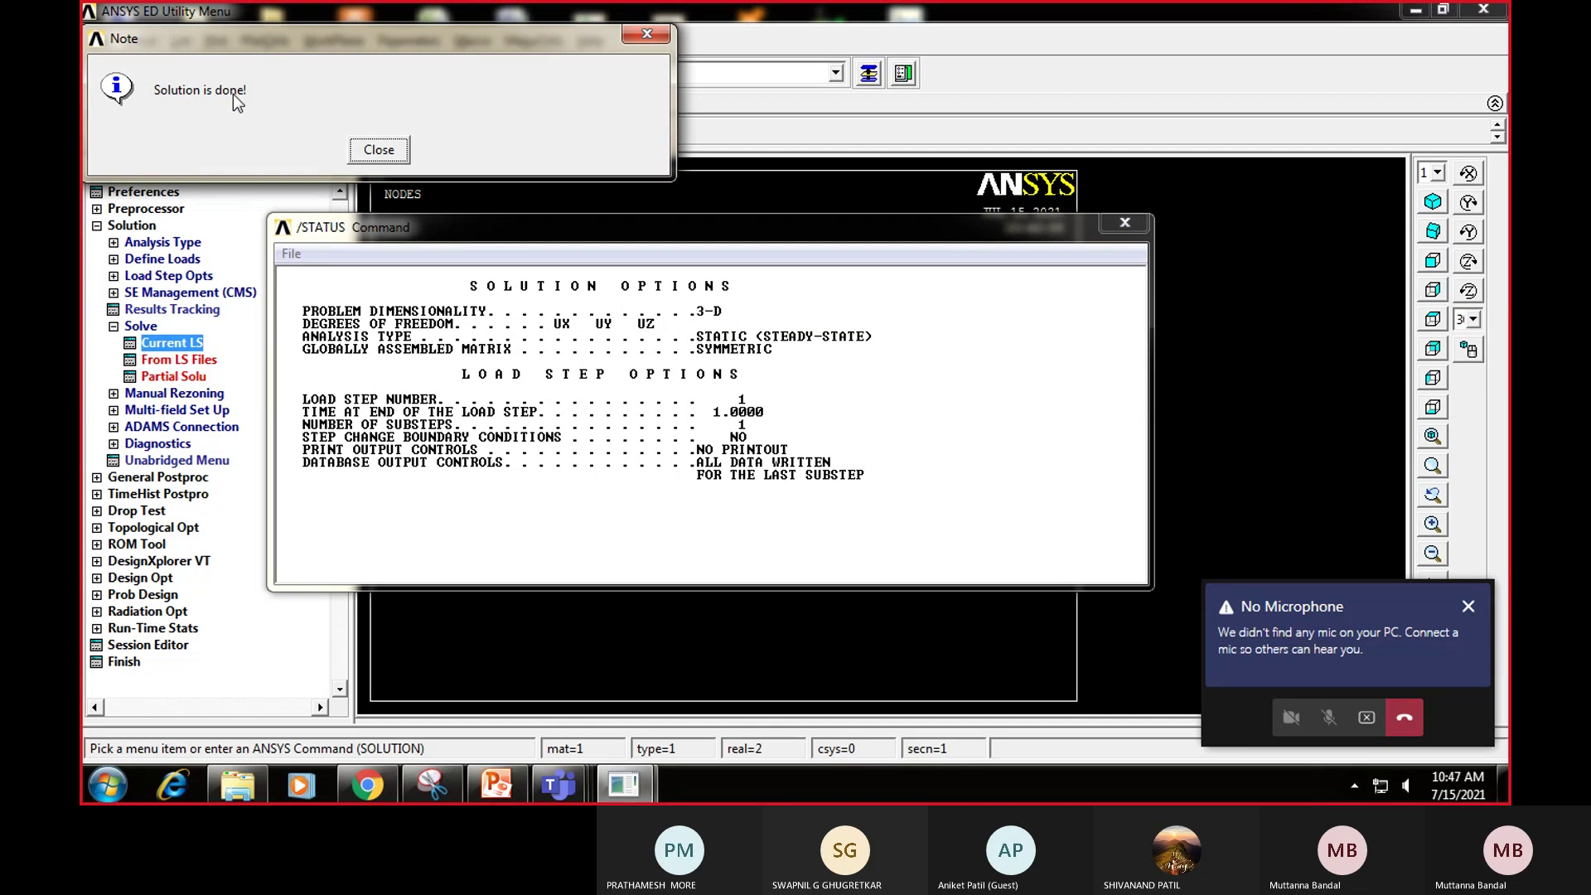
# Step: Close the 'Solution is done!' note and the /STATUS solution listing
pyautogui.click(378, 150)
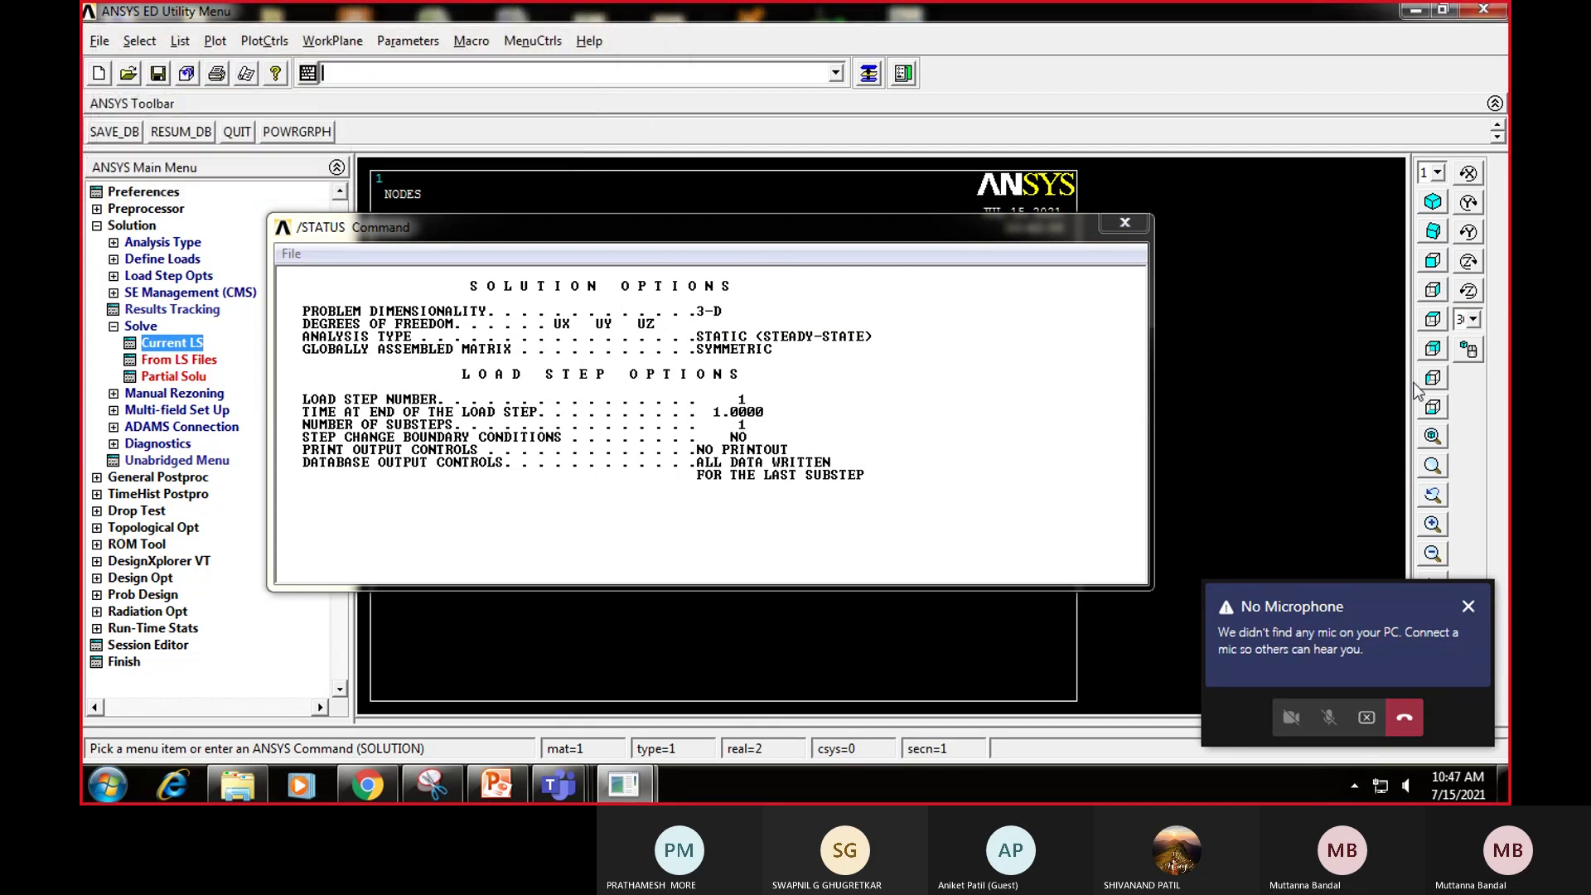
pyautogui.click(1140, 222)
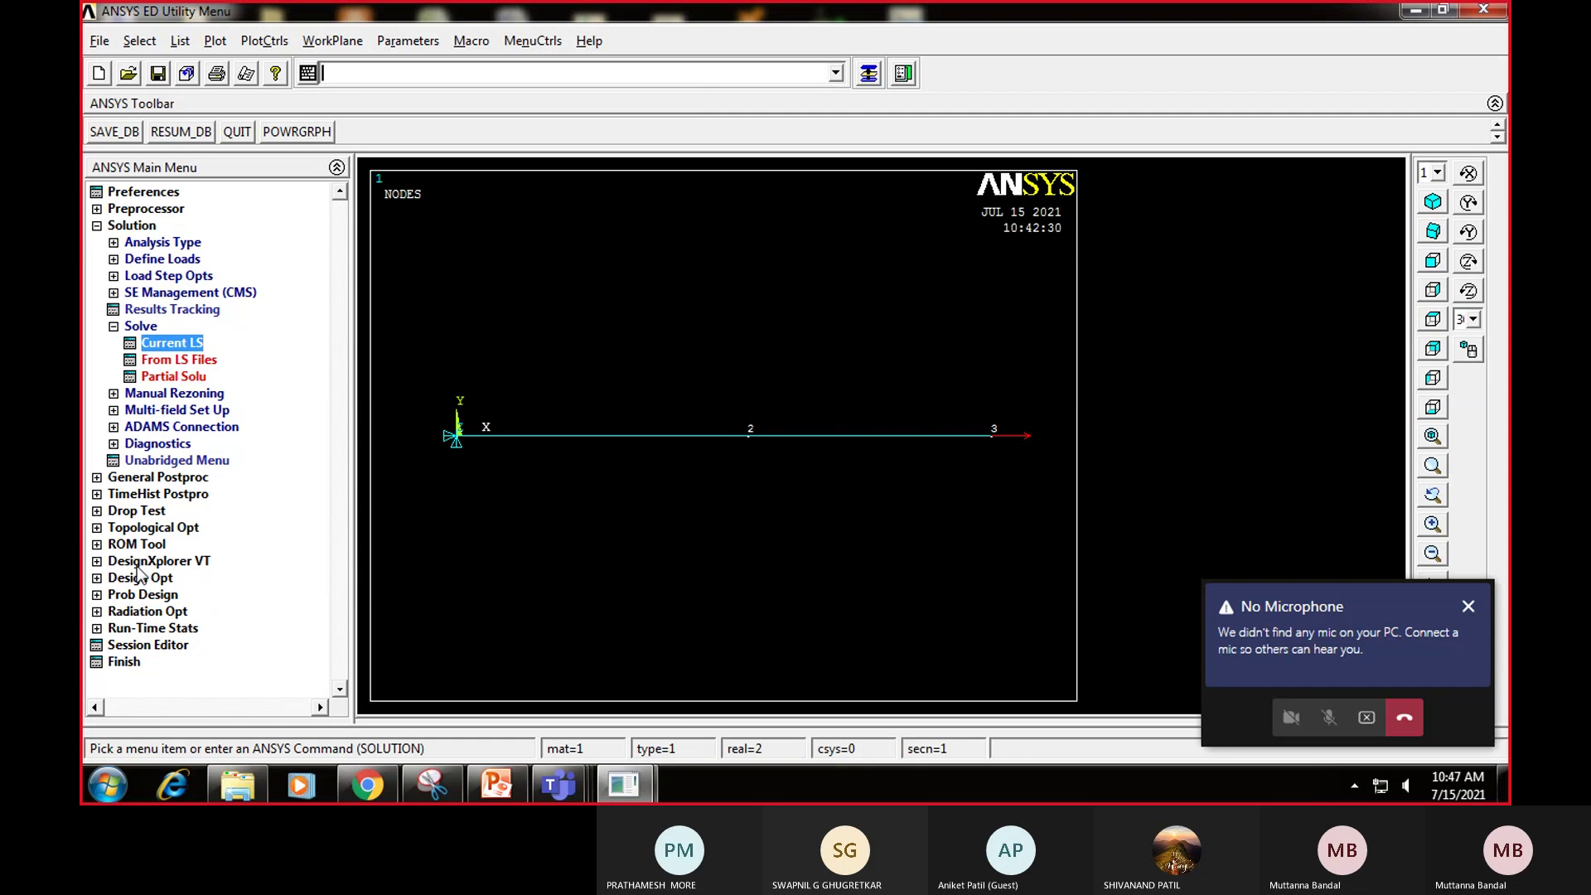
pyautogui.click(112, 327)
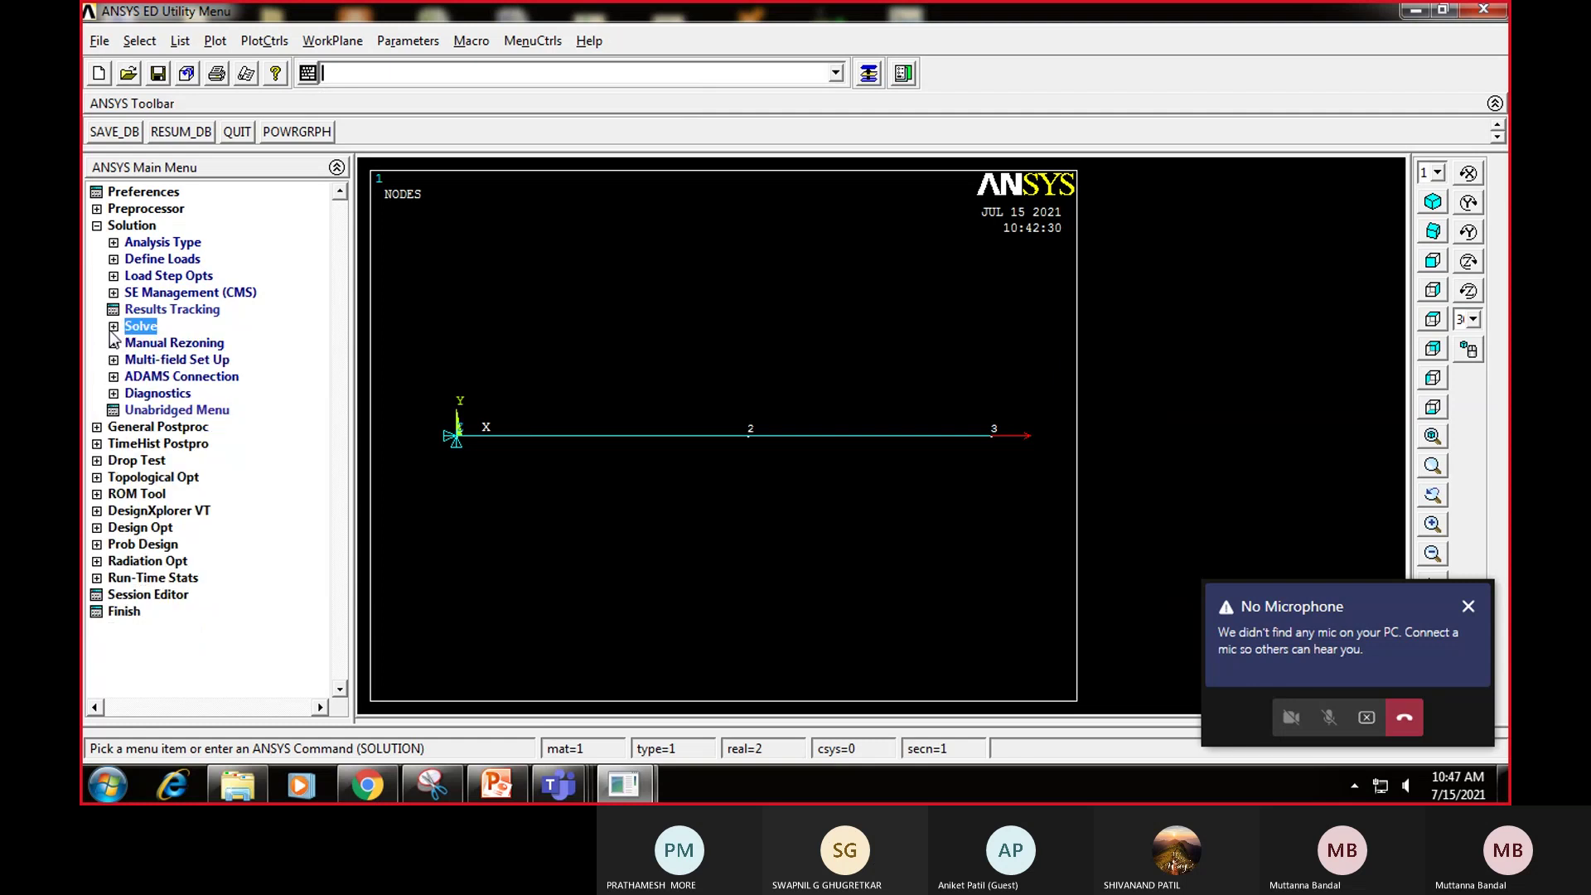
pyautogui.click(97, 225)
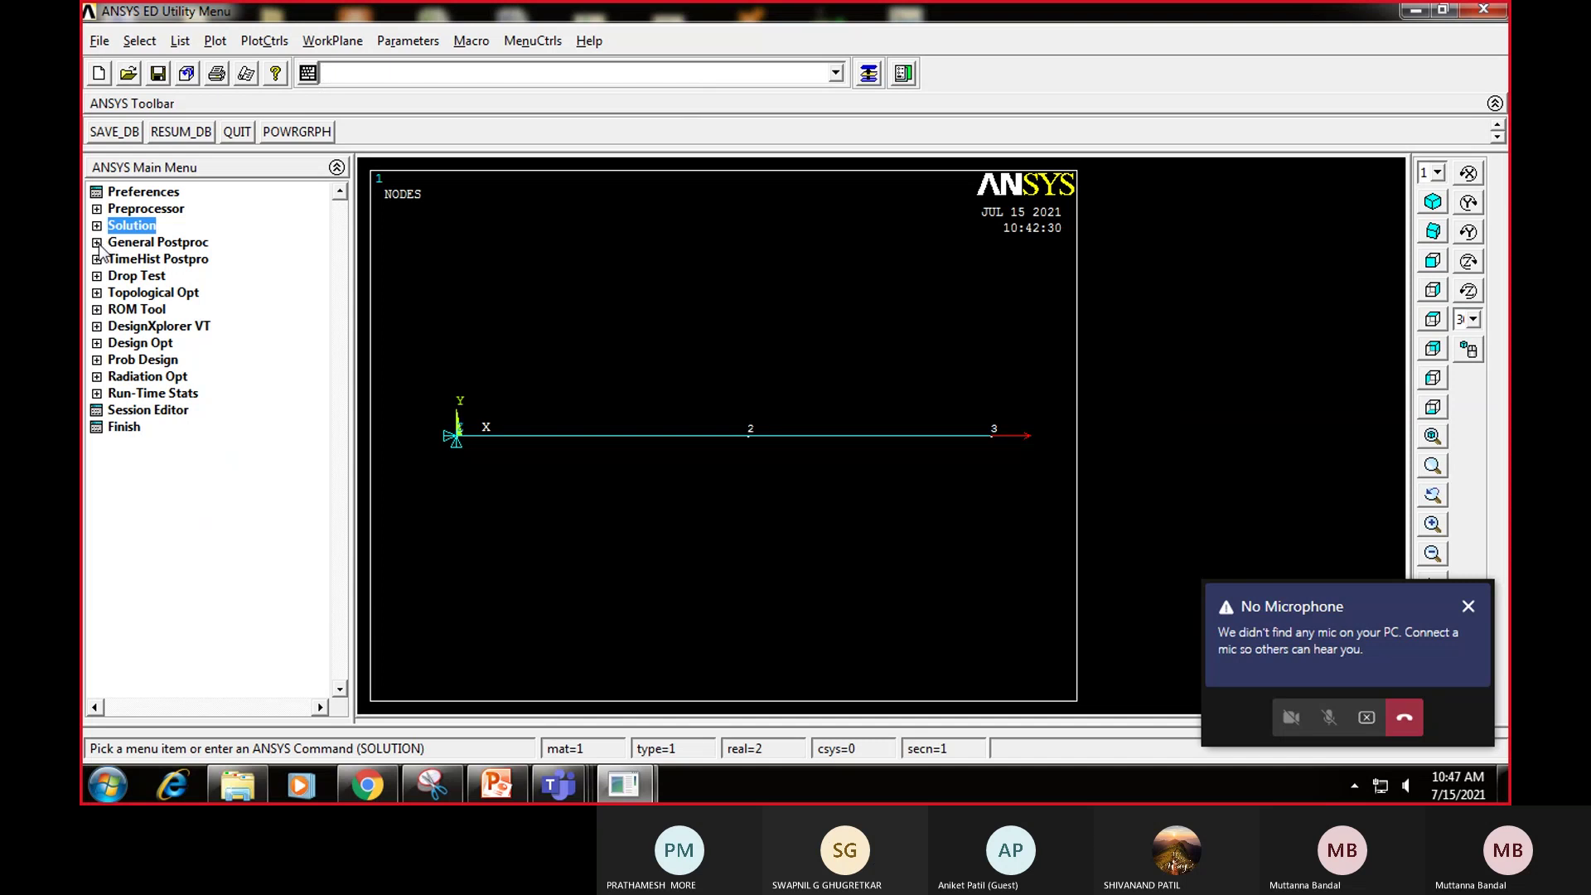
# Step: Plot deformed plus undeformed shape (DMX .00375), then open the Nodal Solu contour dialog
pyautogui.click(97, 243)
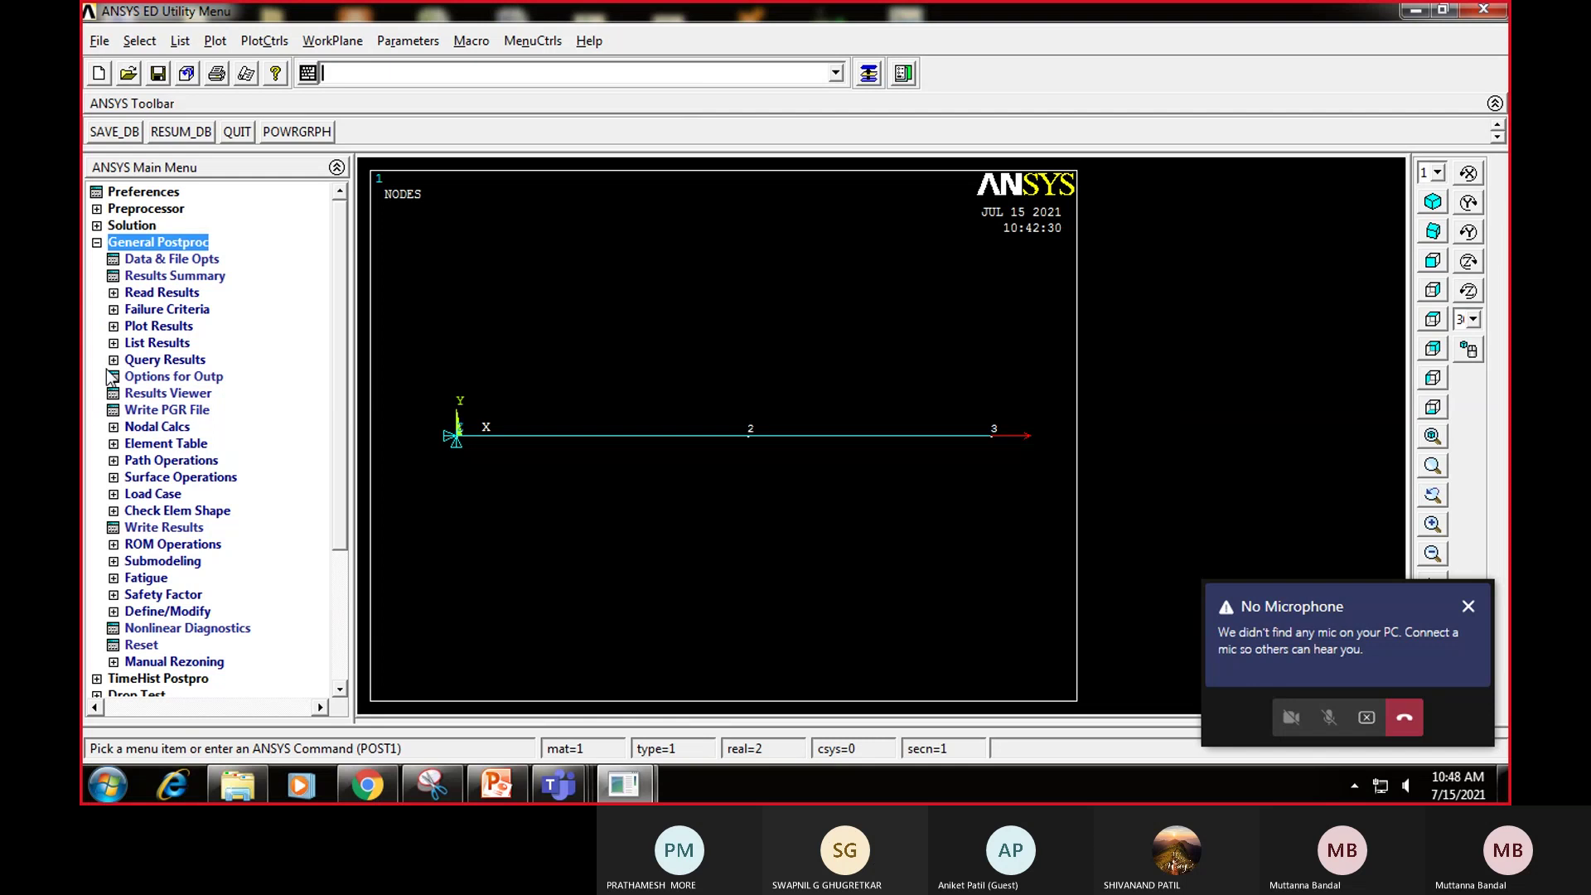
pyautogui.click(114, 327)
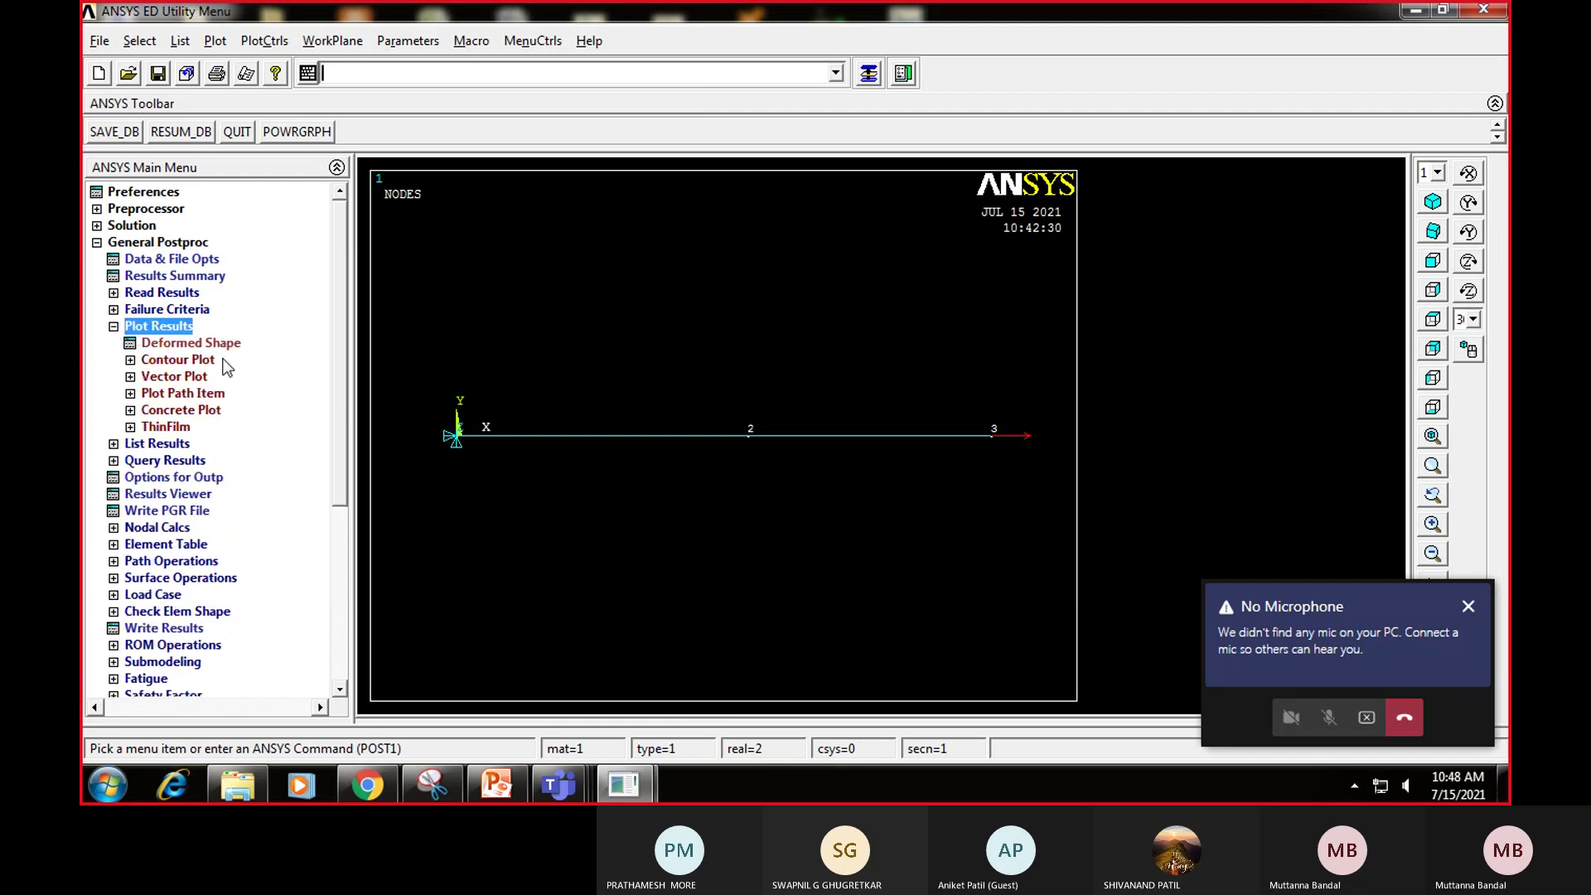
pyautogui.click(201, 343)
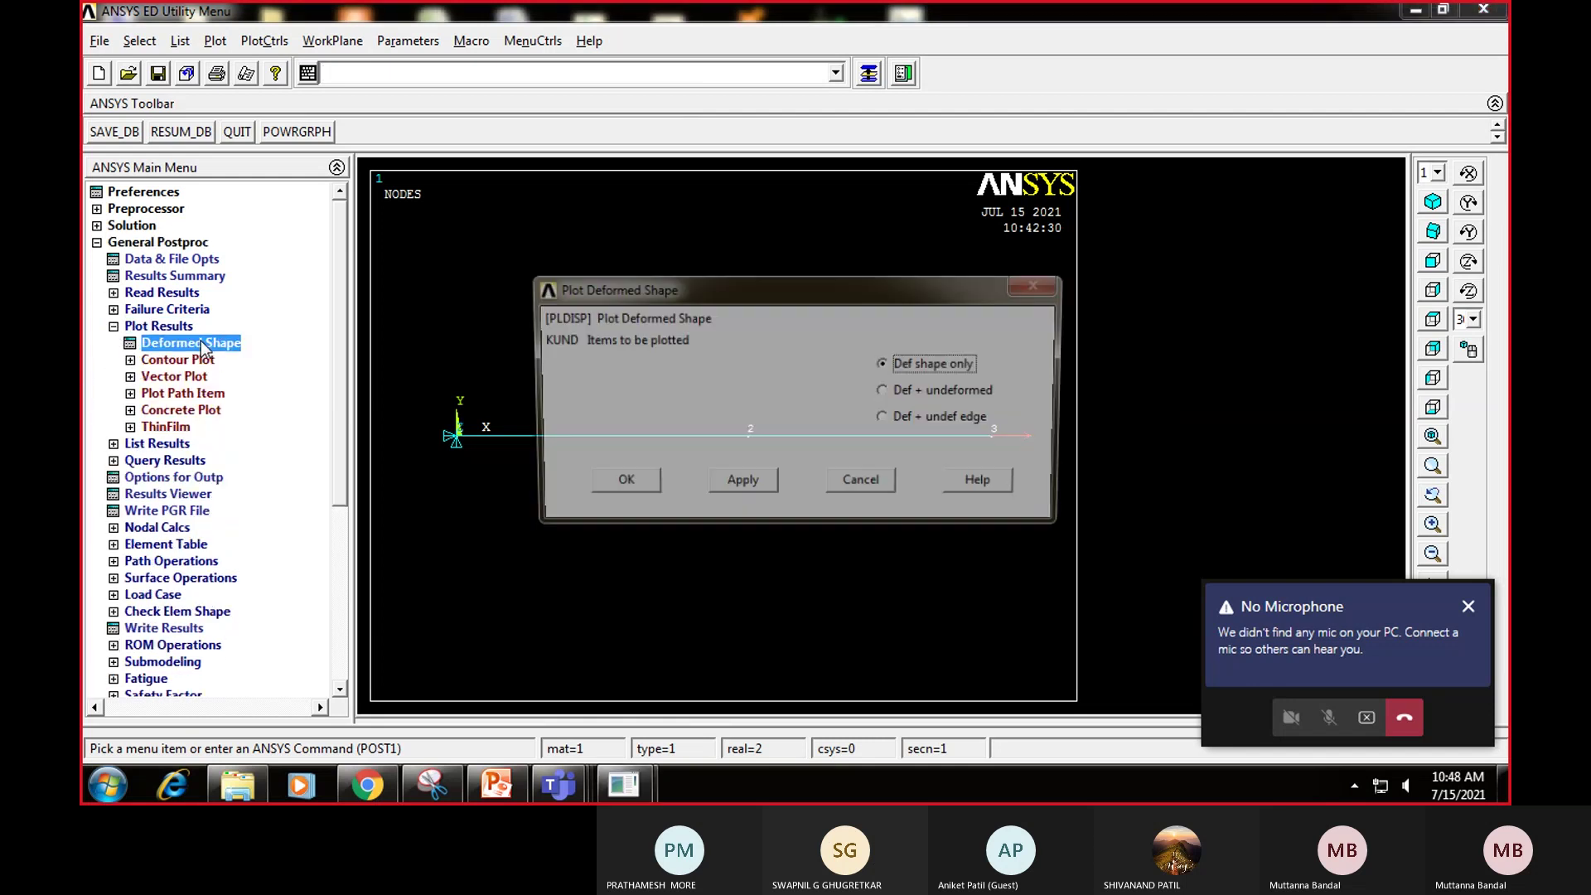
pyautogui.click(885, 392)
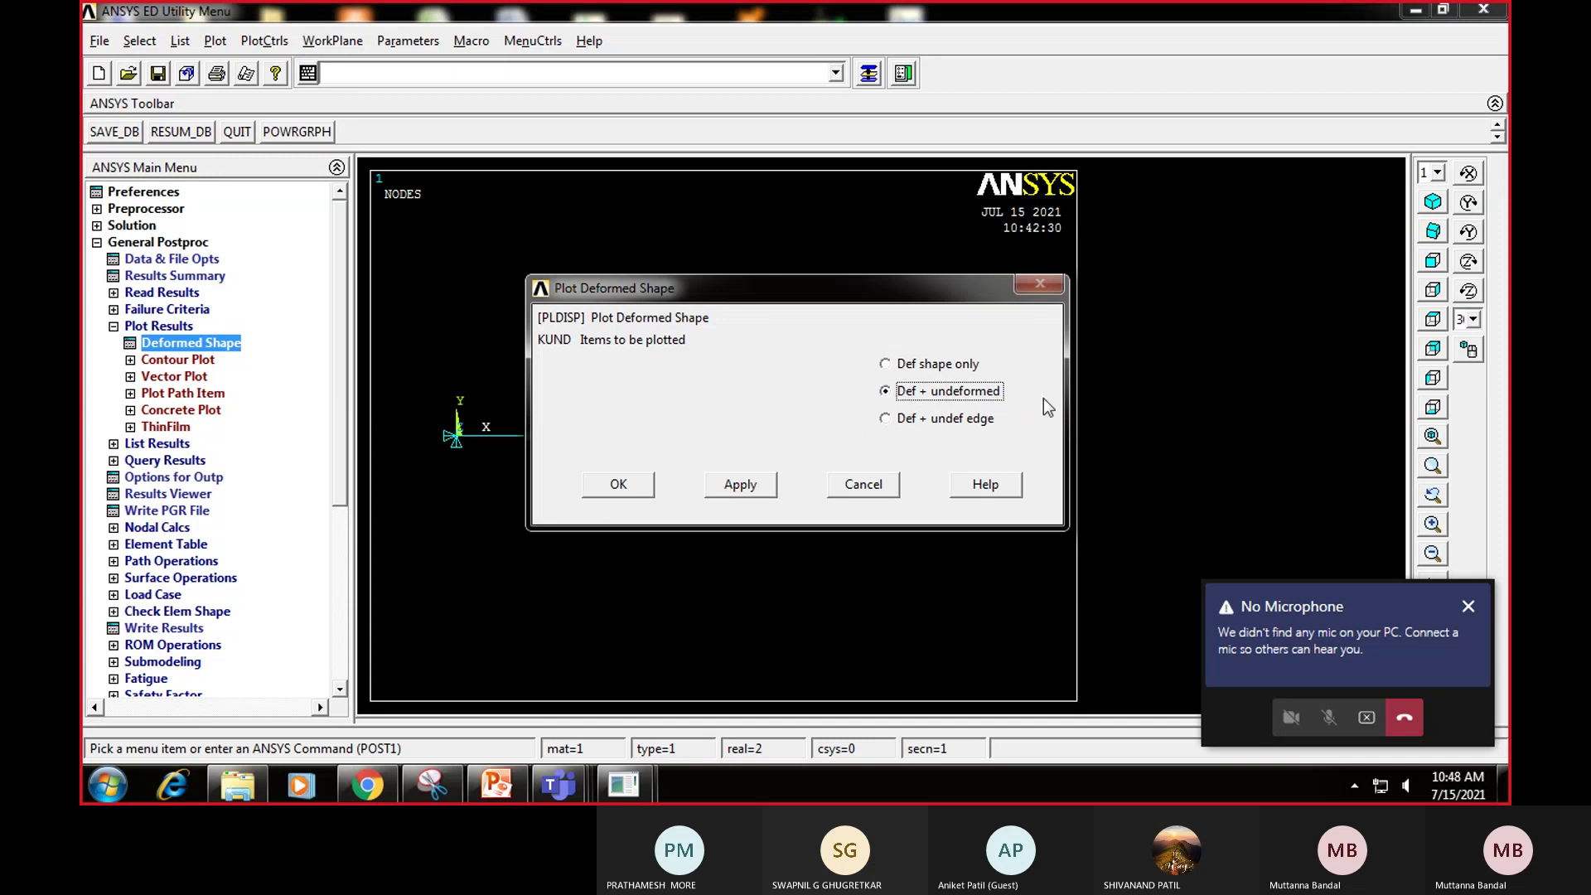
pyautogui.click(620, 484)
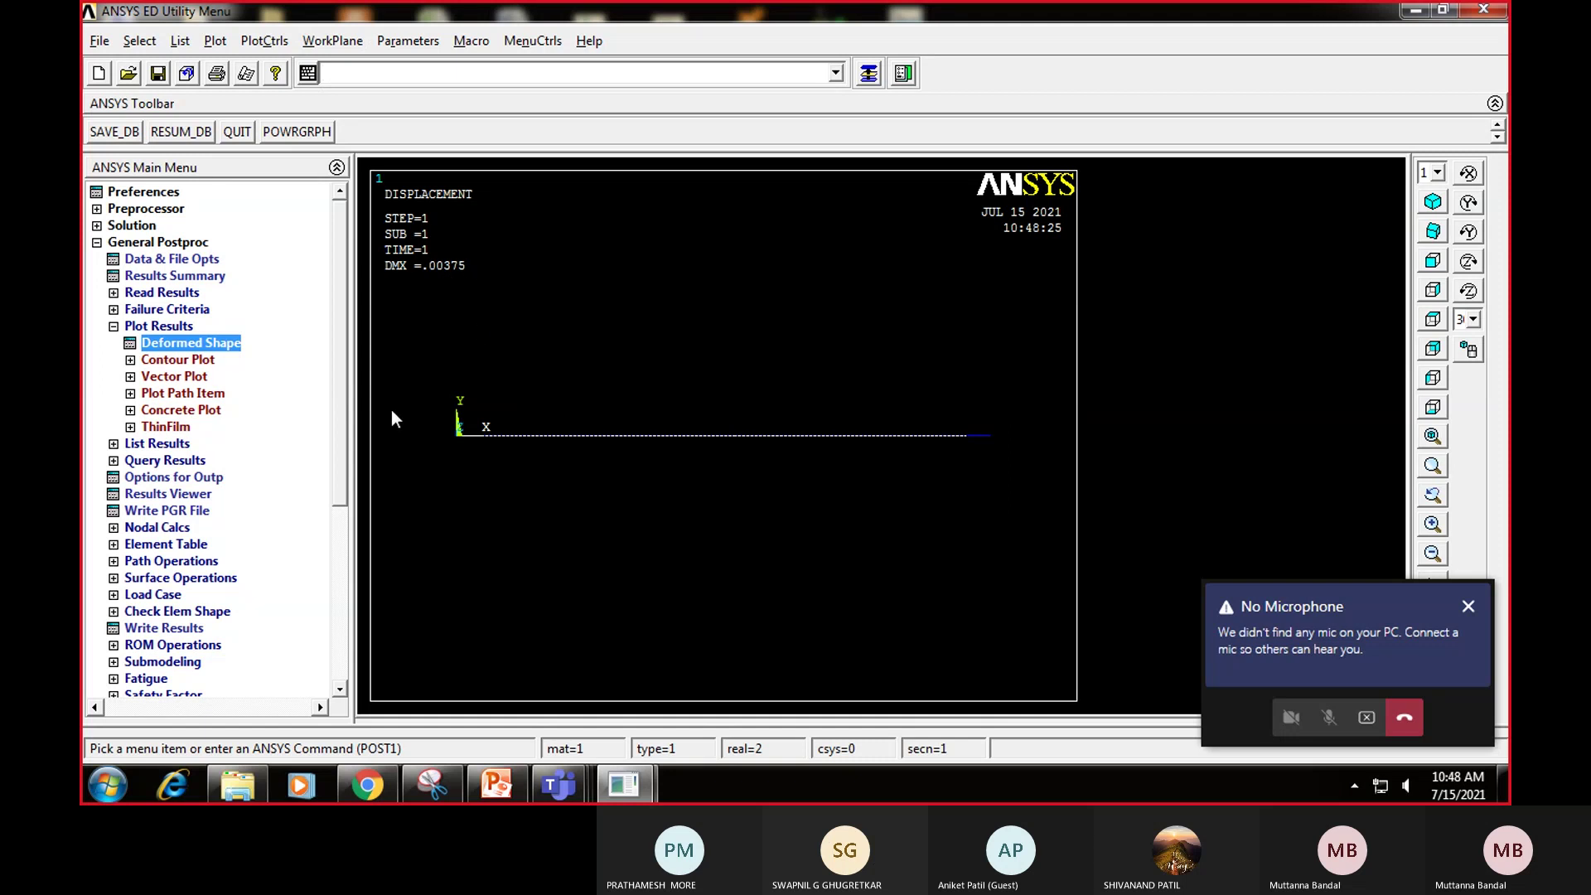
pyautogui.click(131, 360)
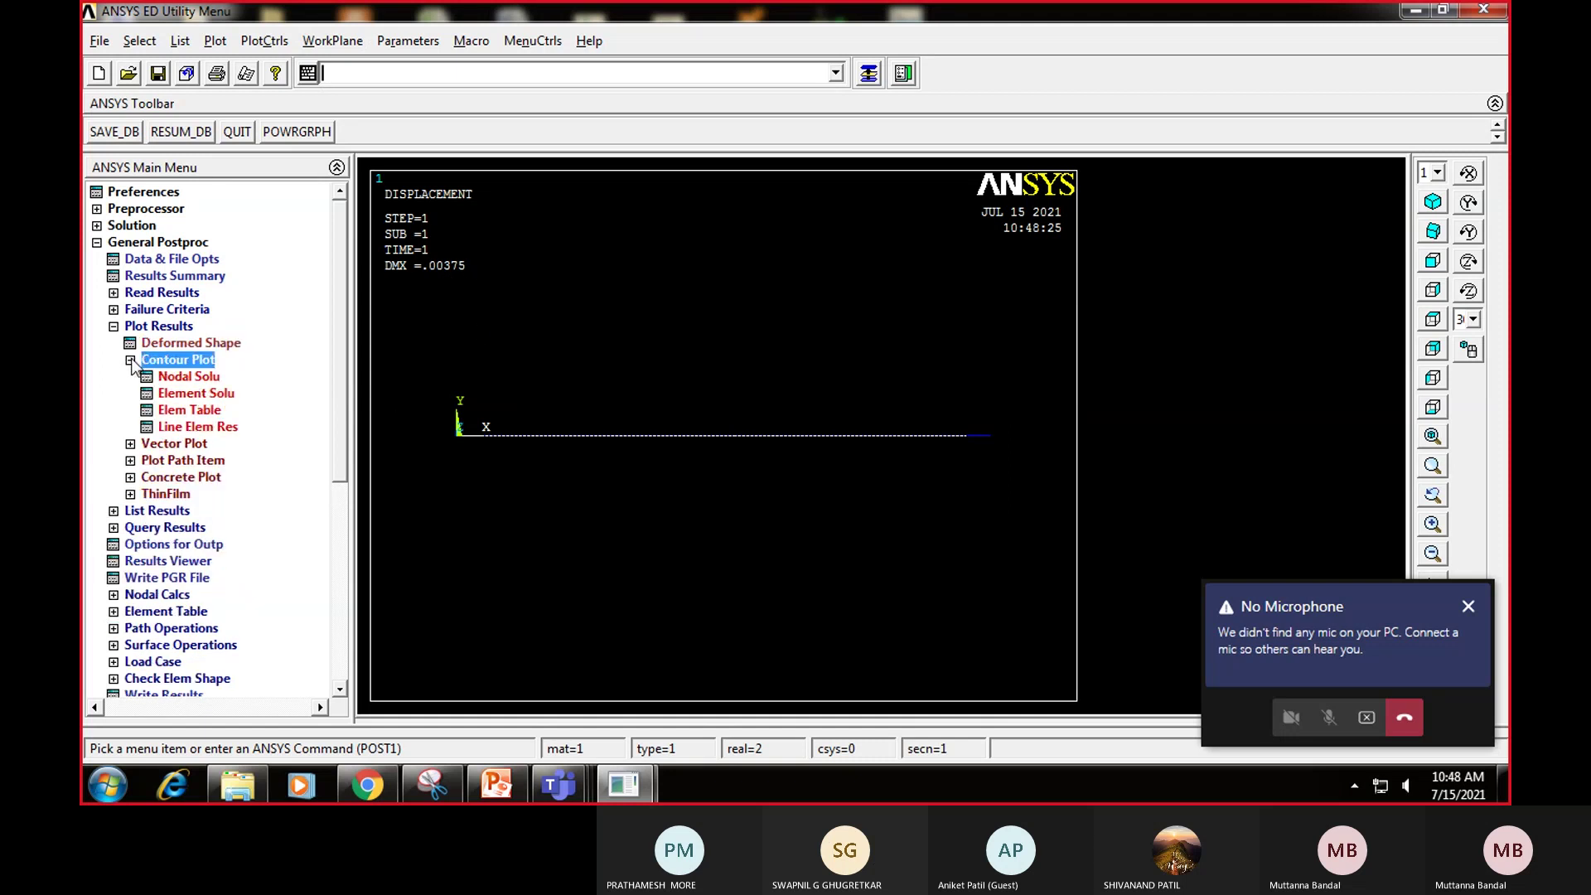
pyautogui.click(197, 377)
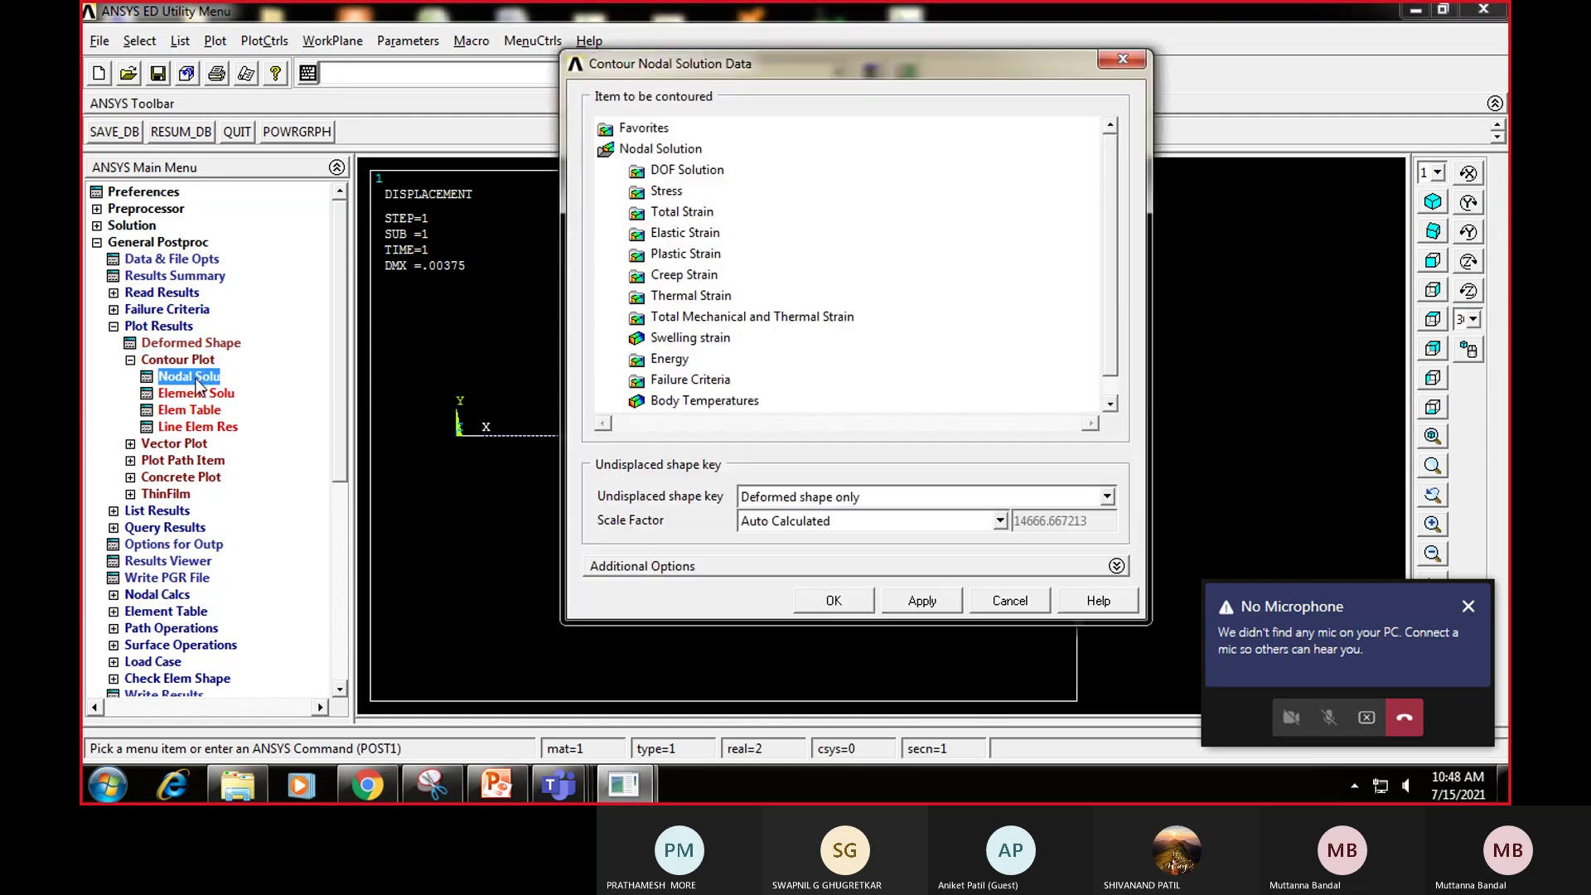
# Step: Plot nodal contours of the X-component of displacement (UX)
pyautogui.click(699, 170)
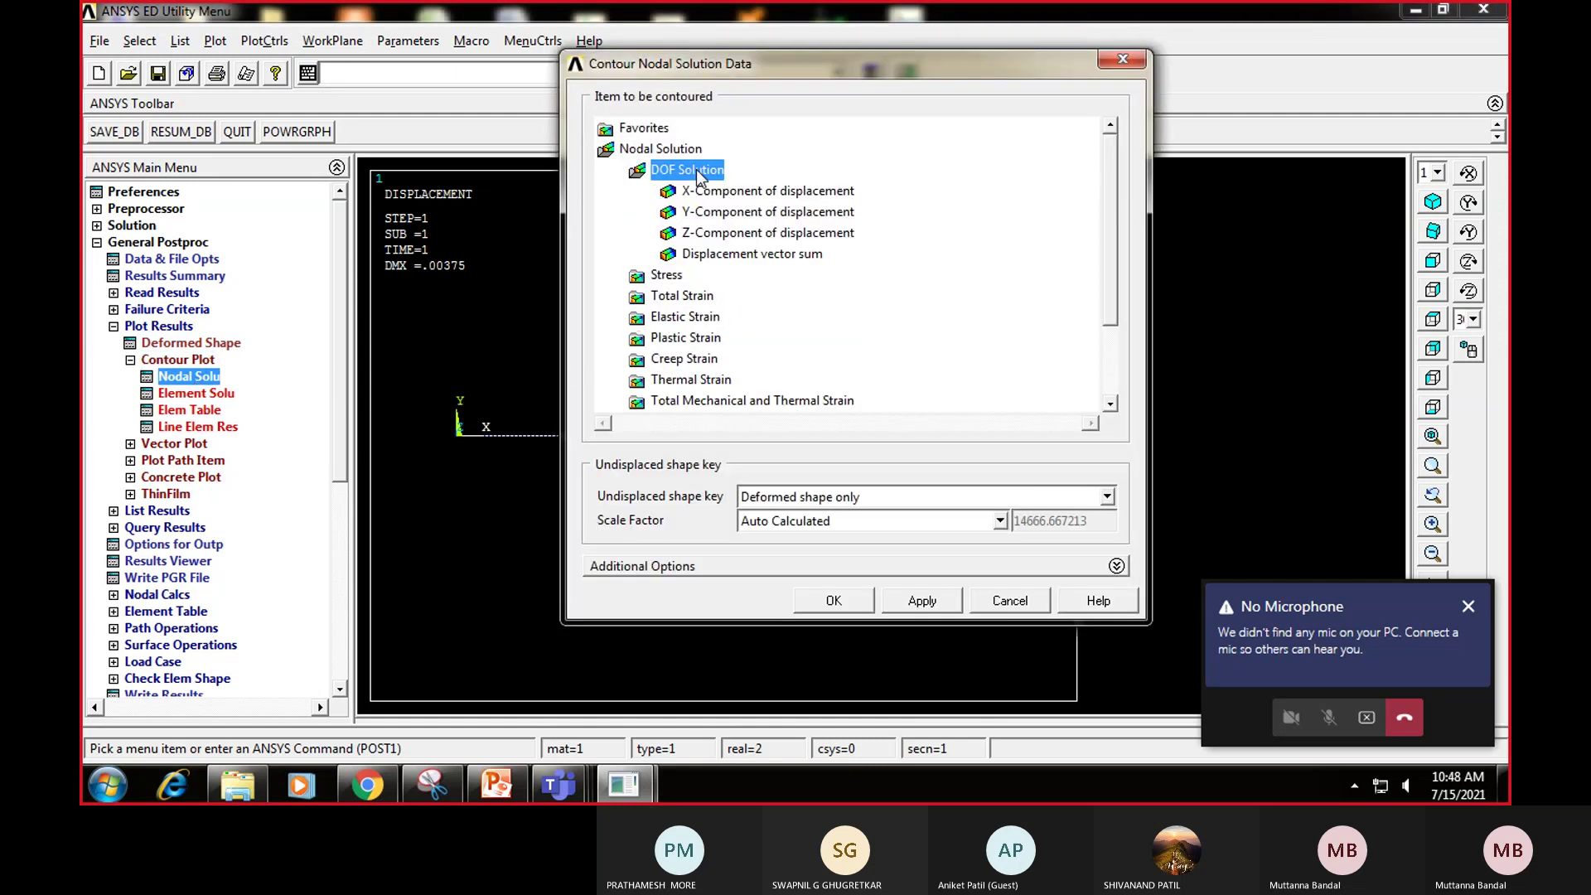
pyautogui.click(719, 192)
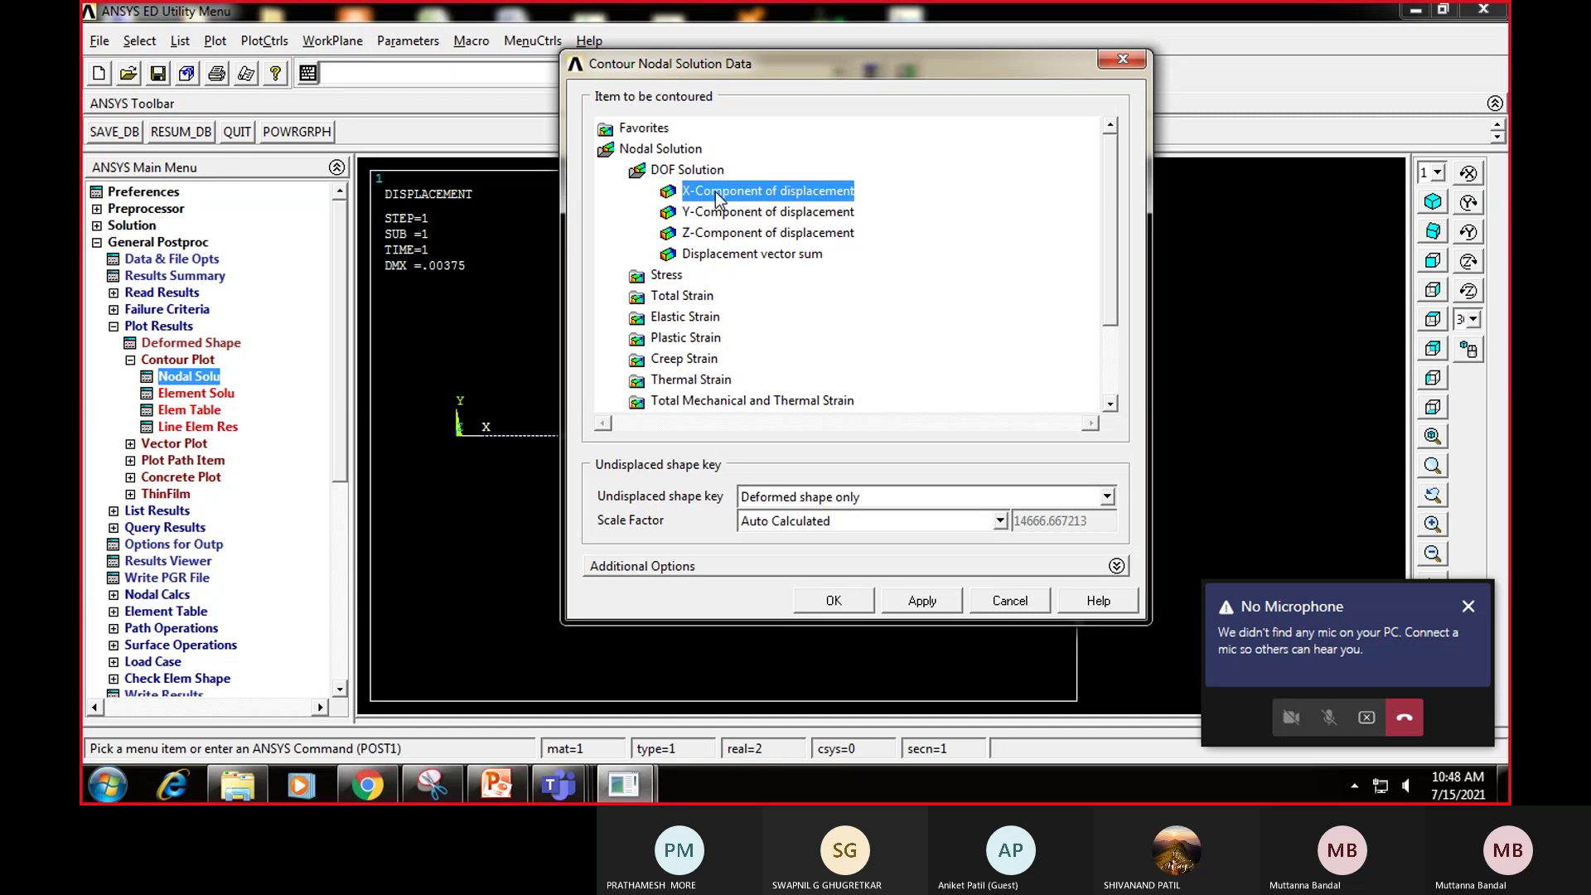
pyautogui.click(858, 604)
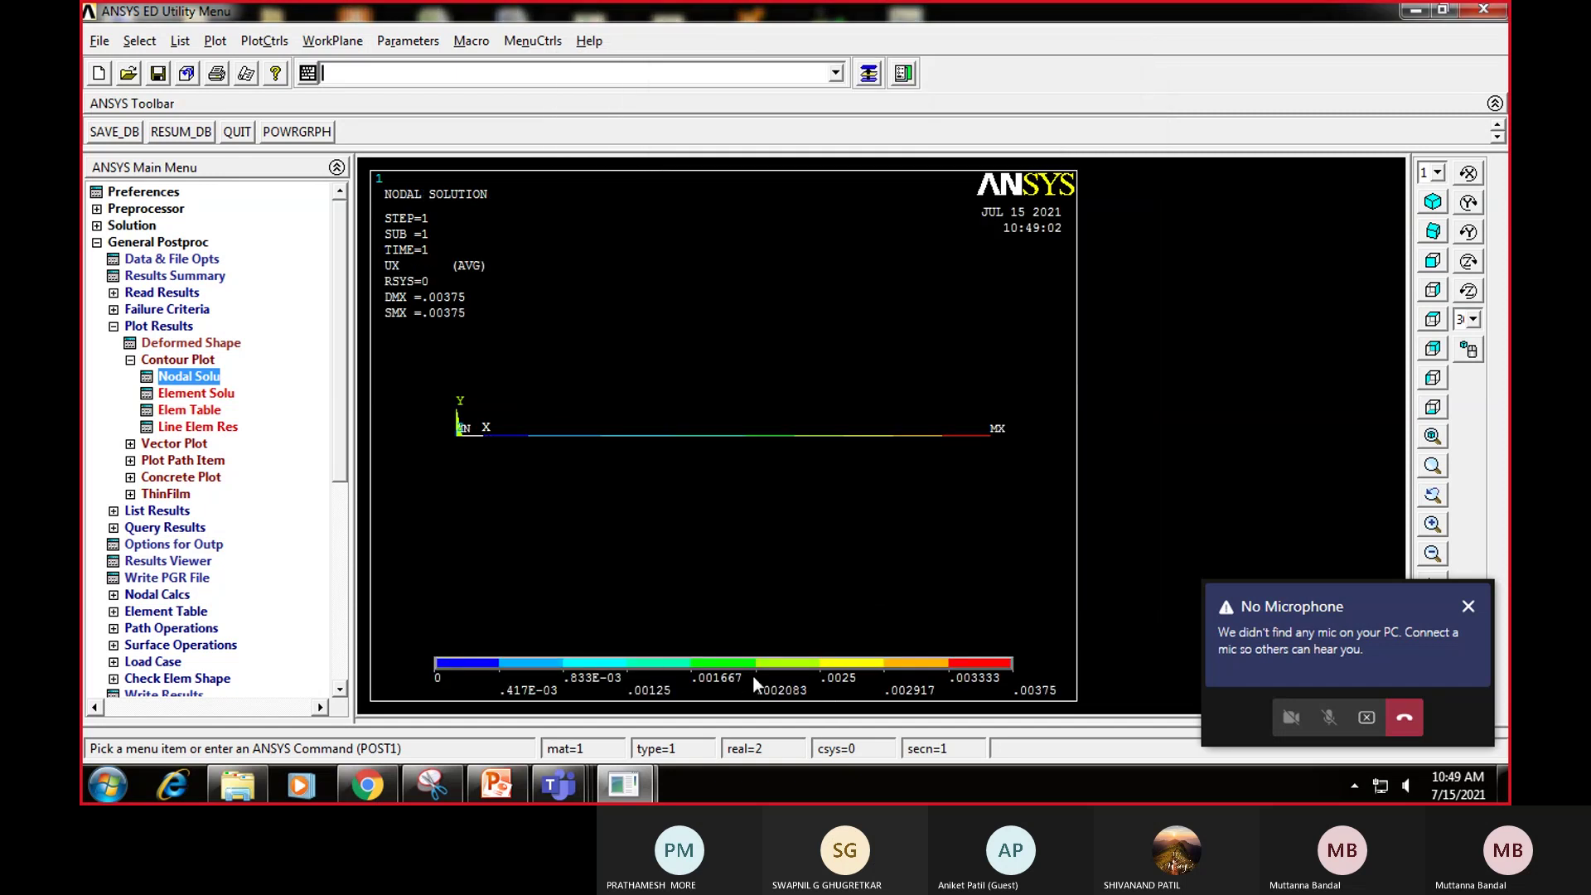
# Step: Plot nodal von Mises stress contours along the bar
pyautogui.click(189, 376)
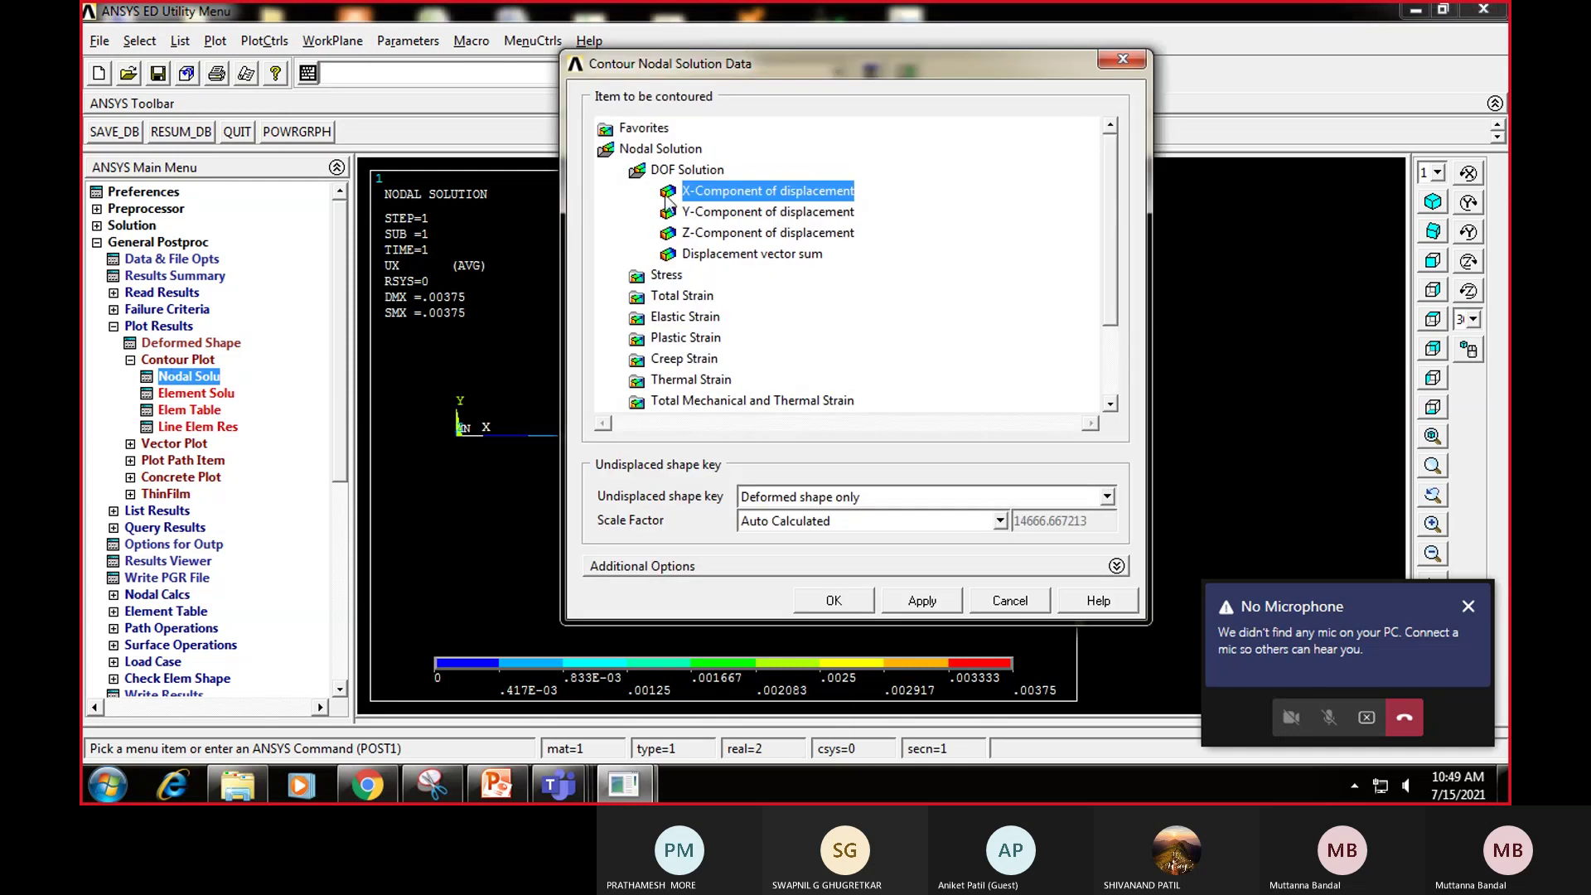
pyautogui.click(667, 275)
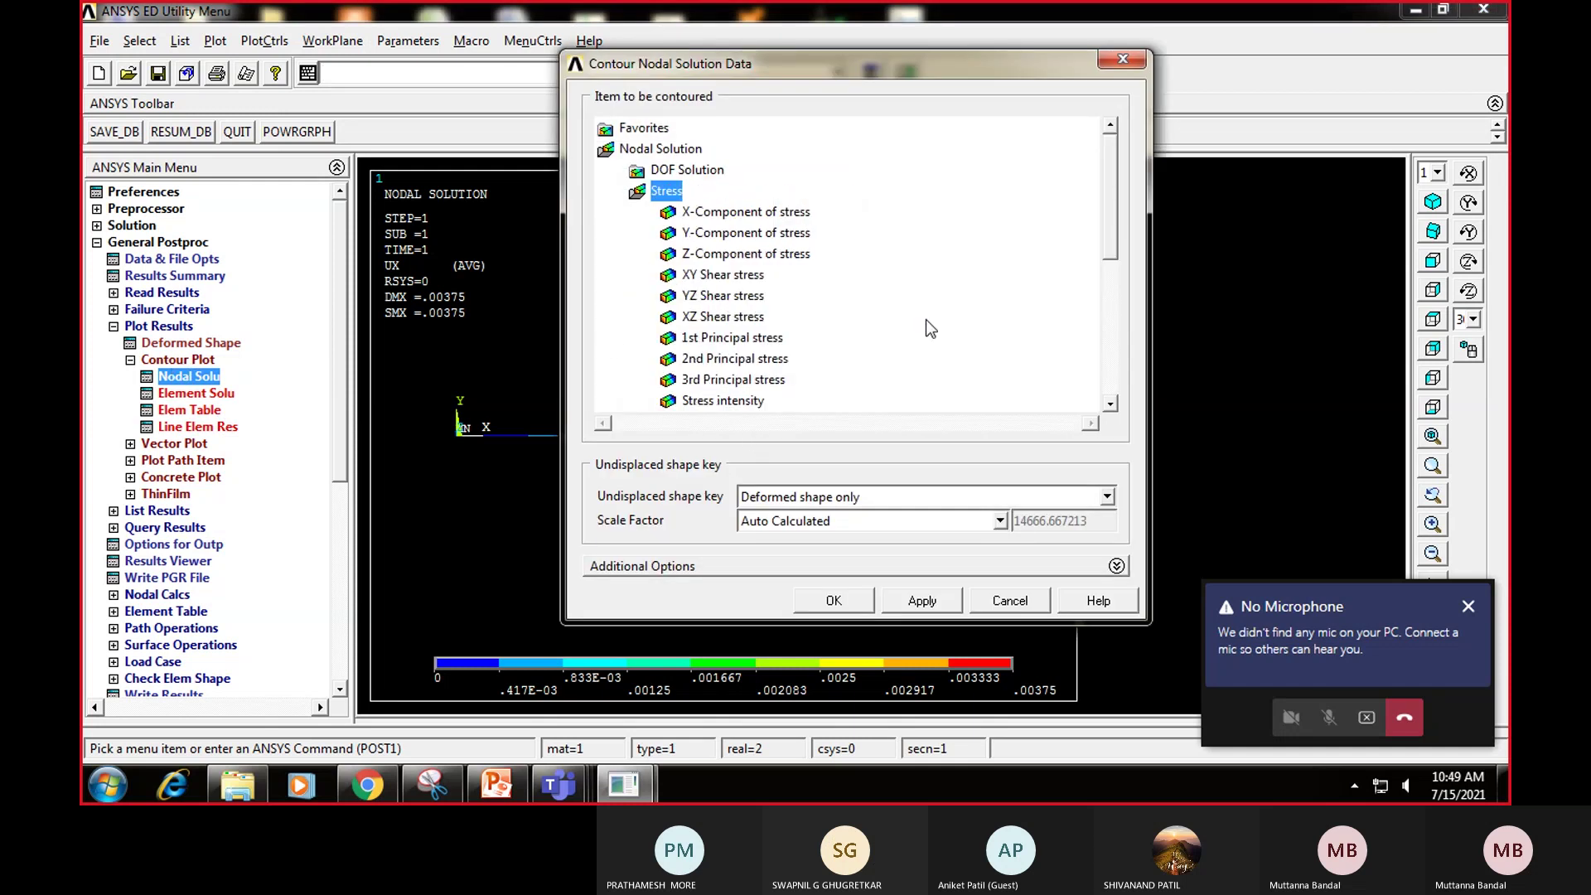
pyautogui.moveTo(1104, 204); pyautogui.dragTo(1110, 300)
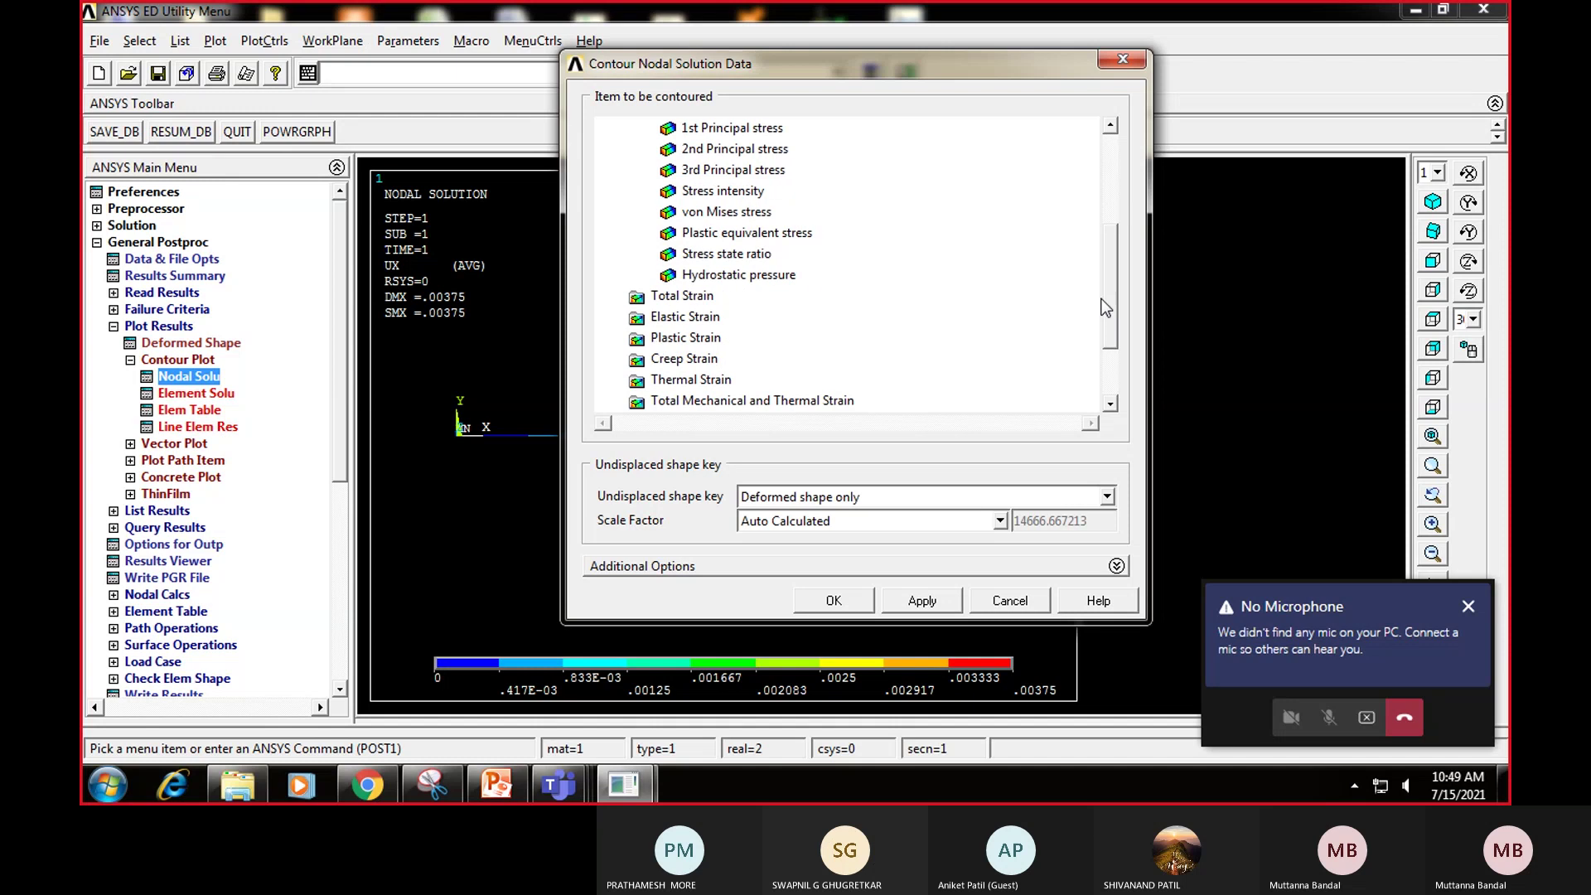
pyautogui.click(729, 212)
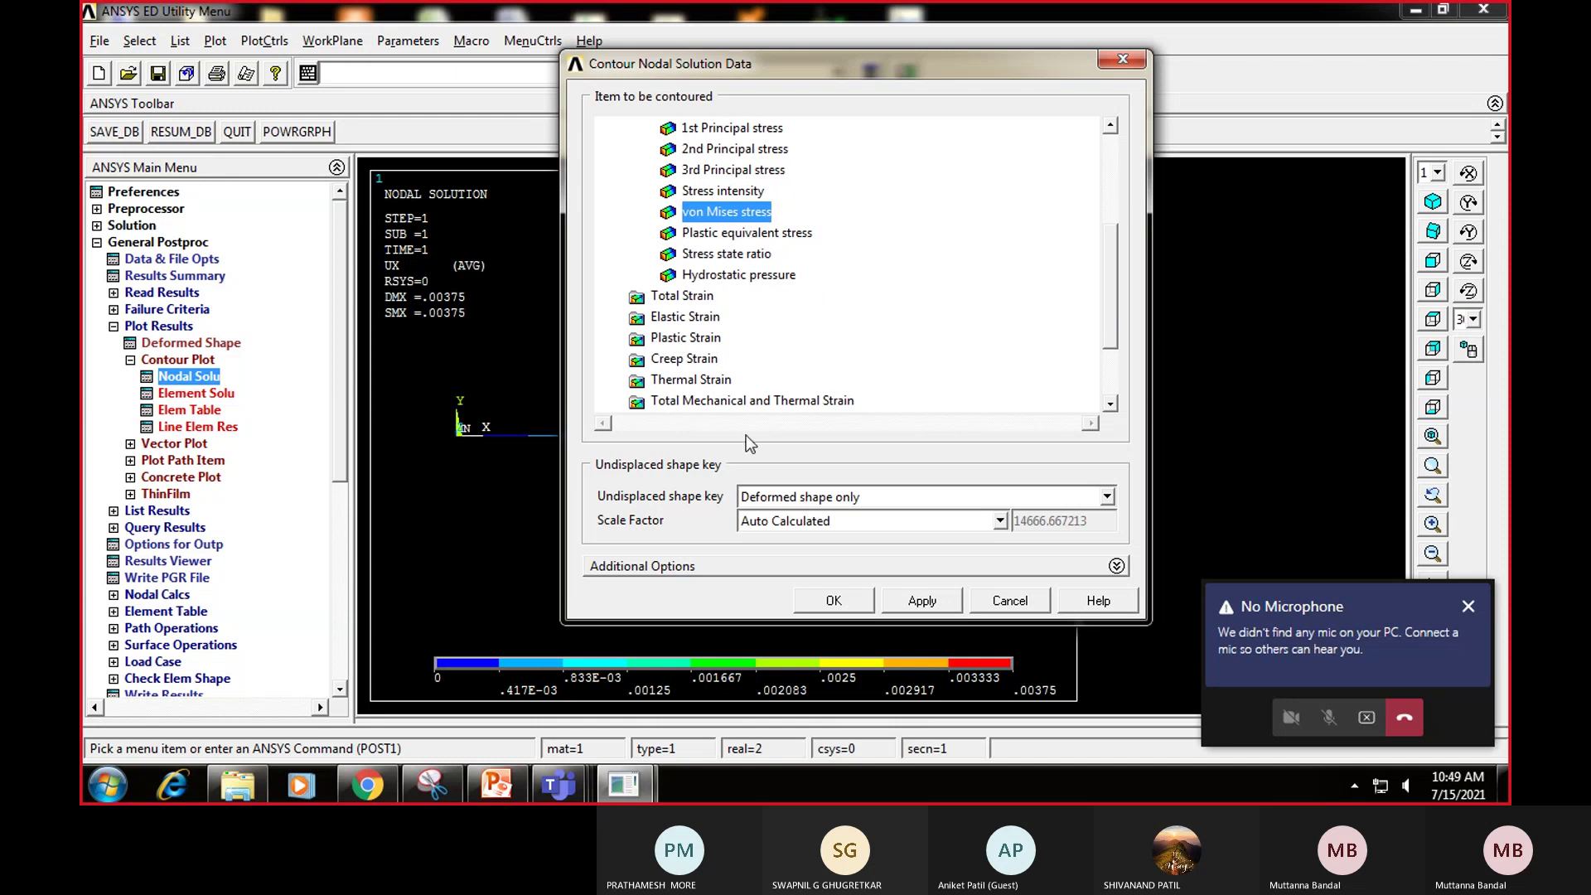
pyautogui.click(845, 607)
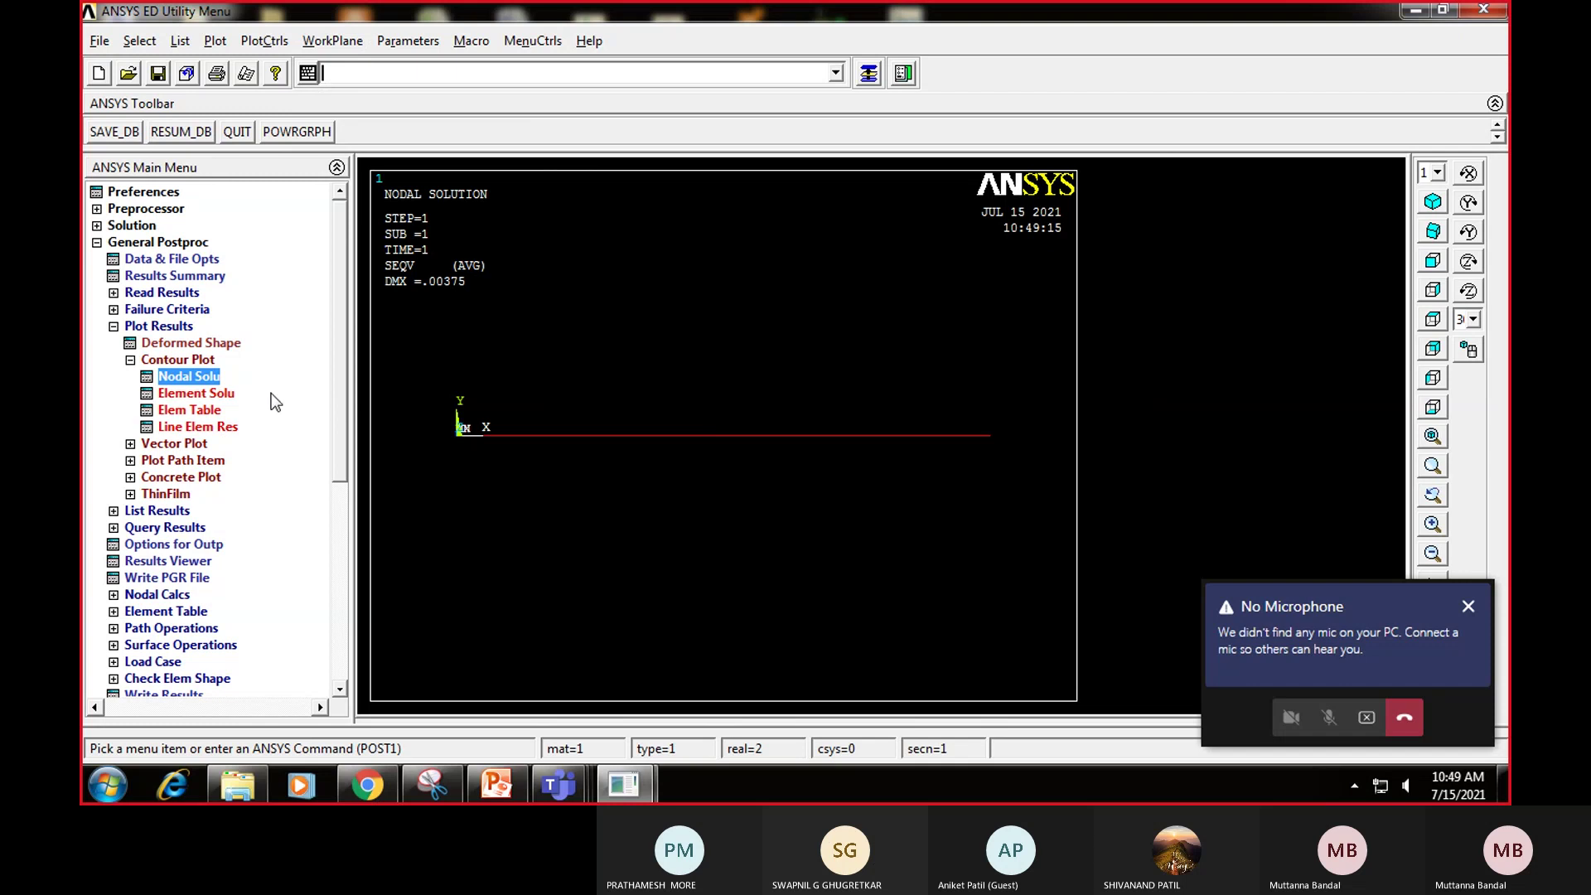
# Step: Plot nodal X-component stress (SX) contours, then open the Element Solu contour dialog
pyautogui.click(189, 378)
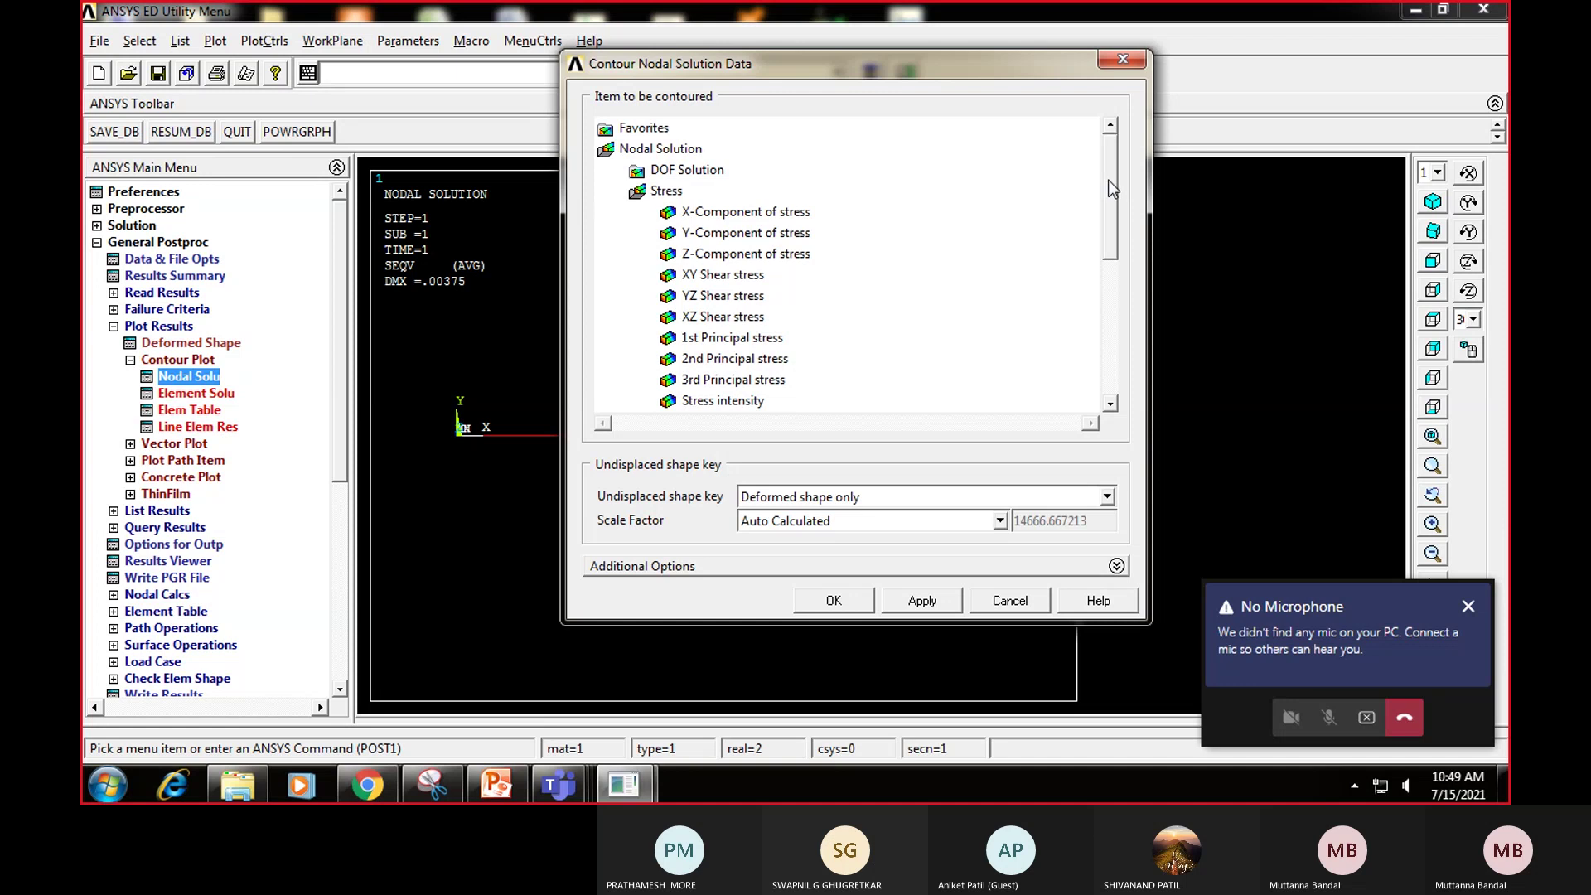
pyautogui.moveTo(1107, 182); pyautogui.dragTo(1112, 225)
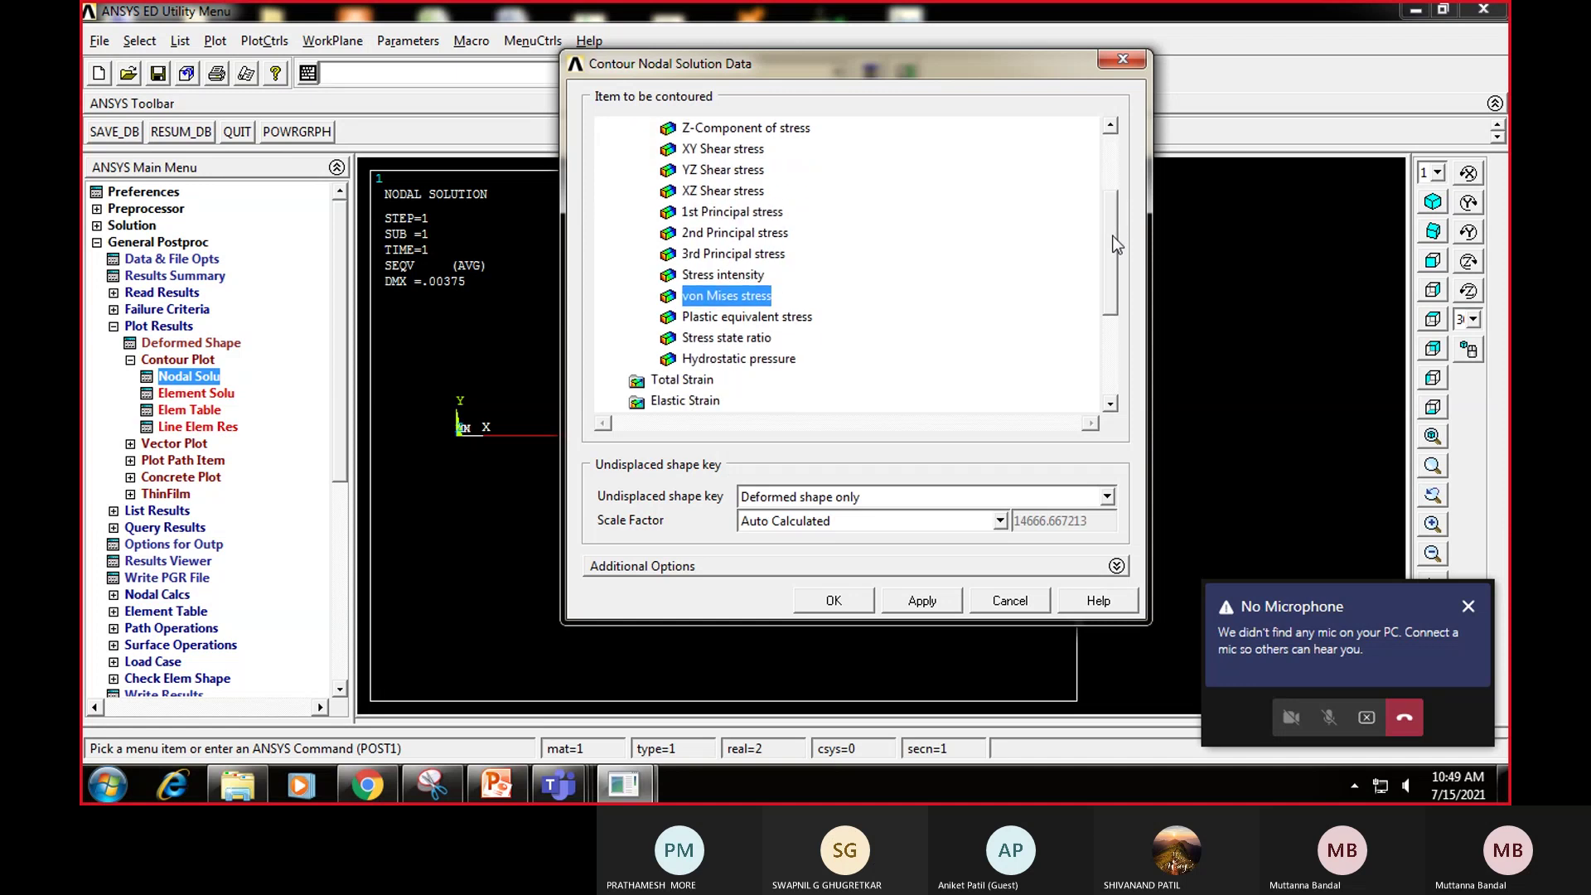
pyautogui.moveTo(1116, 245); pyautogui.dragTo(1116, 207)
pyautogui.click(734, 169)
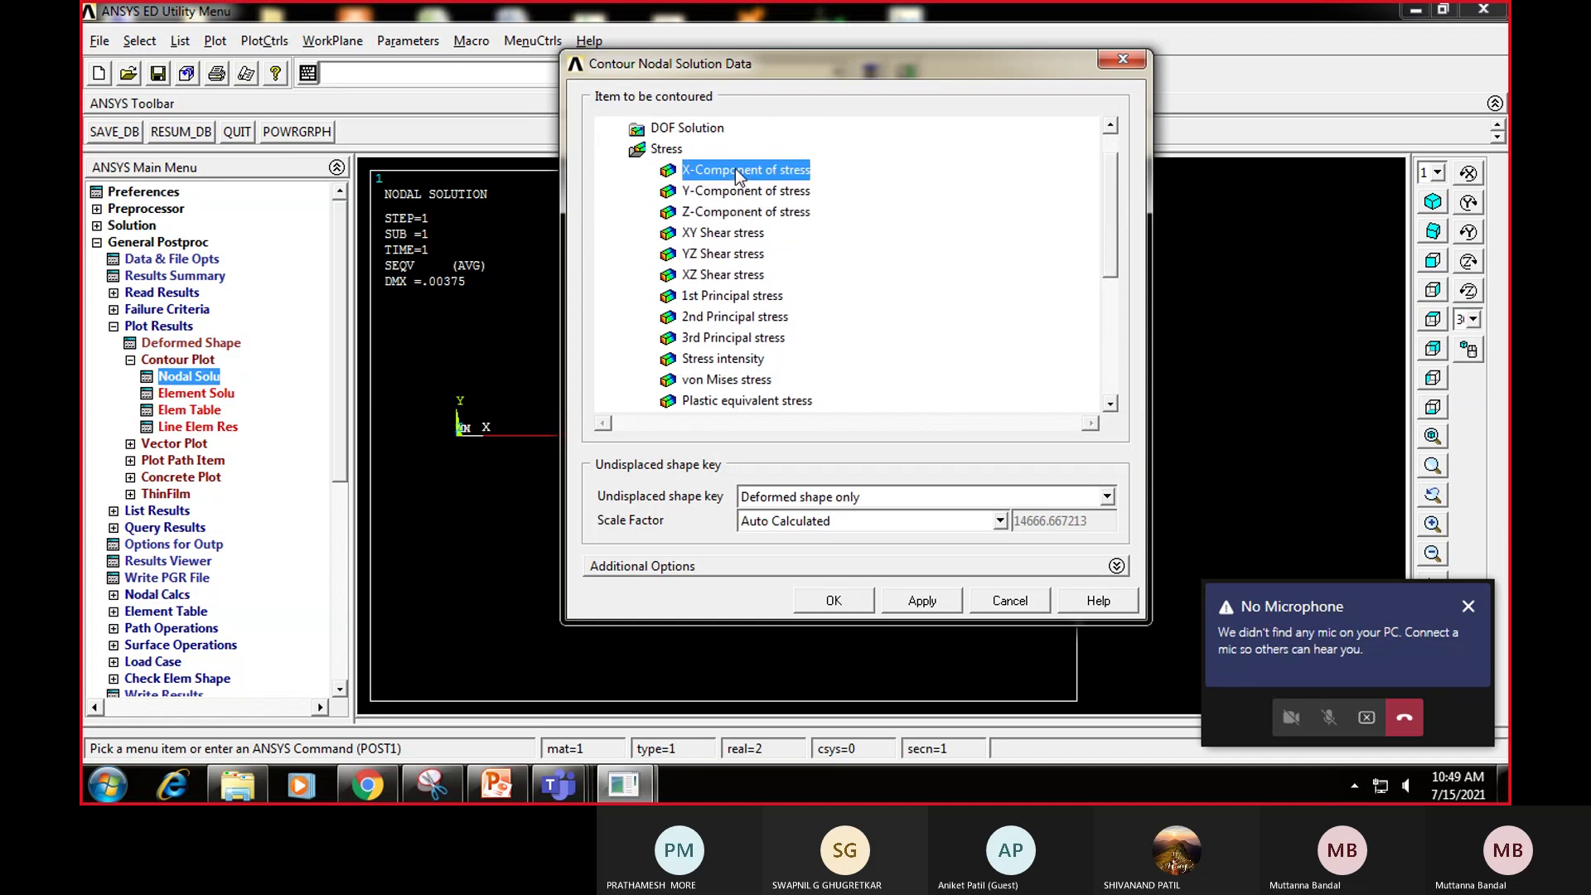
pyautogui.click(834, 600)
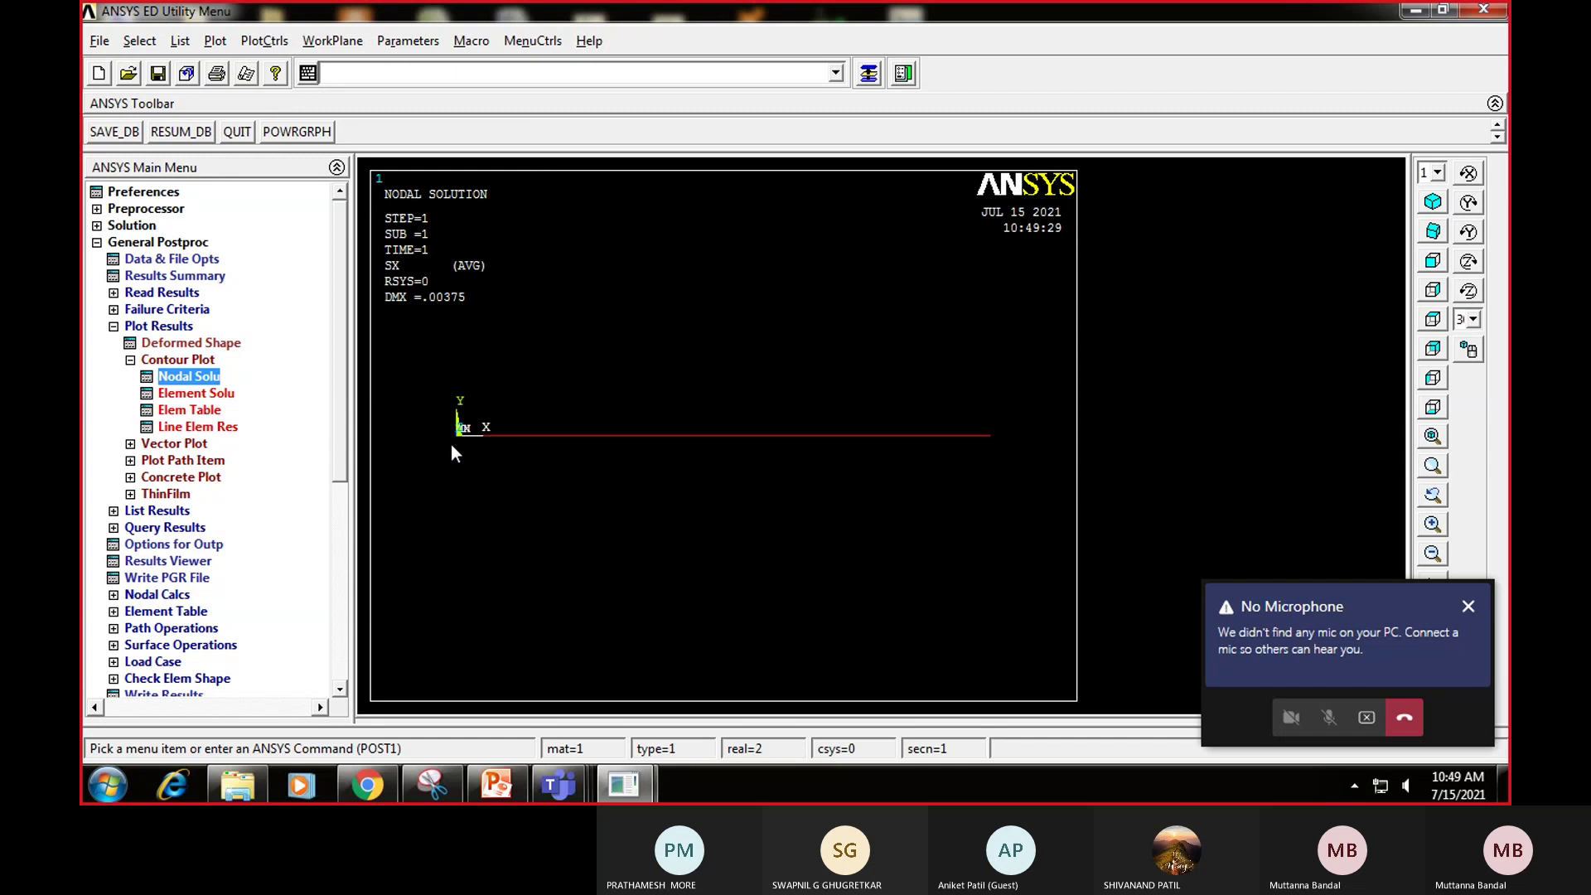
pyautogui.click(190, 393)
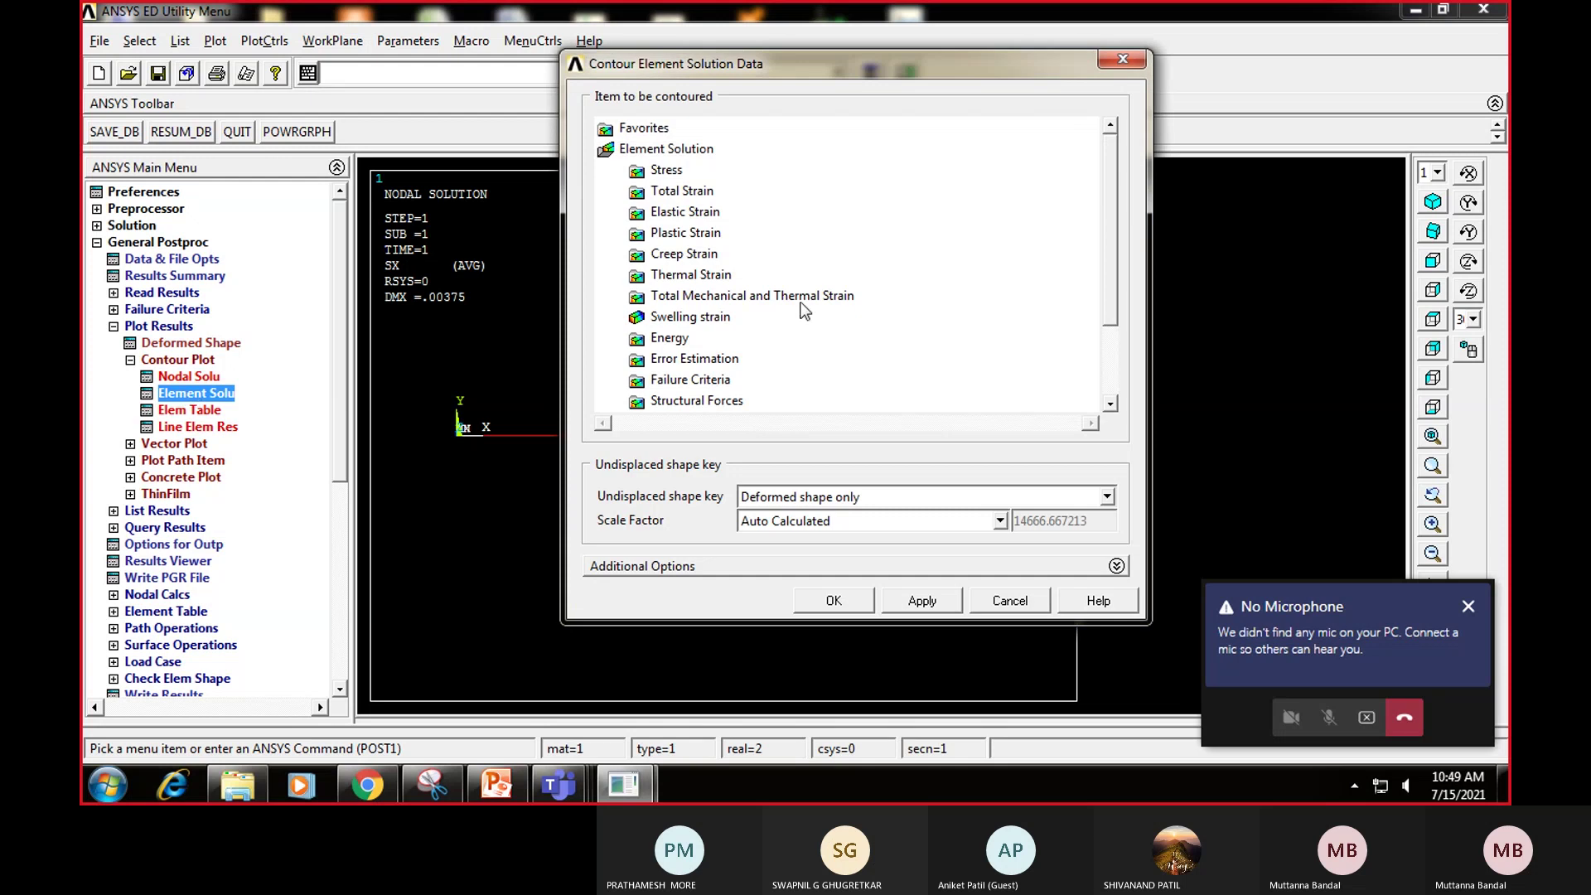
# Step: Plot element von Mises stress contours for the bar
pyautogui.click(666, 171)
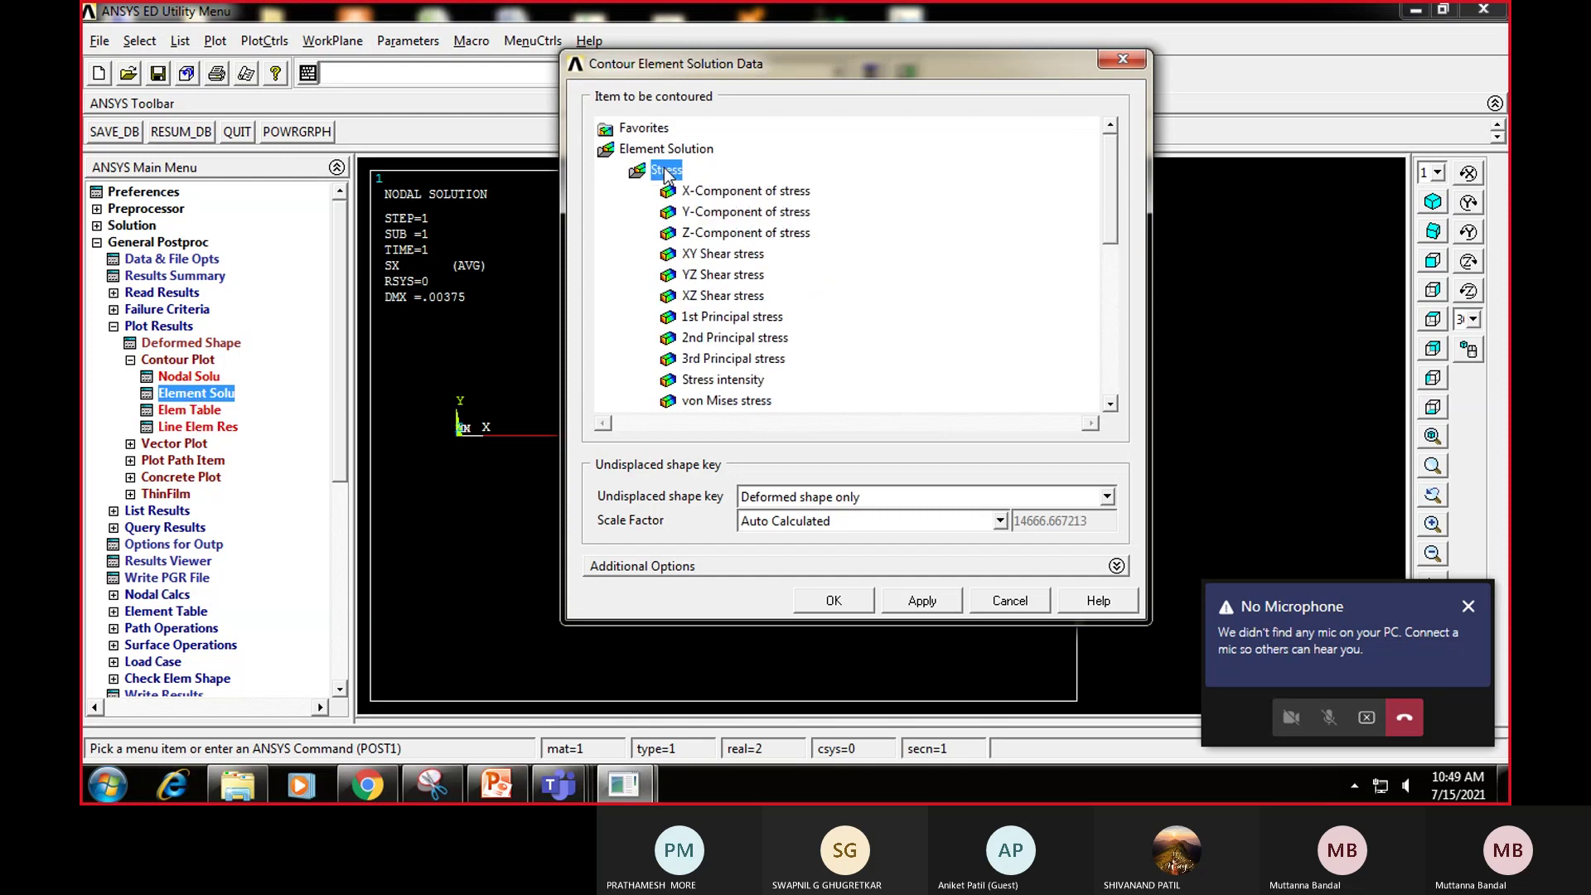
pyautogui.click(727, 401)
pyautogui.click(834, 601)
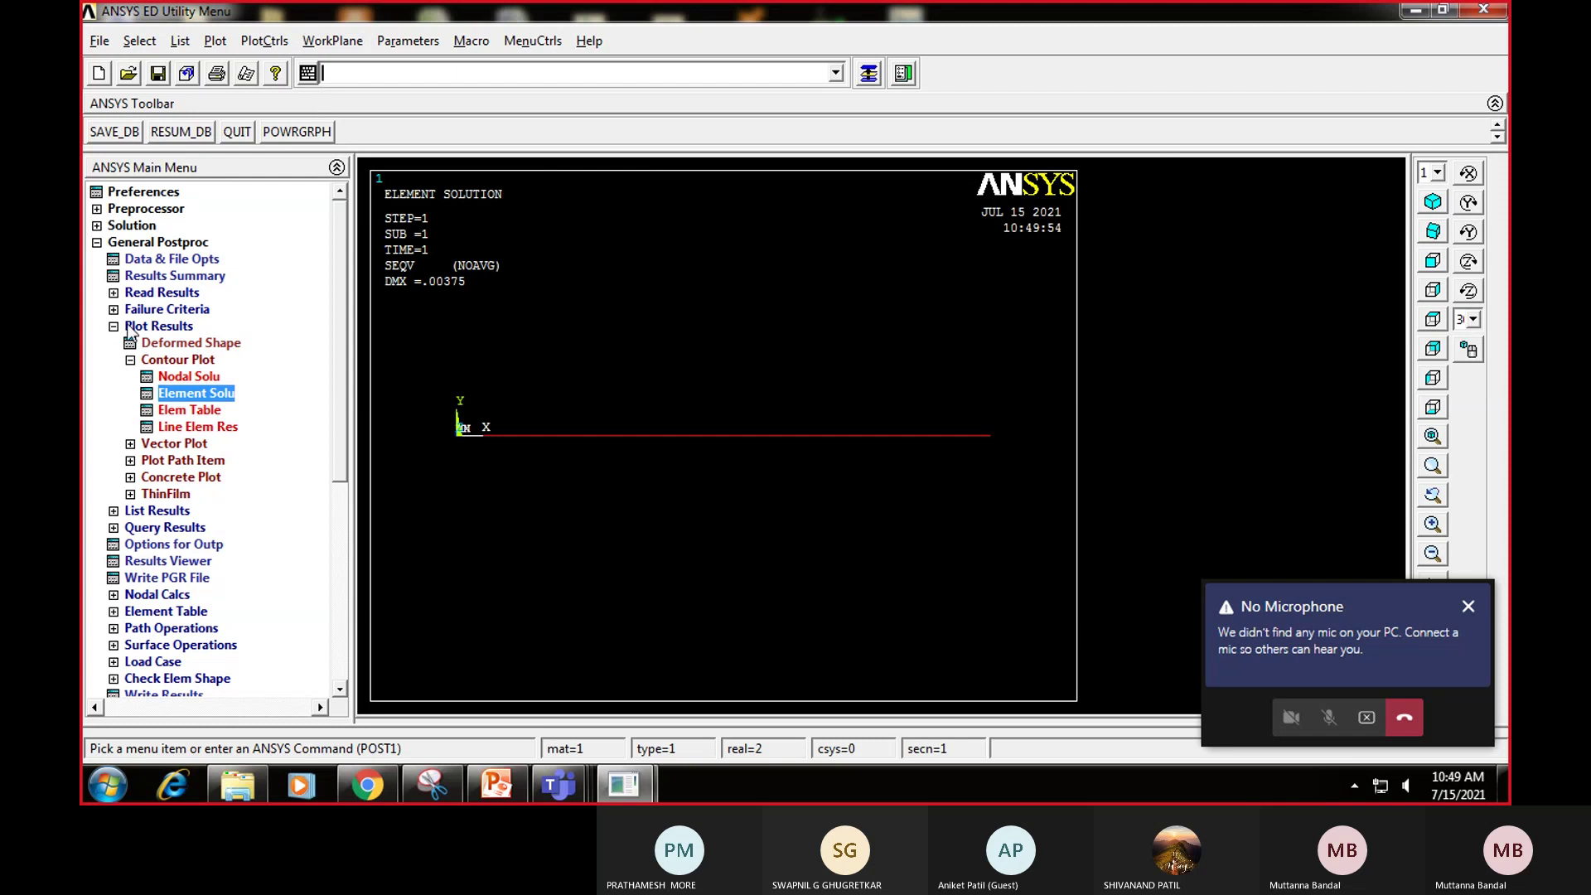
# Step: Replot nodal UX displacement contours, ranging from 0 to .00375
pyautogui.doubleClick(174, 377)
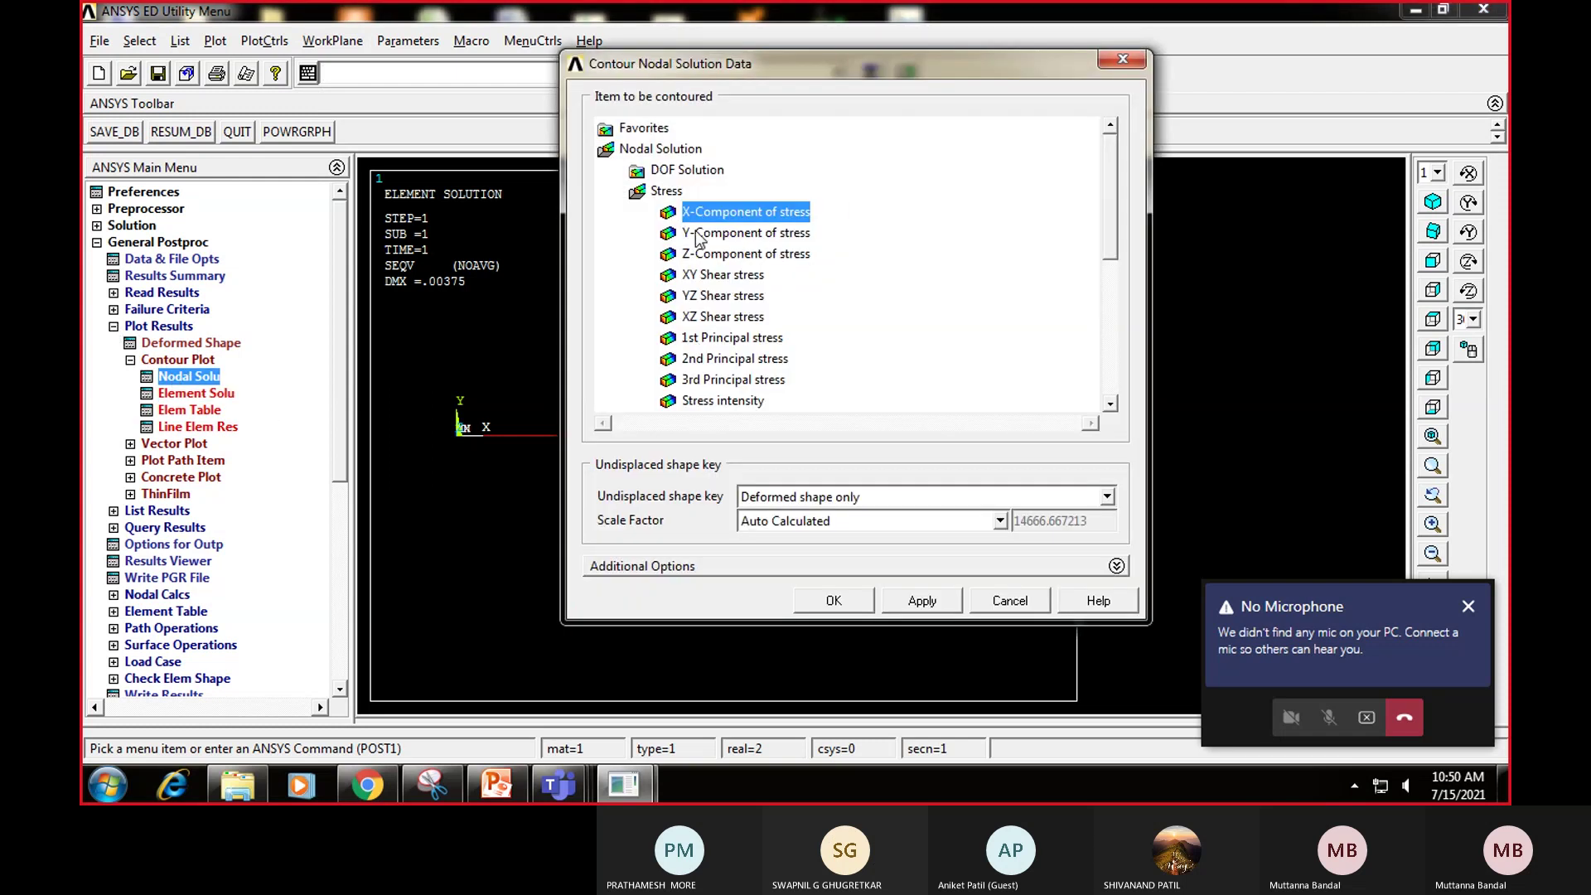
pyautogui.click(674, 172)
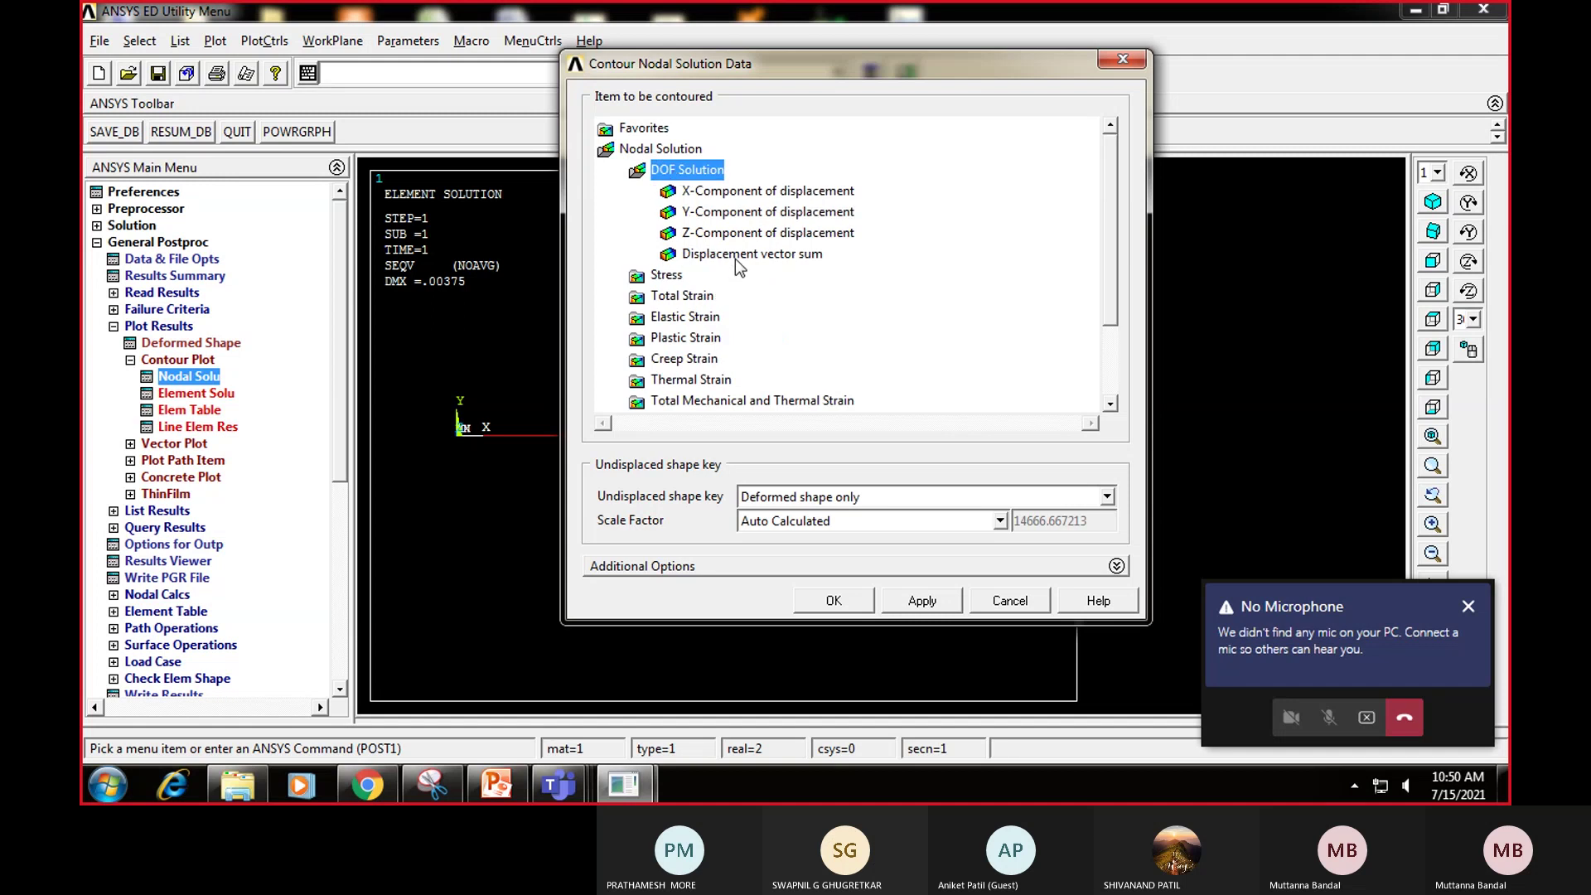
pyautogui.click(801, 190)
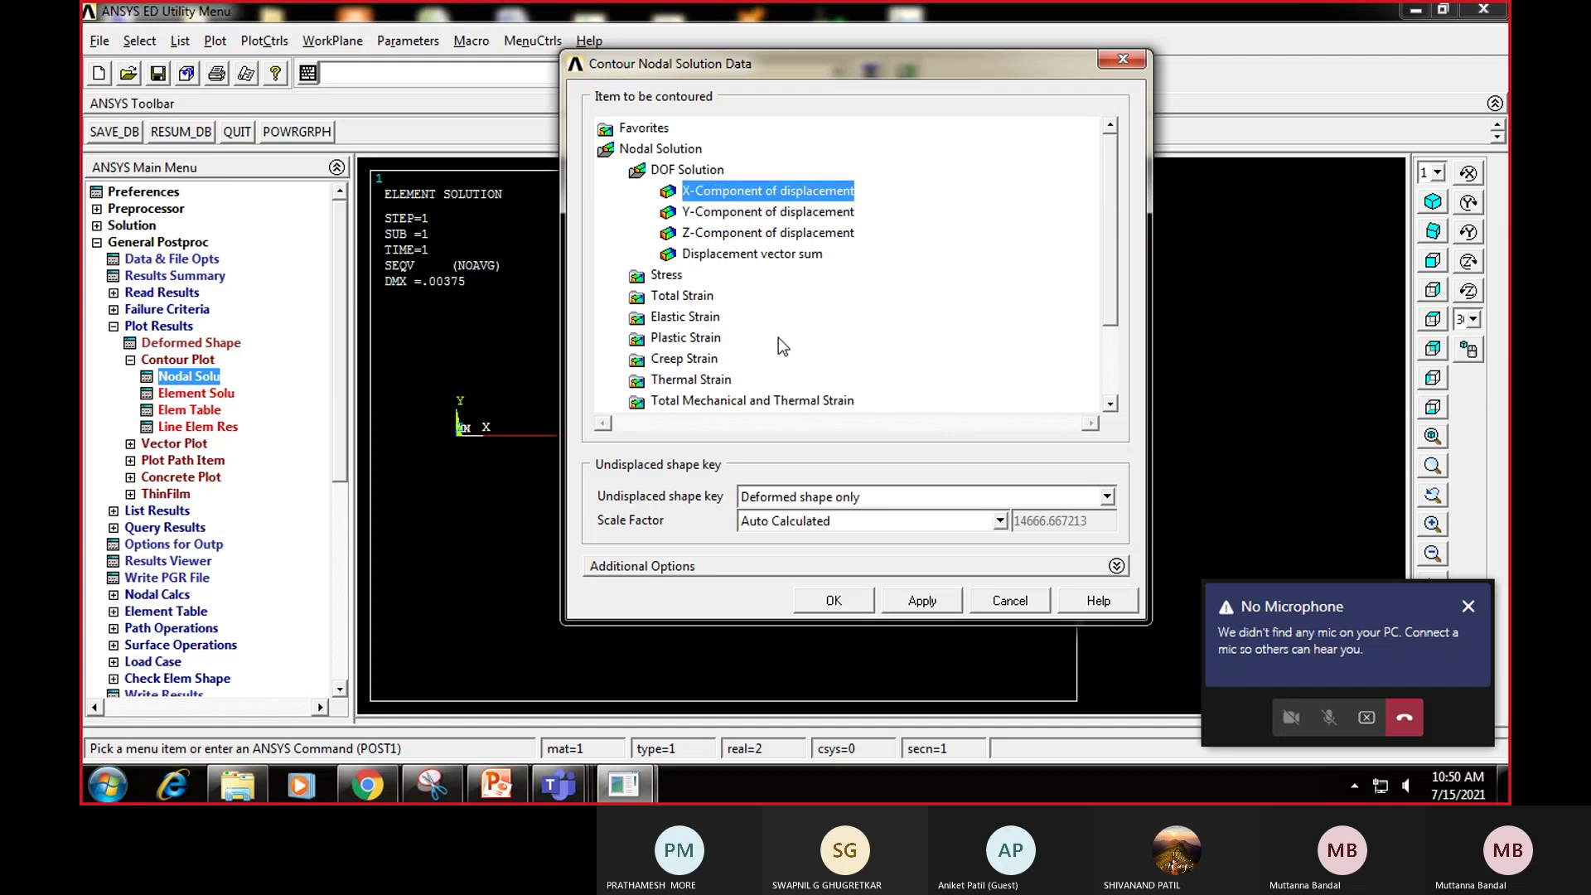
pyautogui.click(852, 593)
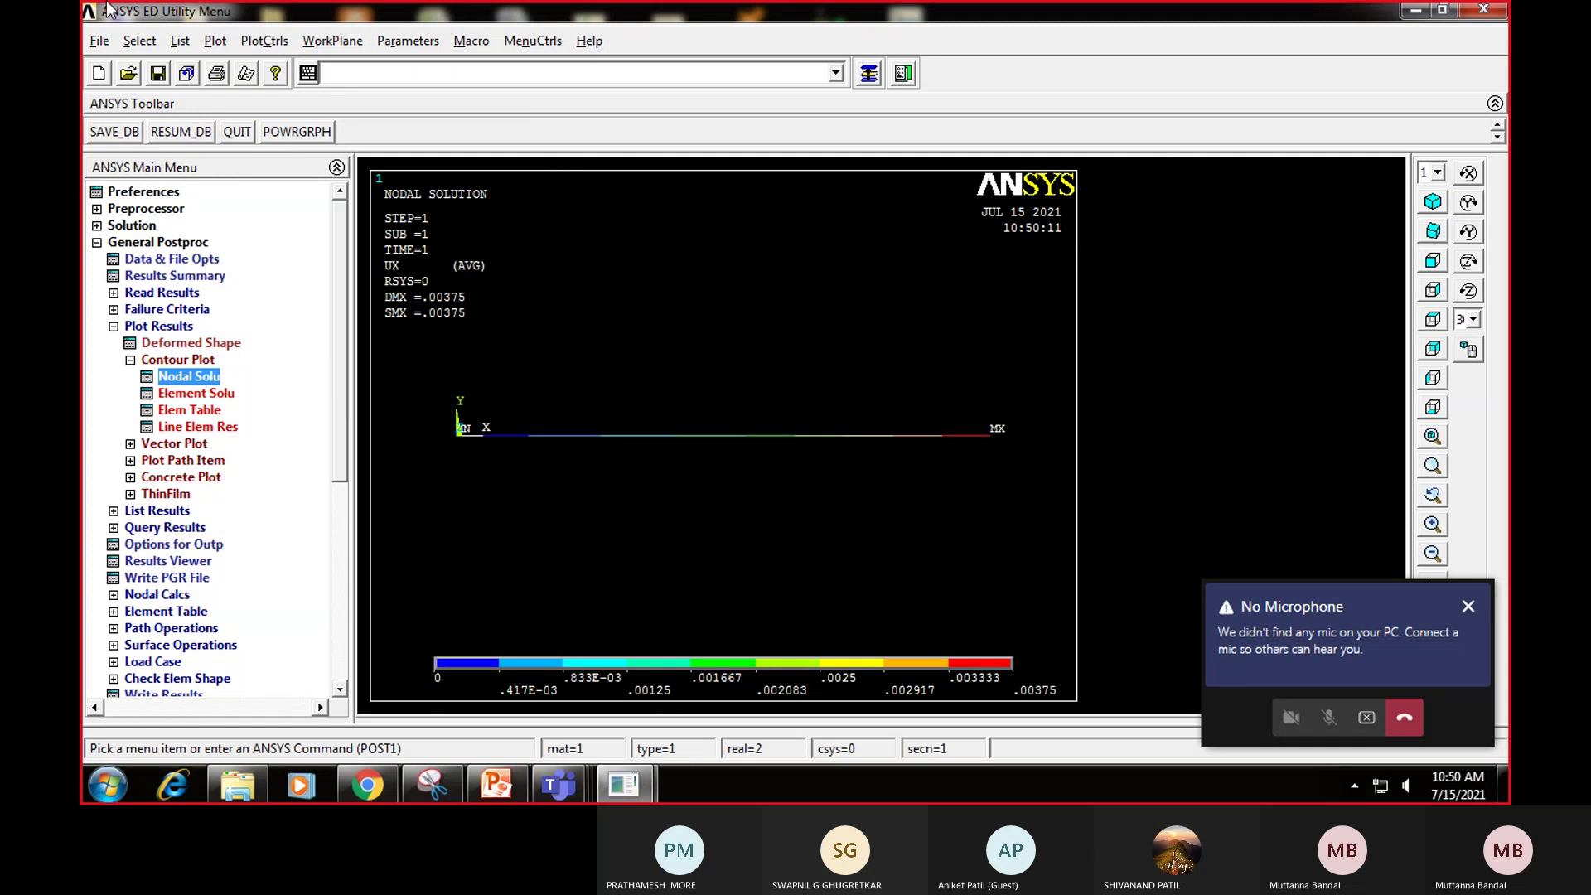
# Step: Save the database as stepped_bar.db in the Contacts folder via Save as
pyautogui.click(99, 42)
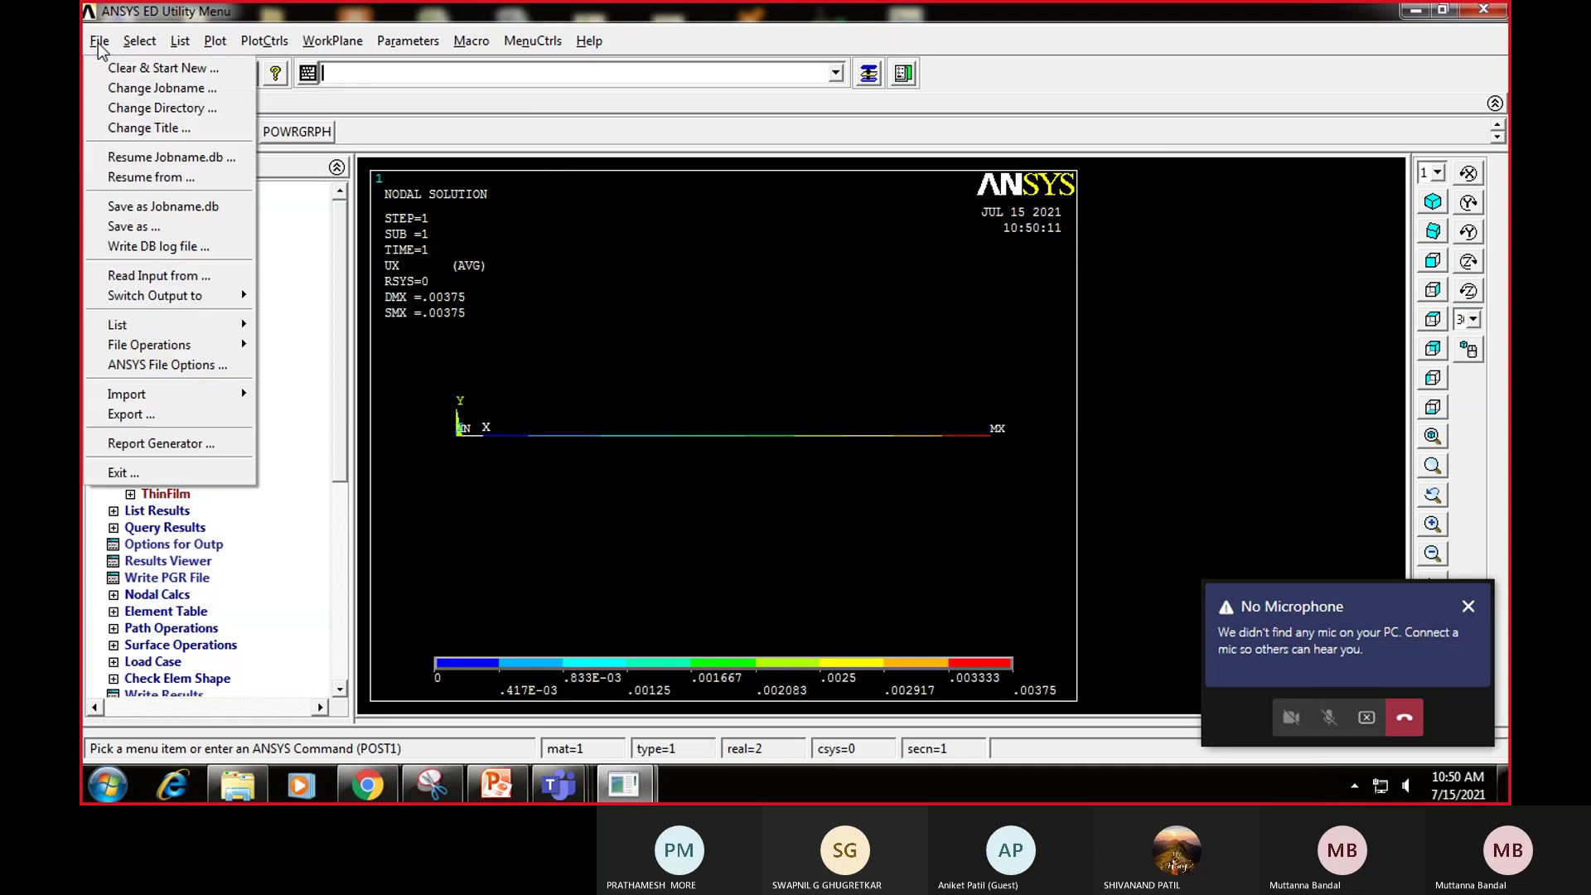
pyautogui.click(135, 227)
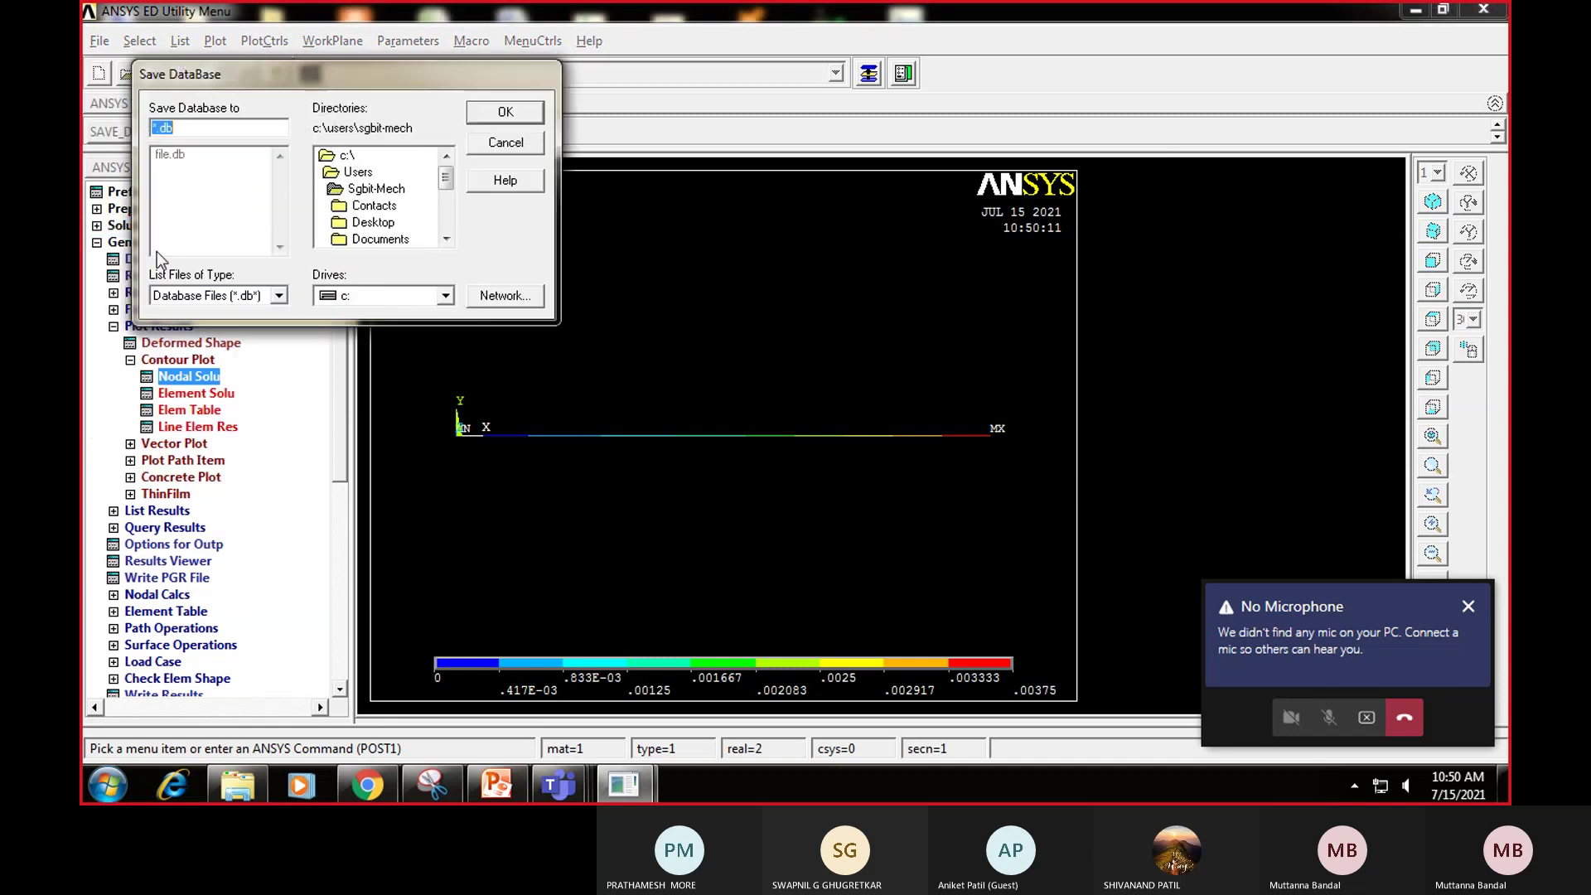
pyautogui.doubleClick(382, 206)
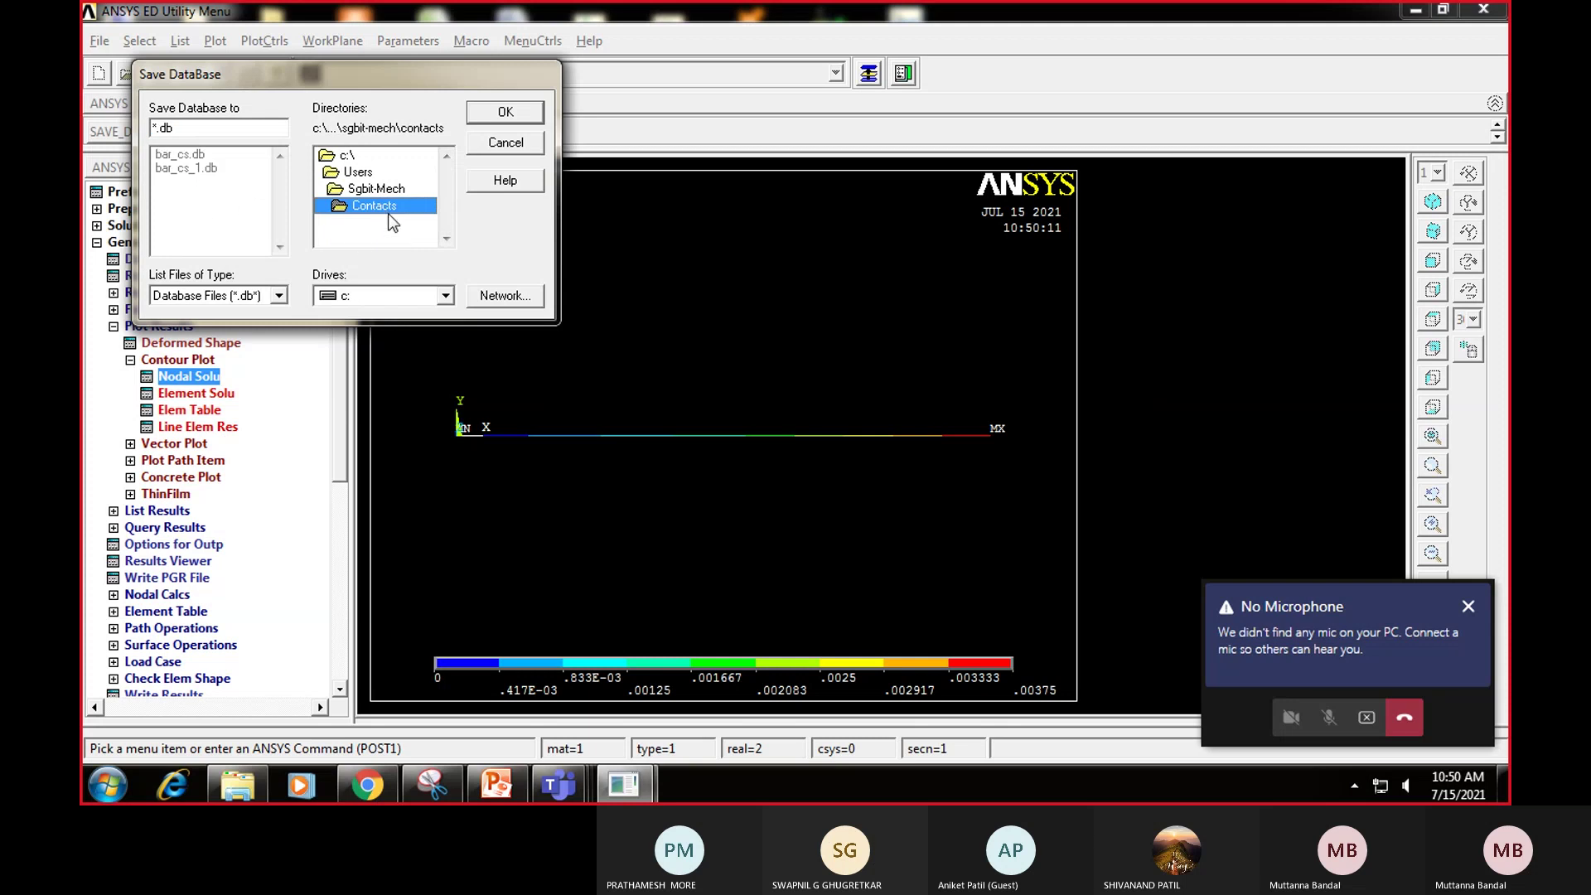
pyautogui.click(147, 125)
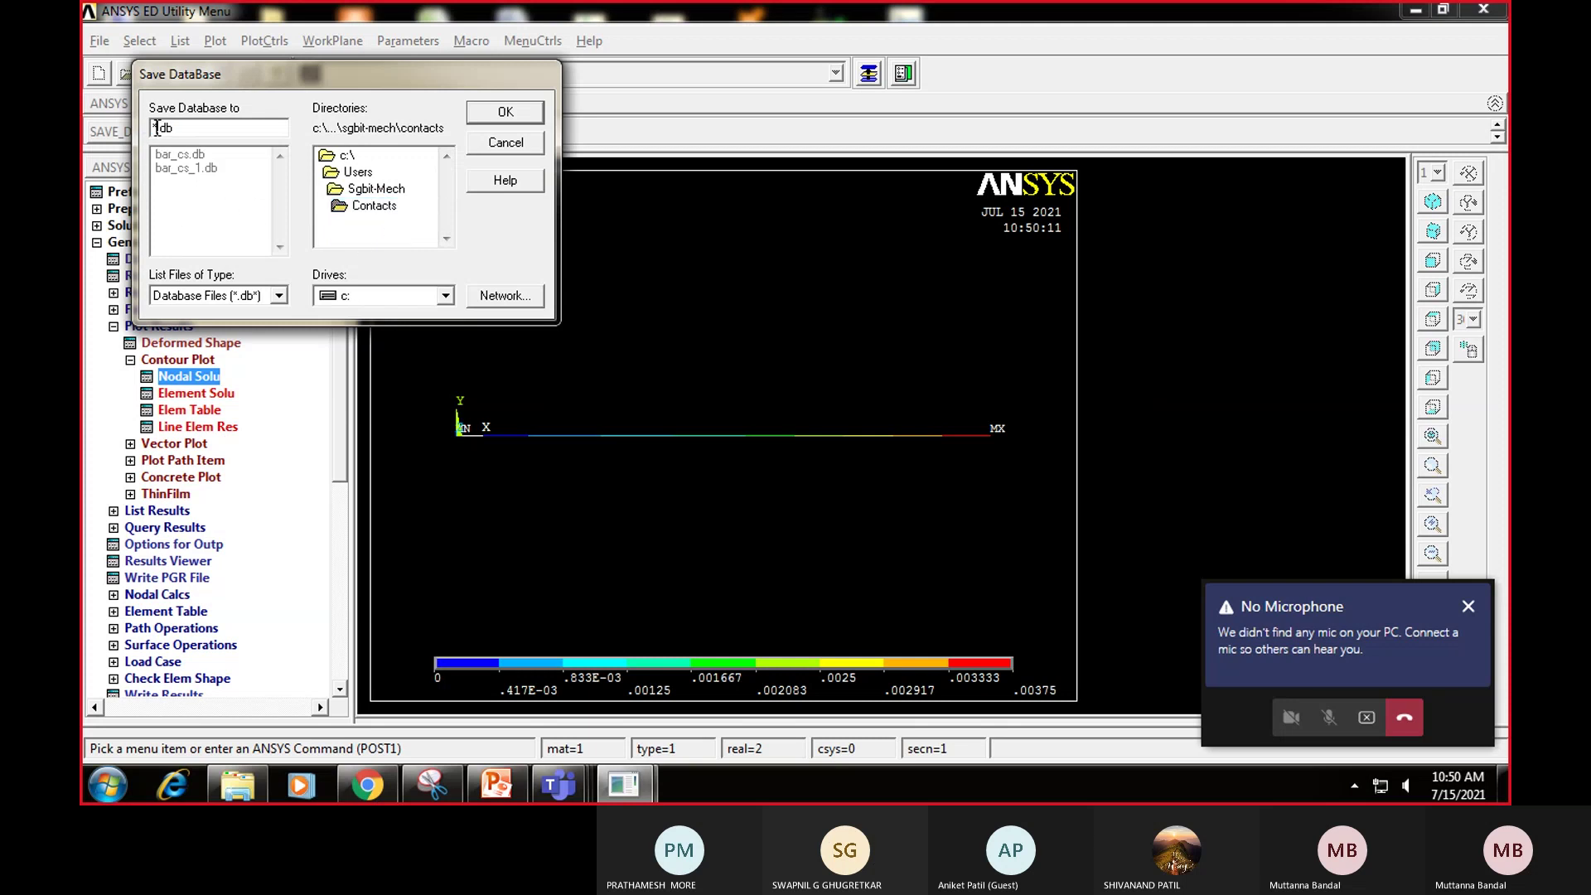
pyautogui.press('Delete')
pyautogui.write('stepped_bar')
pyautogui.click(526, 112)
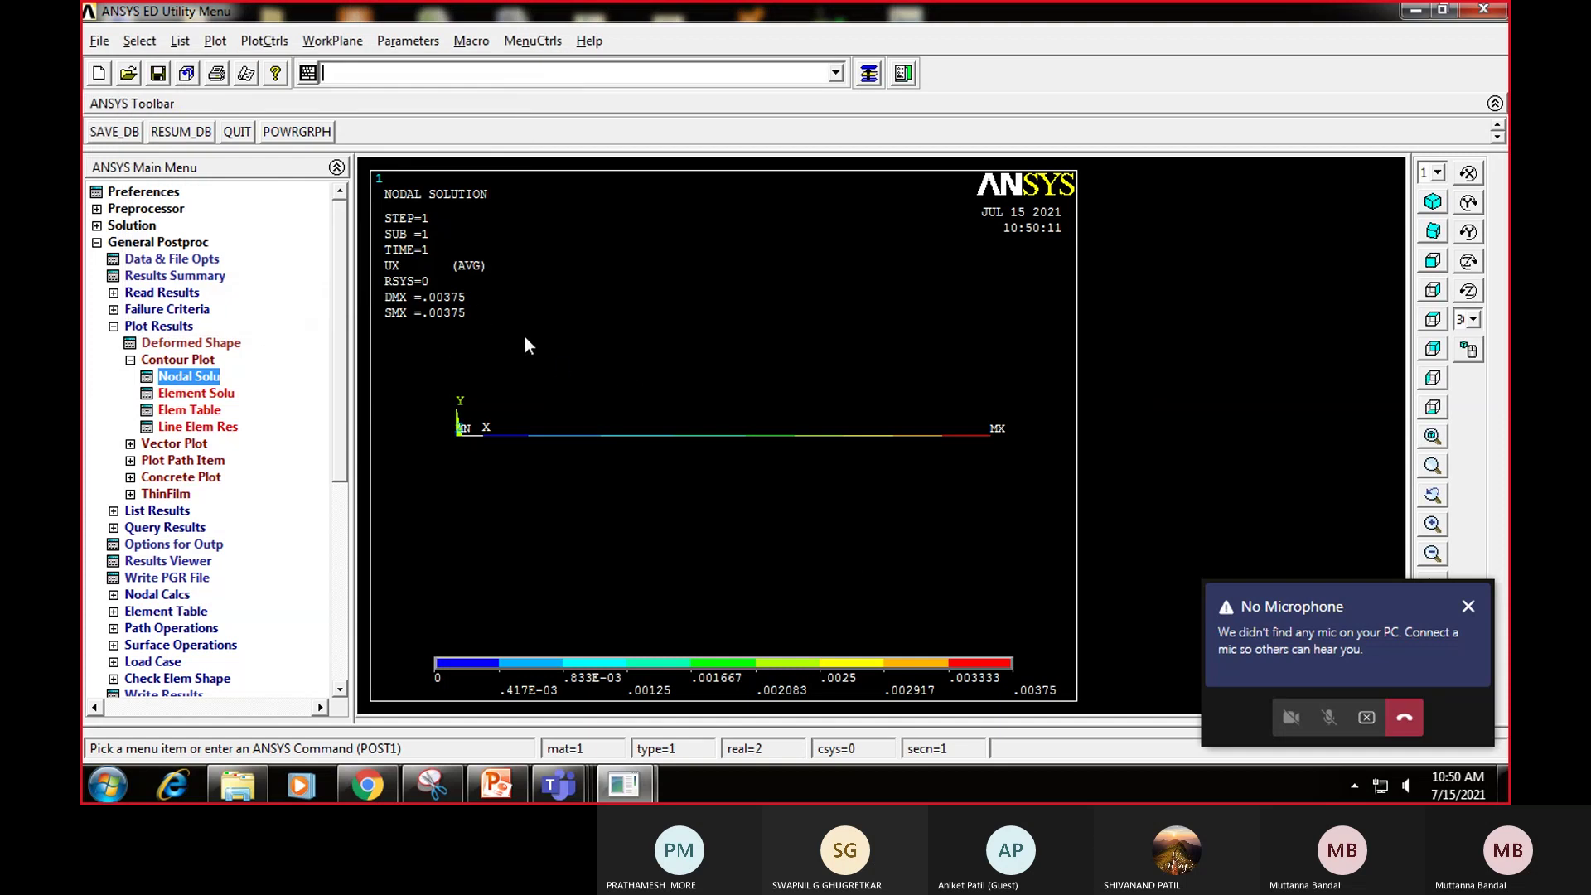
# Step: Run Clear & Start New with 'Do not read file' and confirm the /CLEAR
pyautogui.click(100, 42)
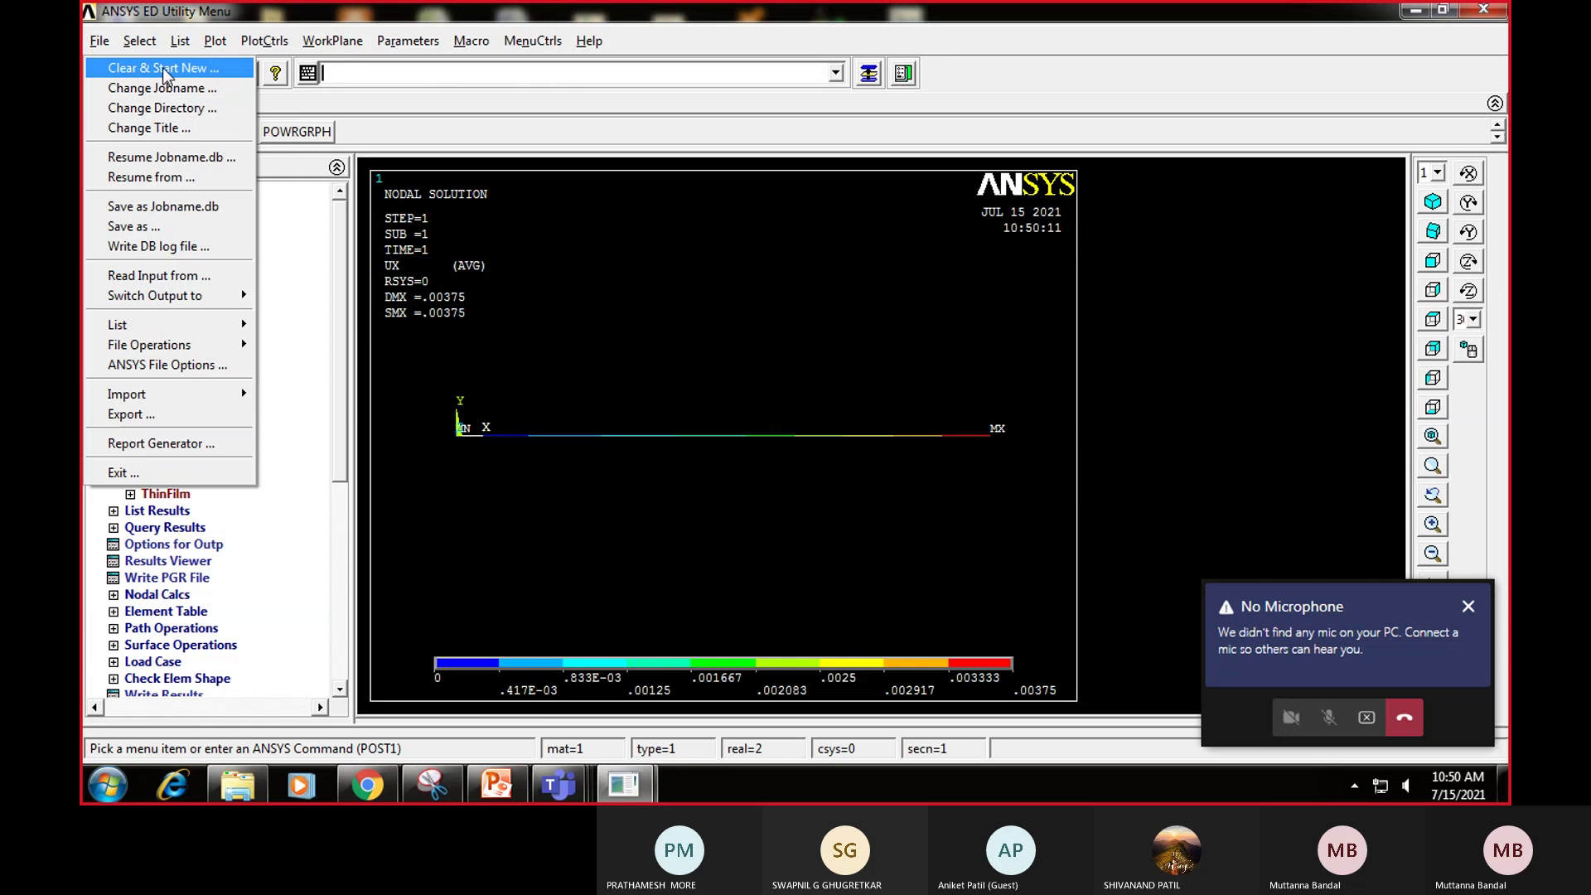
pyautogui.click(165, 68)
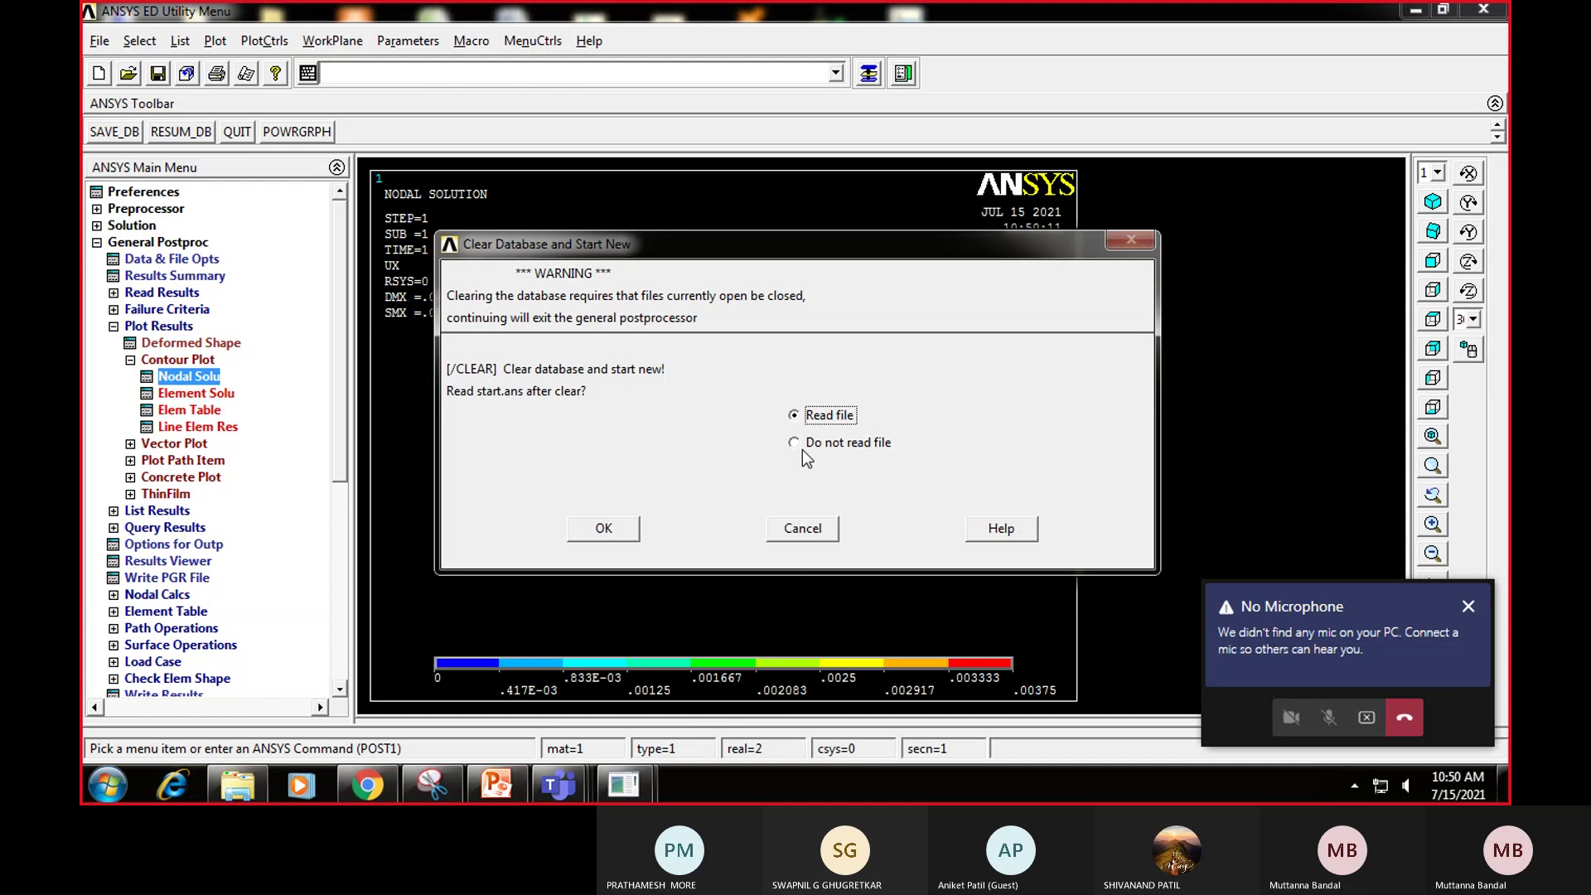
pyautogui.click(801, 444)
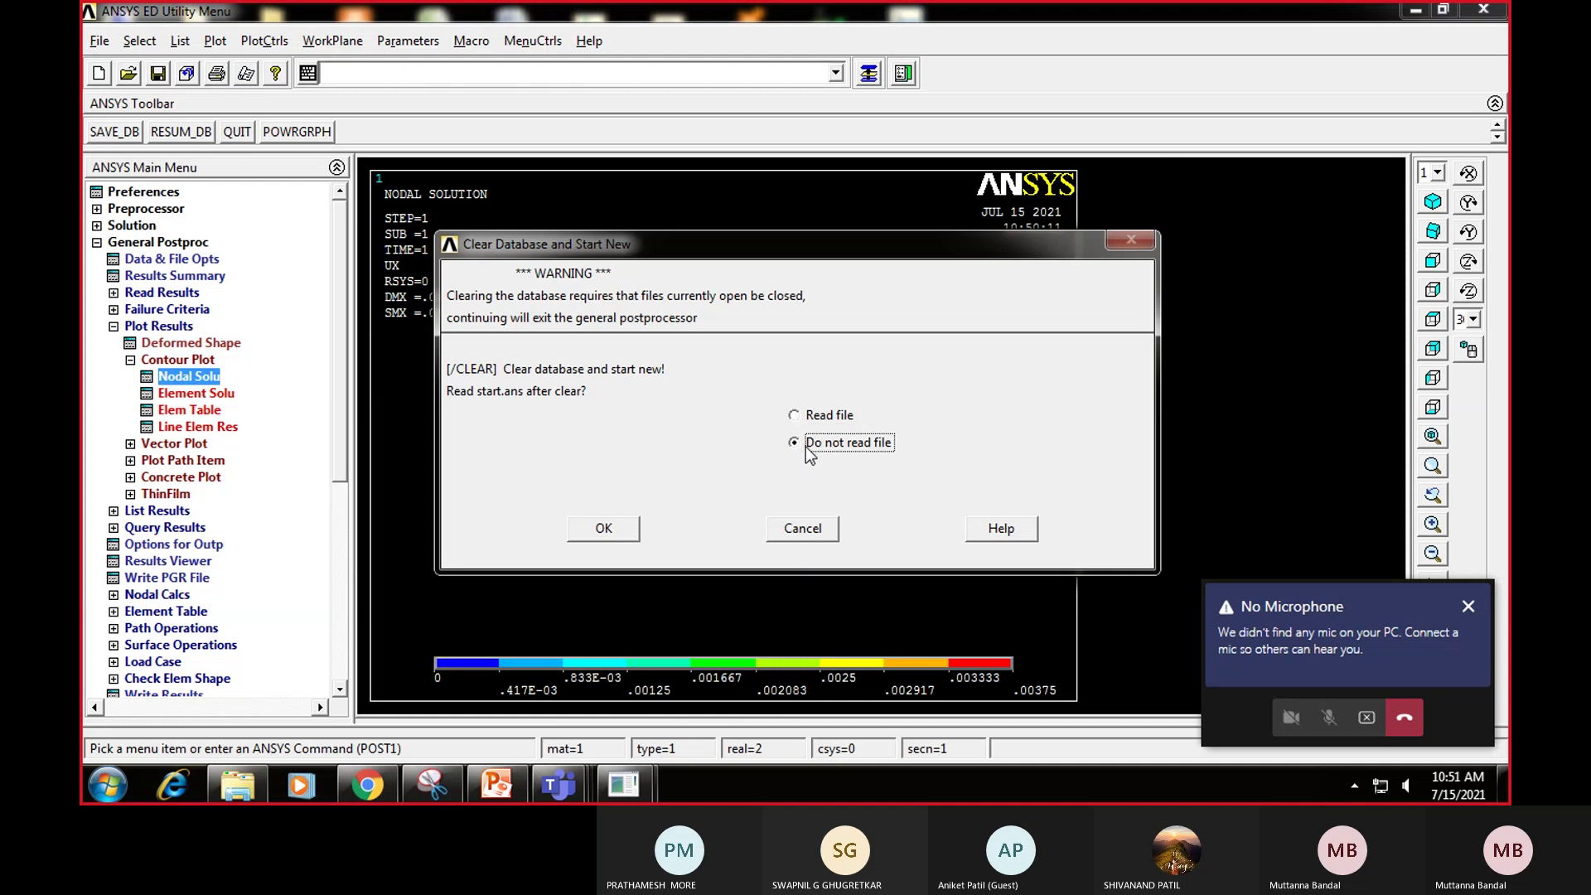
pyautogui.click(602, 530)
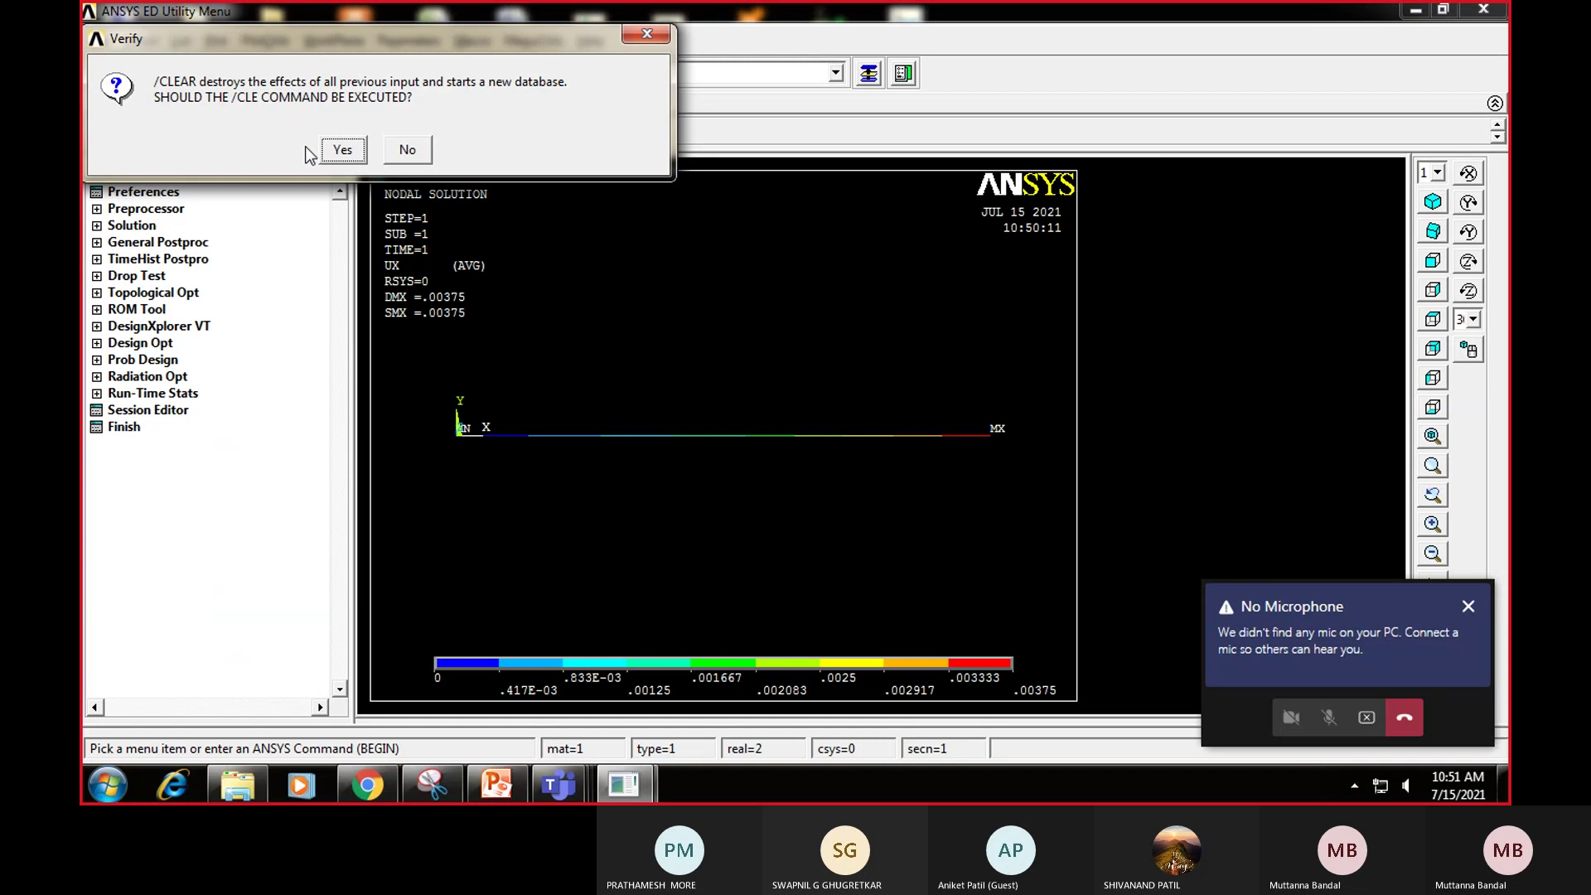
pyautogui.click(340, 158)
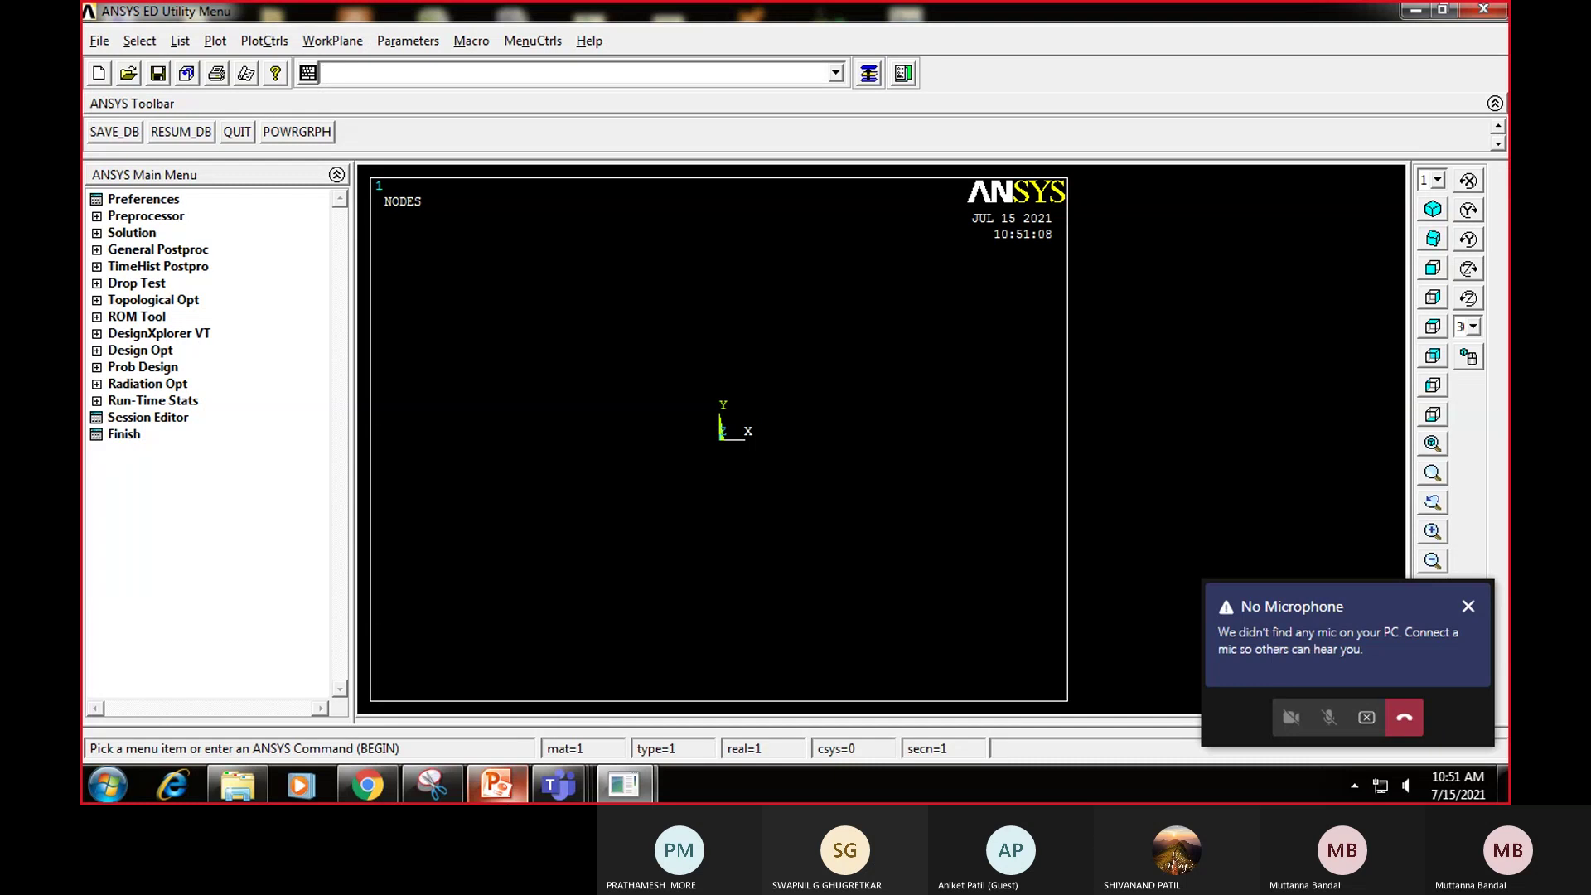
# Step: Restore PowerPoint and display slide 3, Problem 1.3: Bars of Tapered Cross Section Area
pyautogui.click(497, 784)
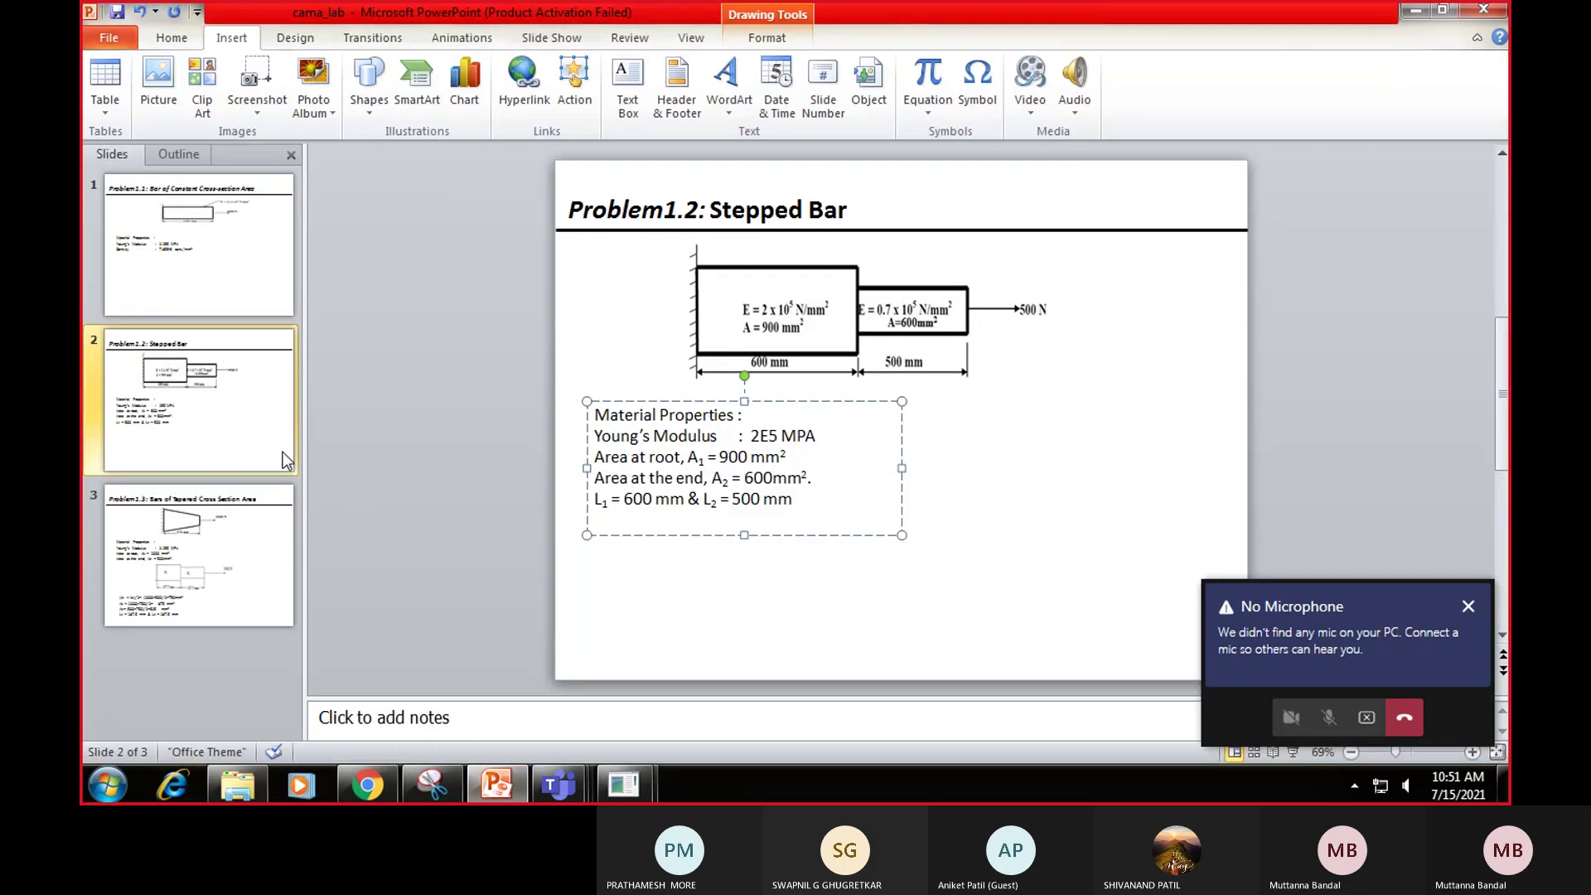
pyautogui.click(263, 547)
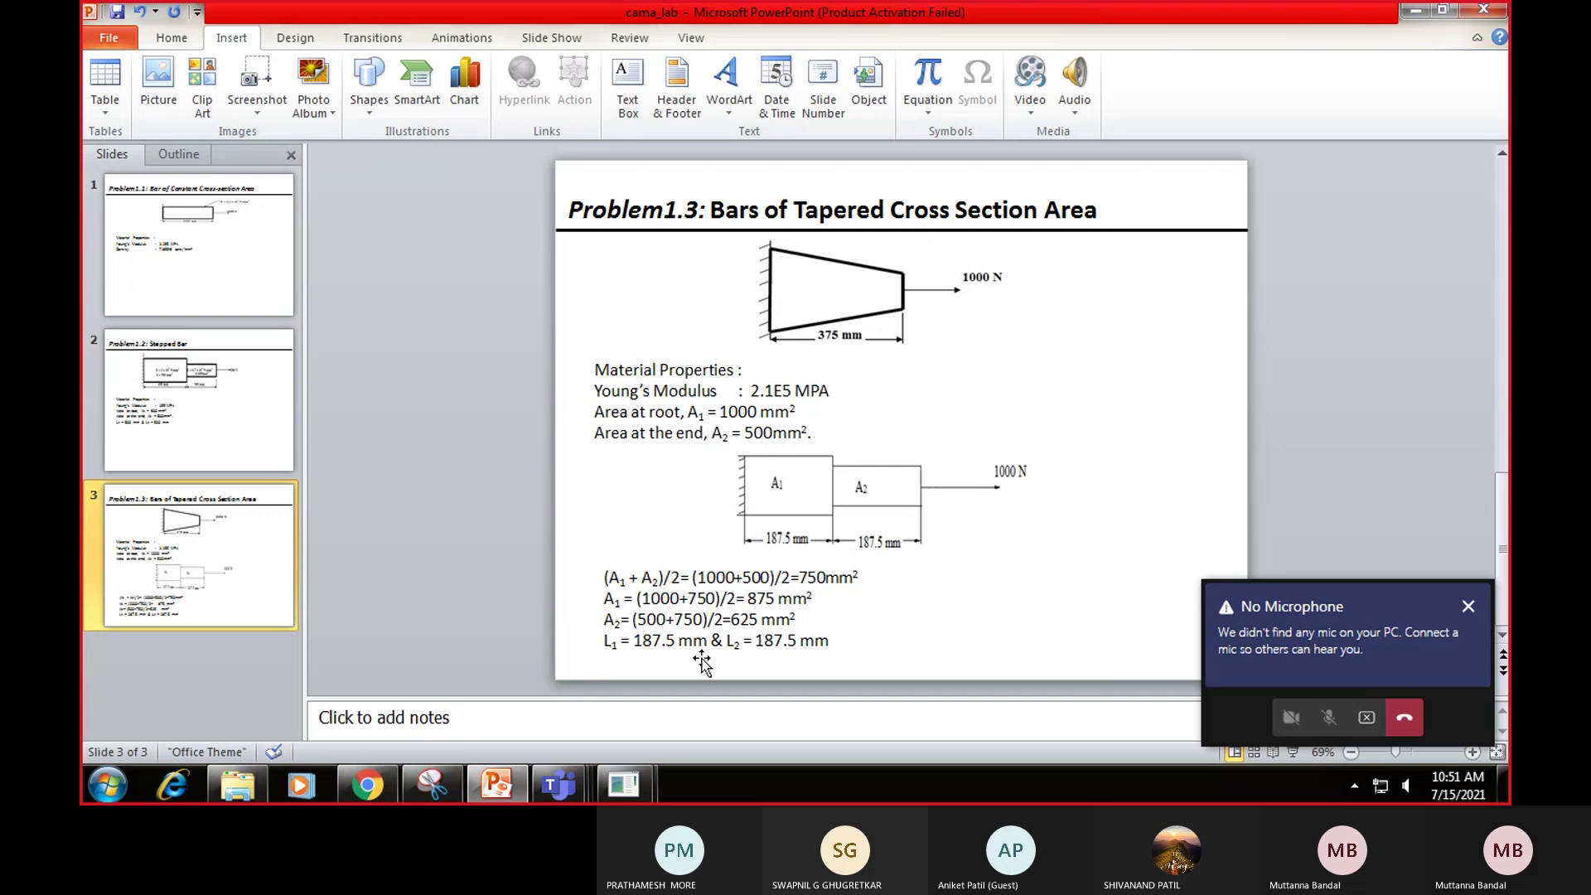
pyautogui.click(206, 408)
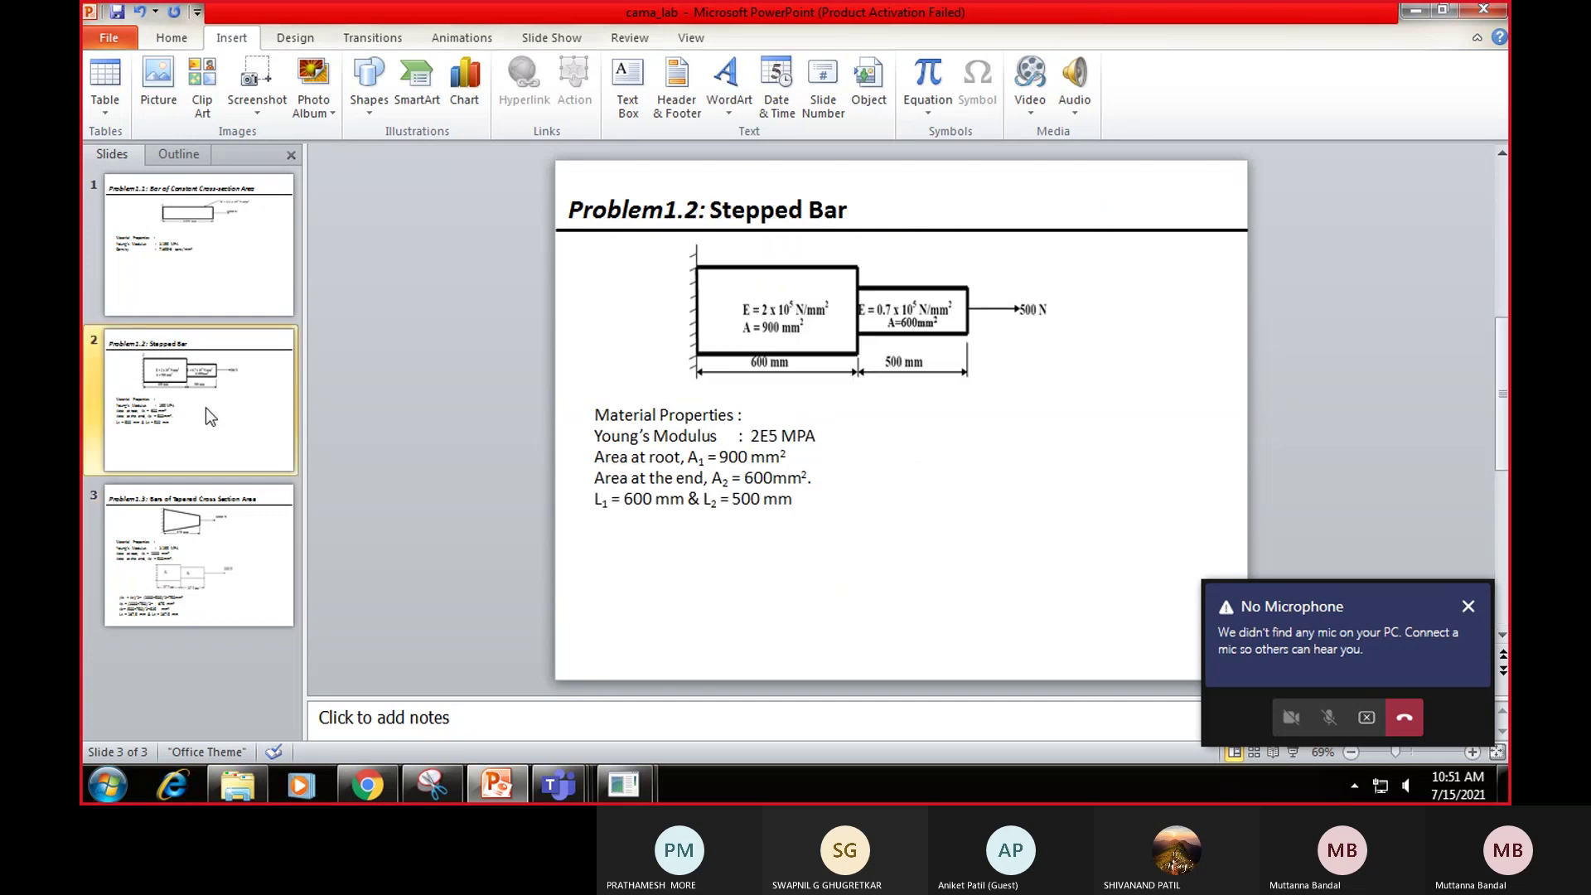
pyautogui.click(230, 586)
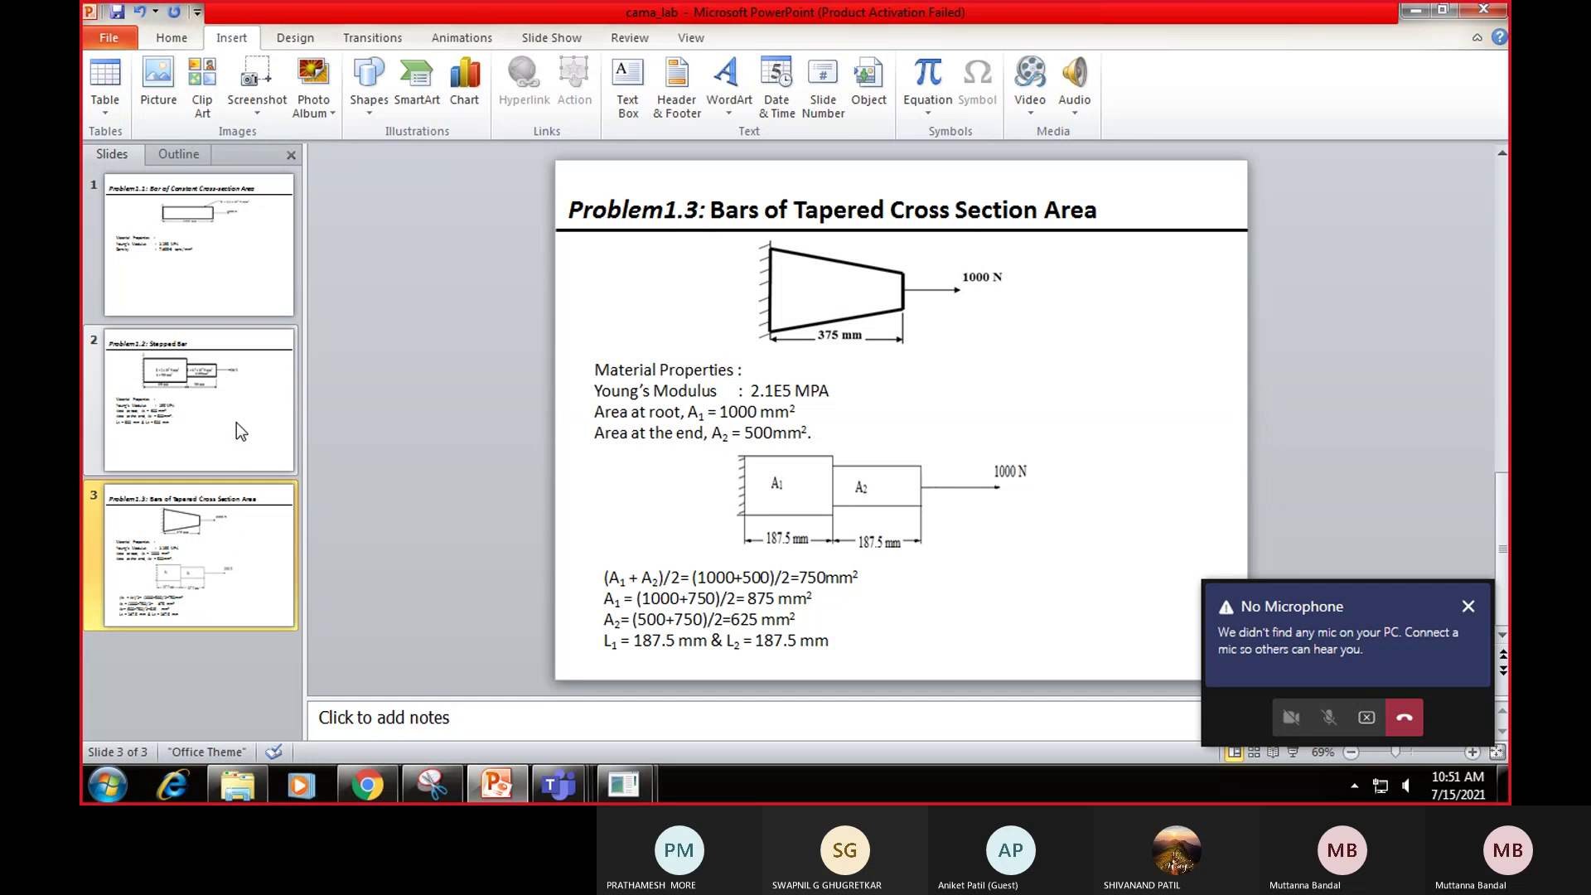
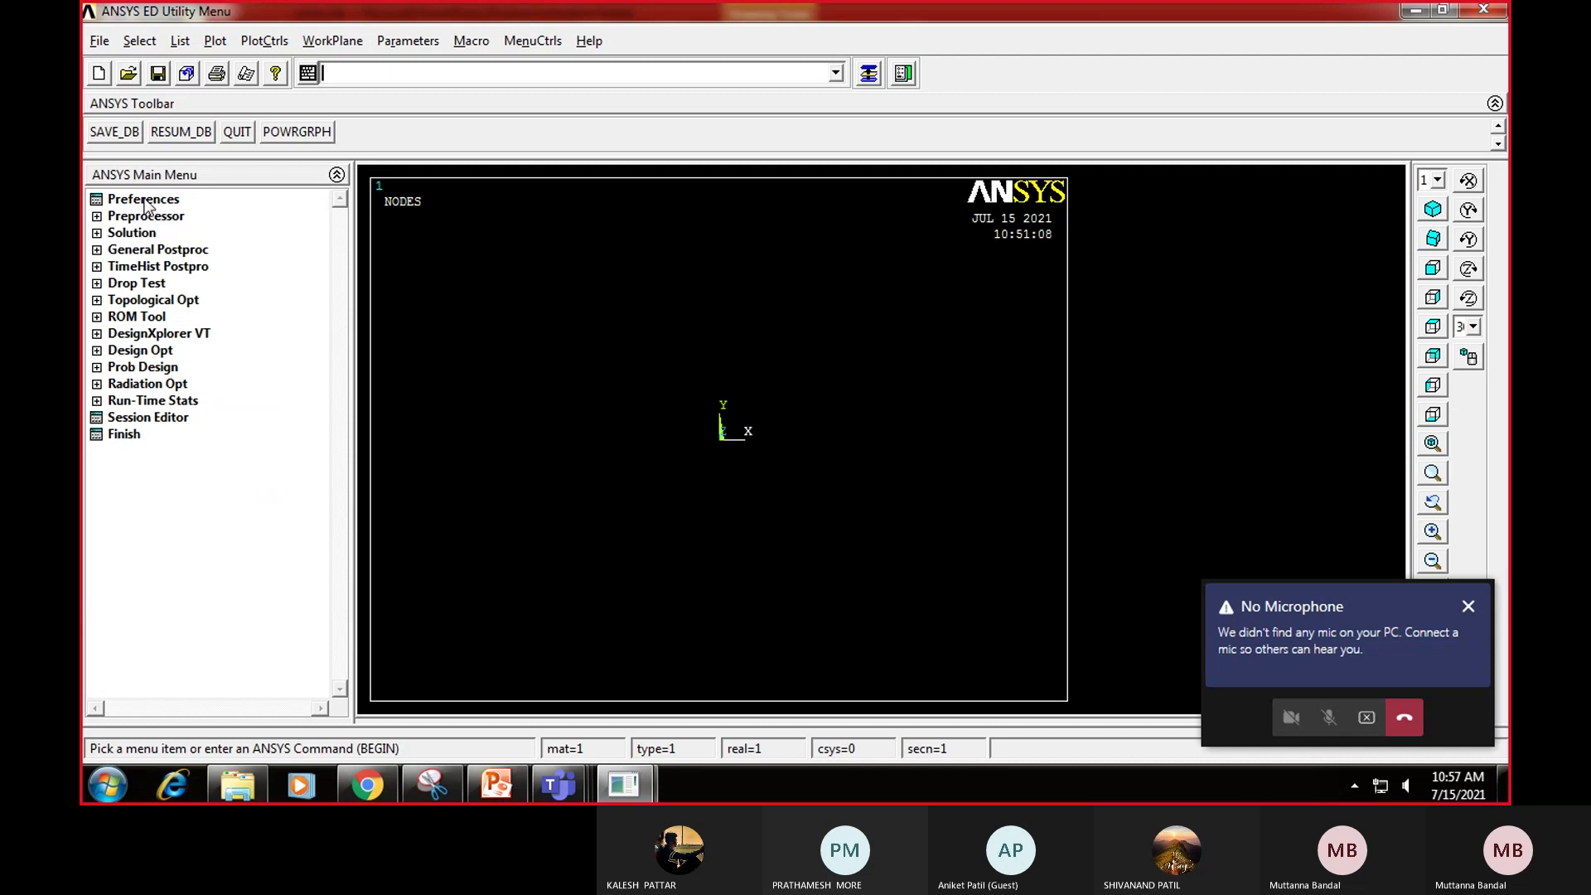
# Step: Filter the GUI preferences to structural analysis
pyautogui.click(154, 197)
pyautogui.click(795, 198)
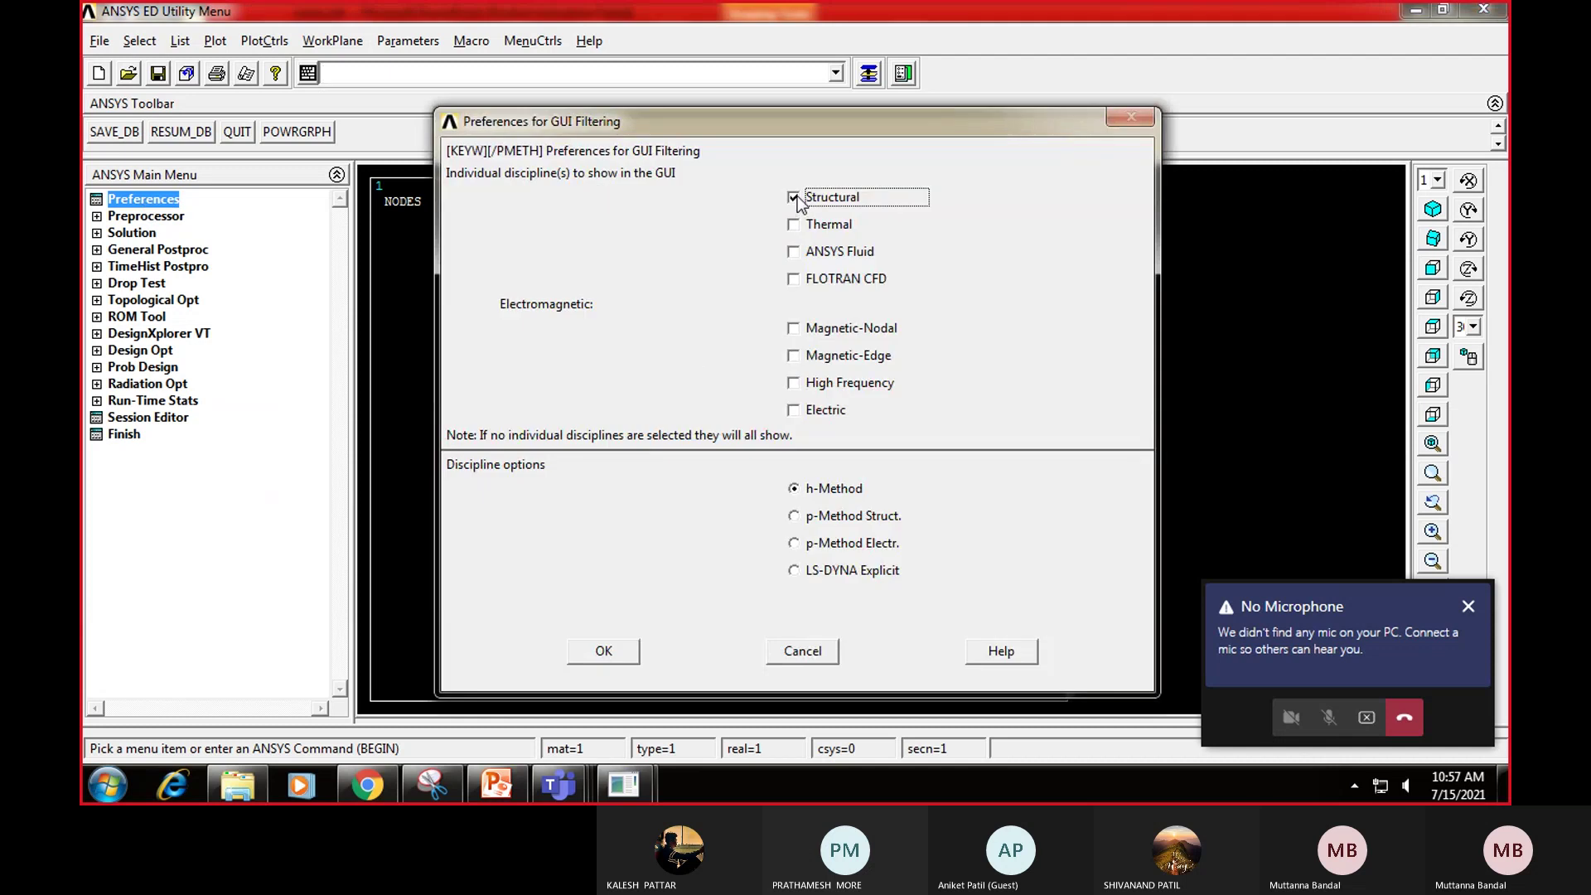
pyautogui.click(609, 651)
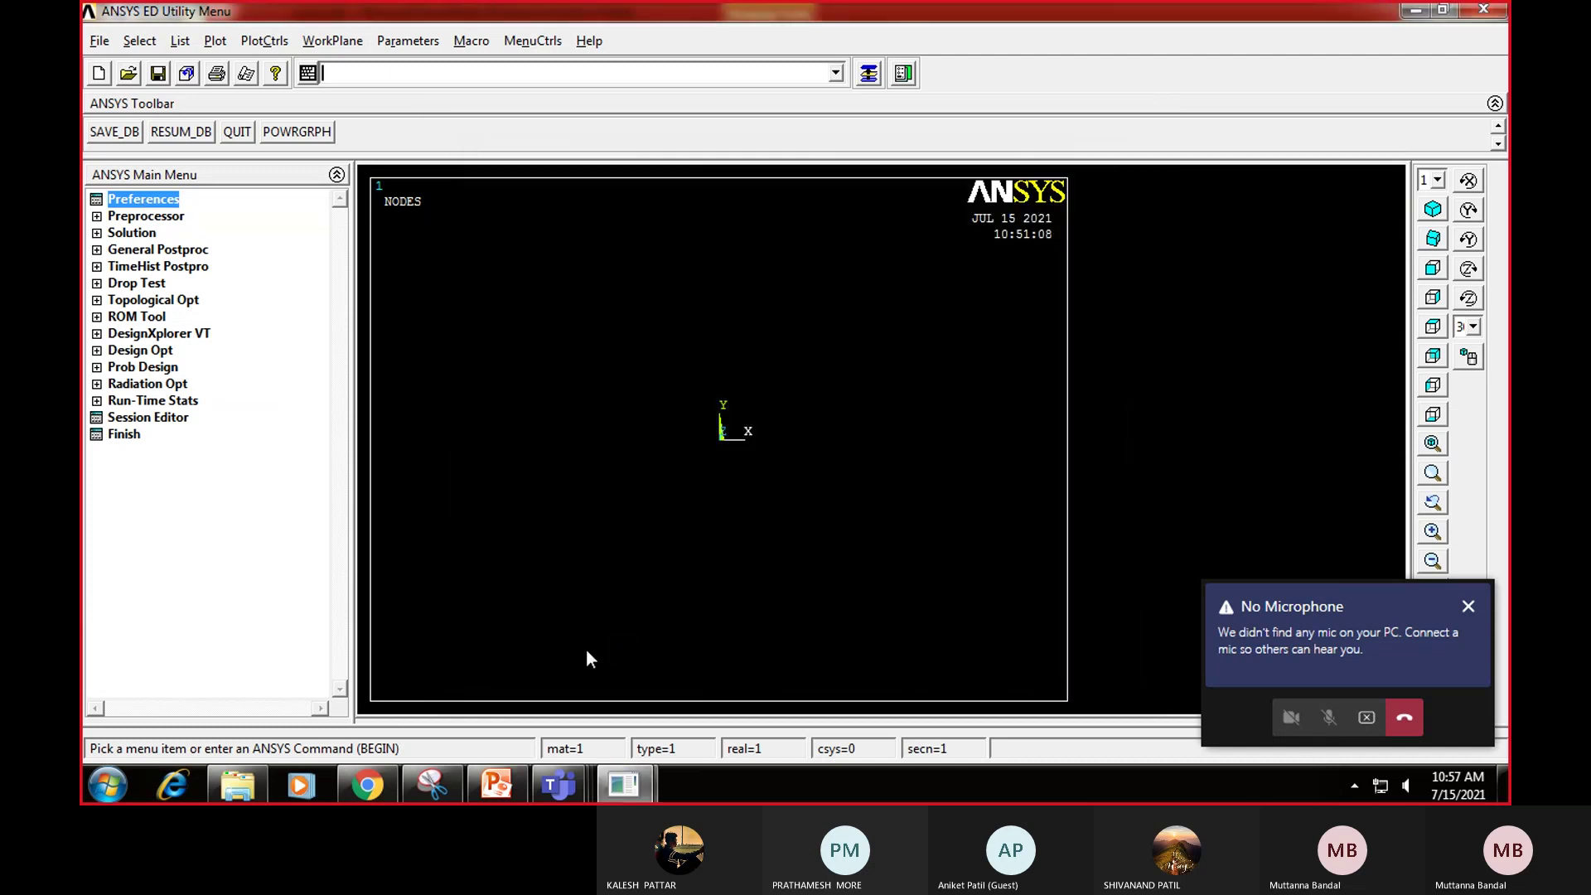
# Step: Define element type 1 as the 3D finite-strain LINK180 spar
pyautogui.click(120, 216)
pyautogui.click(121, 235)
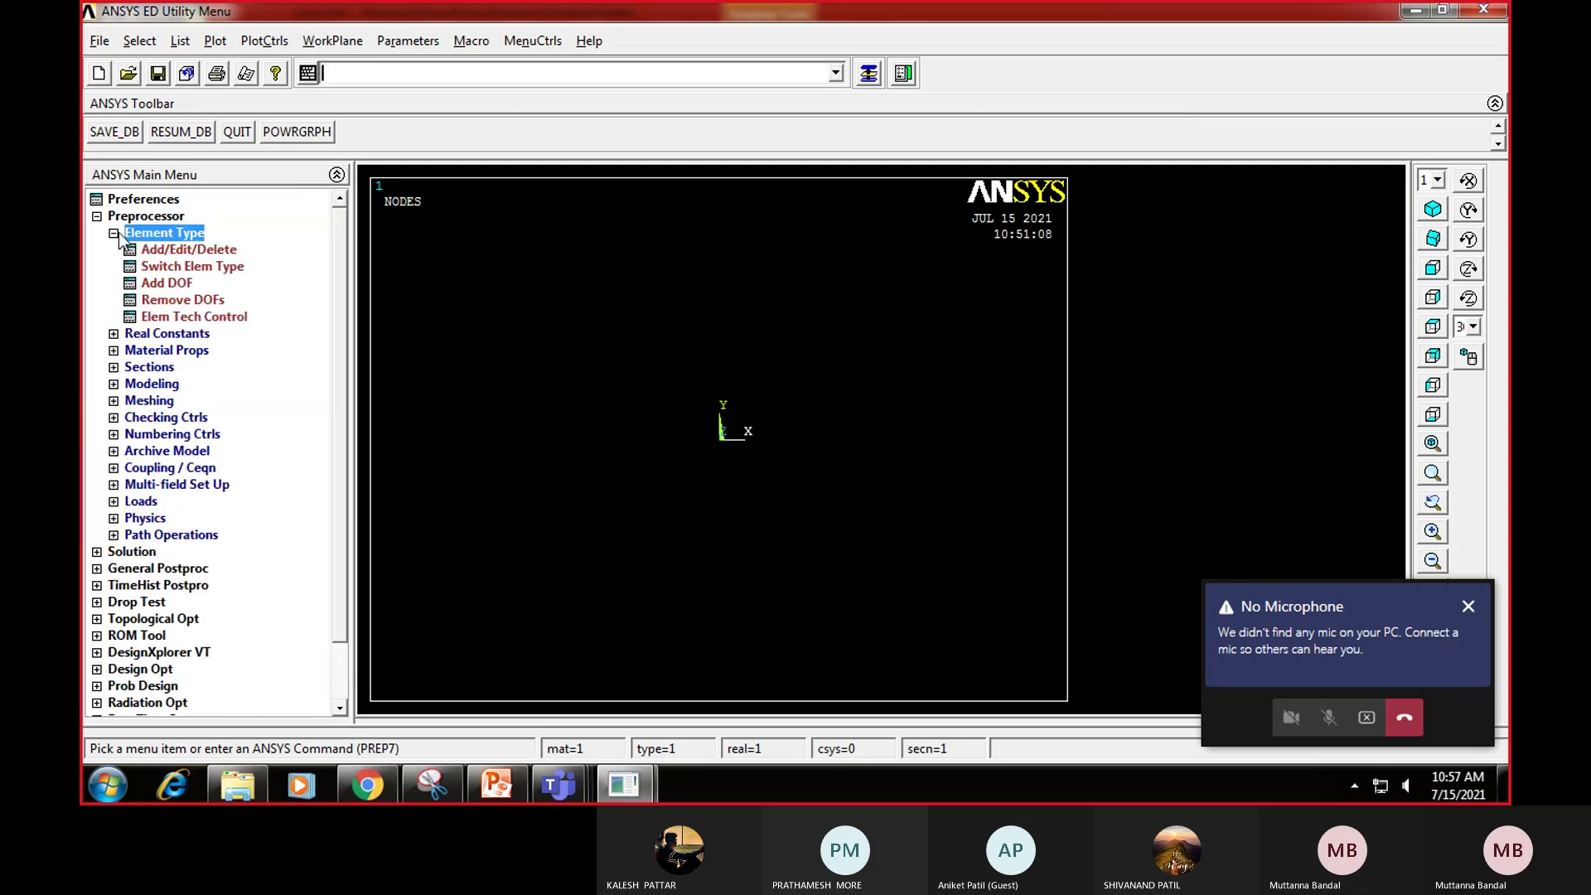
pyautogui.click(186, 248)
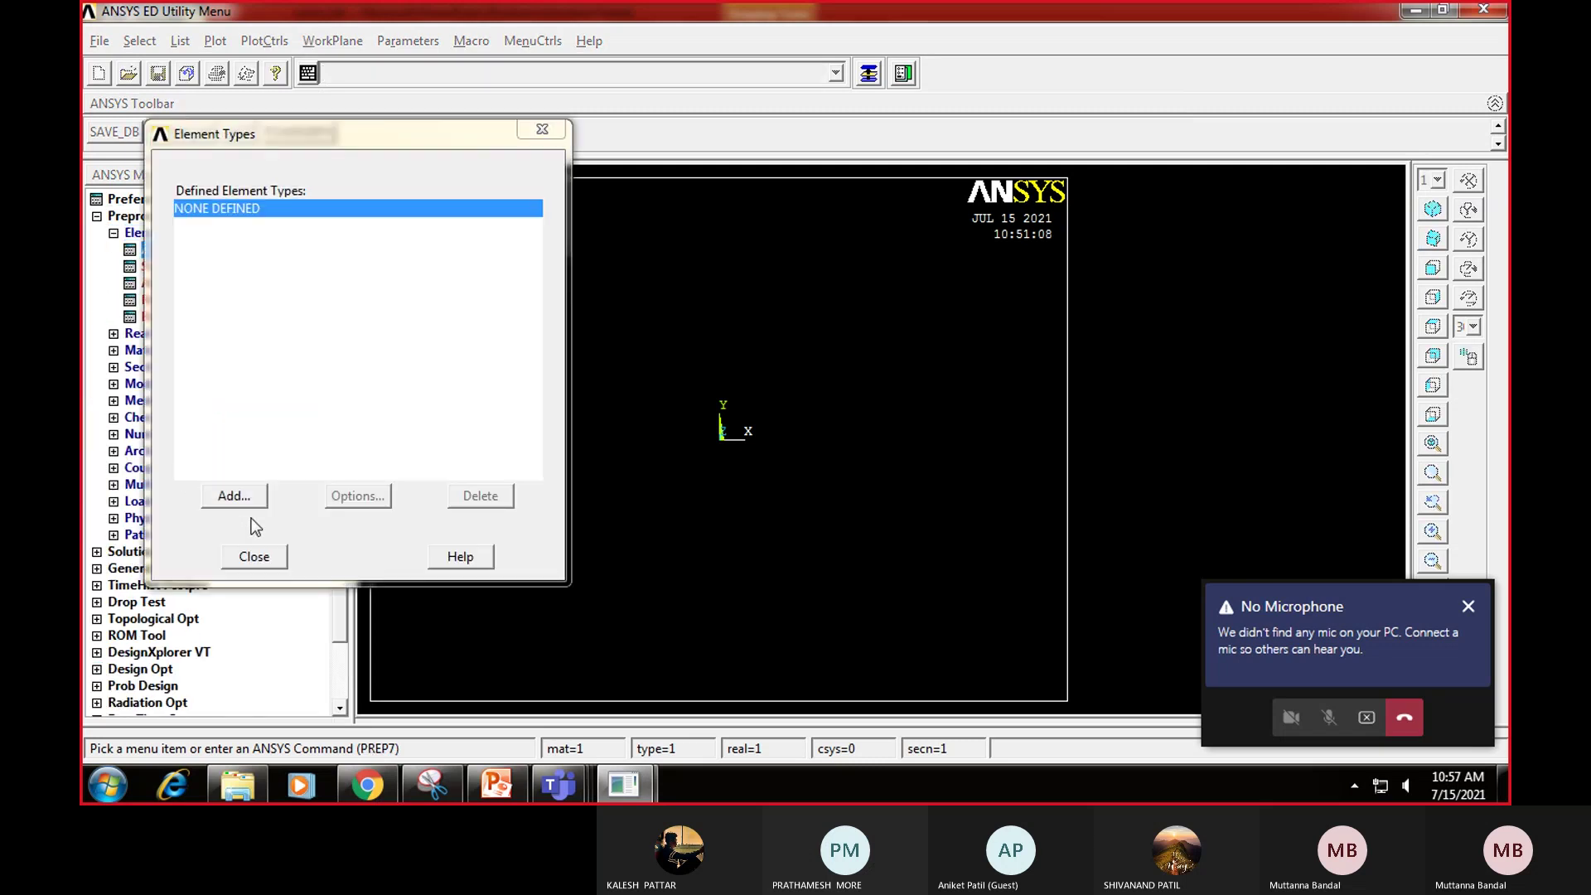
pyautogui.click(234, 496)
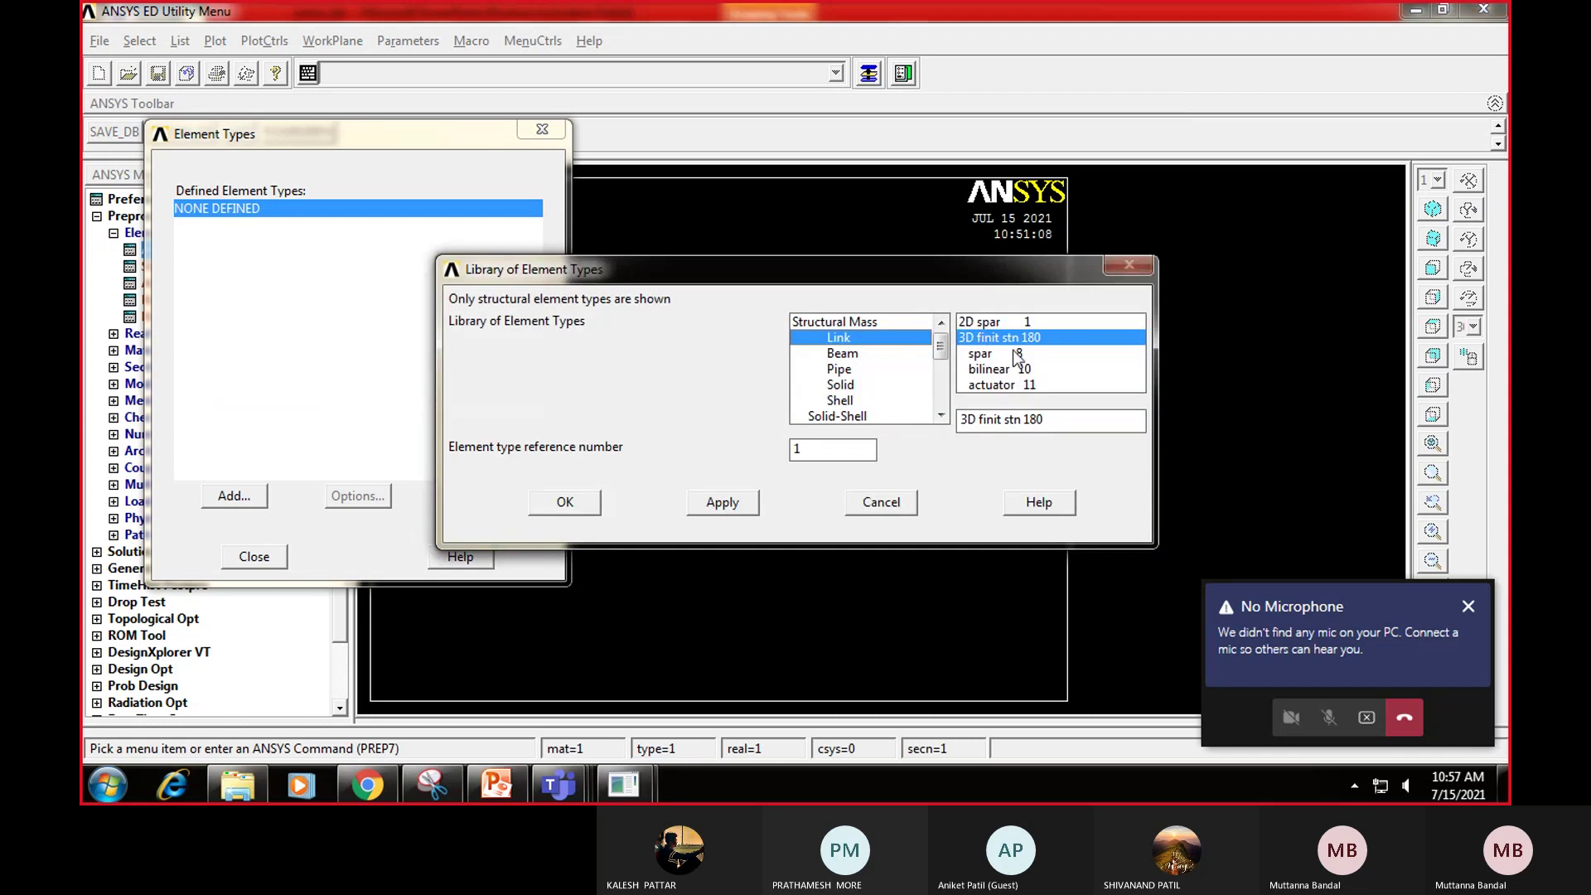
pyautogui.click(565, 501)
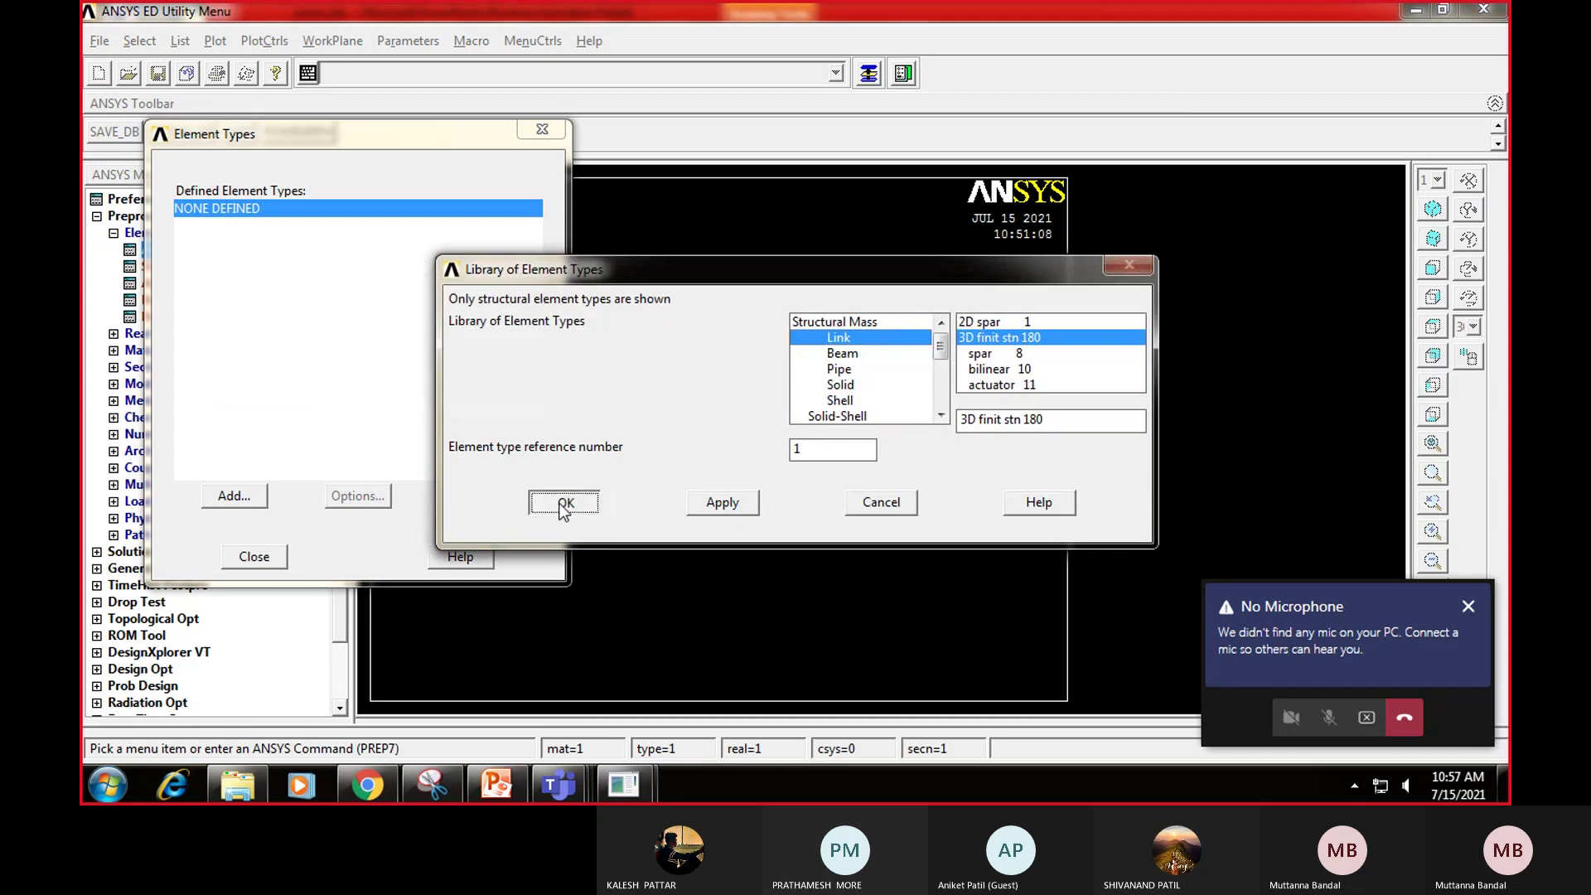
pyautogui.click(262, 563)
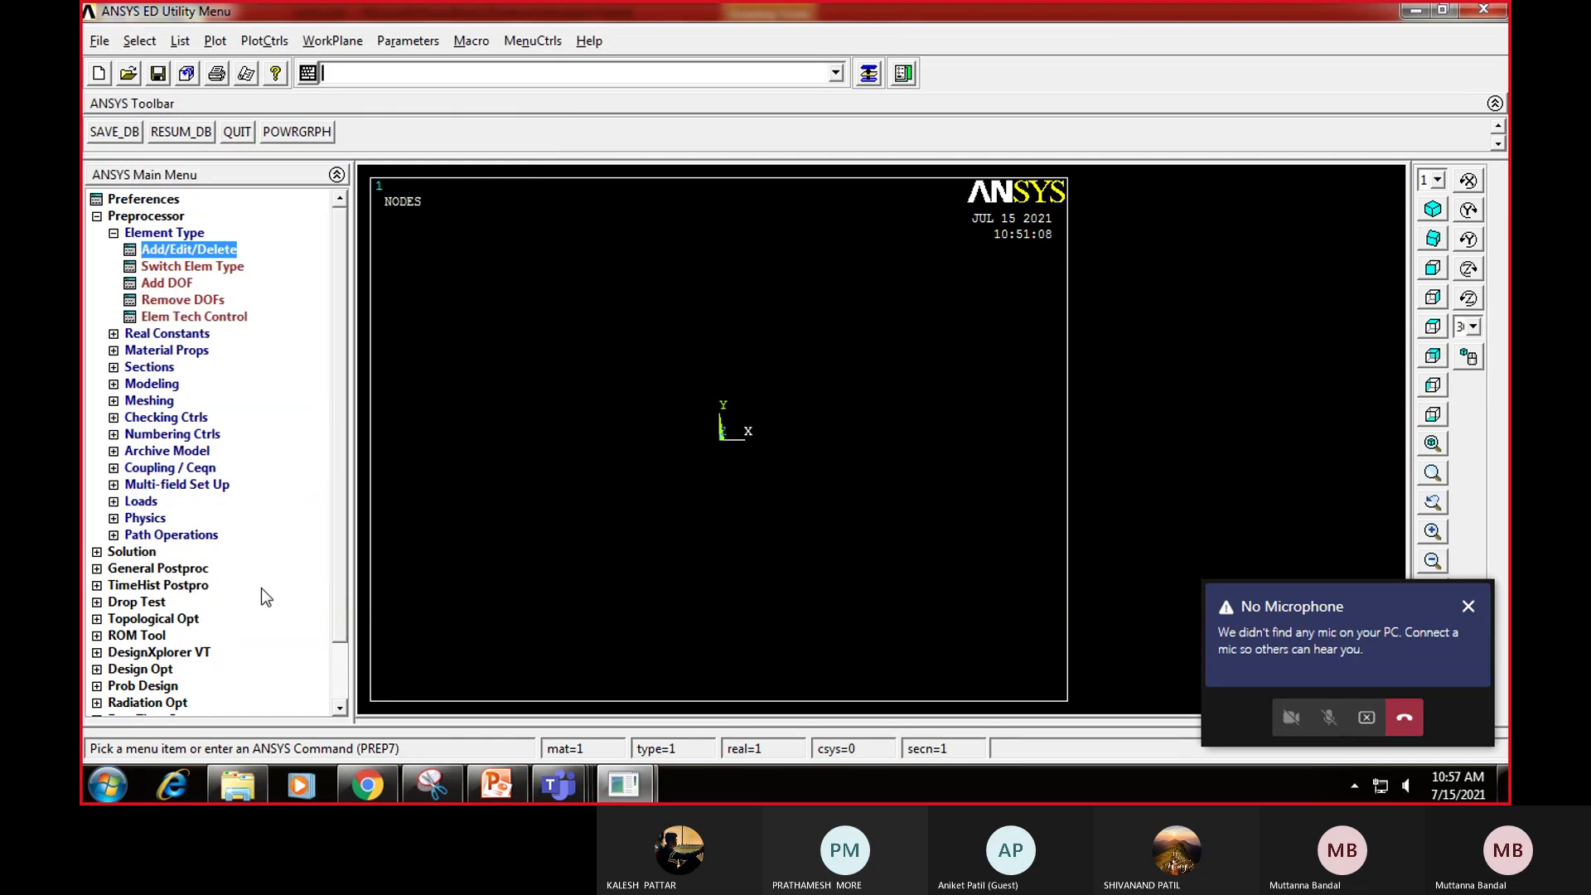
# Step: Add real constant set 1 for LINK180 with cross-sectional area 875
pyautogui.click(121, 334)
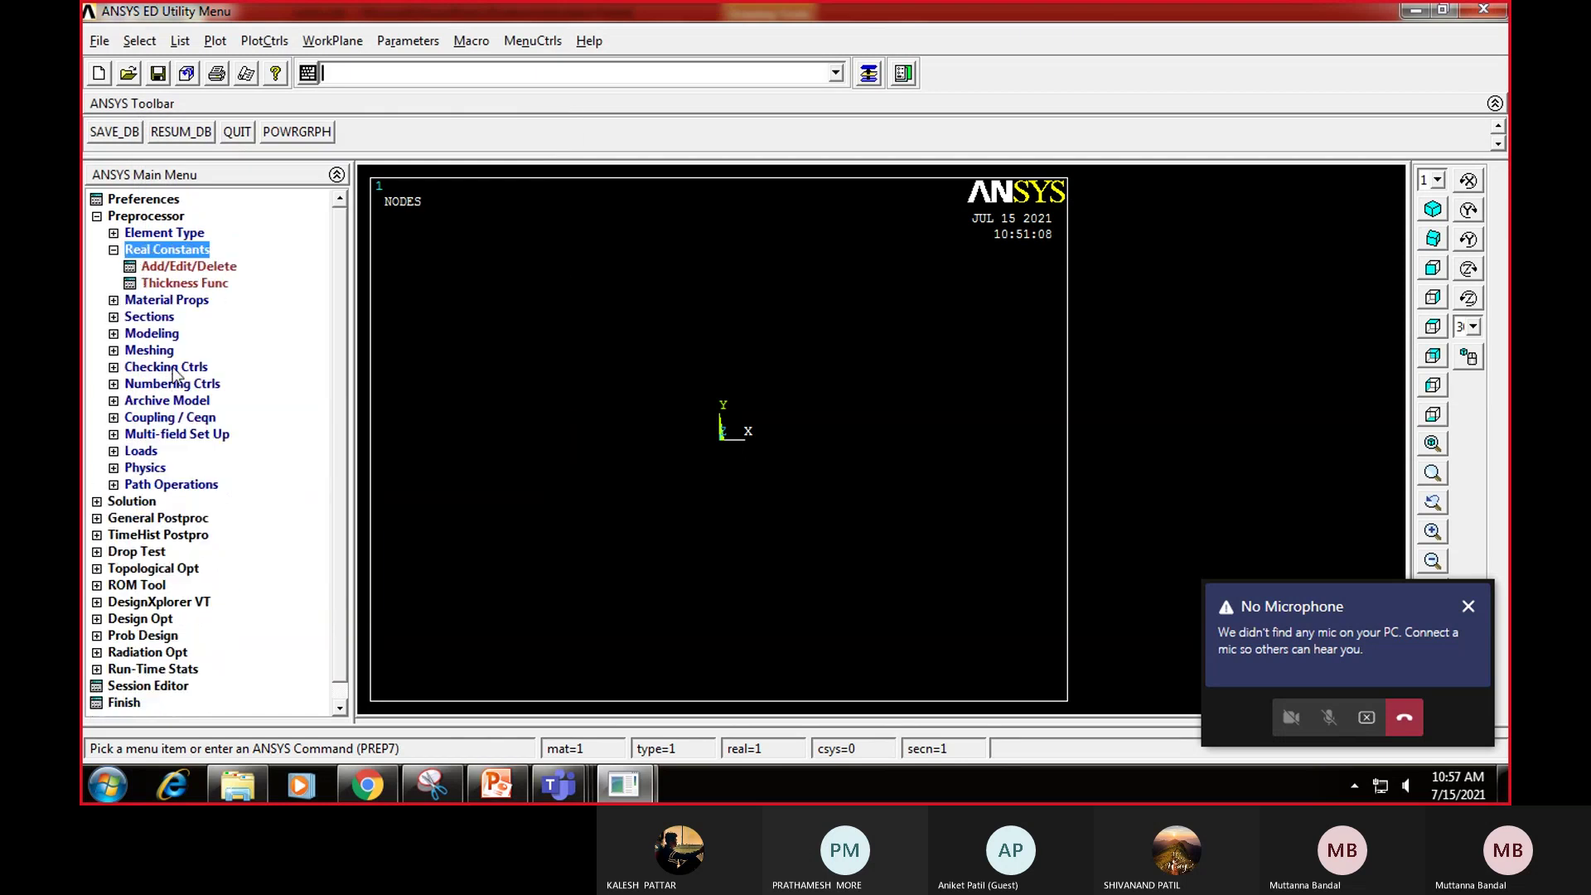
pyautogui.click(185, 267)
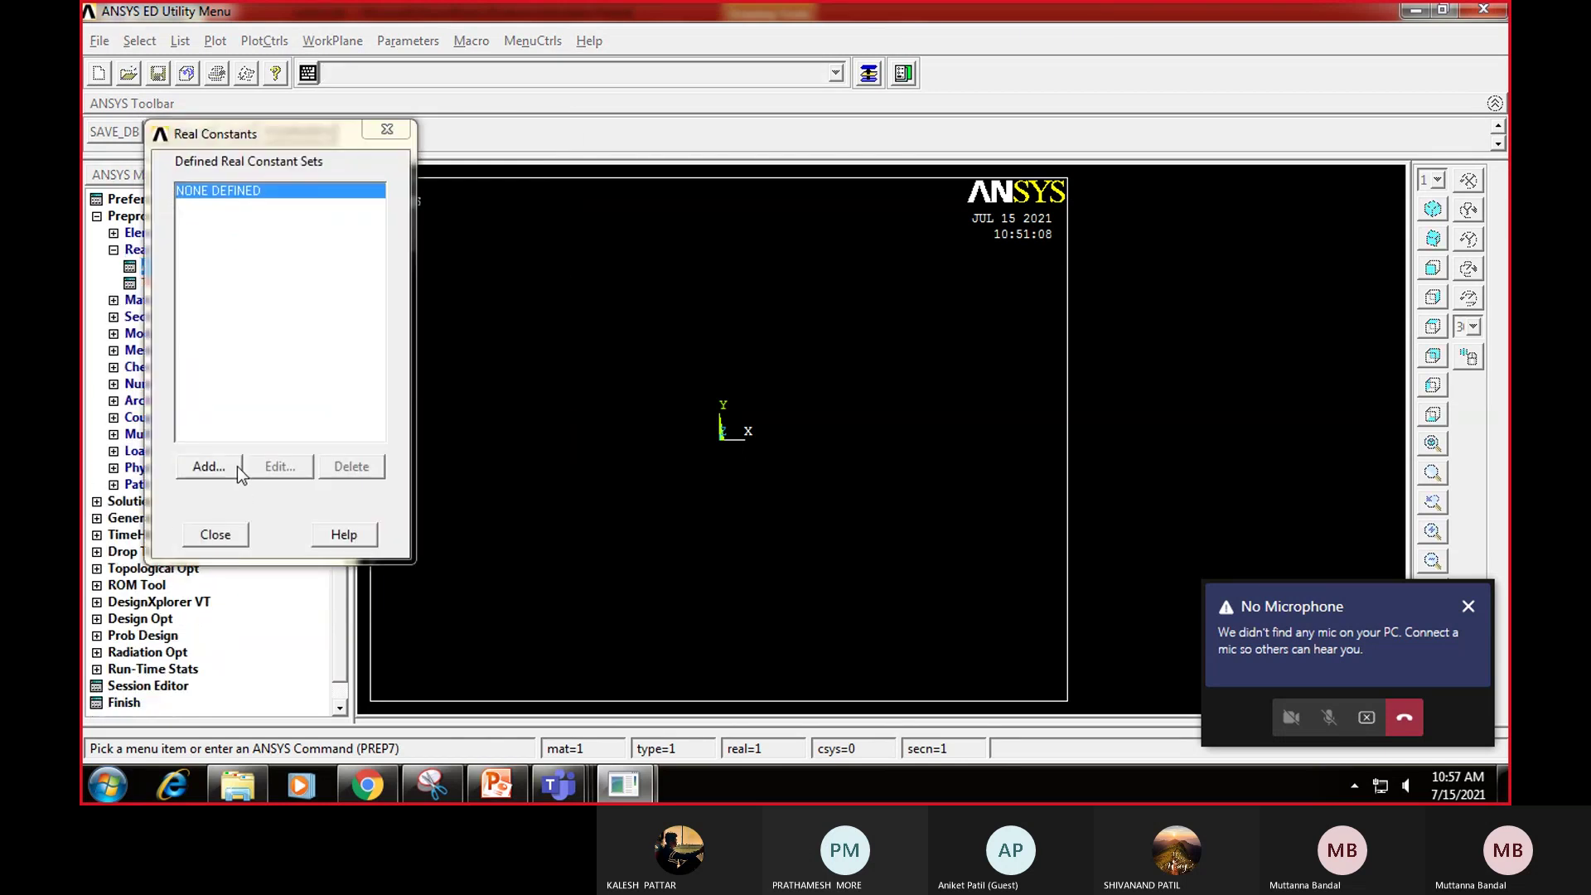
pyautogui.click(213, 466)
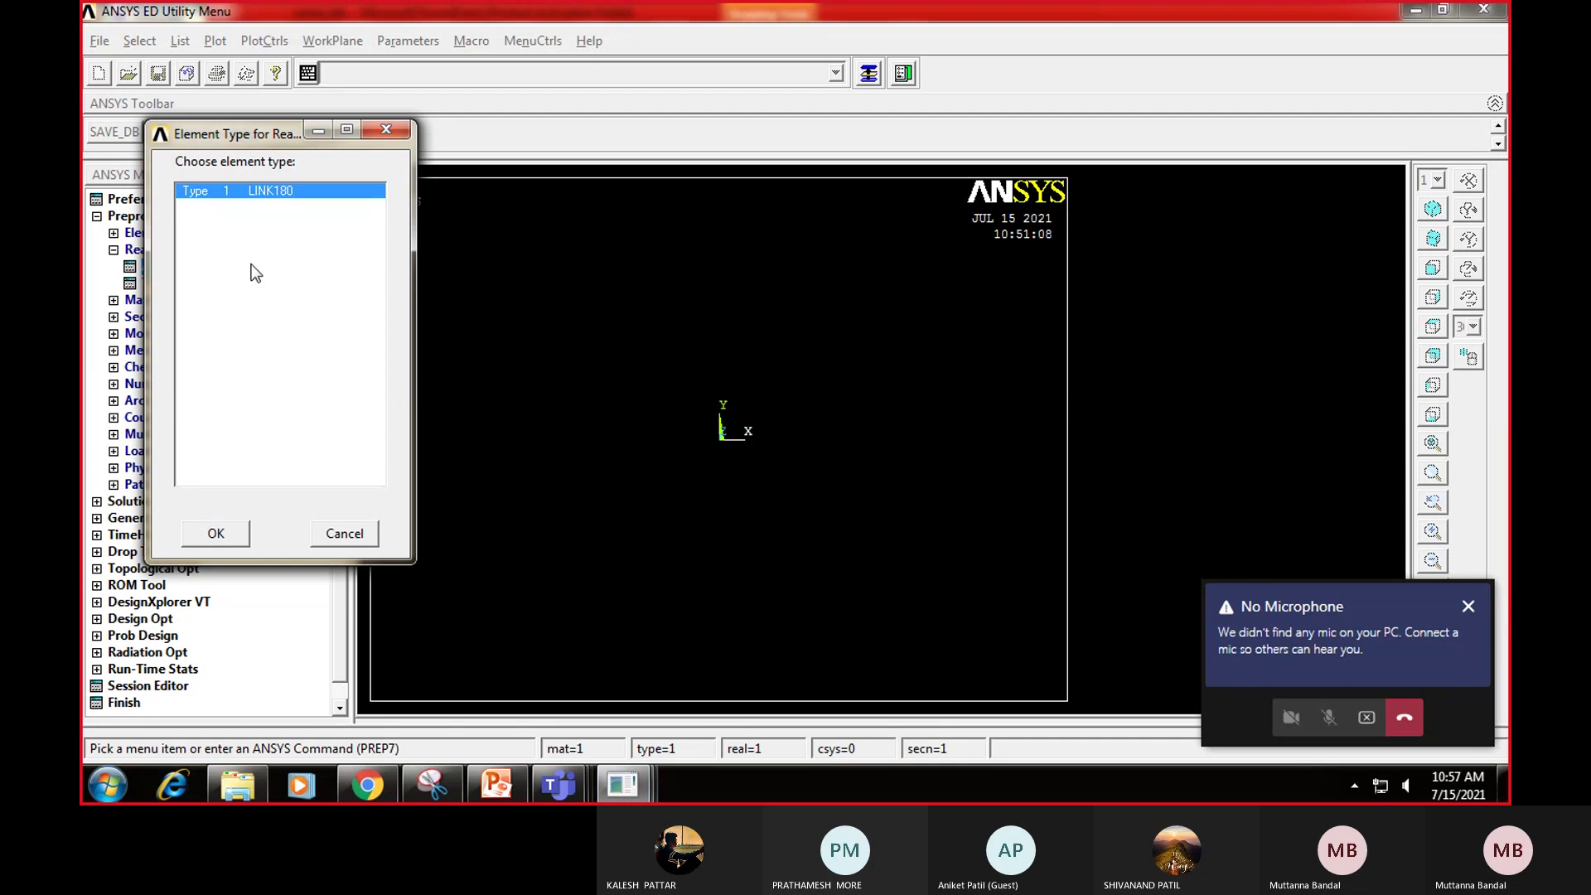
pyautogui.click(217, 535)
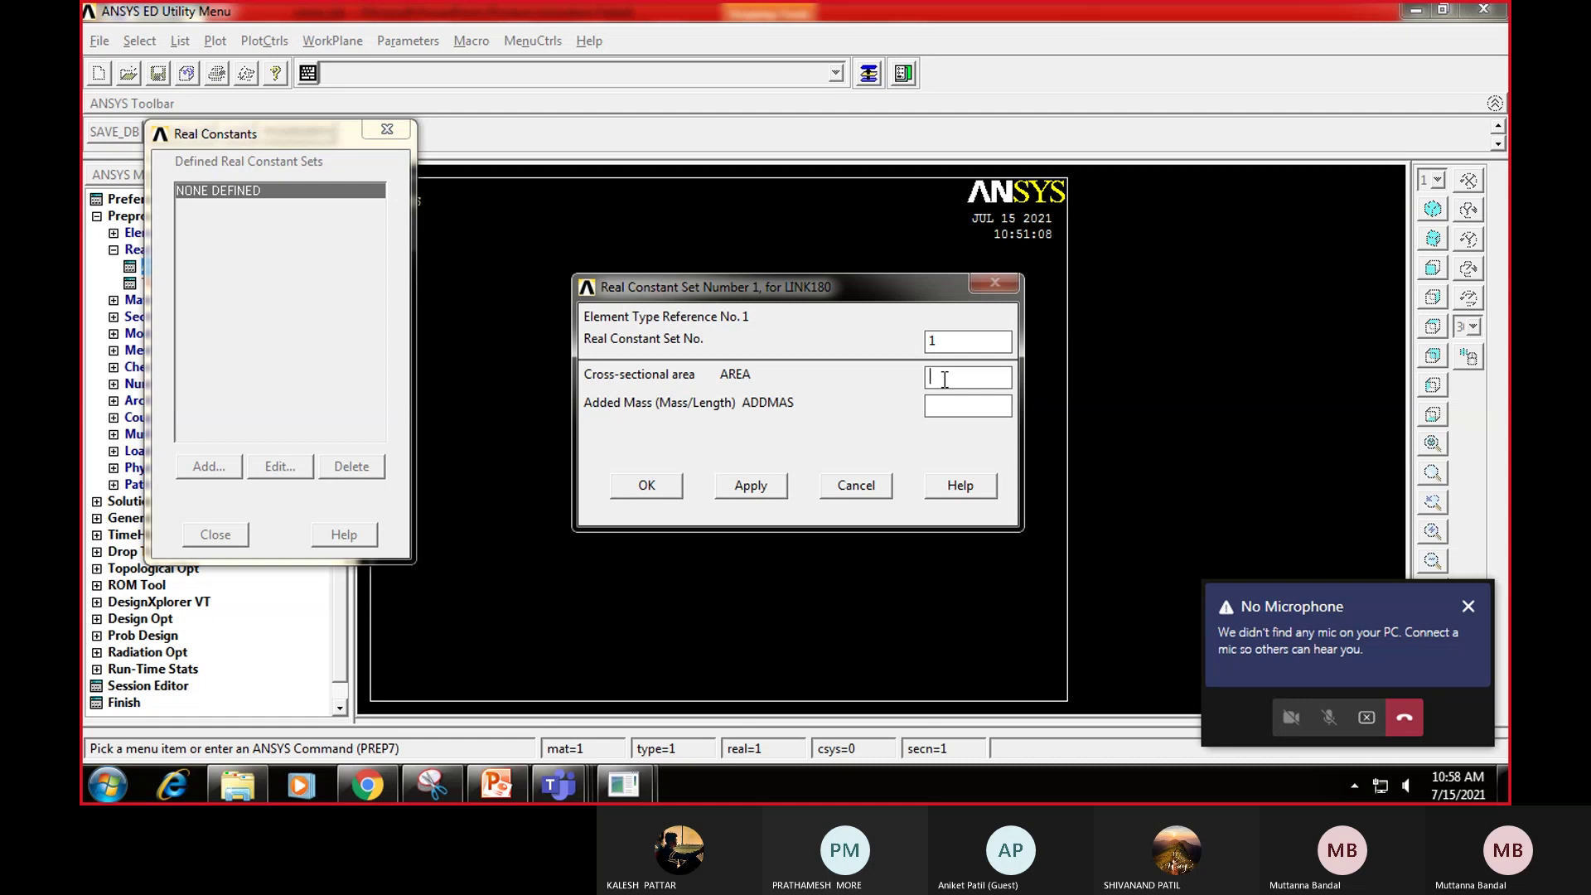
pyautogui.click(751, 486)
# Step: Add real constant set 2 with area 625, checking the value on the problem slide
pyautogui.write('2')
pyautogui.press('Tab')
pyautogui.click(500, 785)
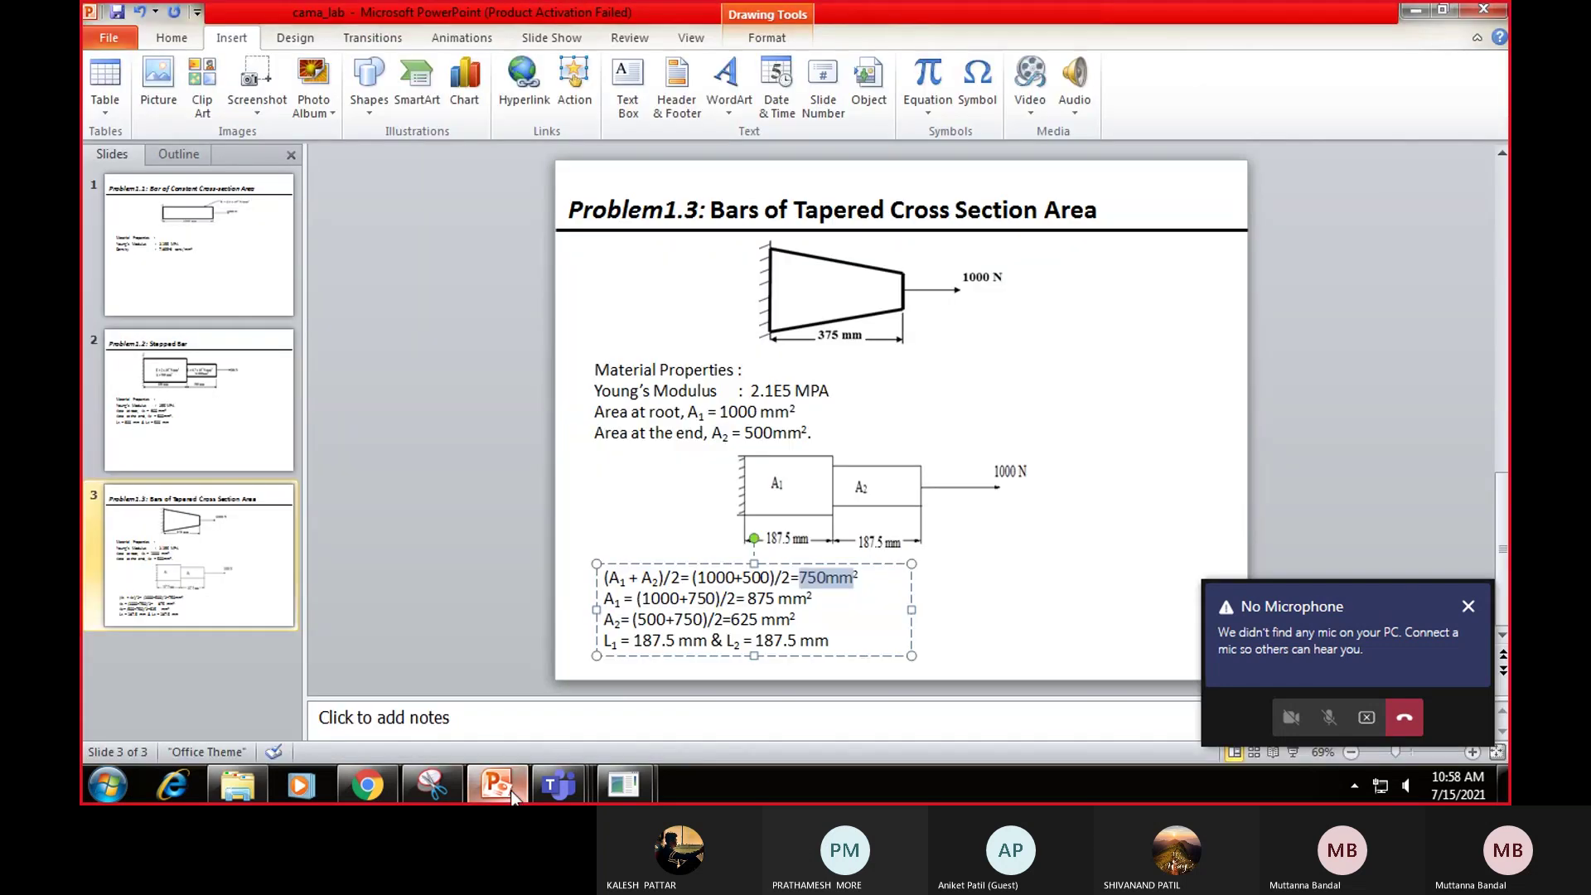
pyautogui.click(1415, 10)
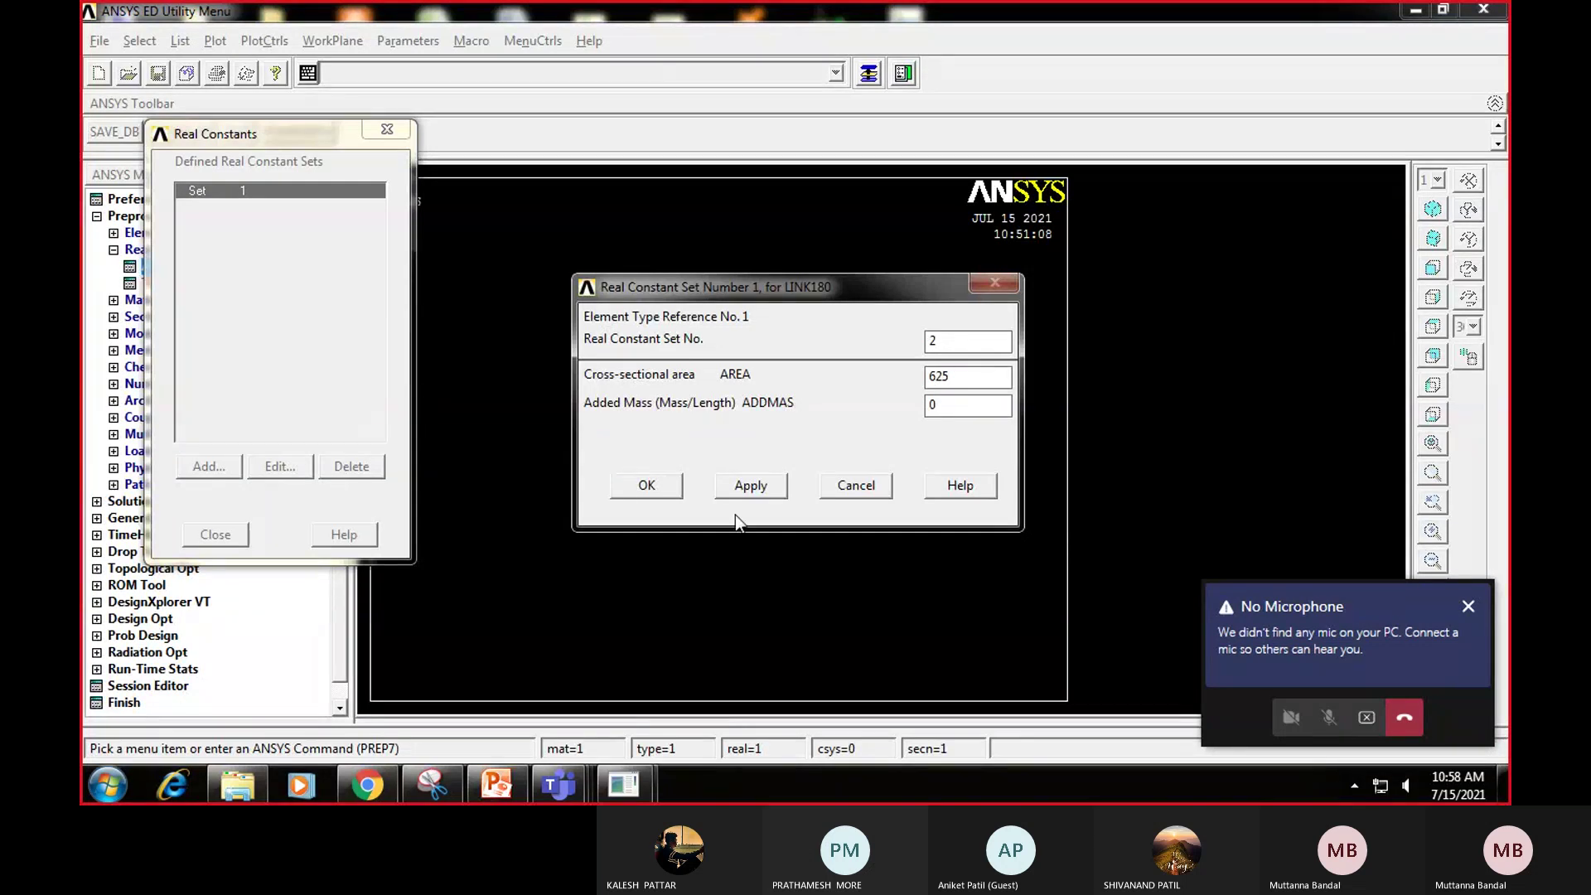
pyautogui.click(639, 489)
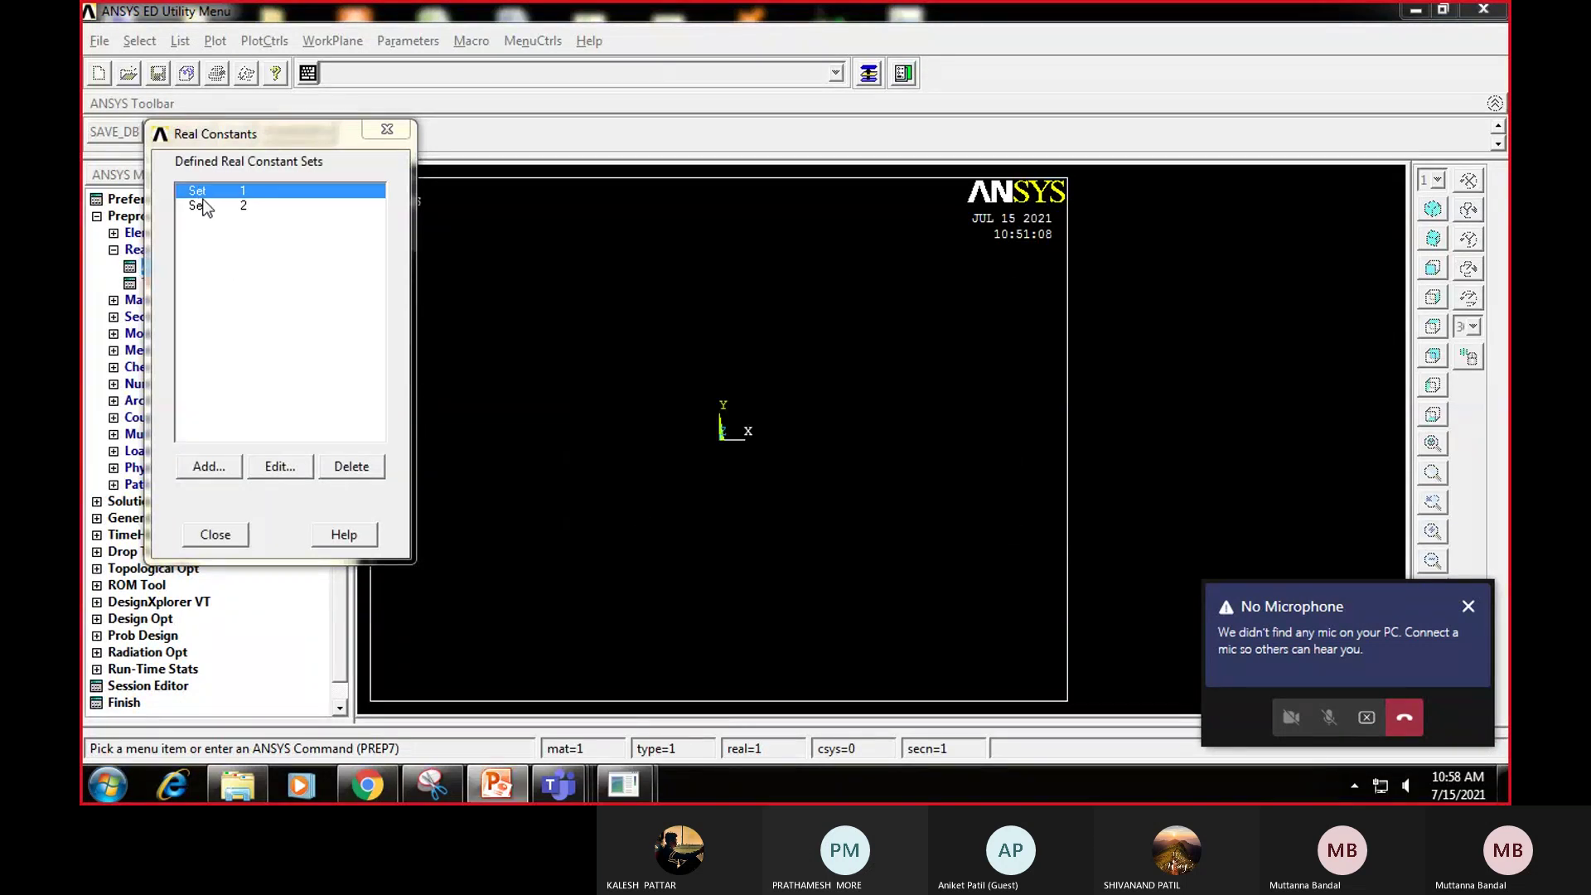
pyautogui.click(215, 535)
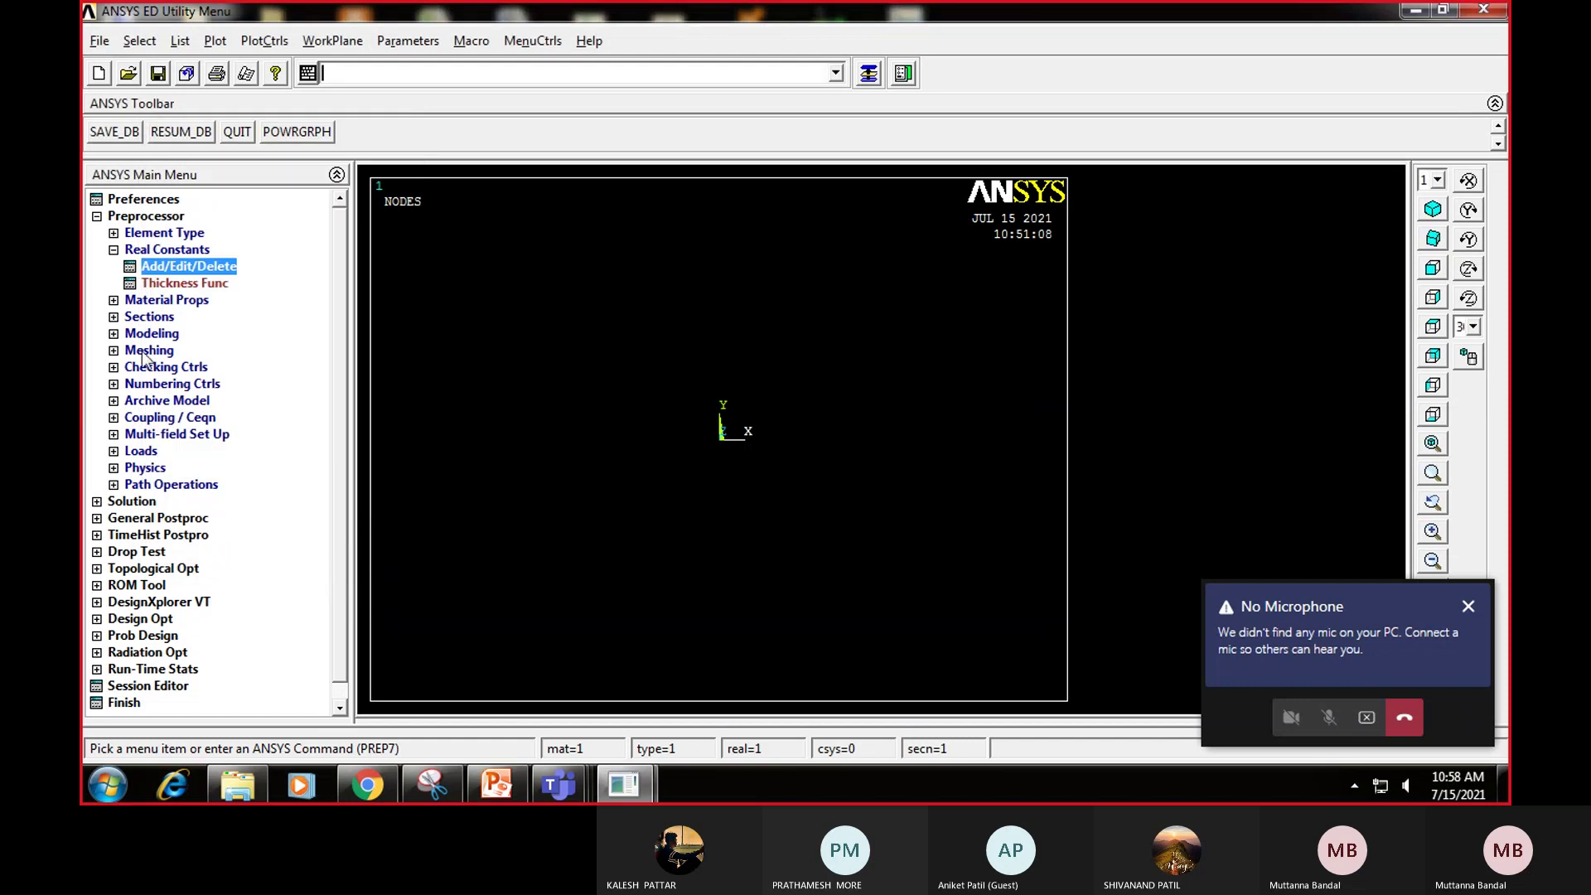
# Step: Give material 1 linear isotropic elastic properties: EX 2e5, PRXY 0.3
pyautogui.click(114, 300)
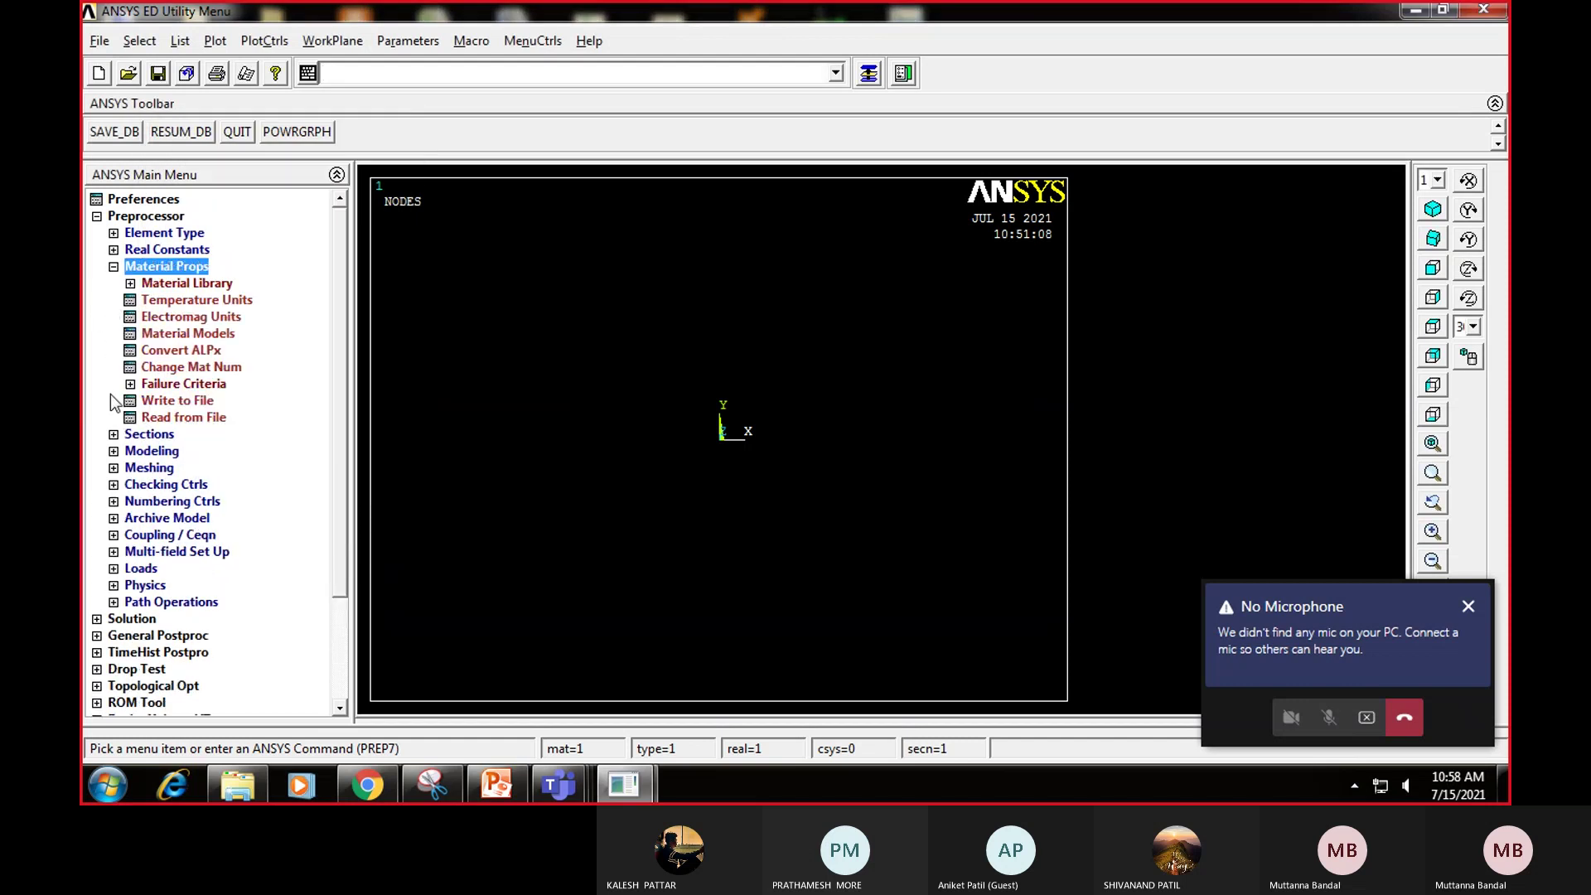
pyautogui.click(177, 335)
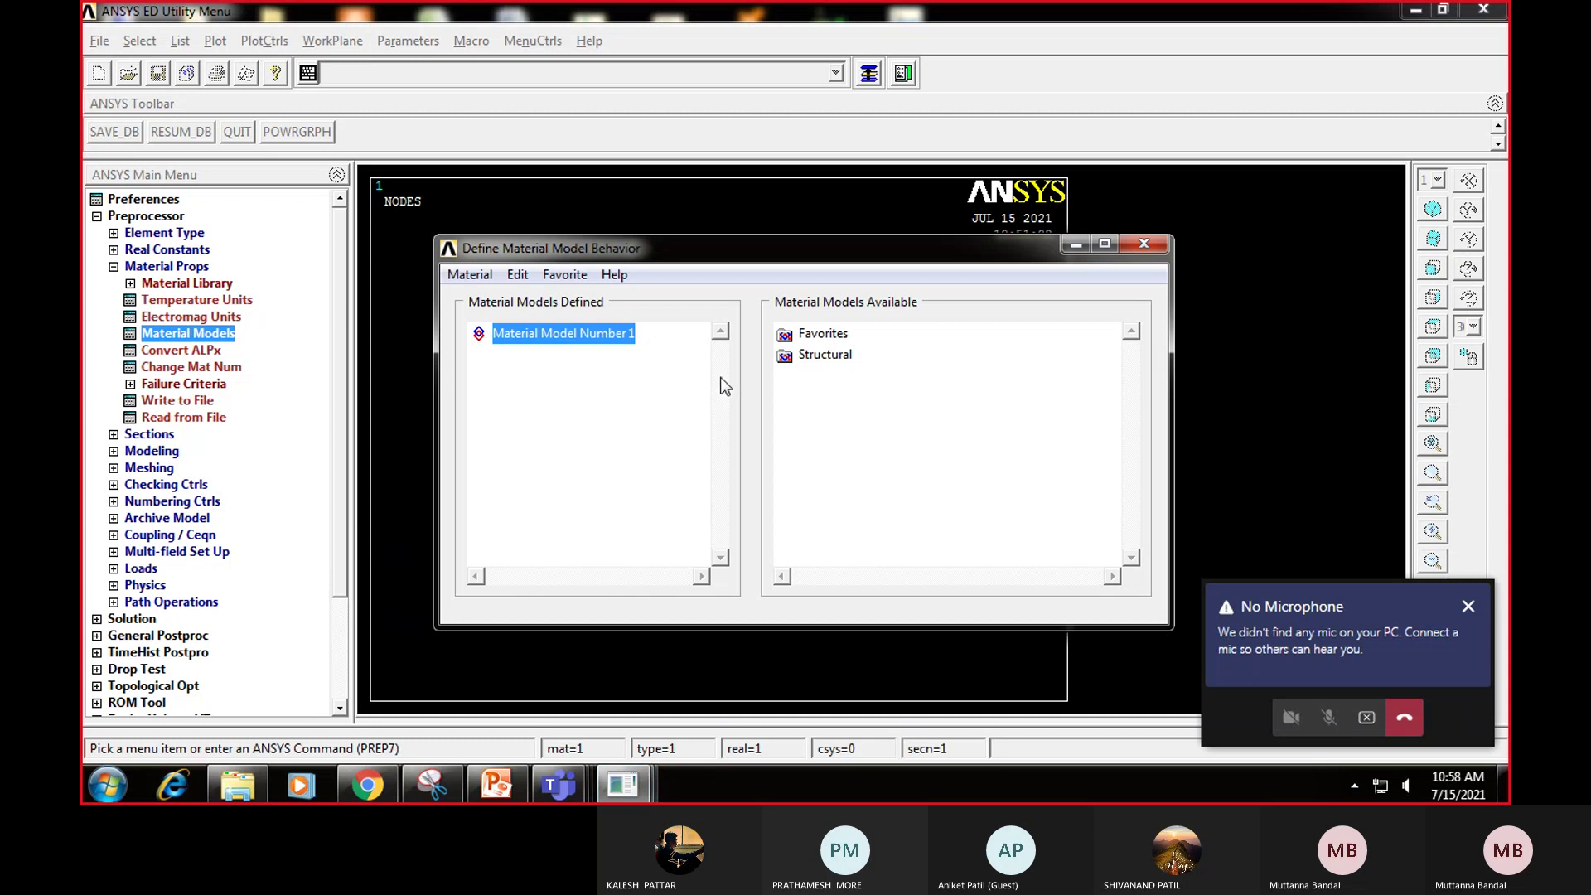
pyautogui.doubleClick(820, 355)
pyautogui.doubleClick(845, 376)
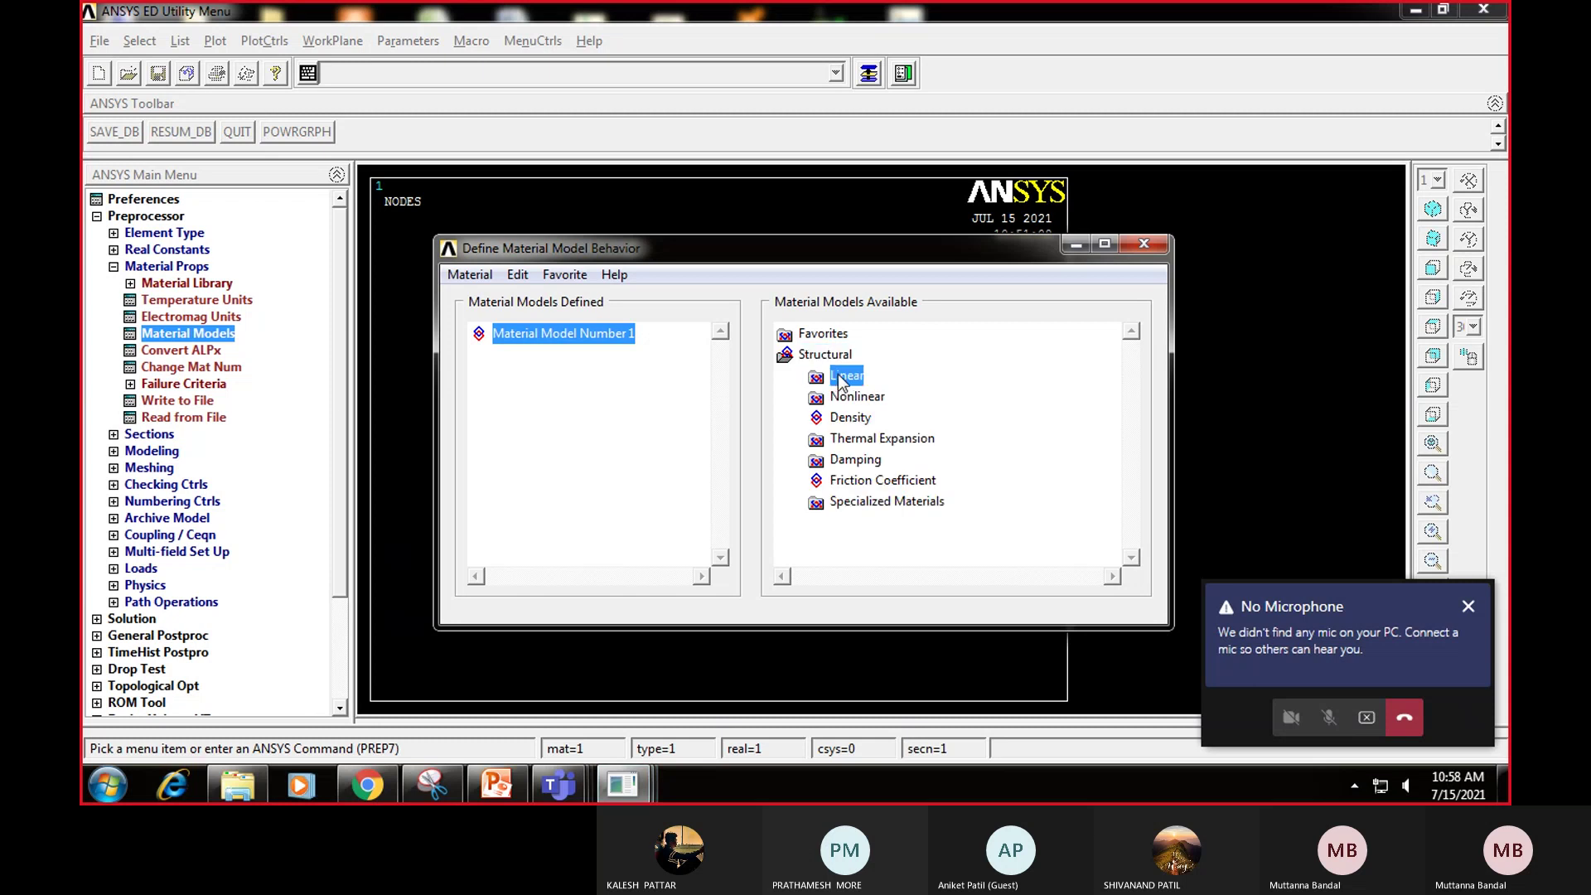
pyautogui.doubleClick(879, 397)
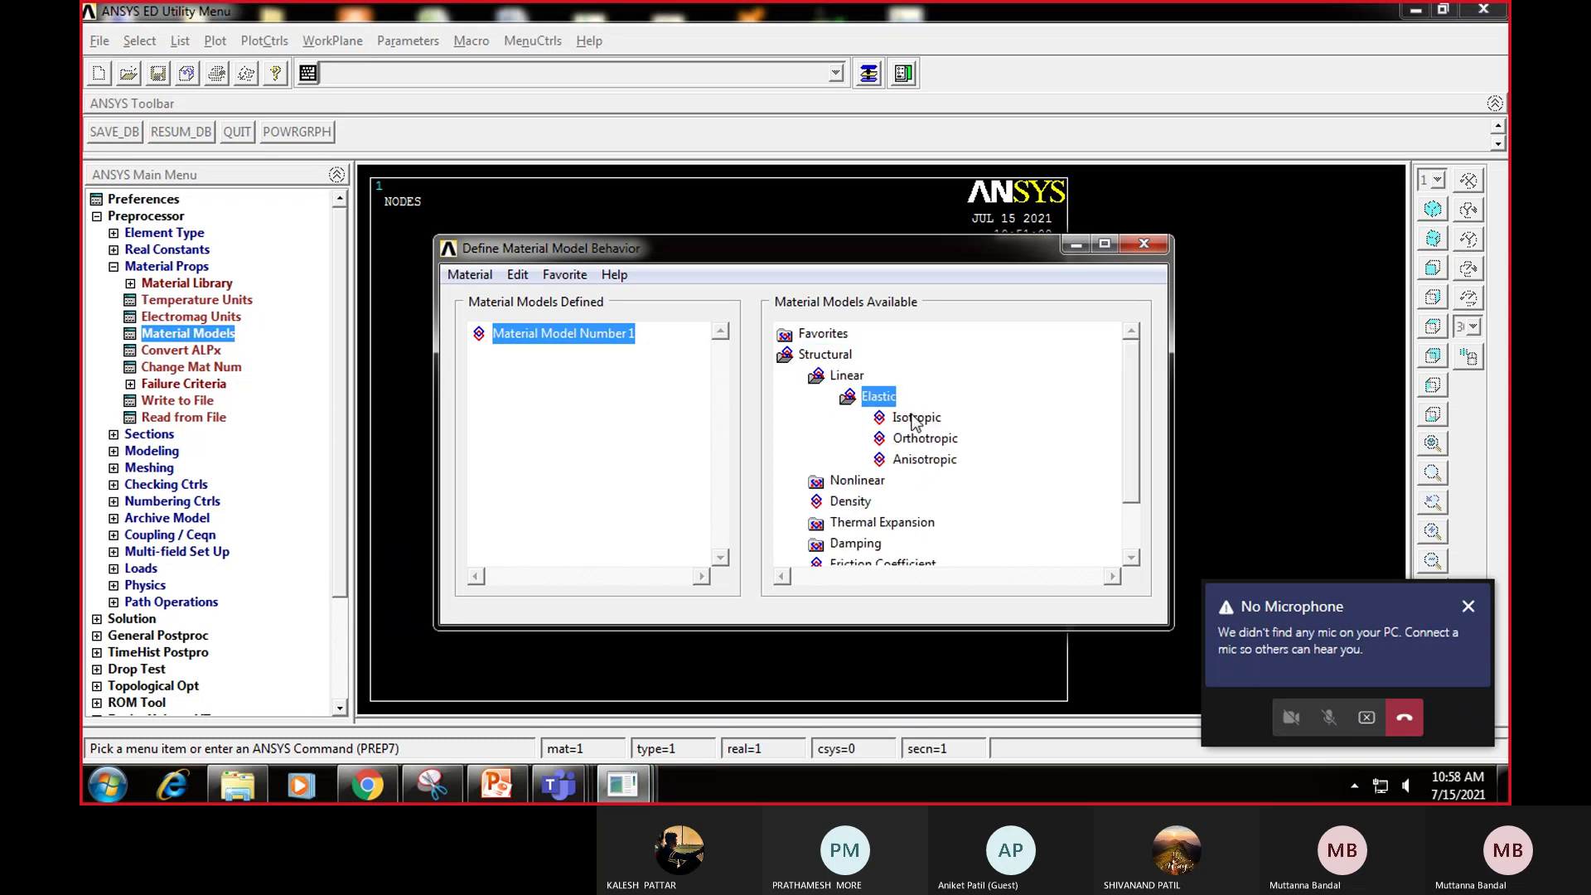
pyautogui.doubleClick(914, 418)
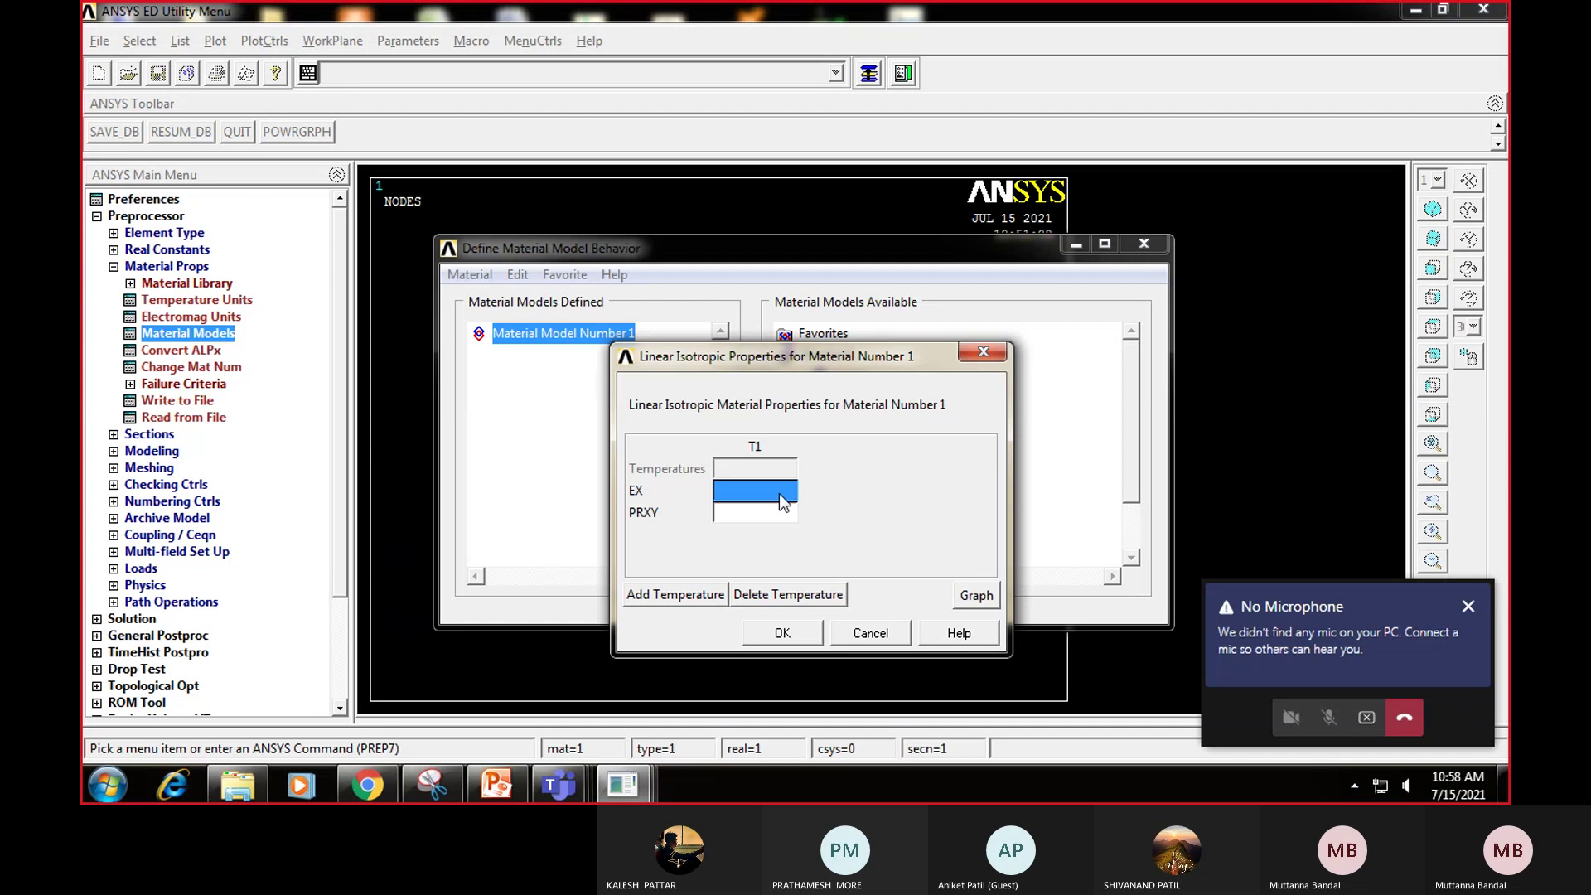
pyautogui.write('2e5')
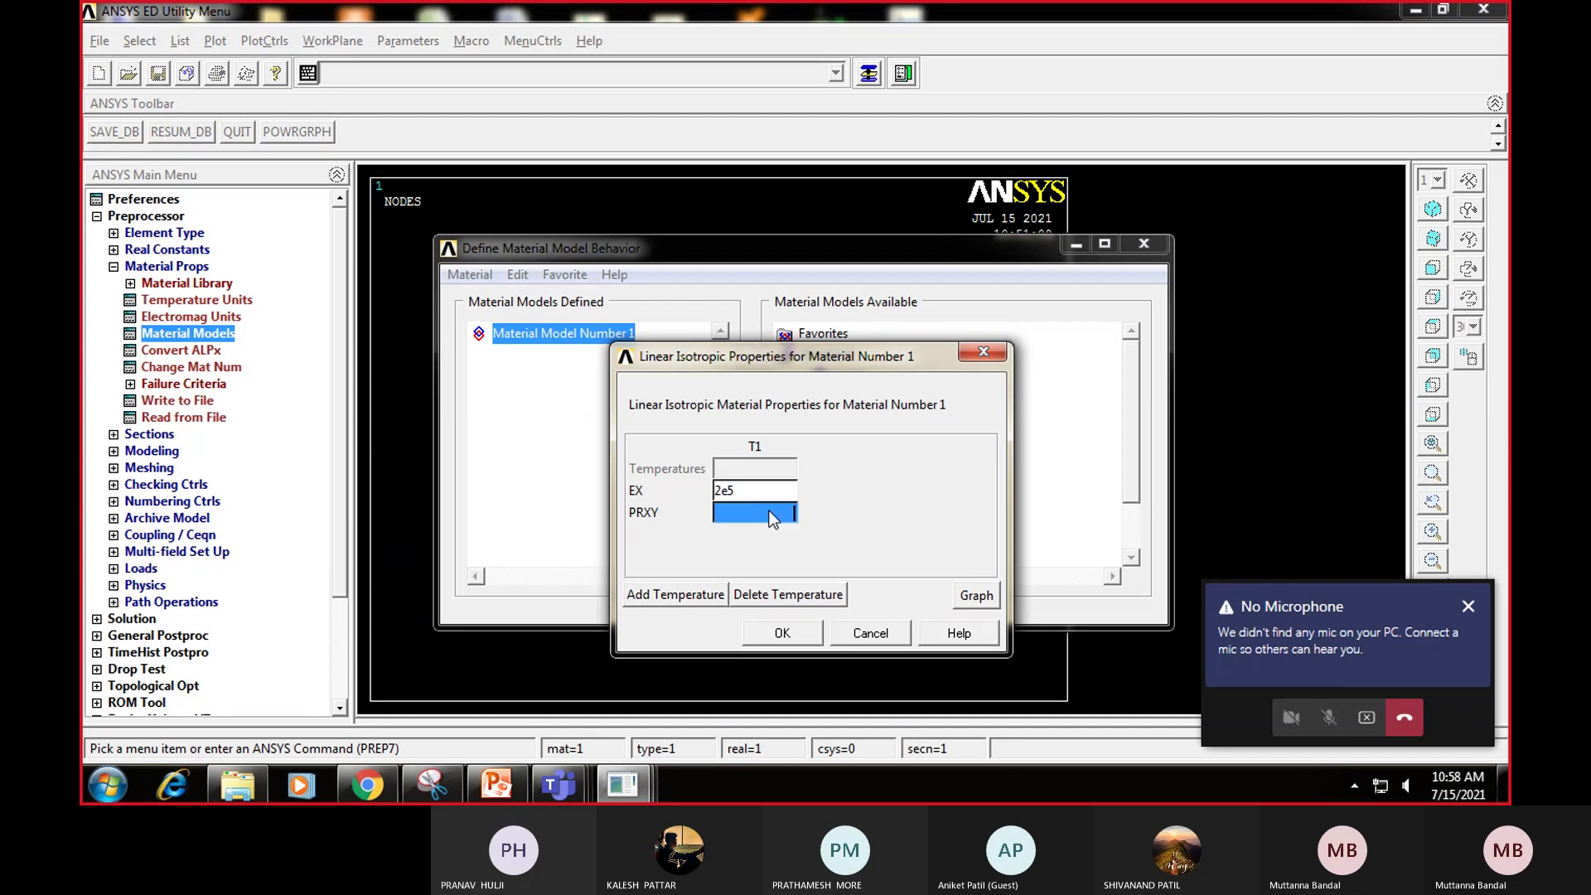
pyautogui.write('0.3')
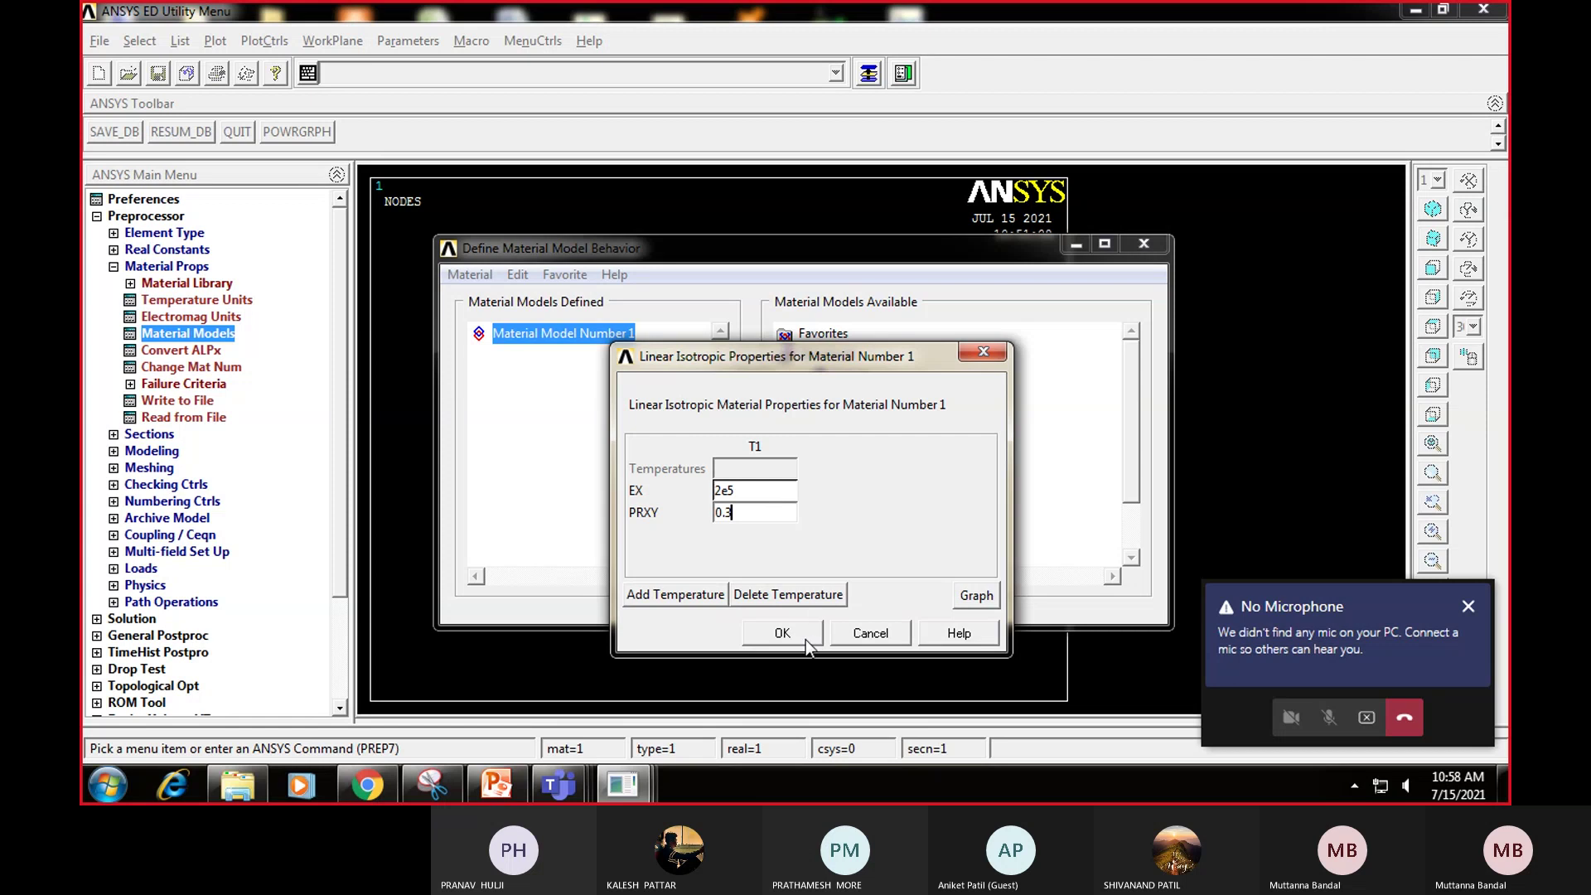
pyautogui.click(785, 633)
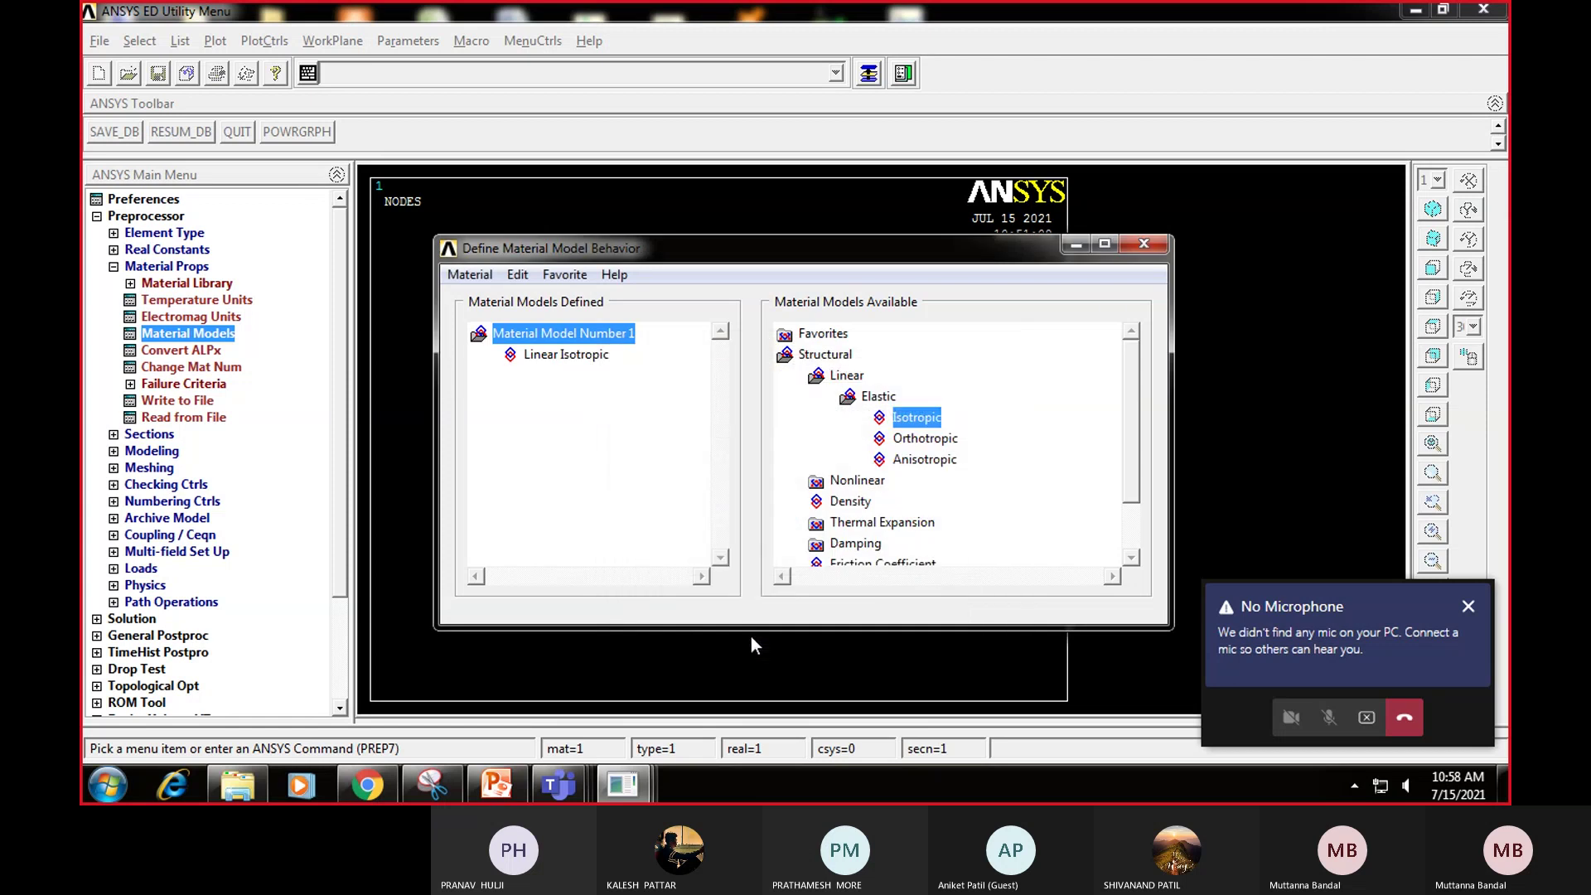
pyautogui.click(1145, 244)
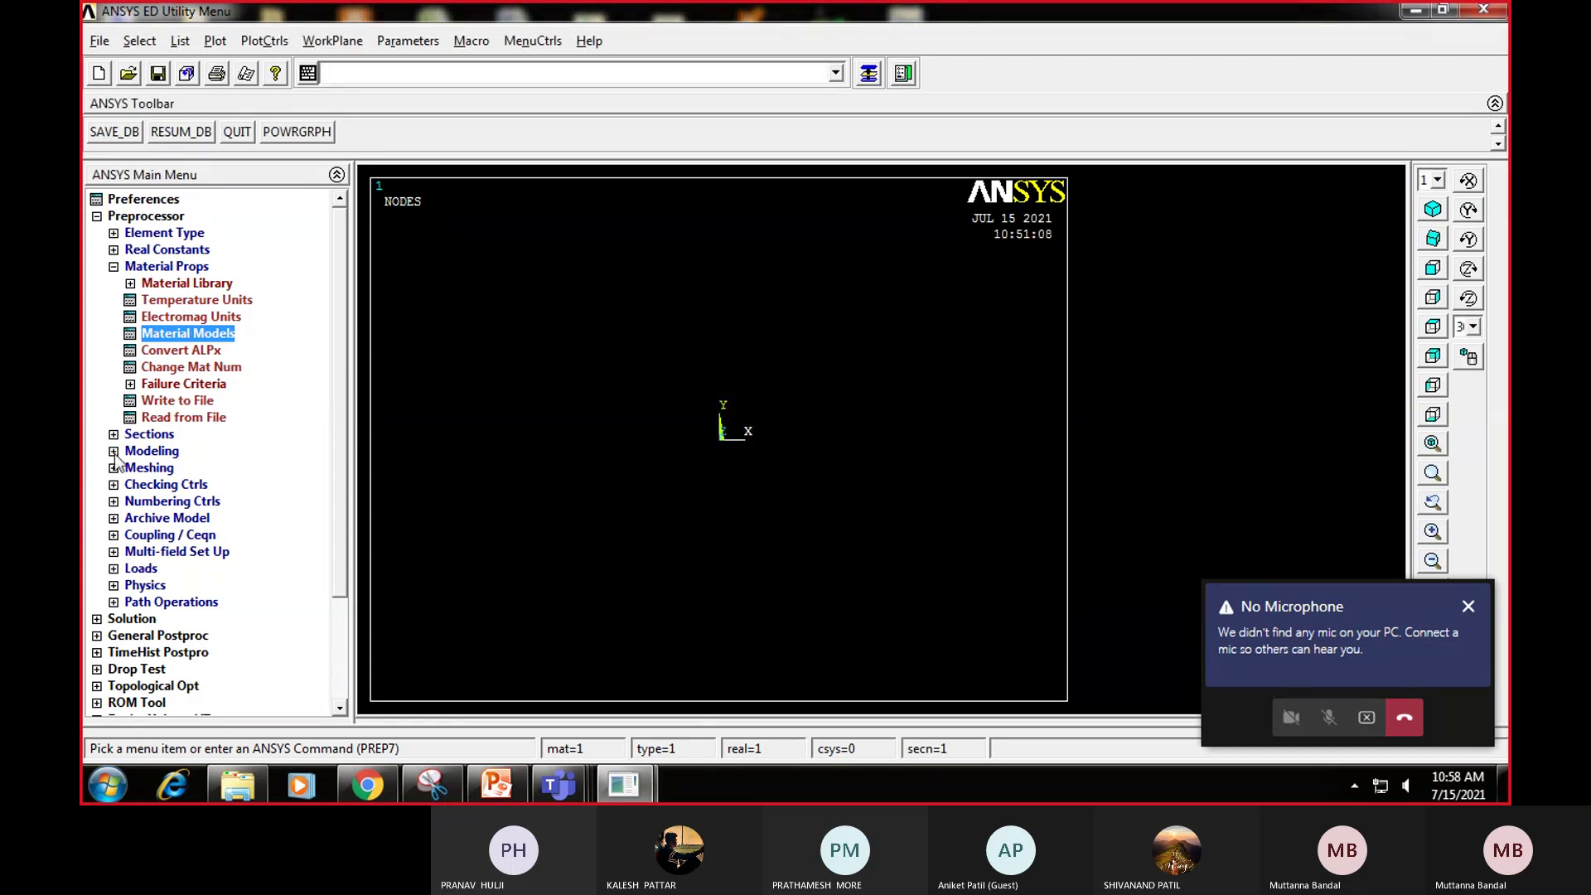
pyautogui.click(115, 453)
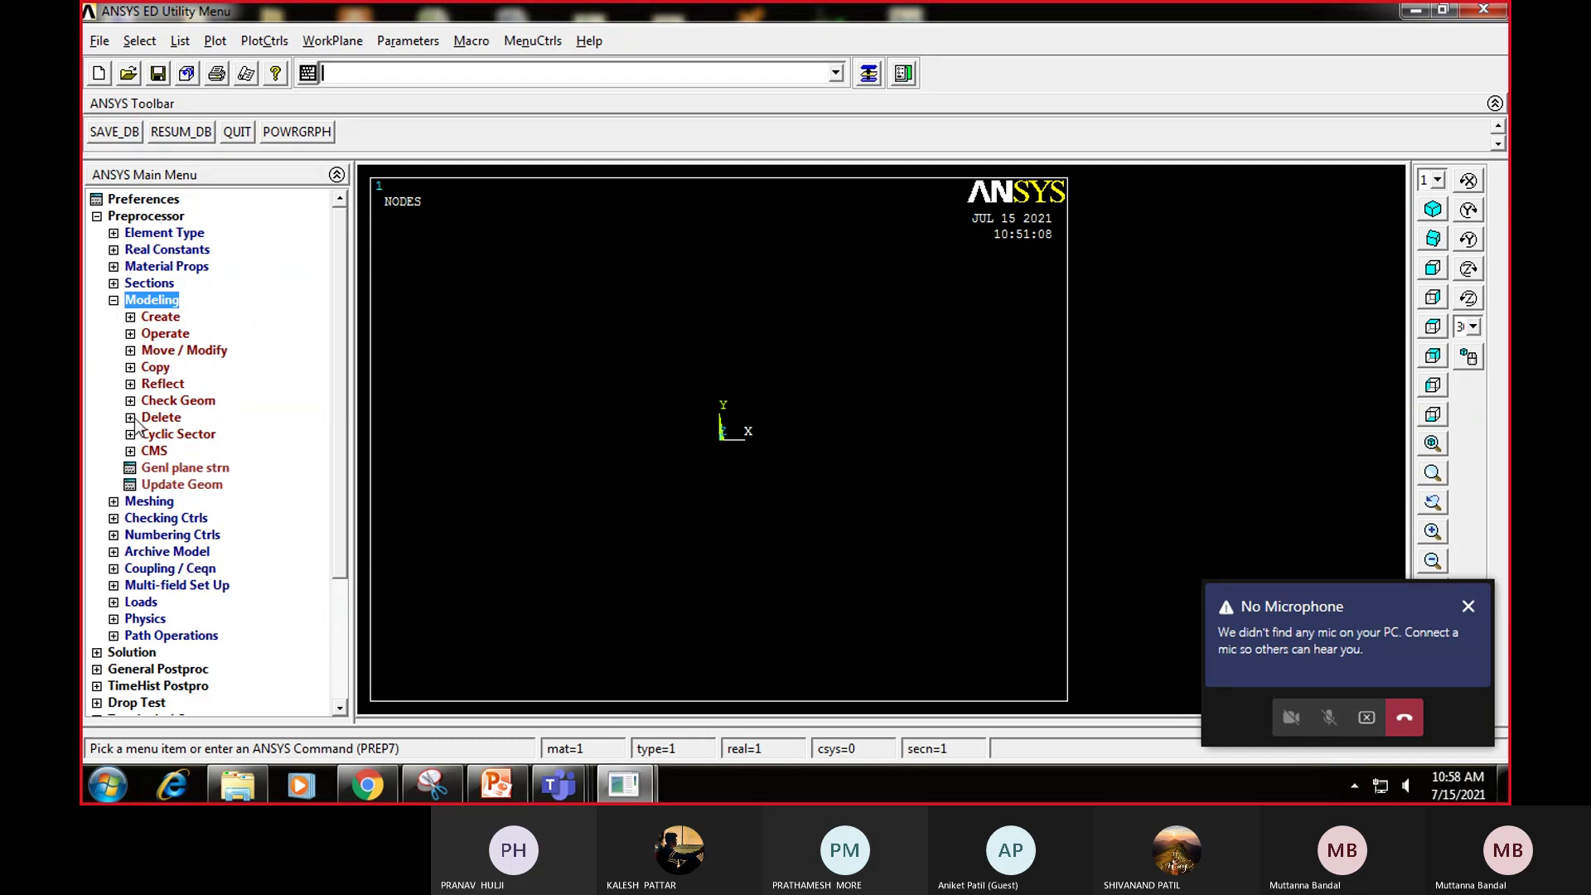
# Step: Create node 1 at X = 0 in the active coordinate system
pyautogui.click(131, 317)
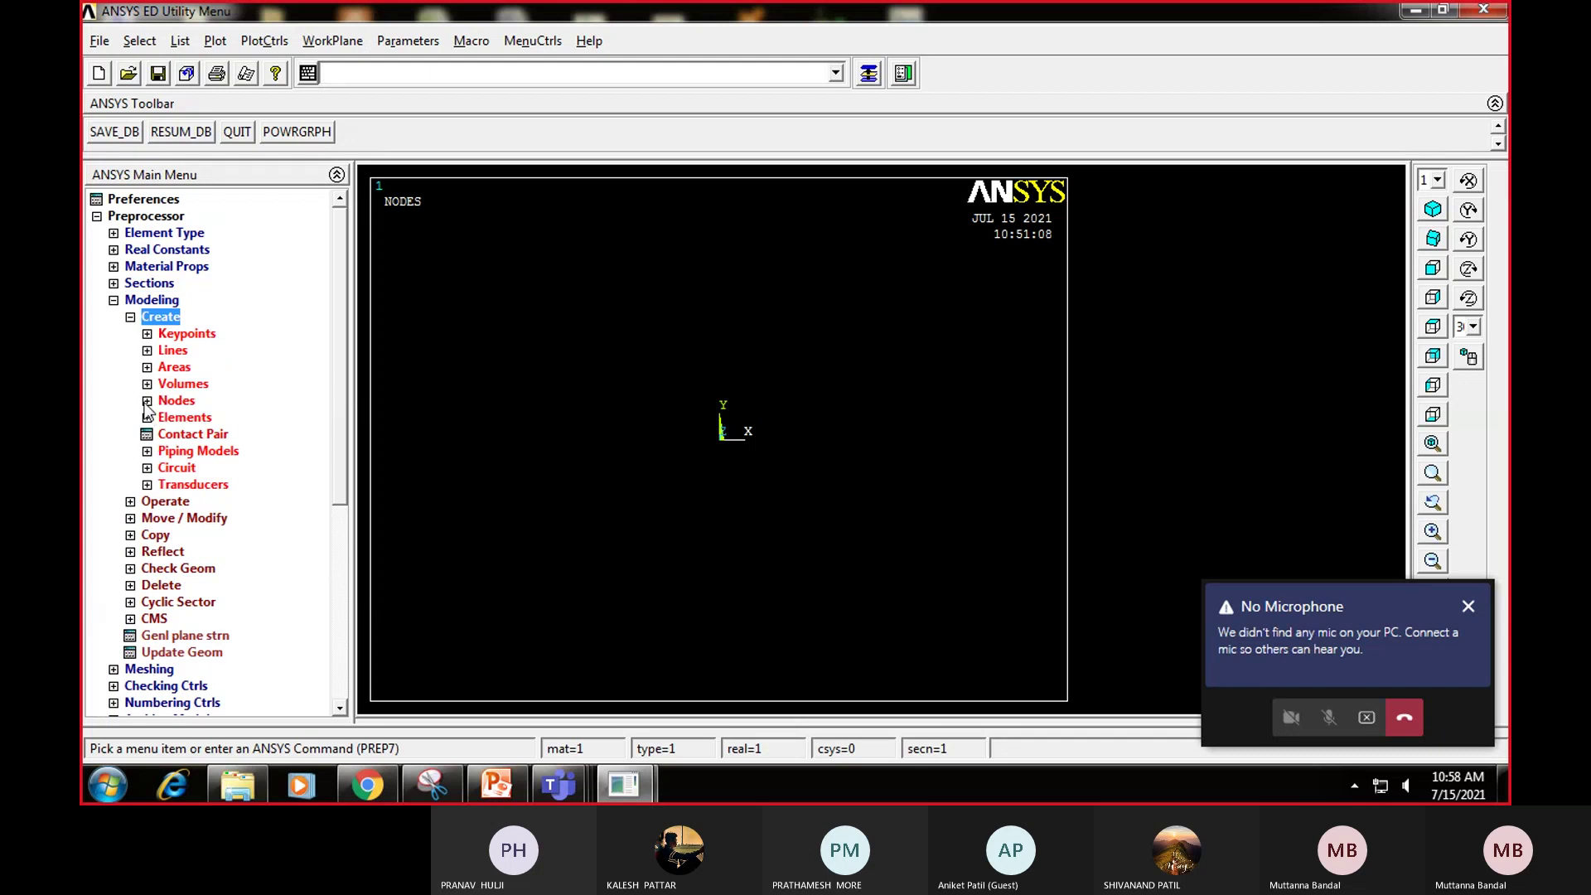
pyautogui.click(147, 401)
pyautogui.click(208, 435)
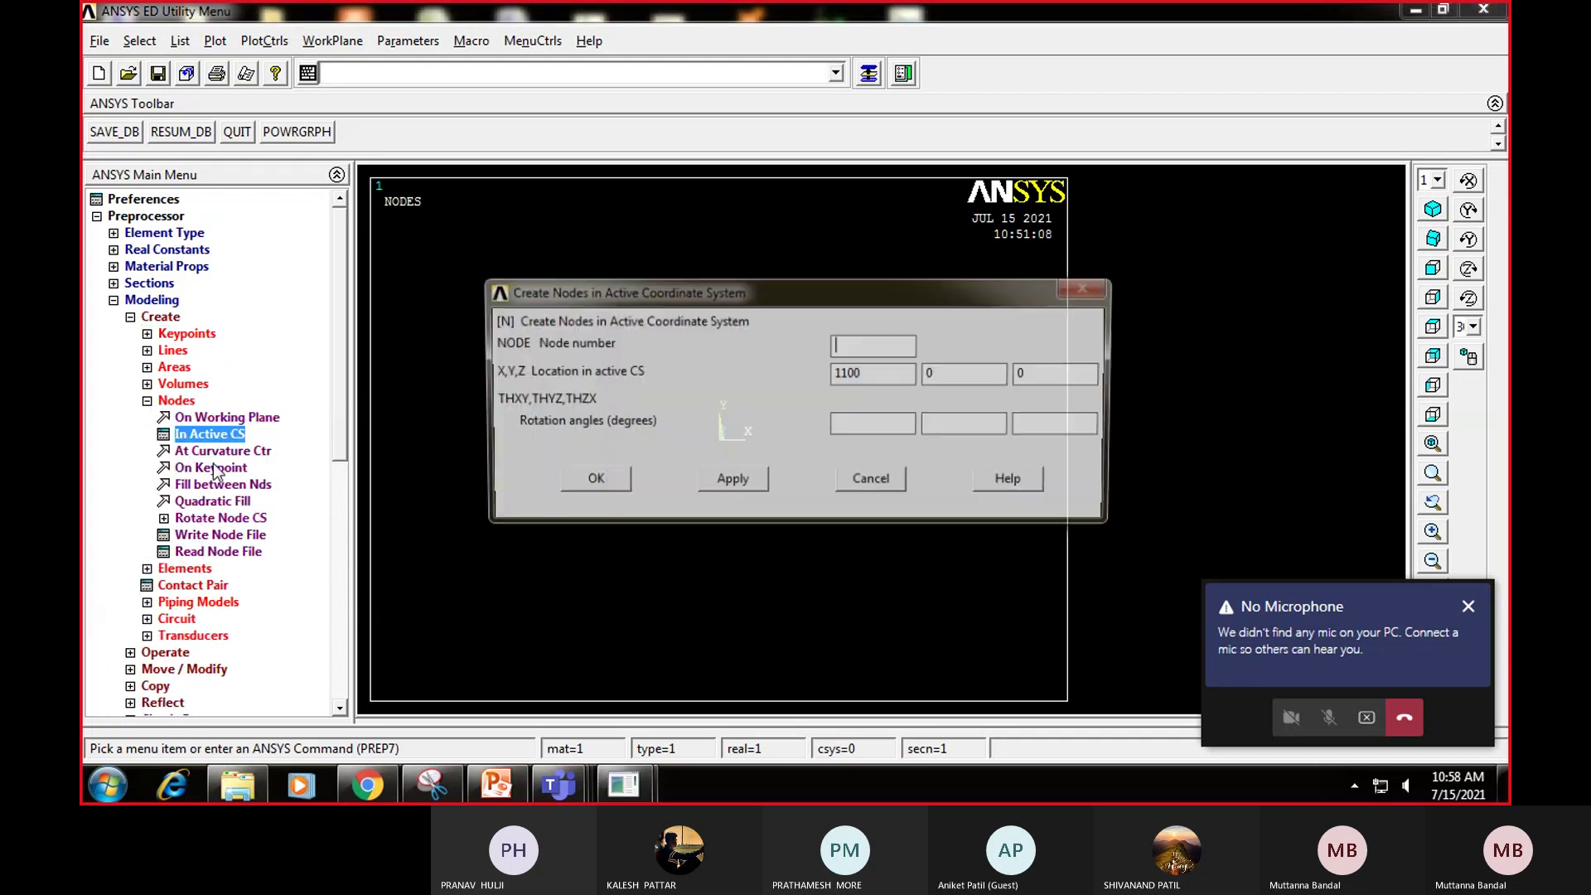
pyautogui.moveTo(880, 373); pyautogui.dragTo(789, 373)
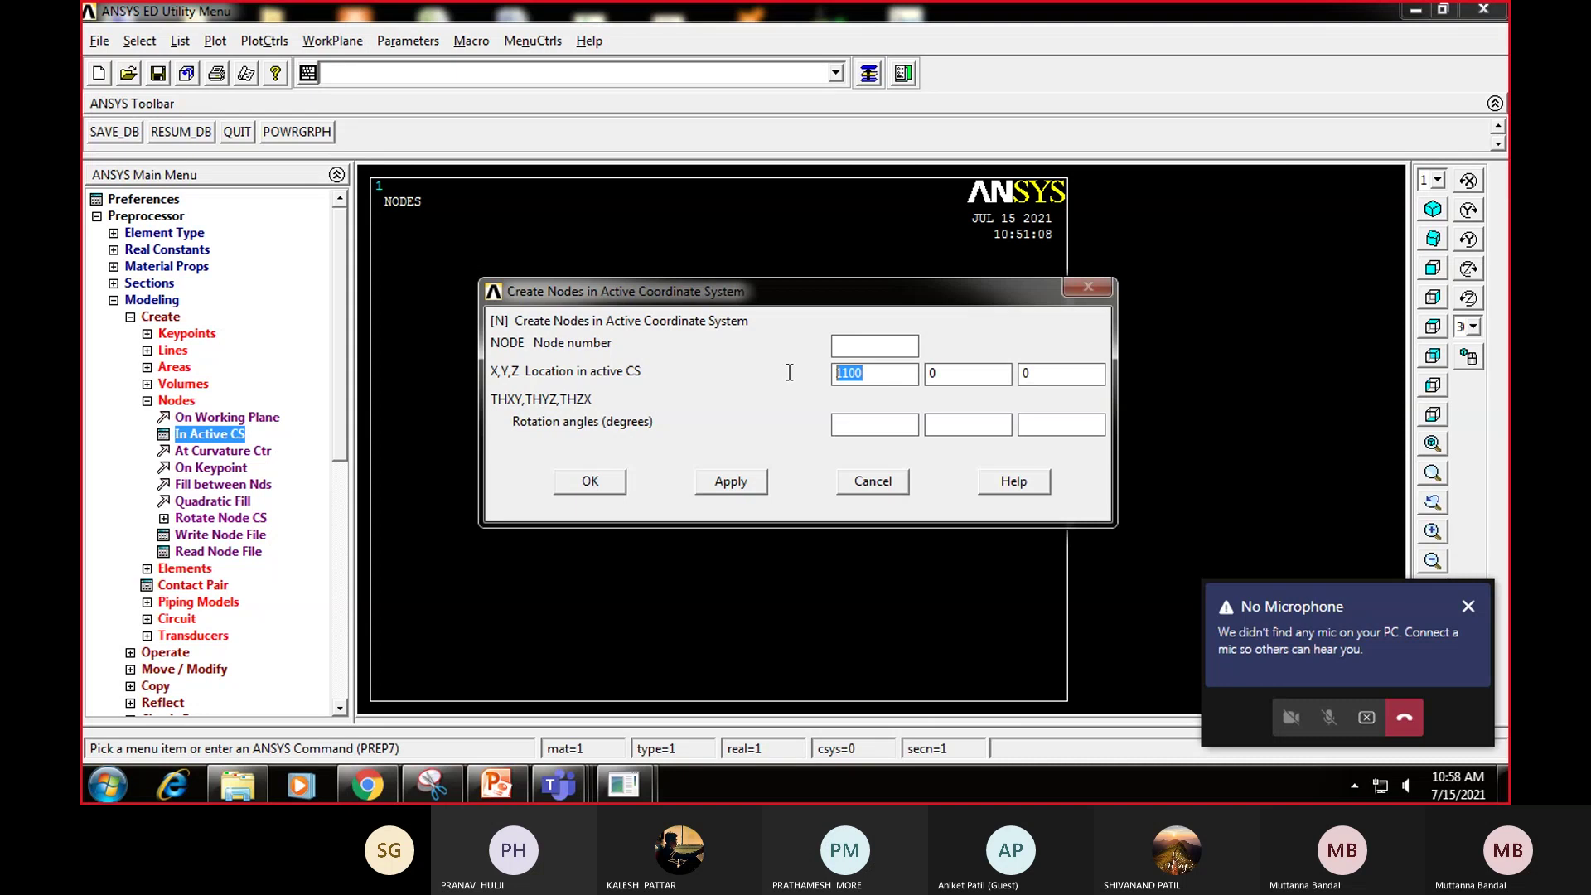
pyautogui.write('0')
pyautogui.click(731, 482)
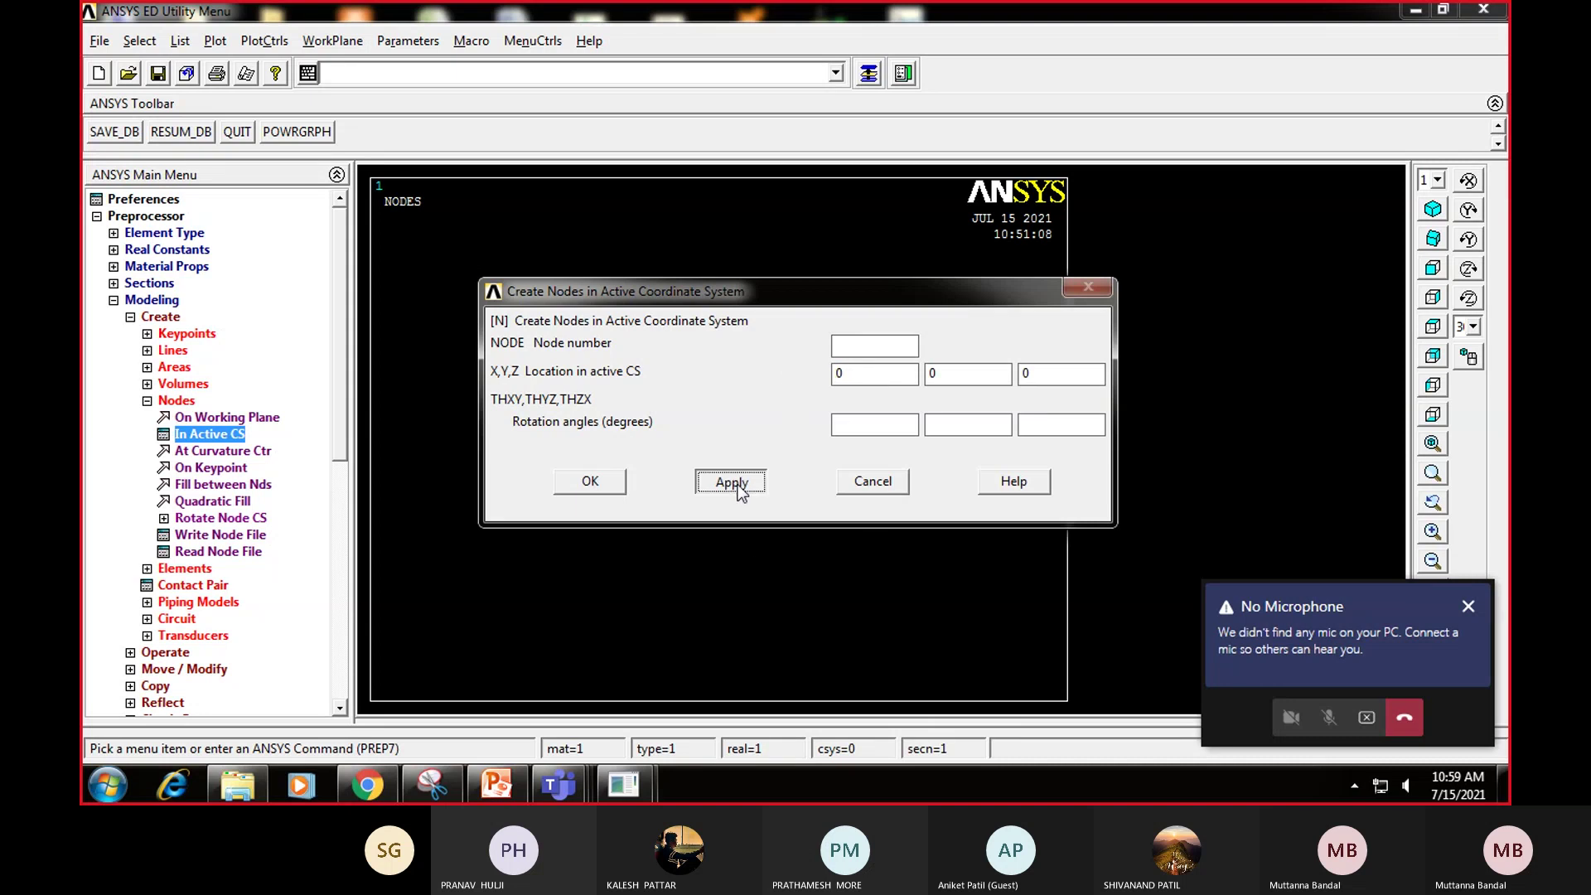
# Step: Create node 2 at X = 187.5, after checking the dimensions on the problem slide
pyautogui.click(496, 784)
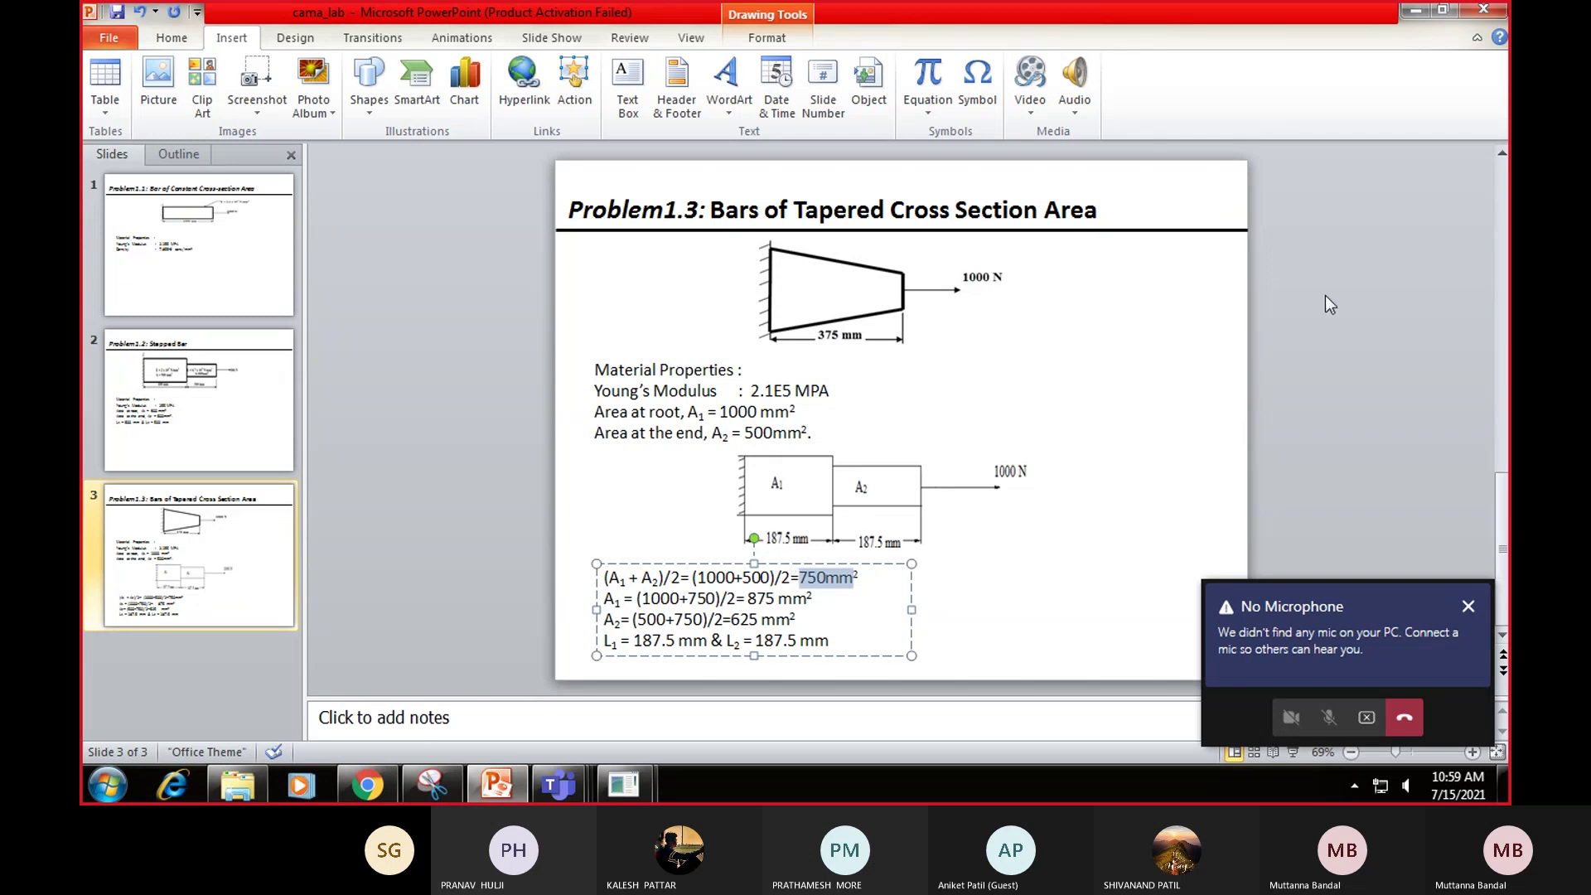
pyautogui.click(1415, 10)
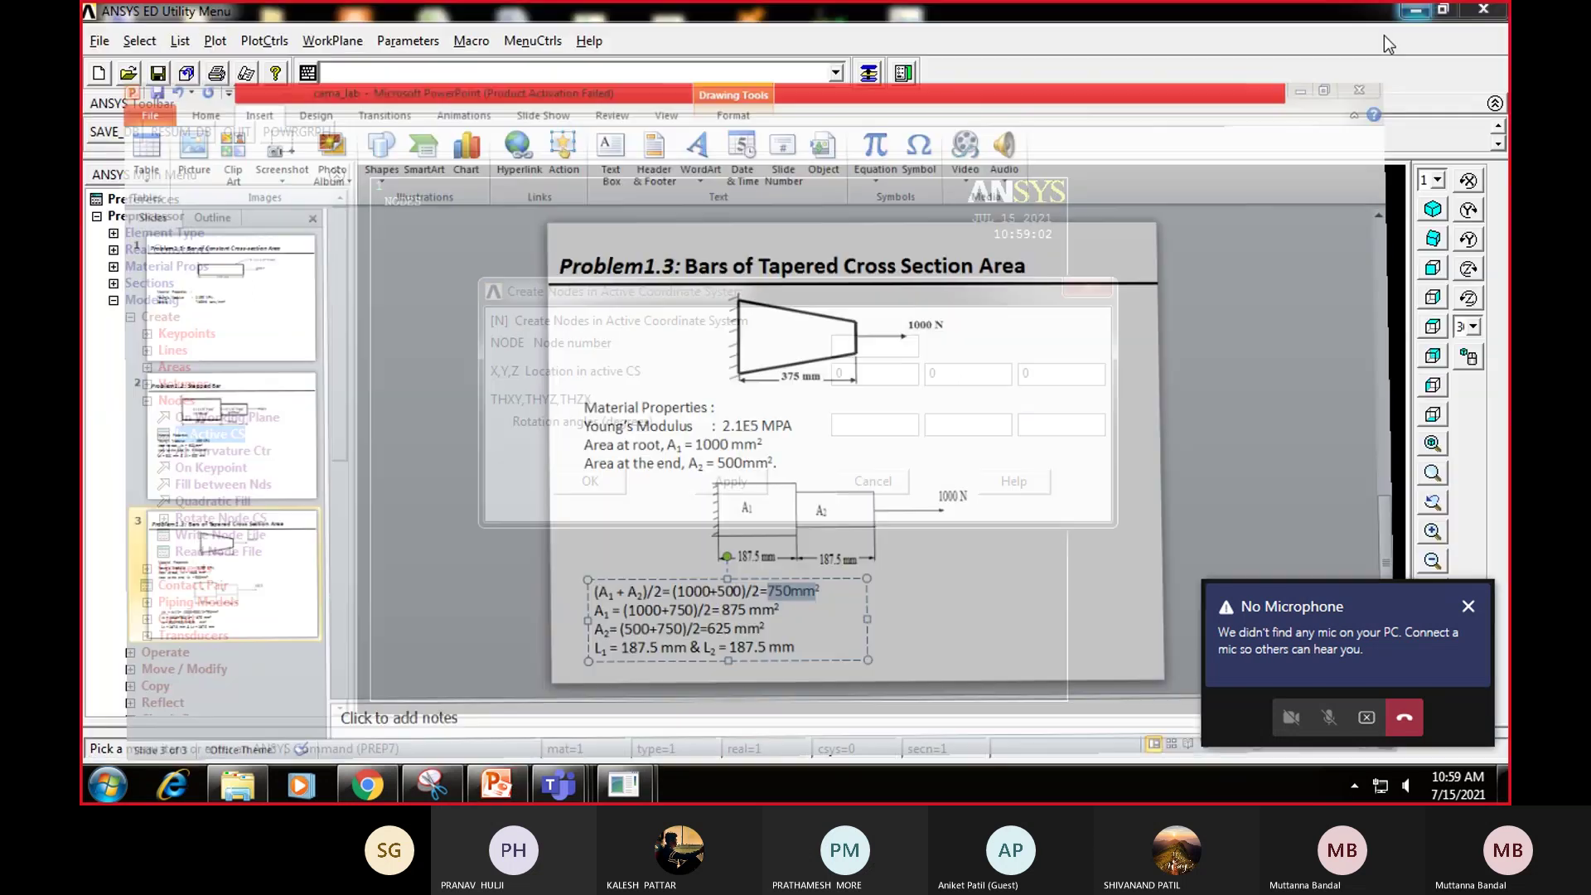
pyautogui.write('187.5')
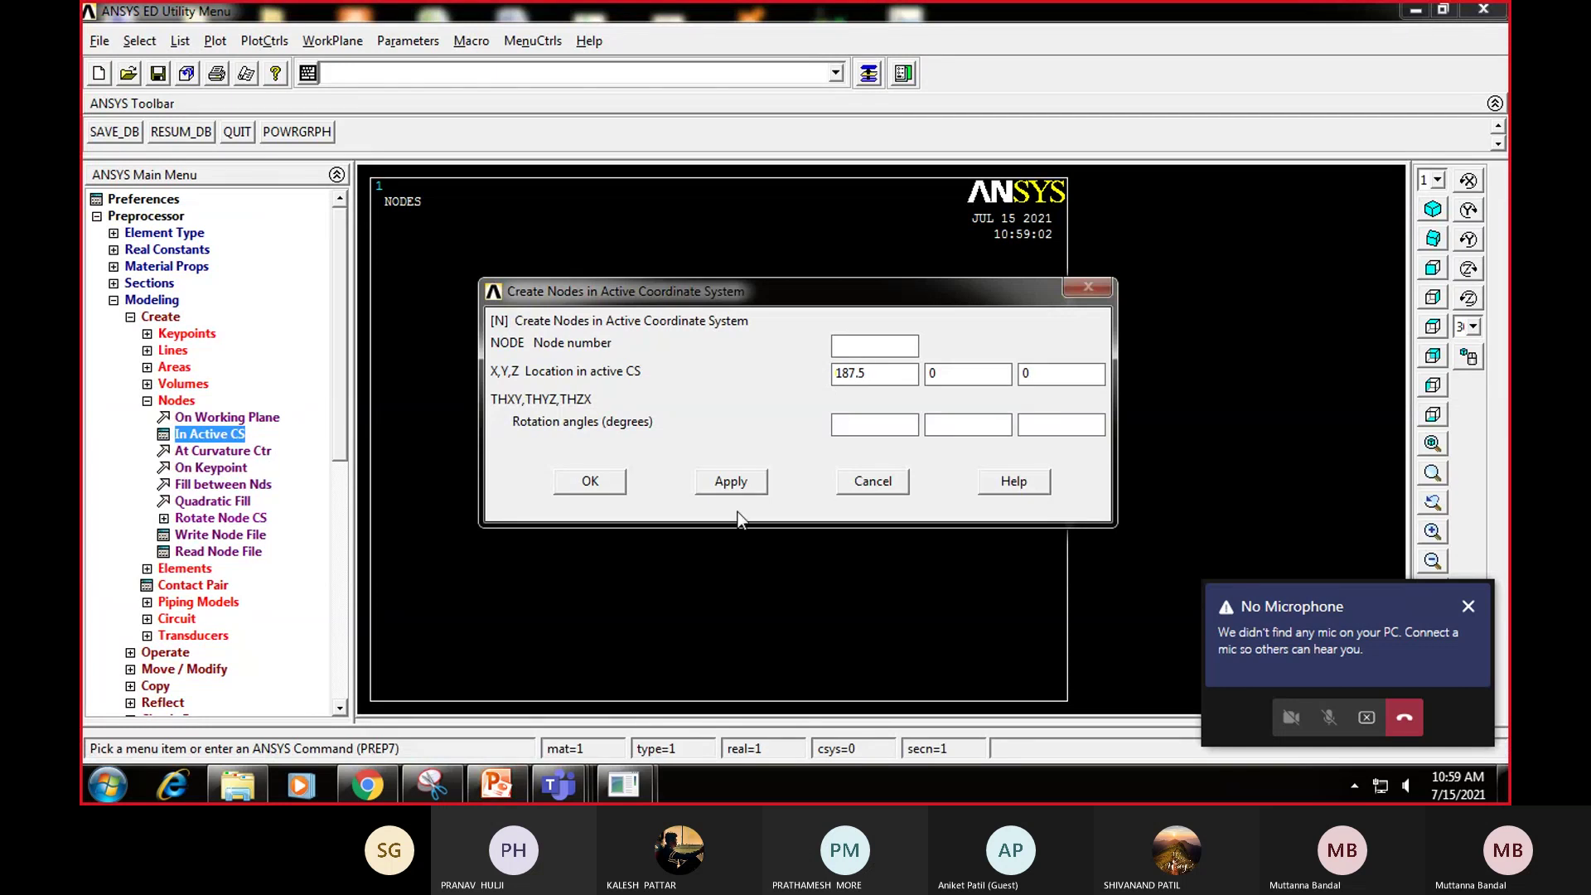
pyautogui.click(740, 481)
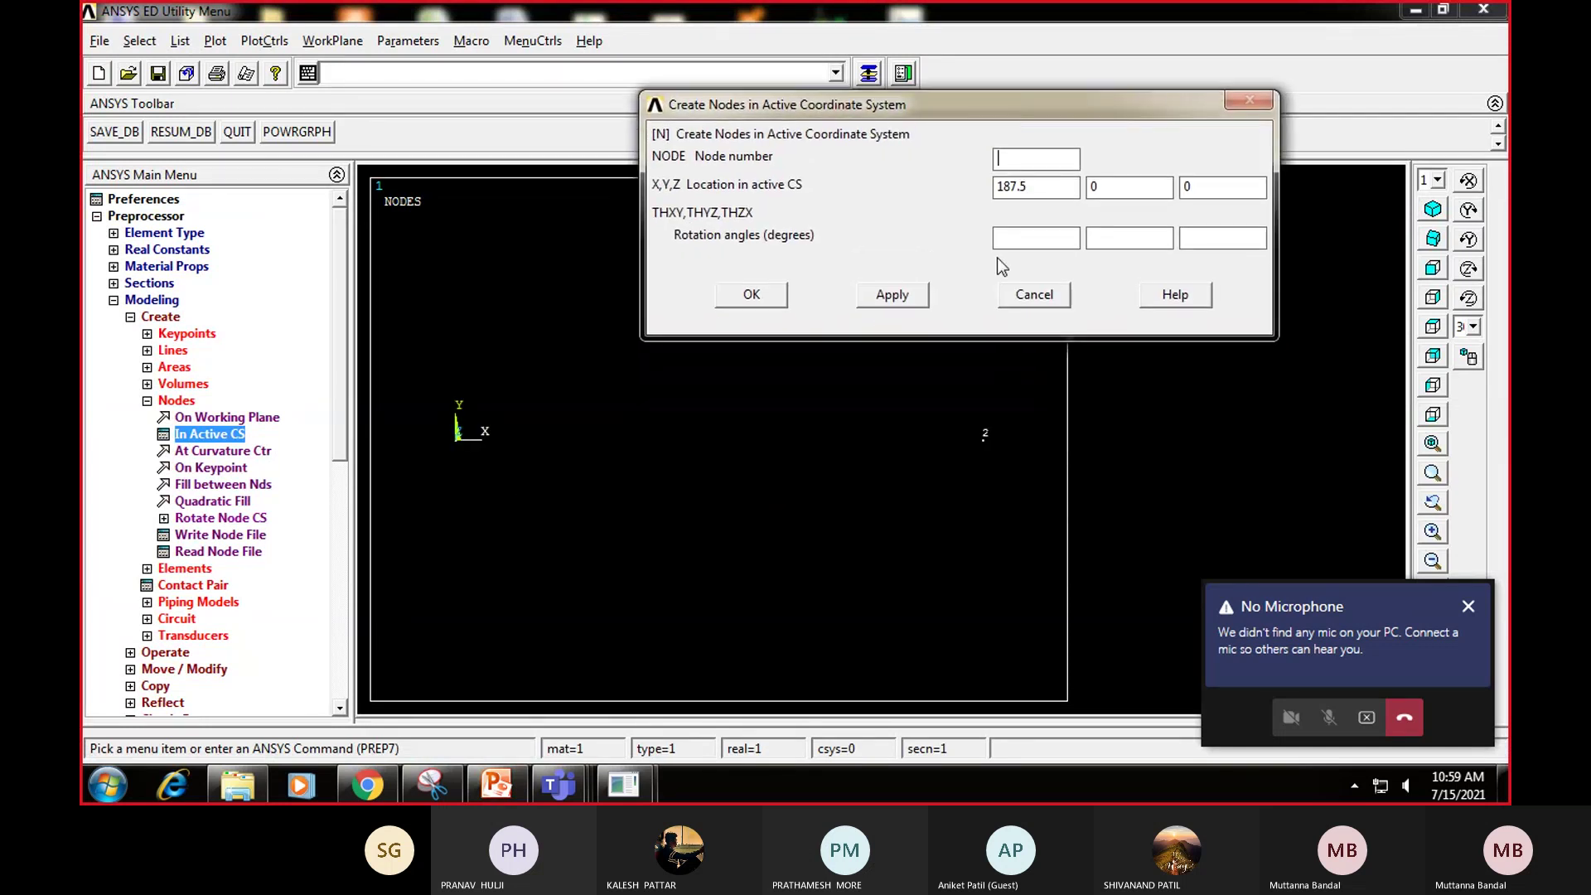
# Step: Create node 3 at X = 375 to finish the node line
pyautogui.click(496, 783)
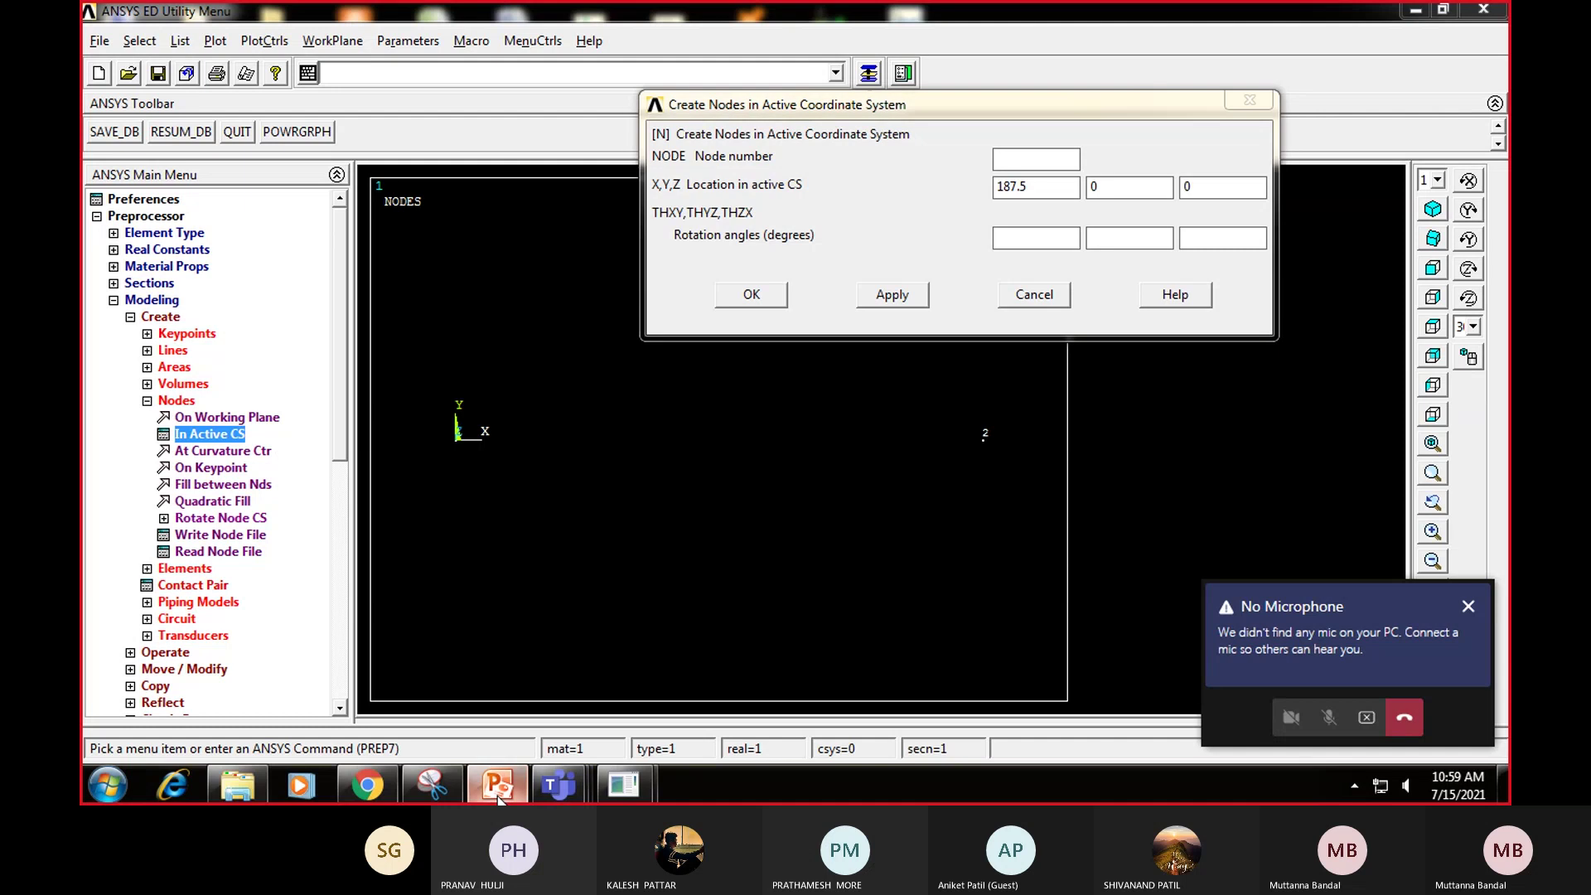
pyautogui.click(1415, 10)
pyautogui.doubleClick(1018, 187)
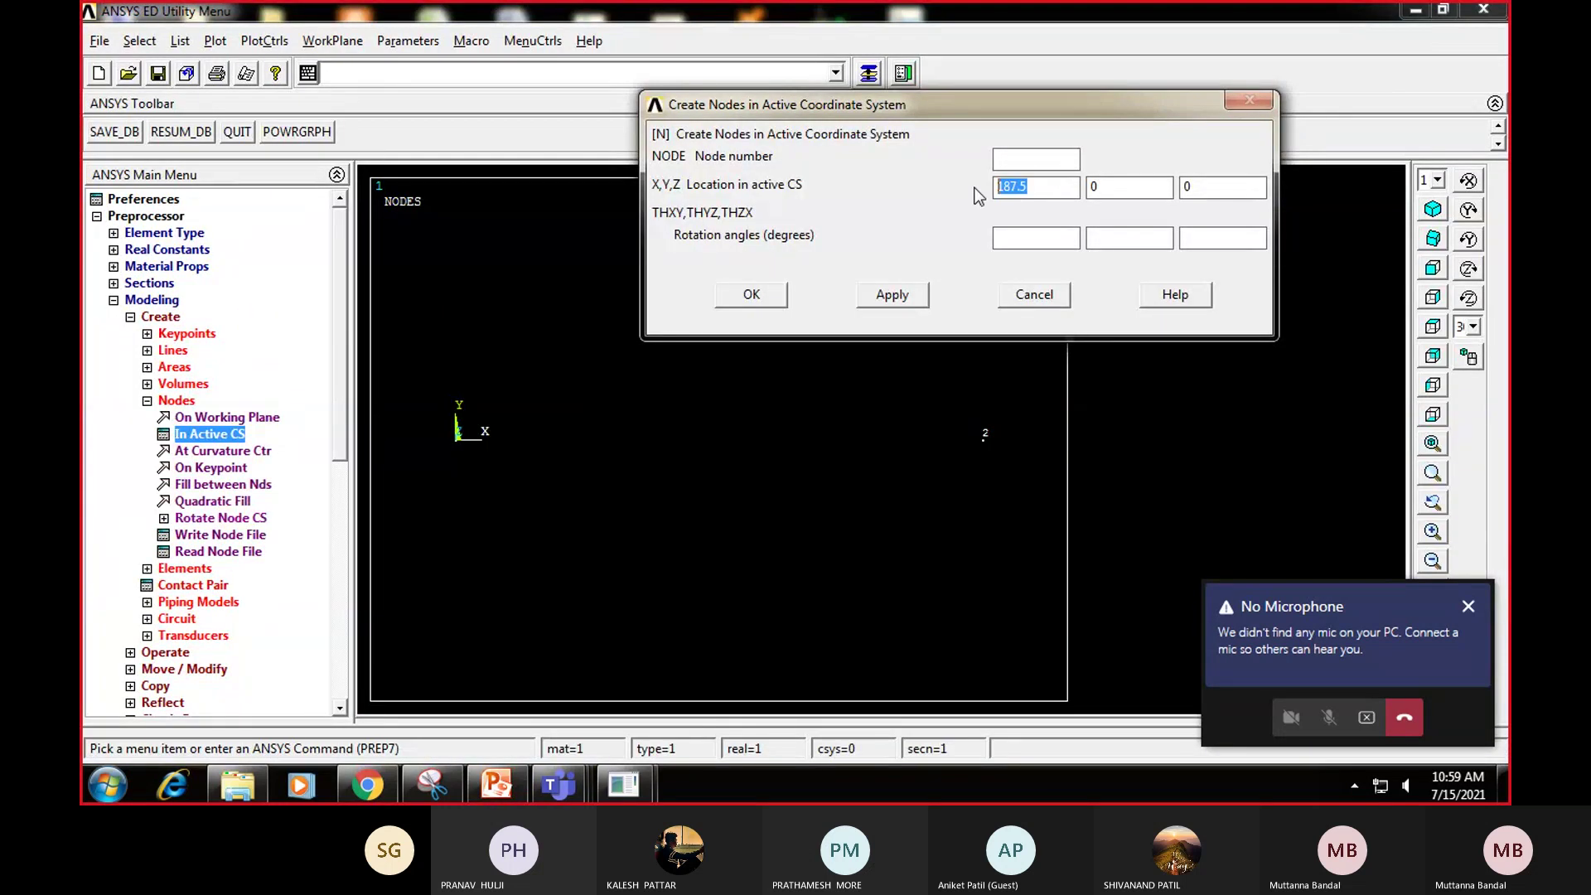
pyautogui.write('375')
pyautogui.click(759, 295)
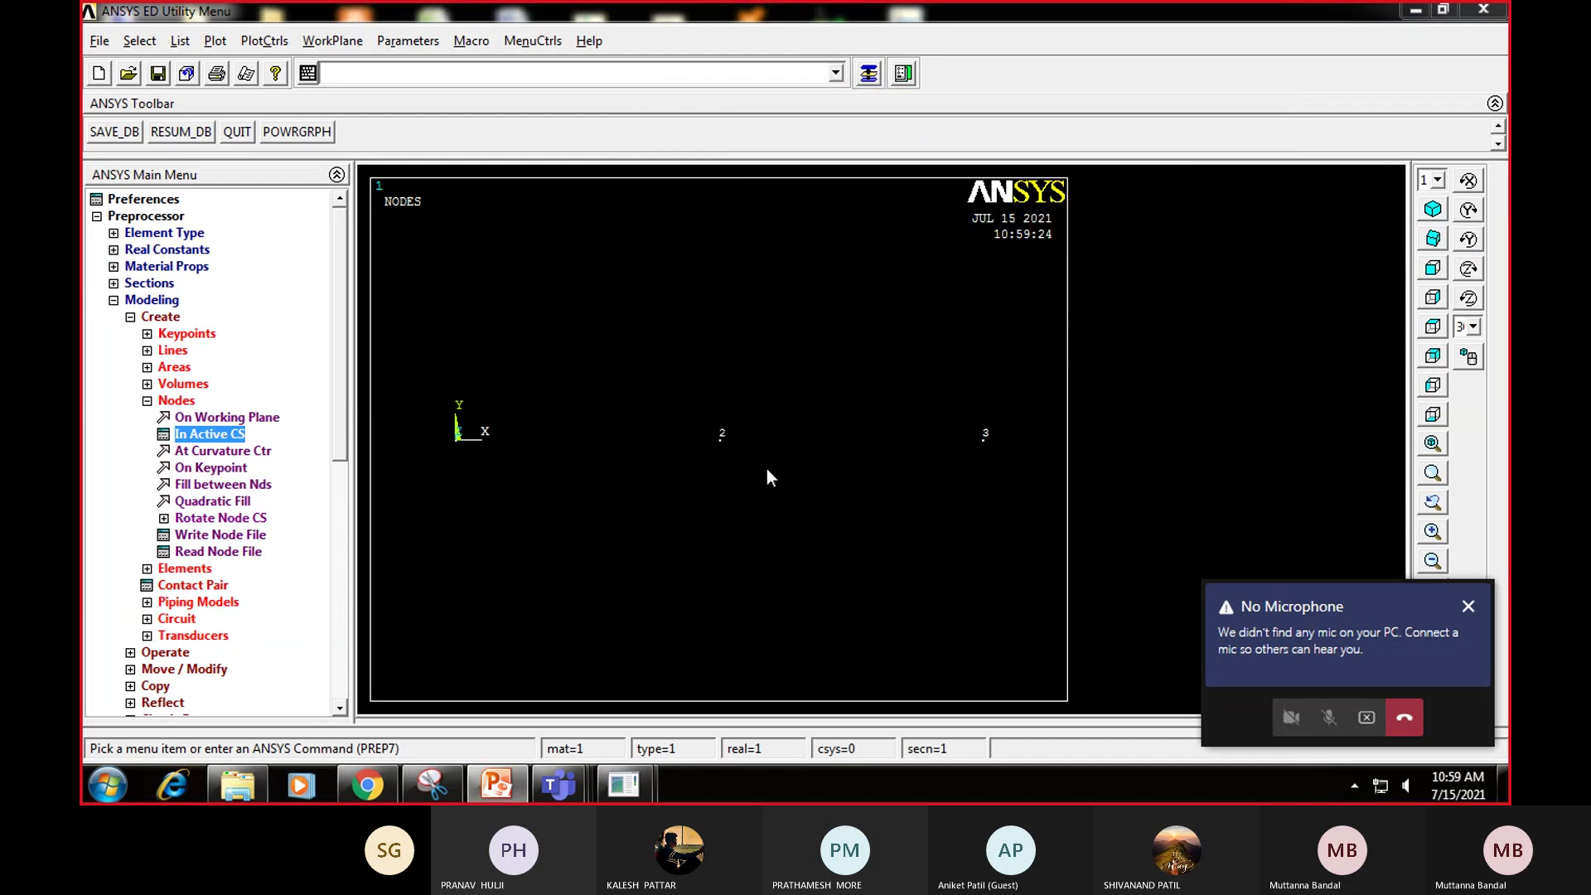
pyautogui.click(150, 570)
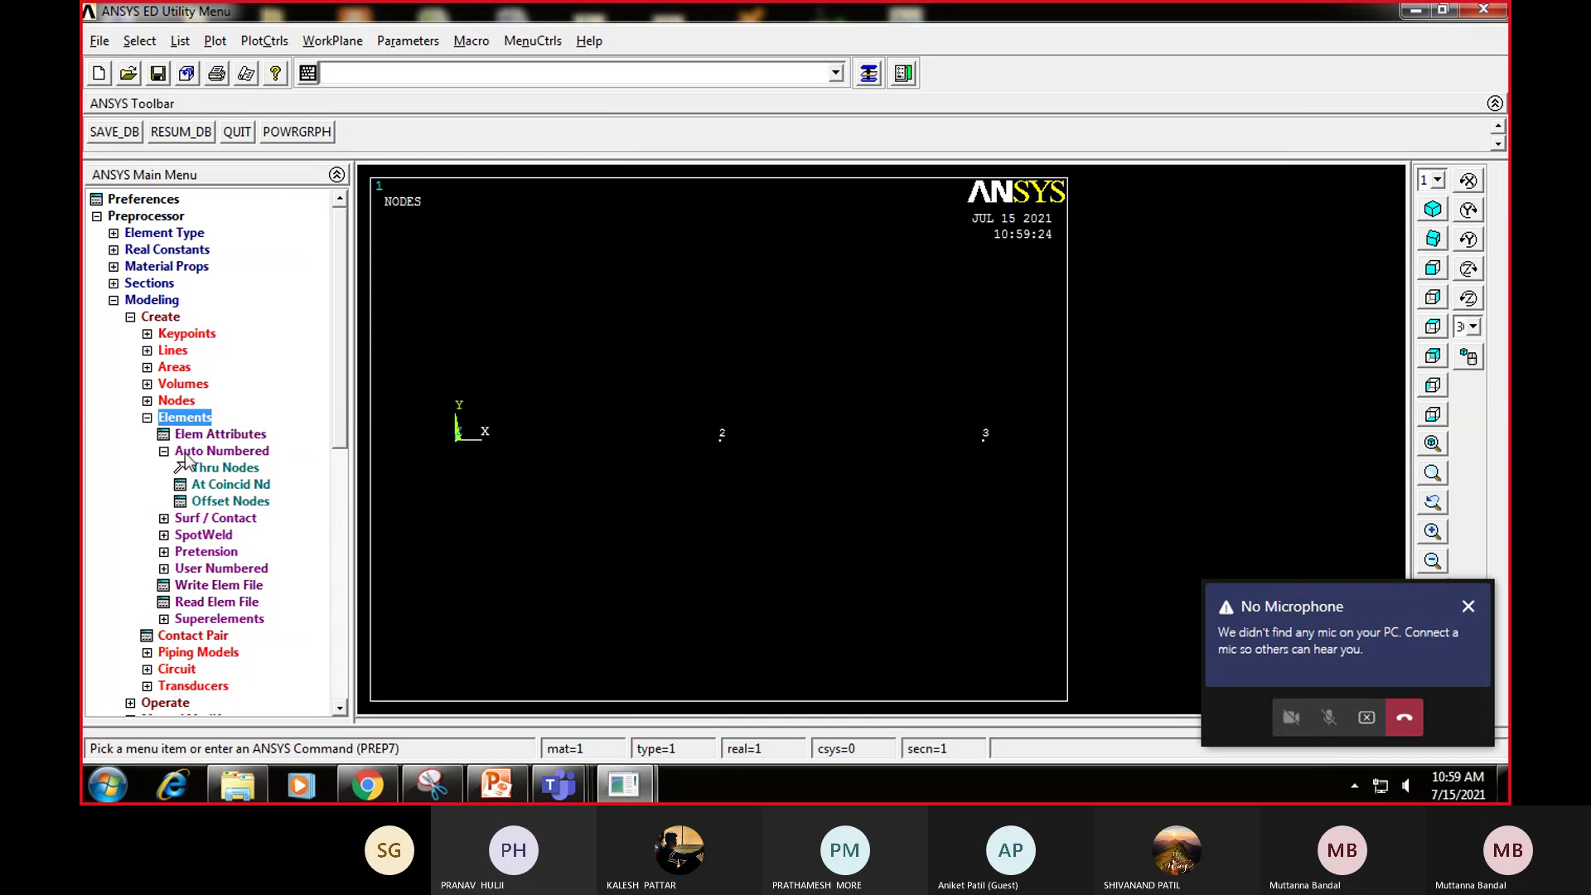
# Step: Create the first LINK180 element between nodes 1 and 2 with default attributes
pyautogui.click(219, 433)
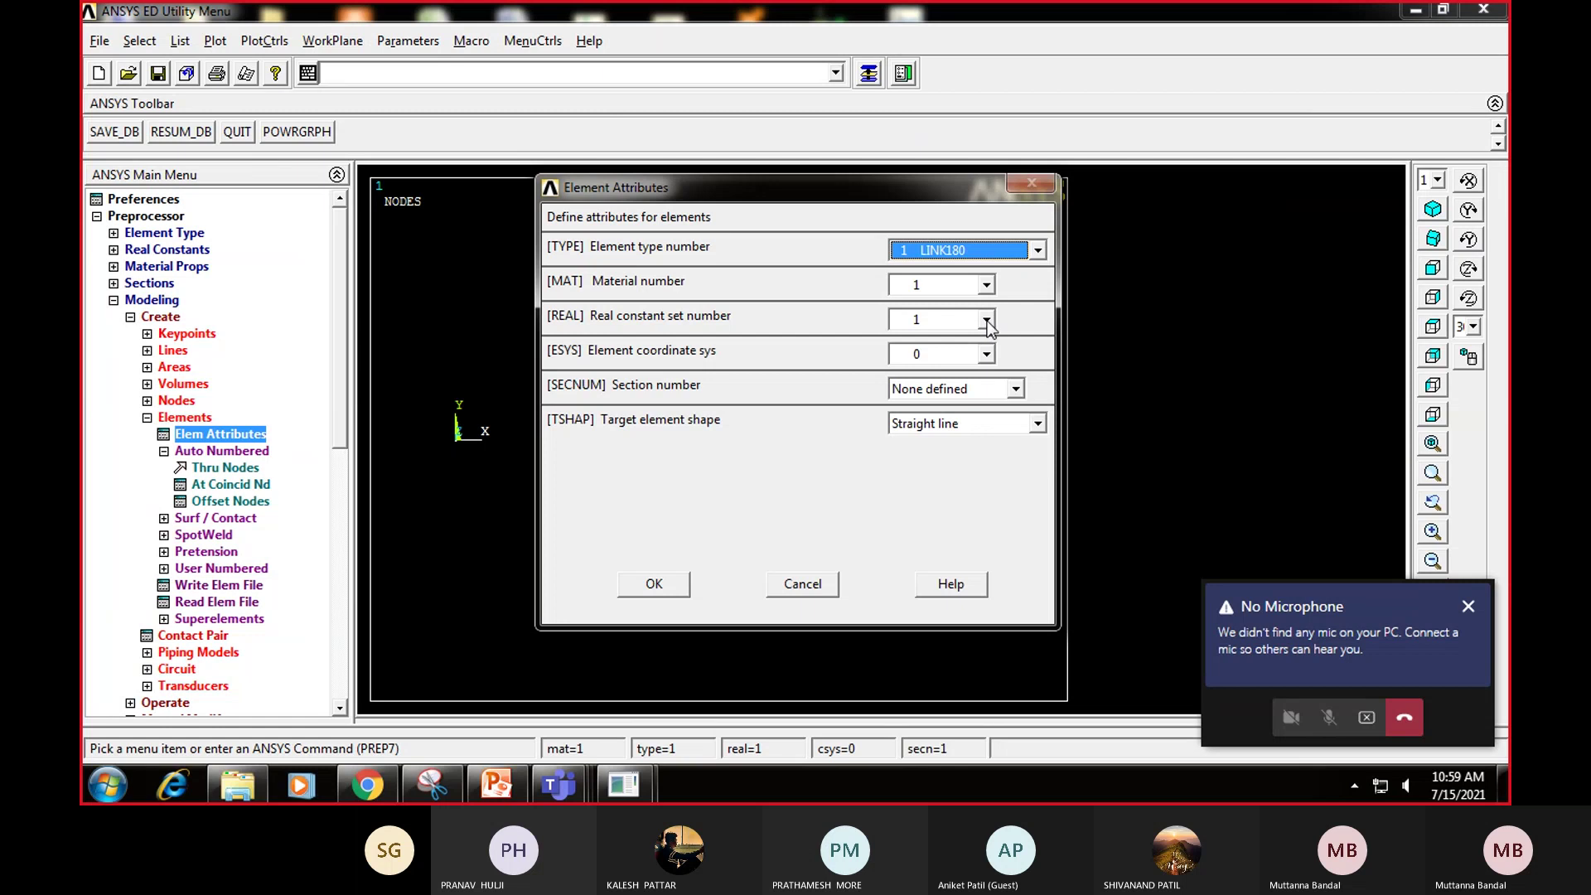
pyautogui.click(654, 585)
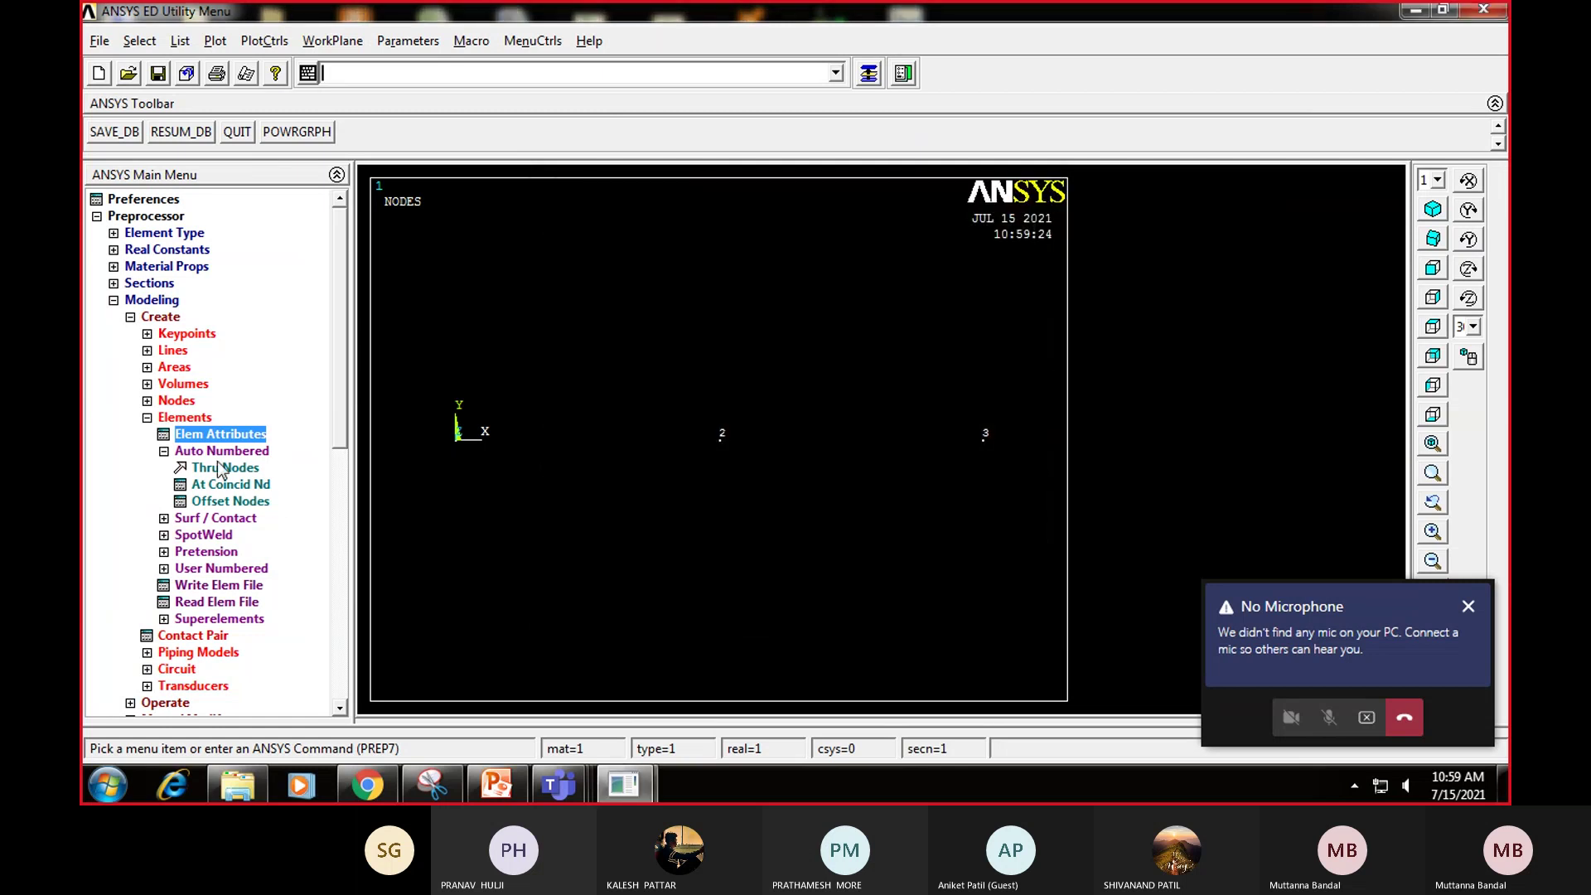
pyautogui.click(217, 469)
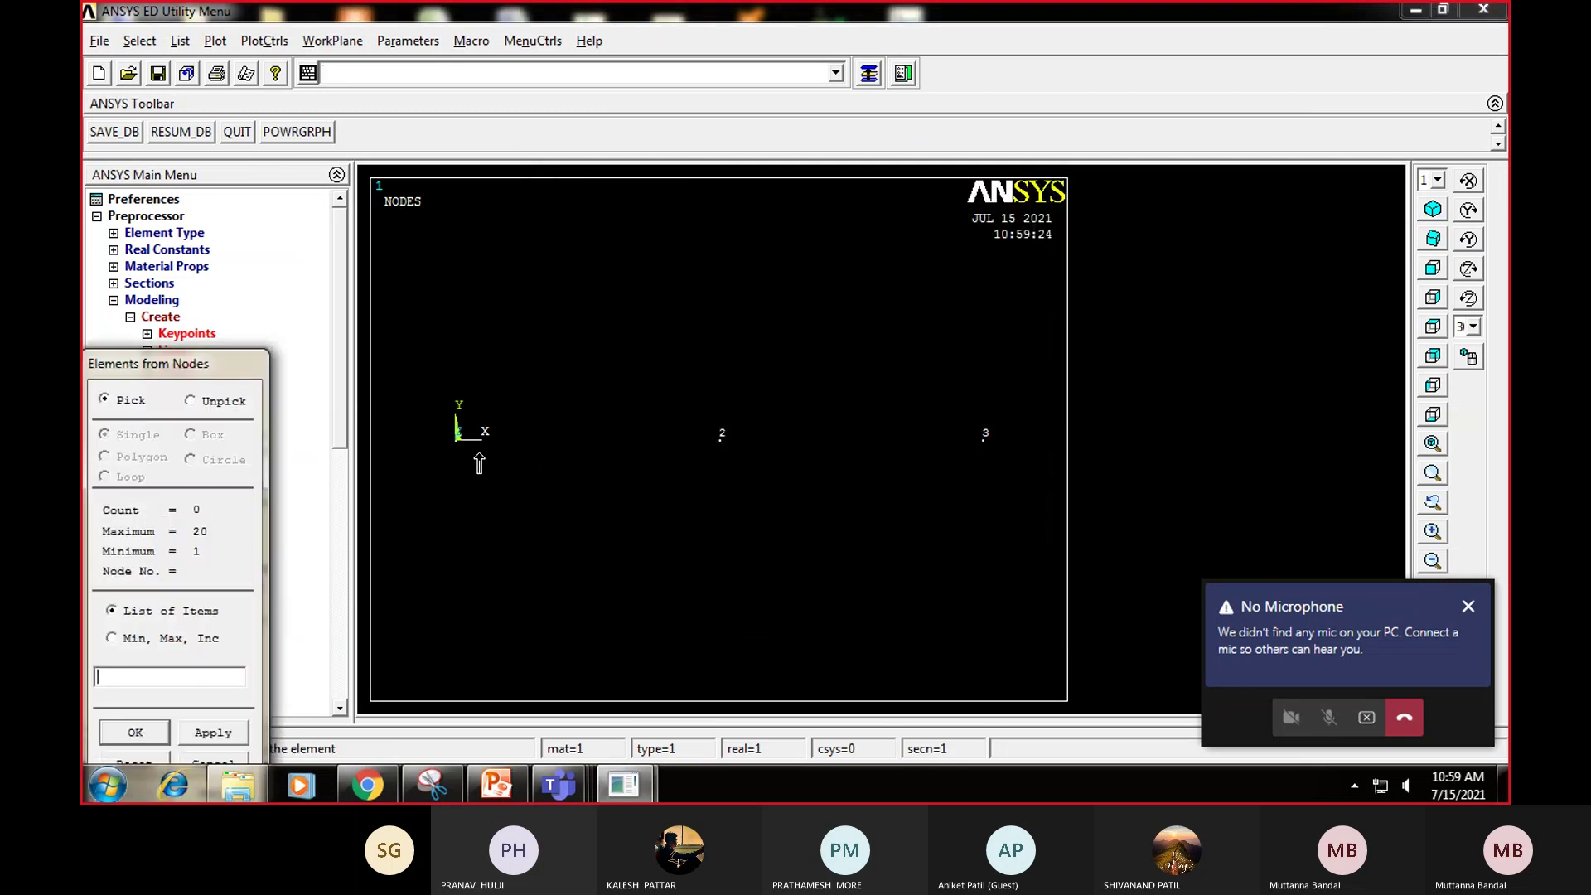
pyautogui.click(457, 440)
pyautogui.click(719, 439)
pyautogui.click(136, 733)
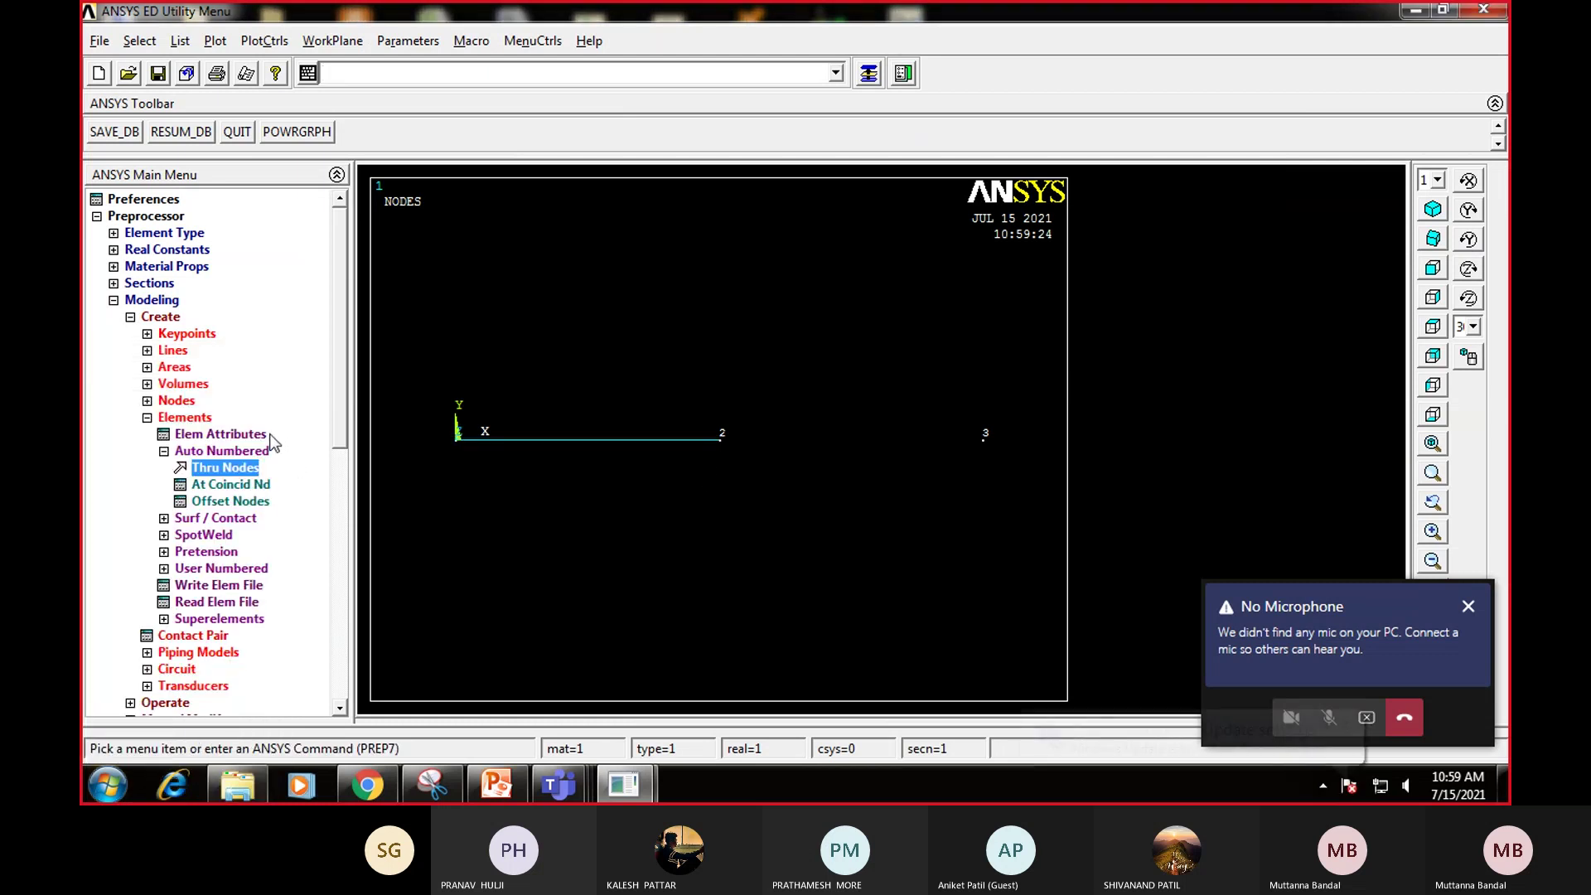
# Step: Switch element attributes to real constant set 2 and create the element between nodes 2 and 3
pyautogui.click(239, 434)
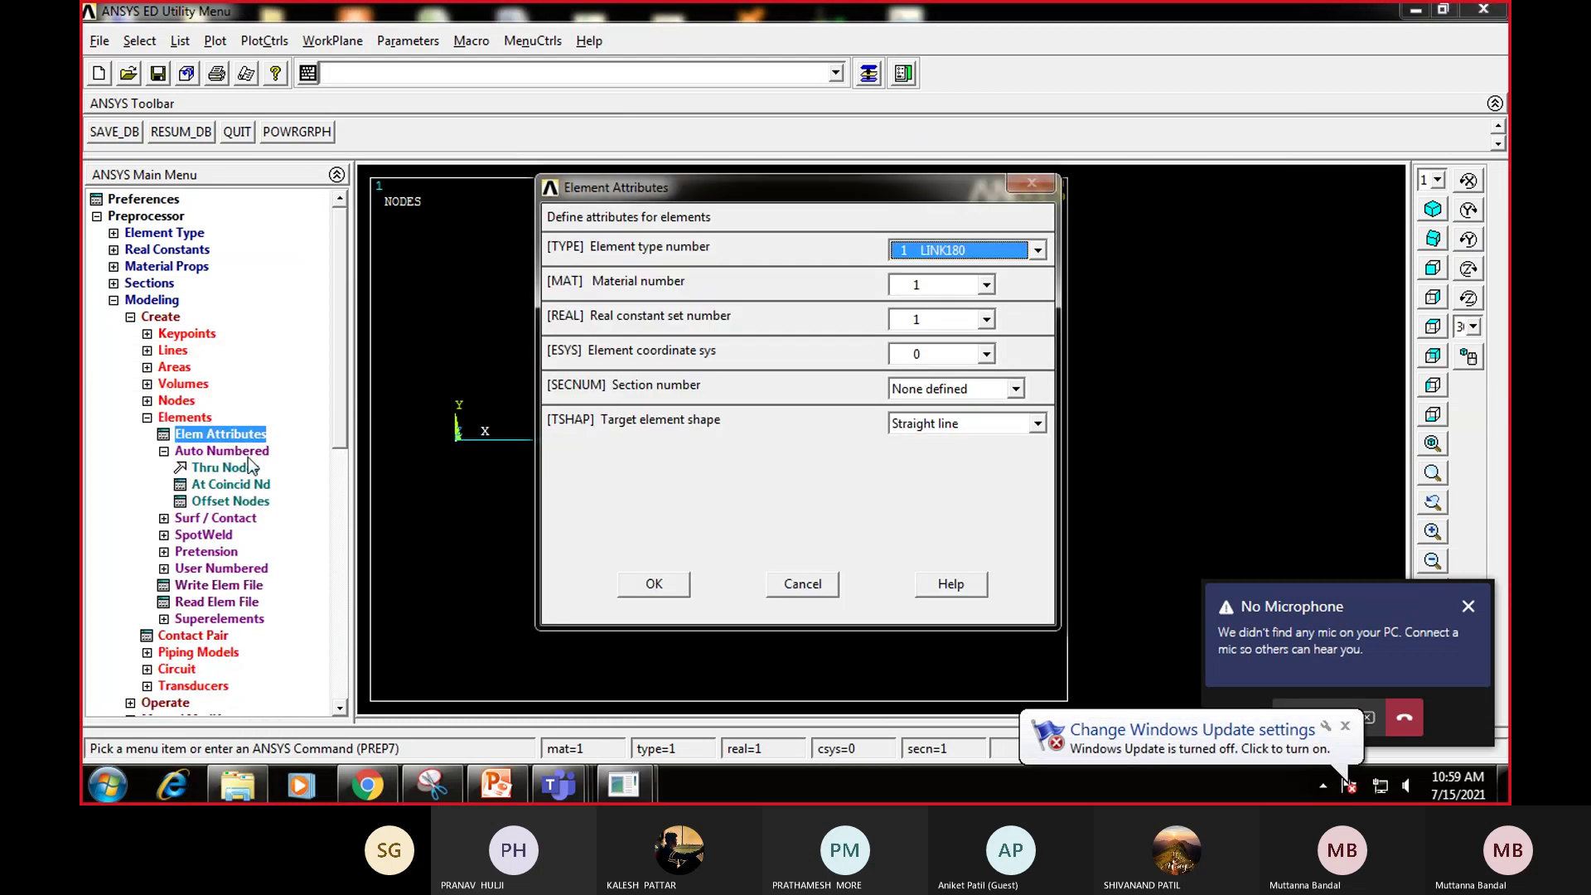
pyautogui.click(987, 320)
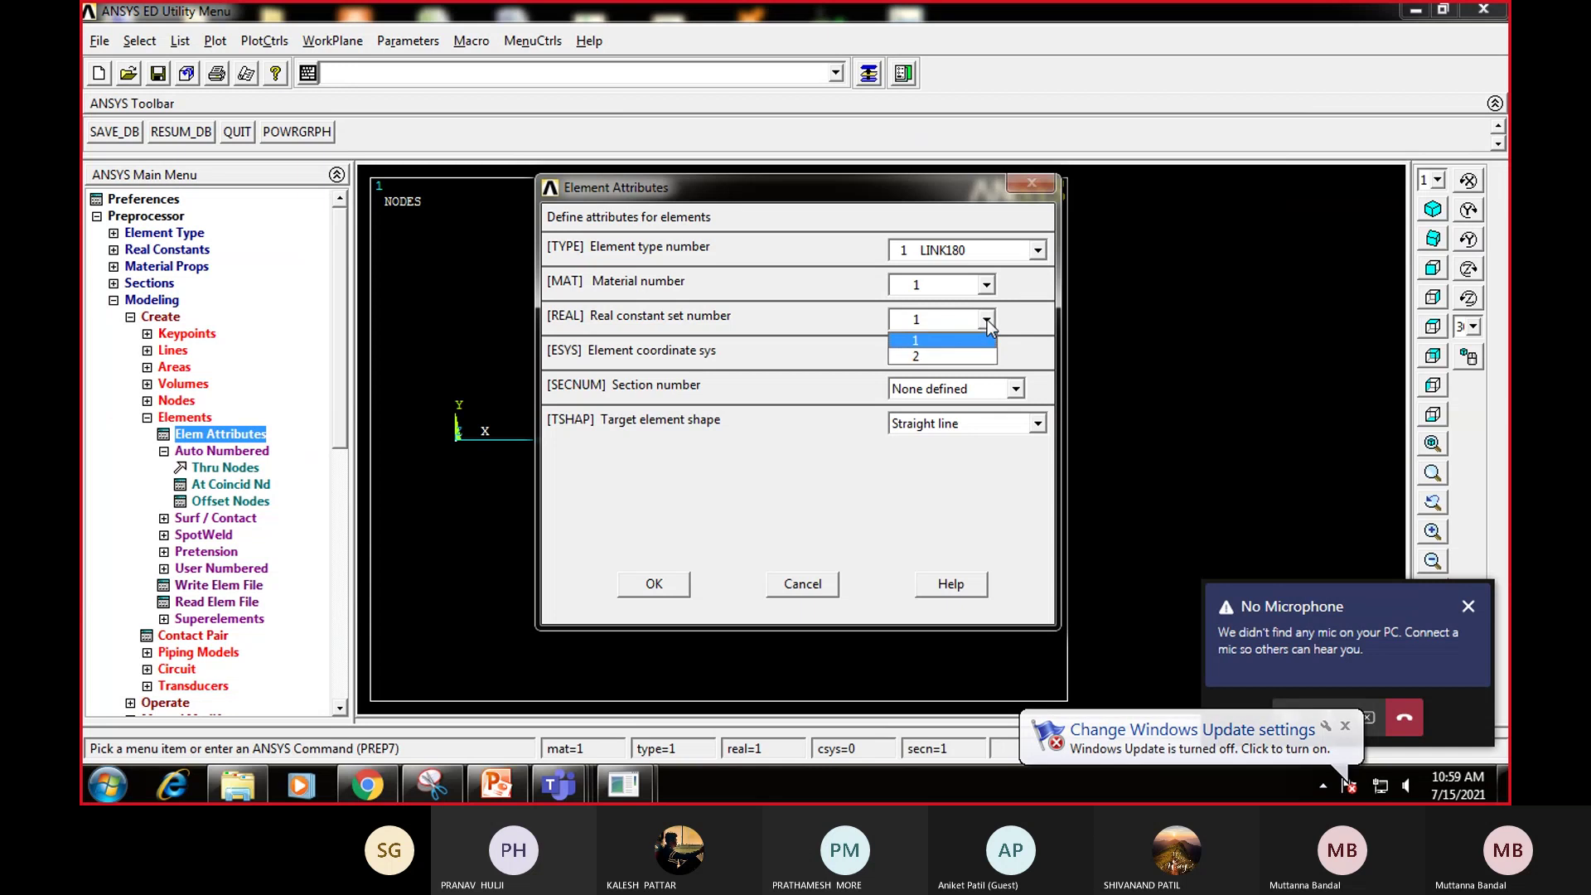
pyautogui.click(919, 358)
pyautogui.click(658, 584)
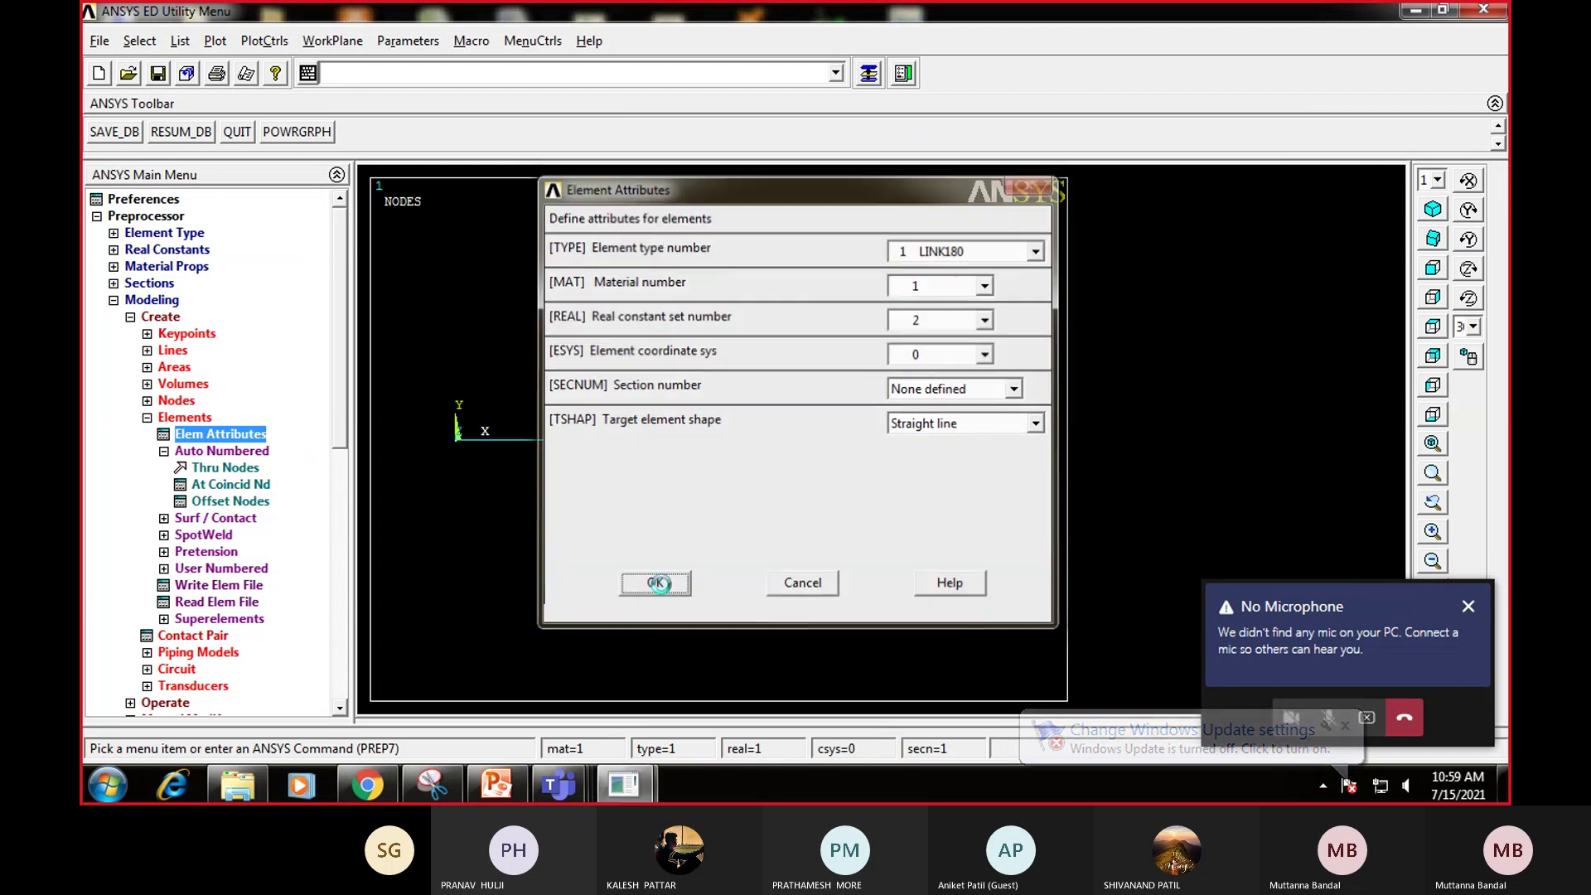
pyautogui.click(225, 467)
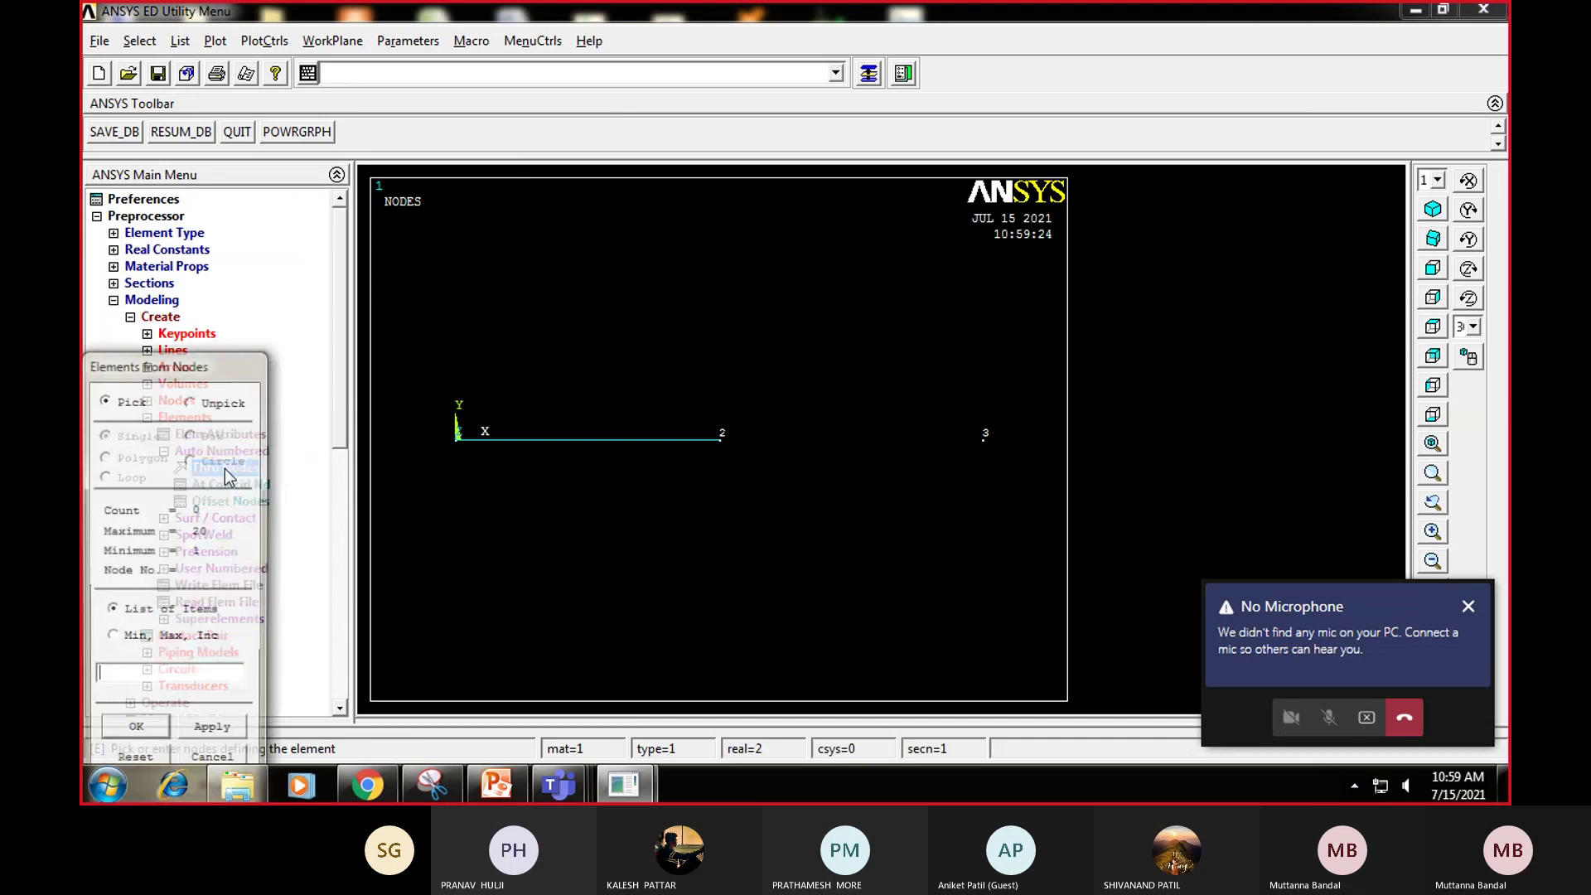
pyautogui.click(720, 437)
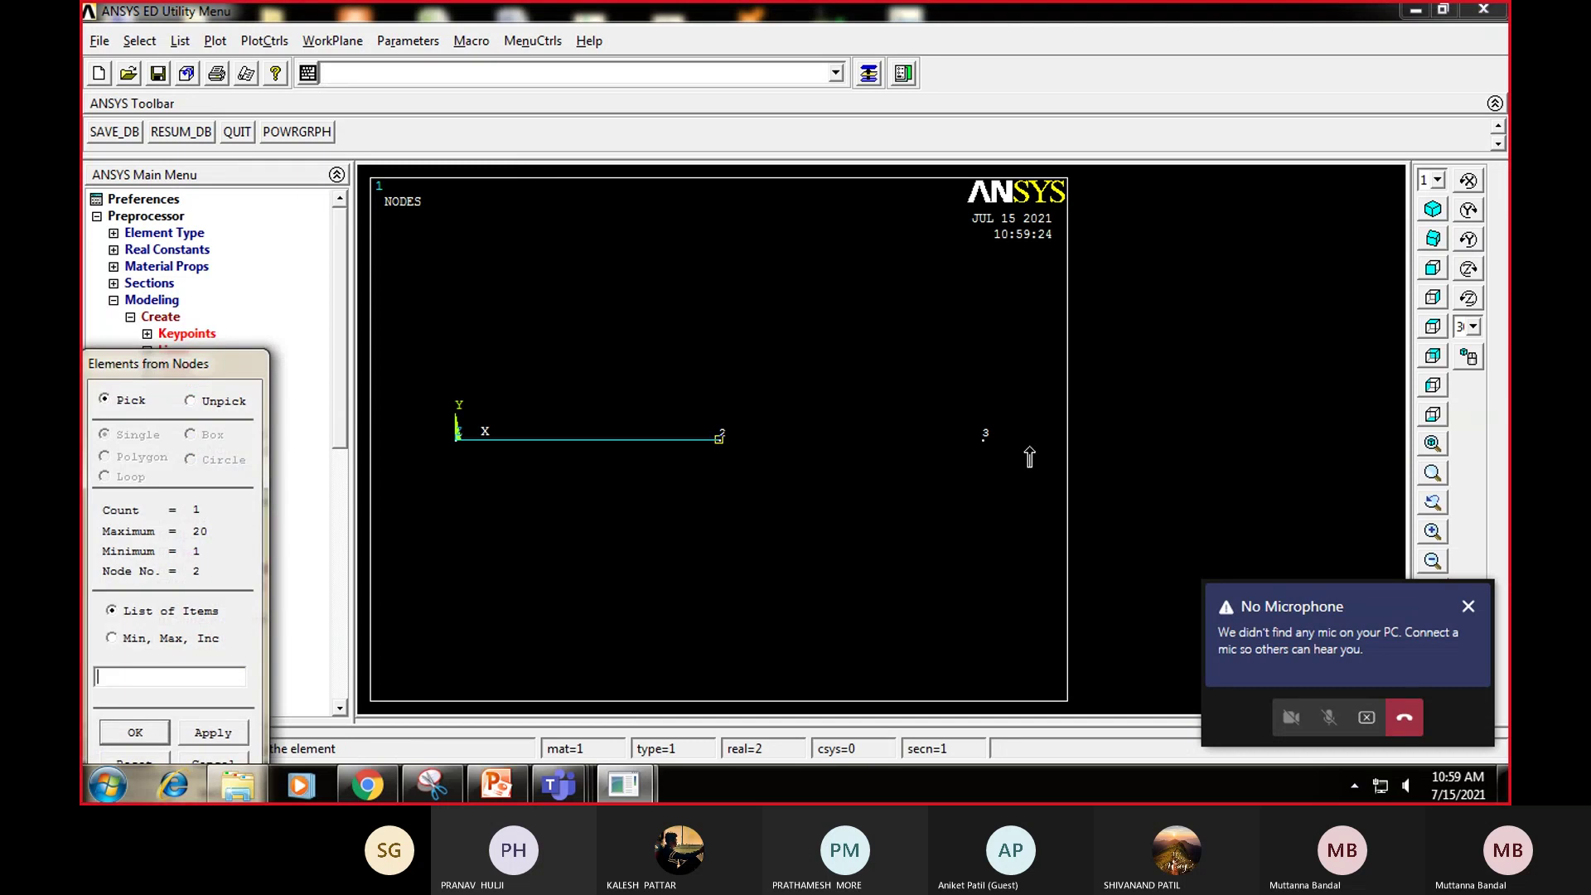
pyautogui.click(152, 733)
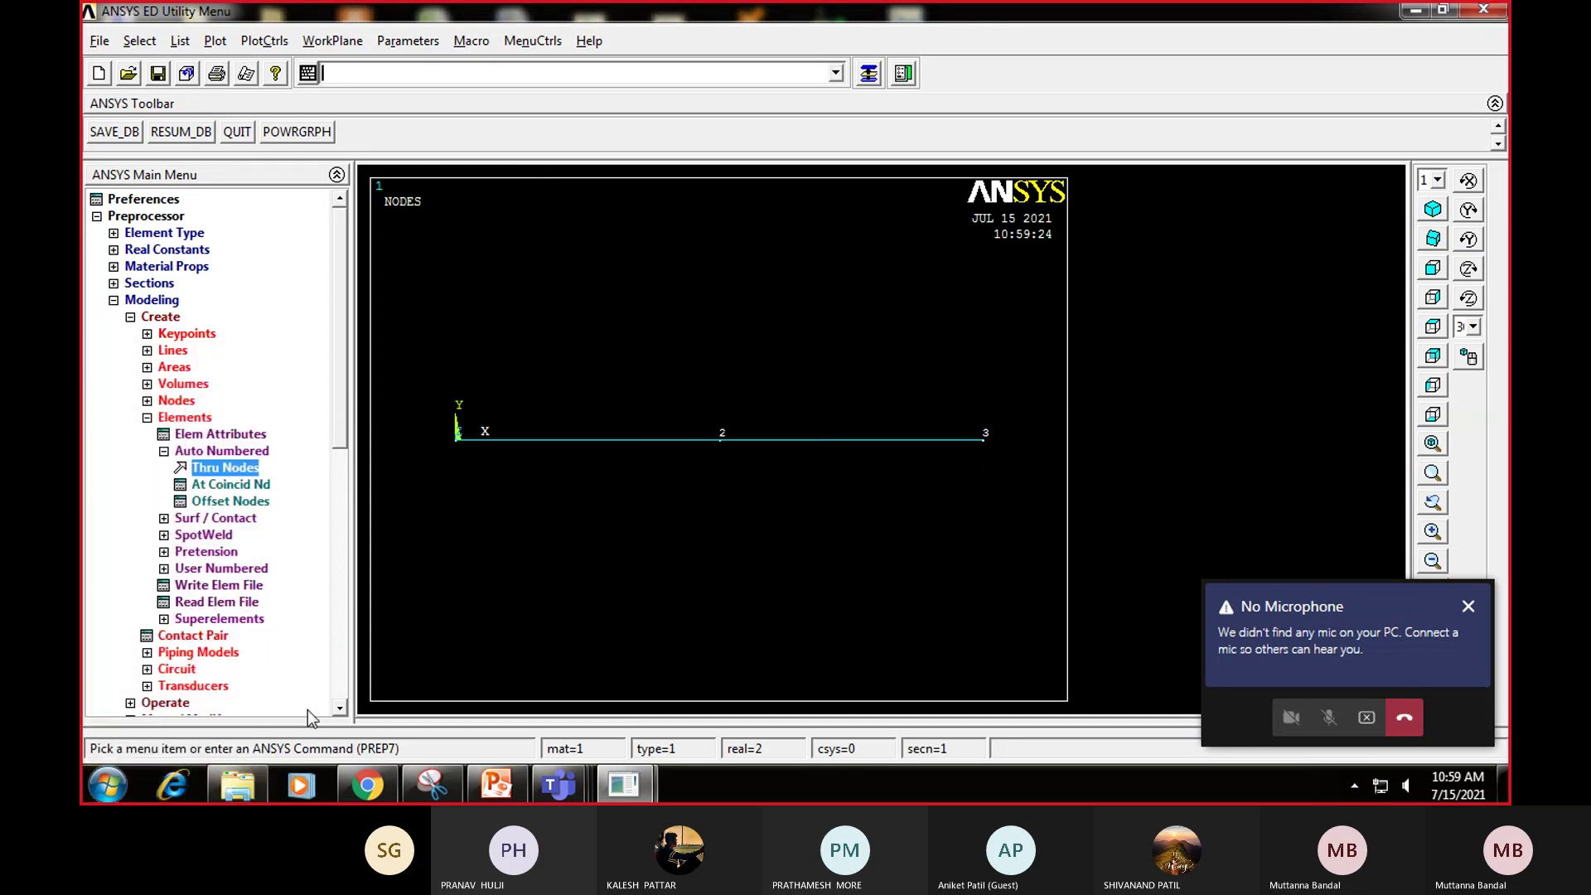
pyautogui.click(148, 418)
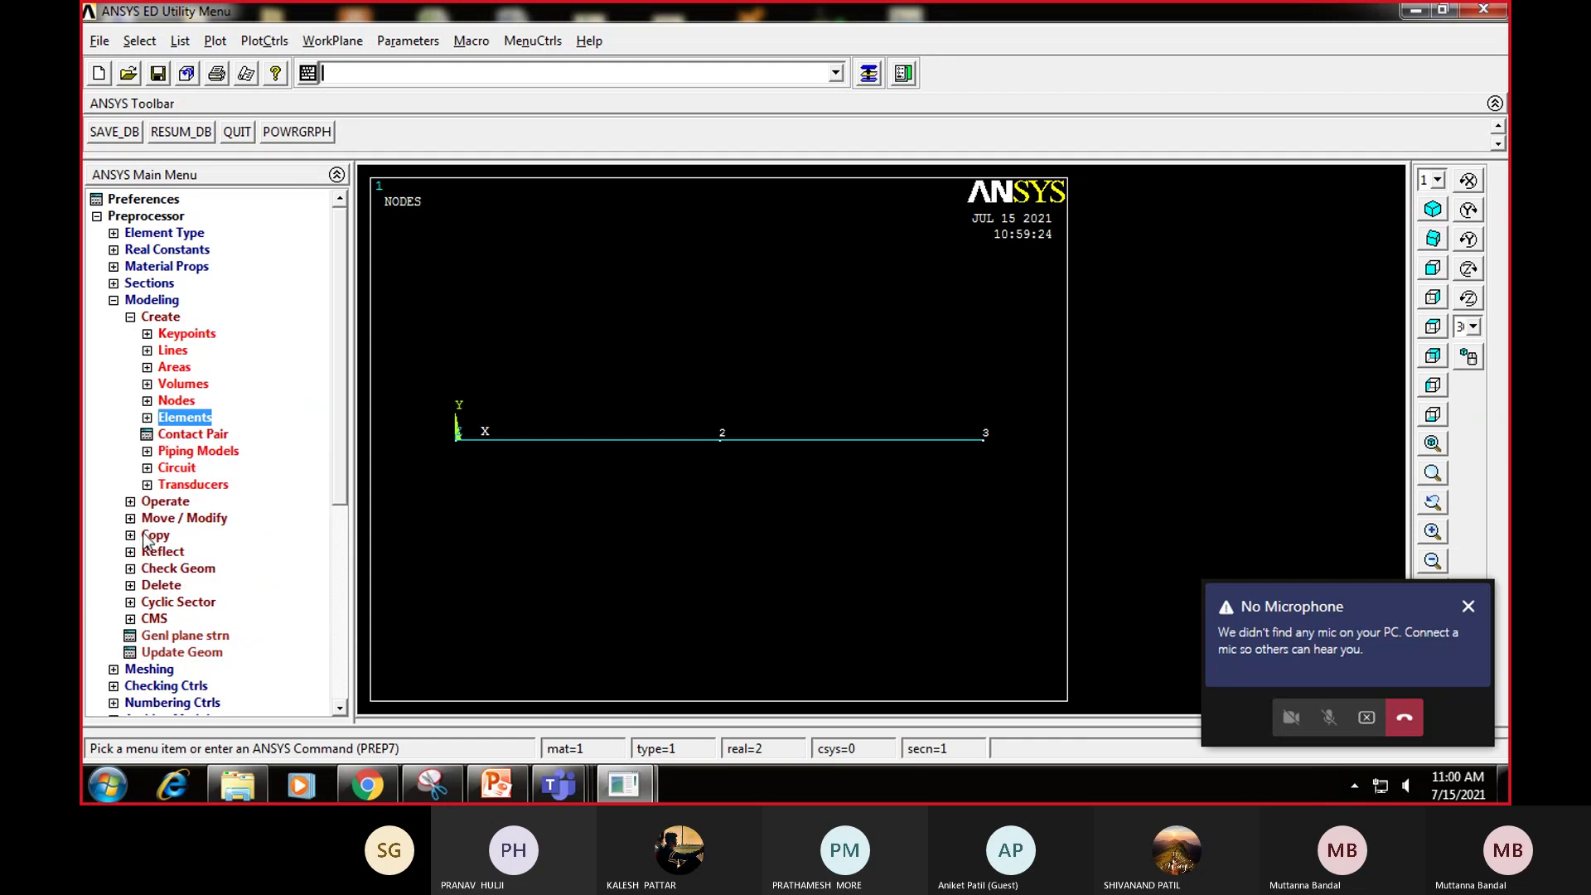
# Step: Constrain all degrees of freedom (All DOF) at node 1
pyautogui.click(130, 318)
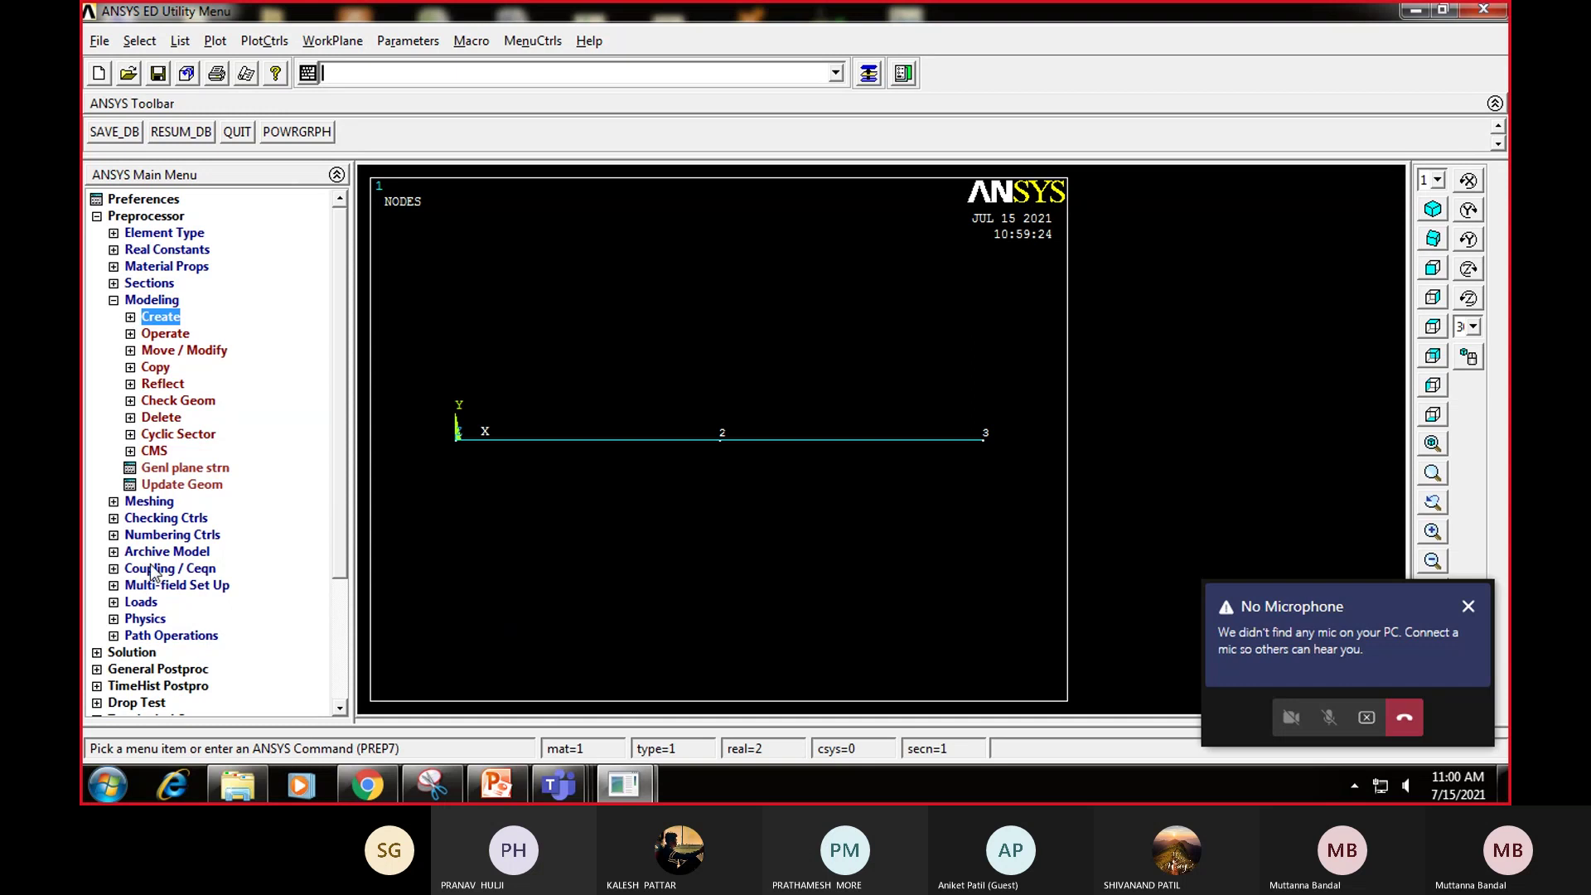
pyautogui.click(115, 603)
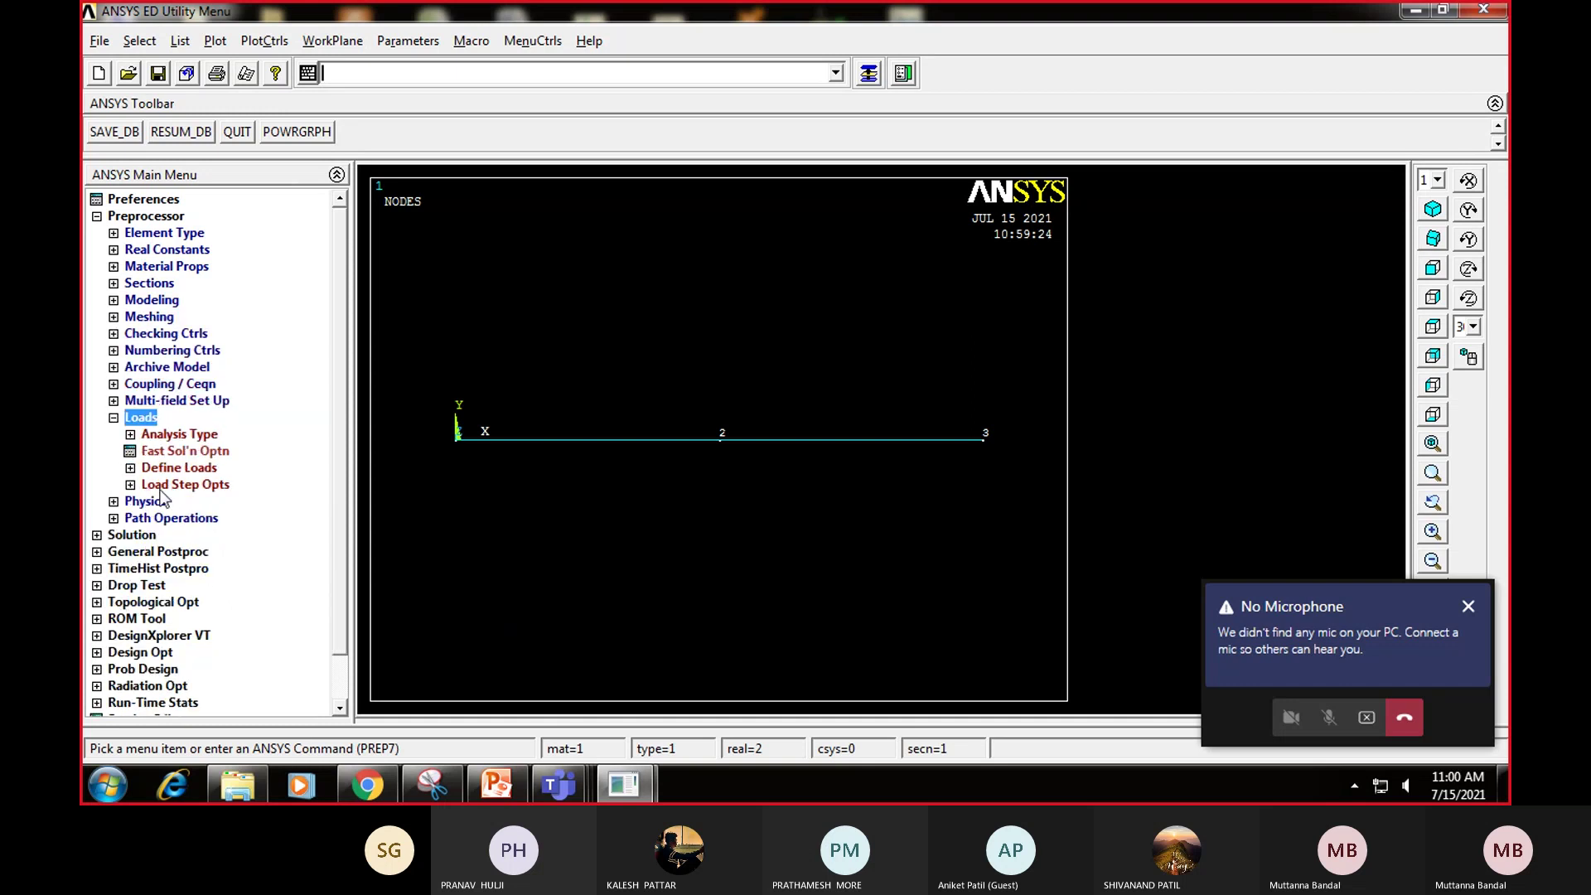
pyautogui.click(131, 468)
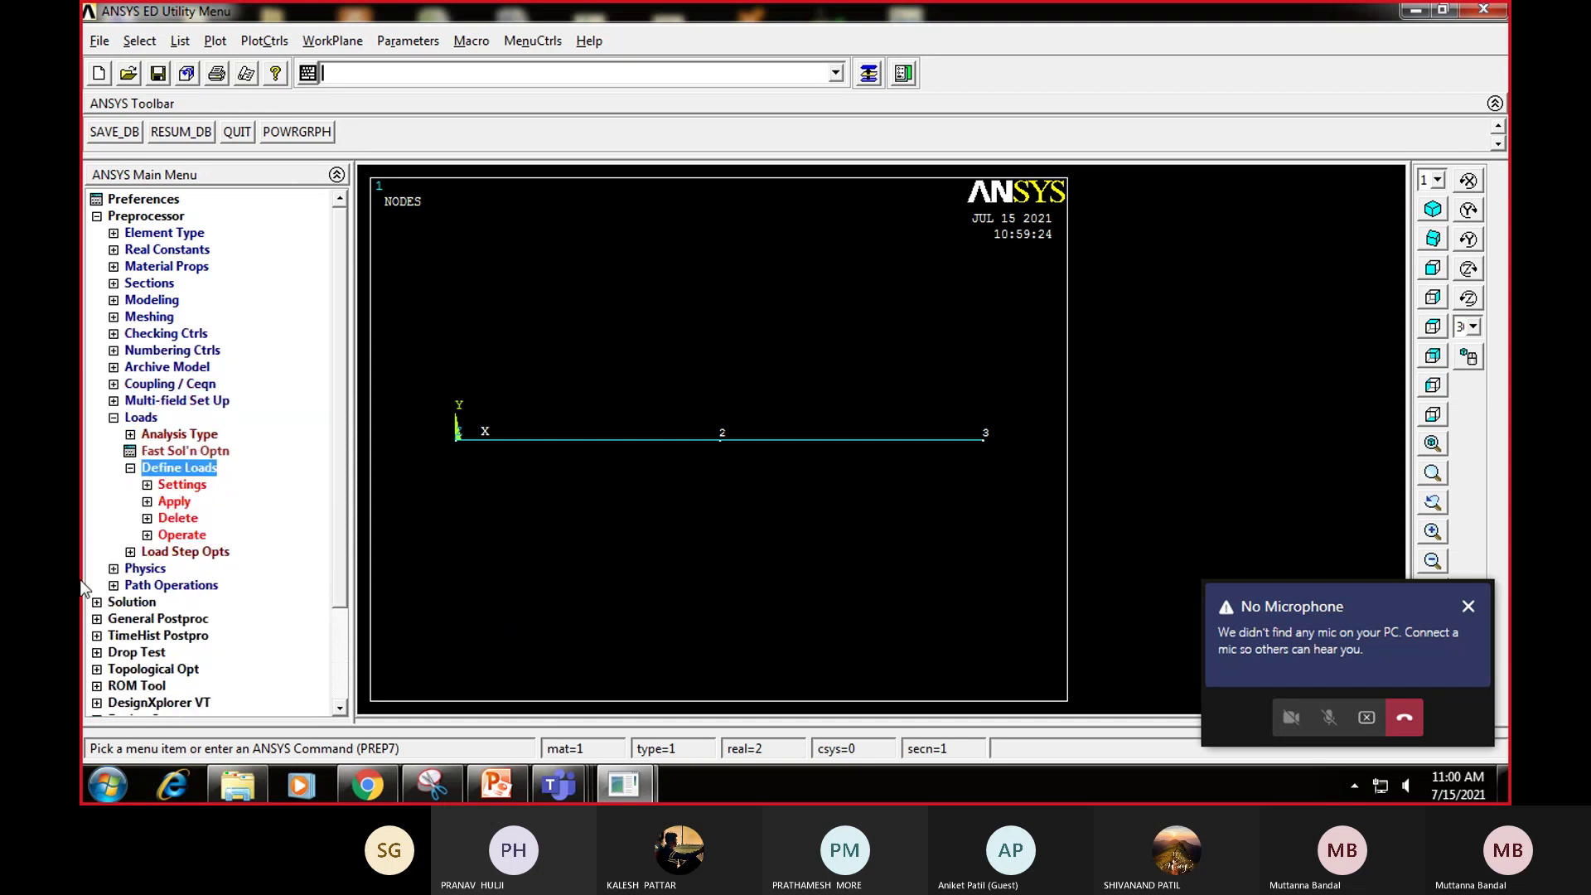
pyautogui.click(147, 501)
pyautogui.click(170, 537)
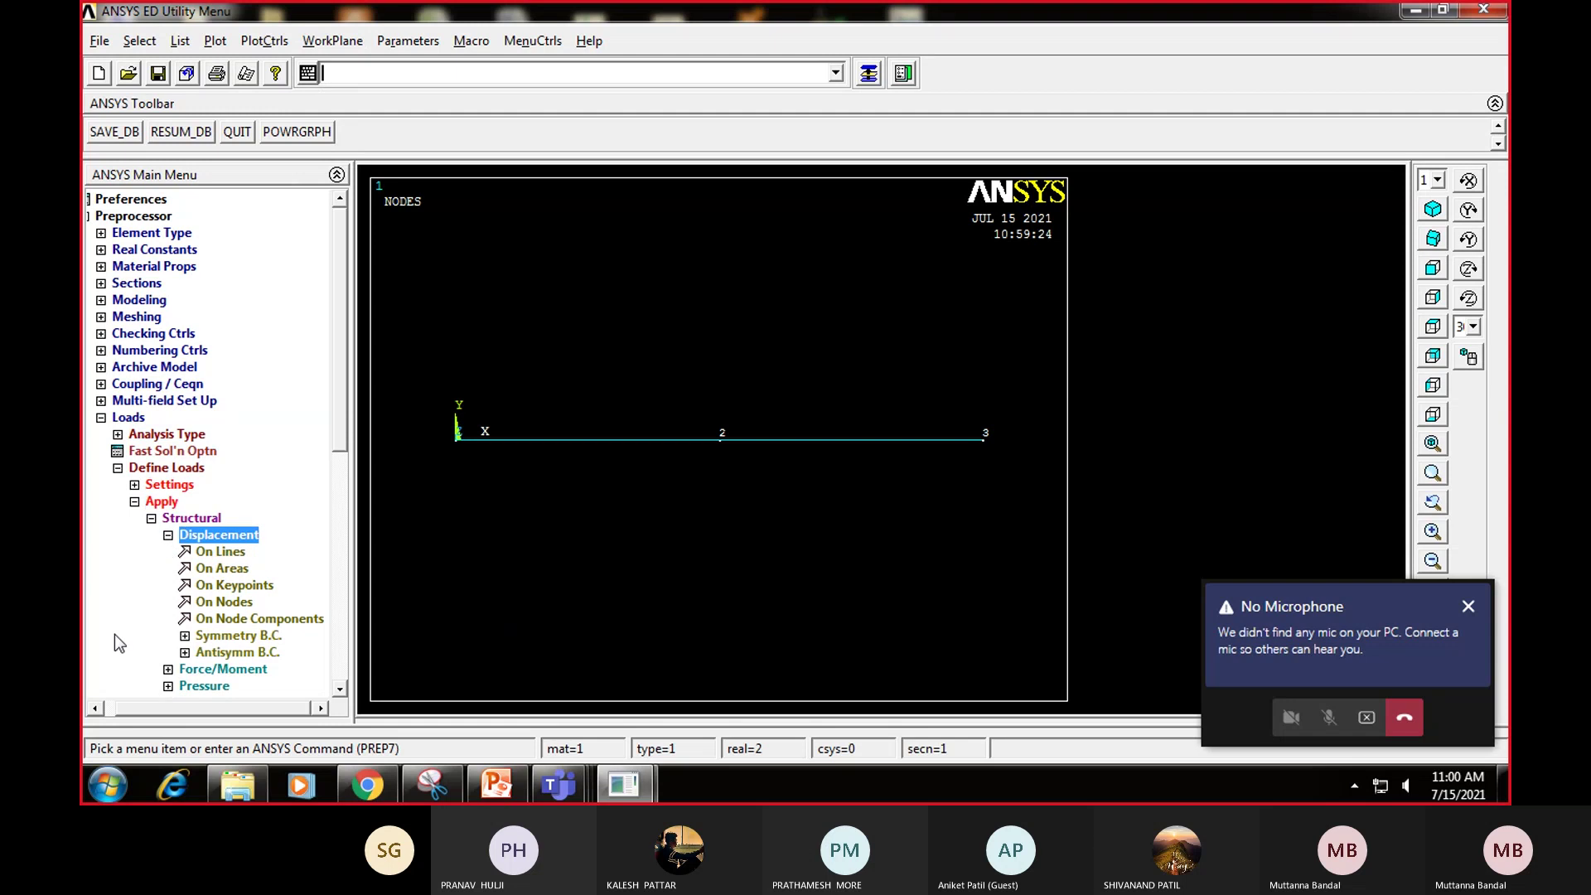
pyautogui.click(226, 603)
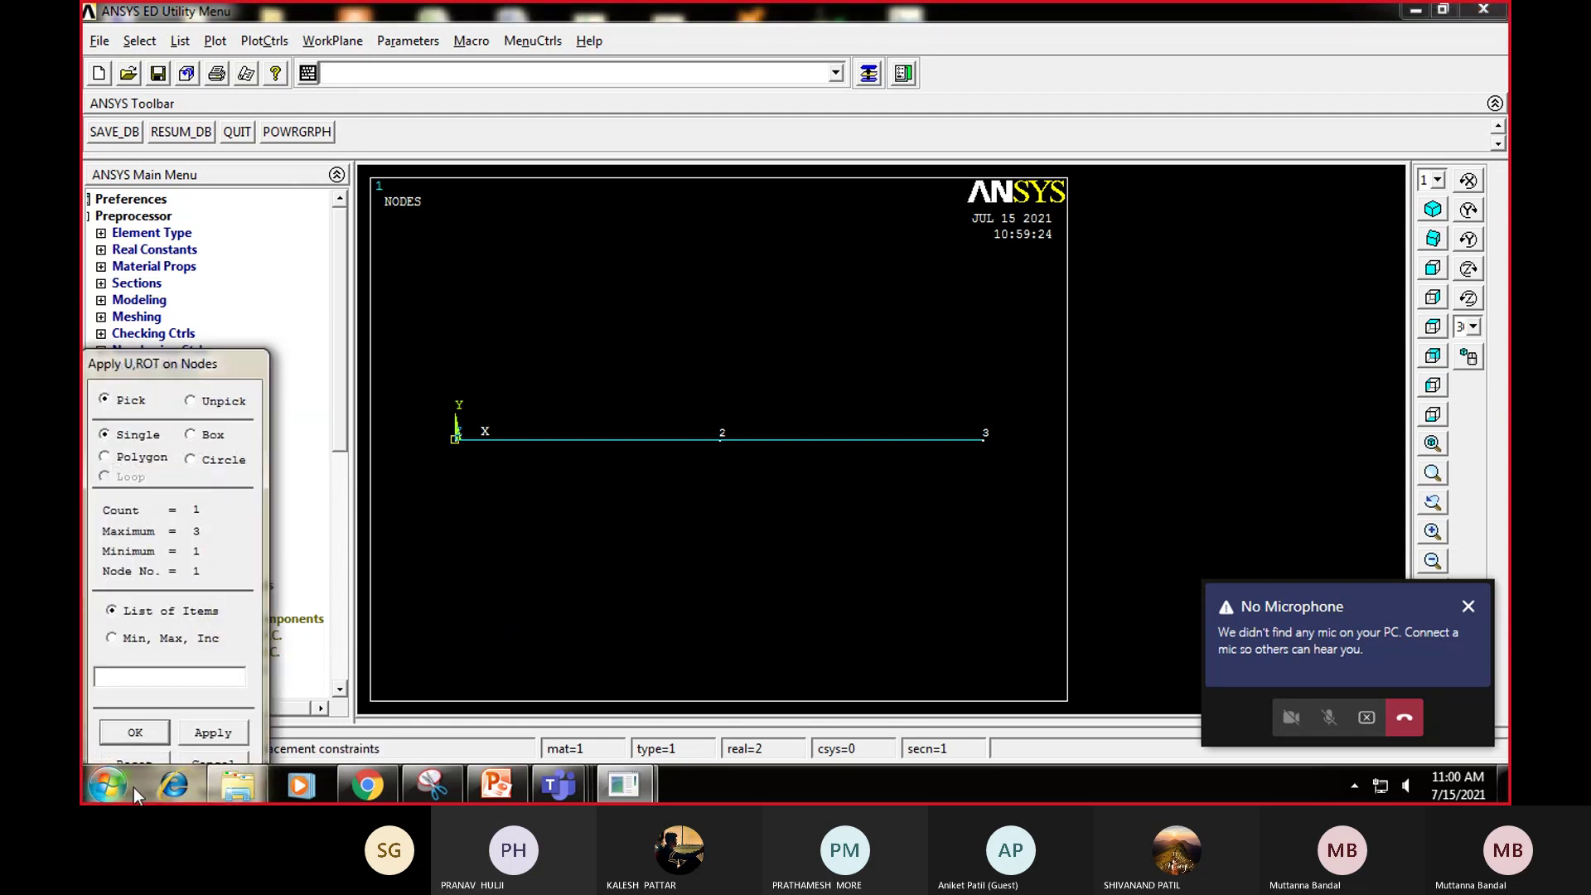
pyautogui.click(137, 732)
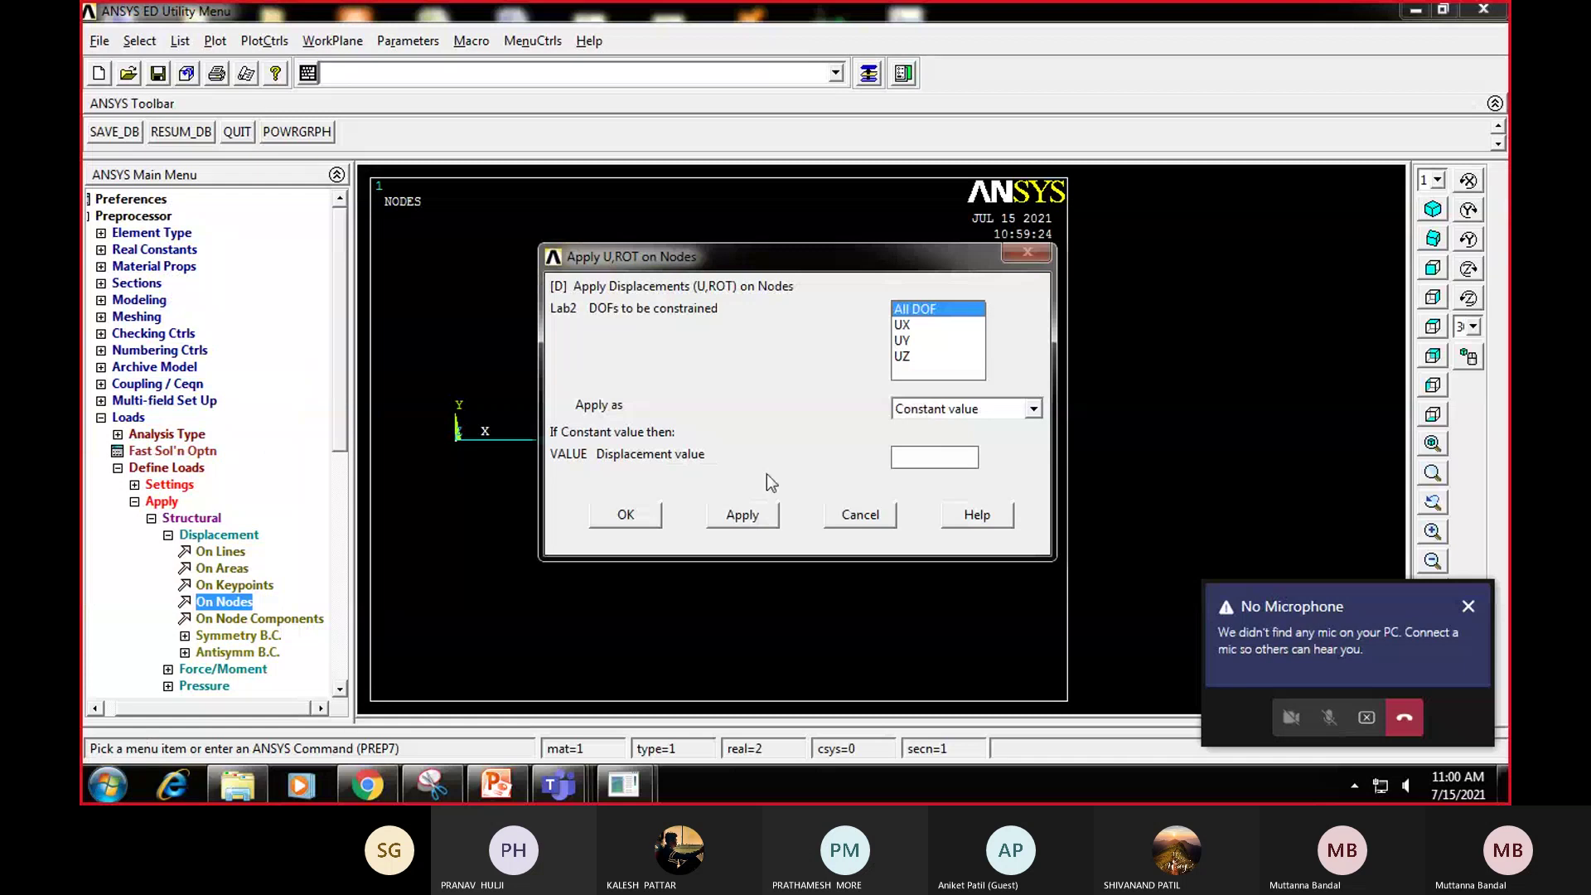
pyautogui.click(627, 516)
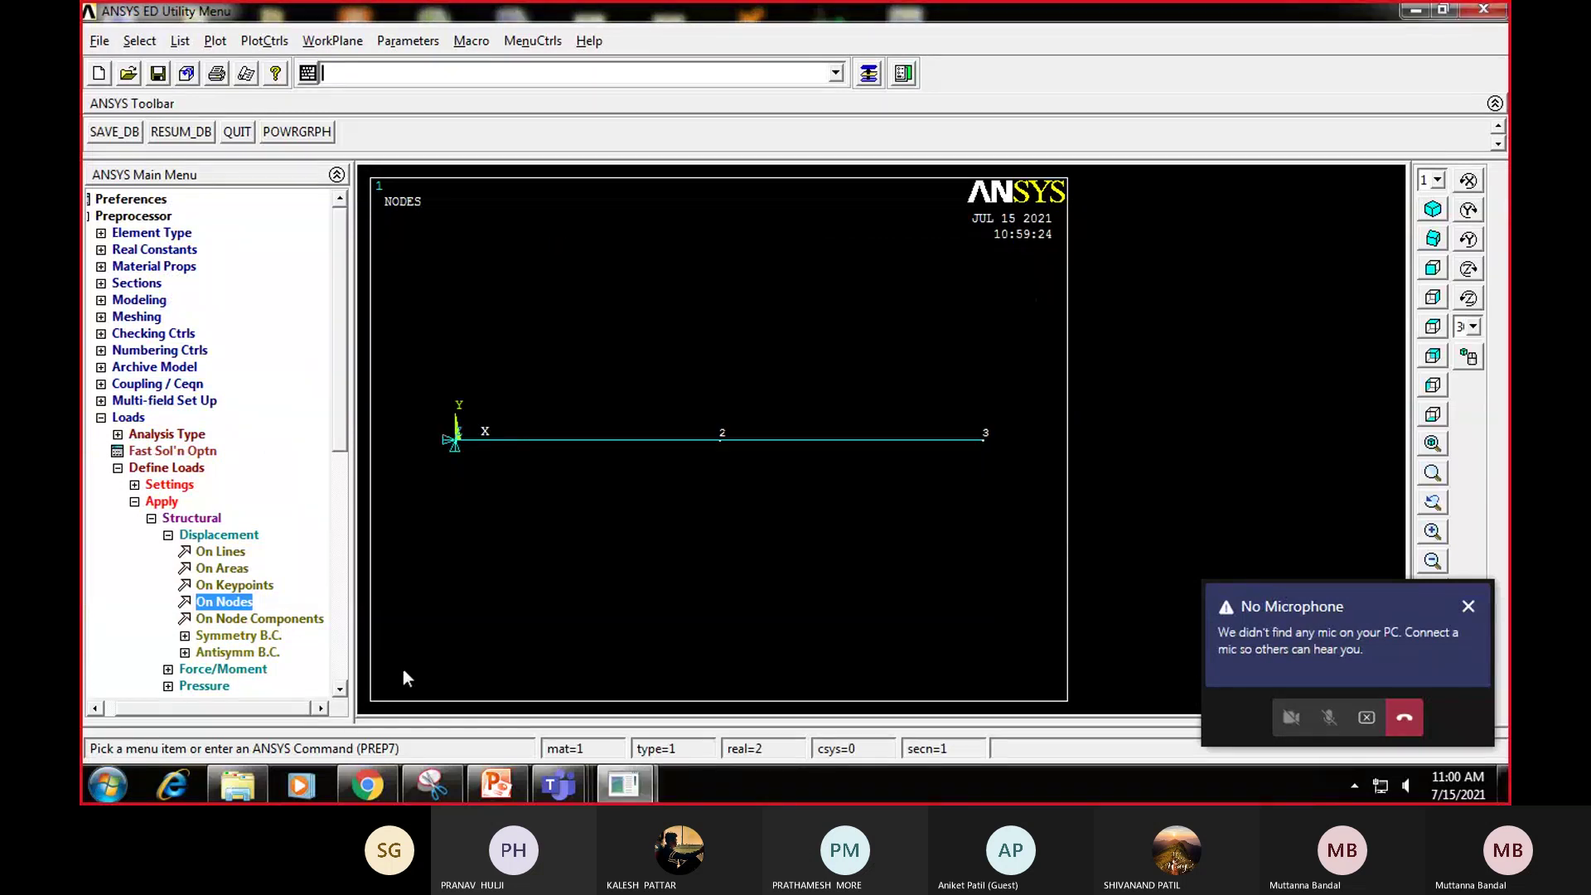
pyautogui.click(168, 536)
# Step: Pick node 3 for a force load and check the slide for its 1000 N value
pyautogui.click(181, 552)
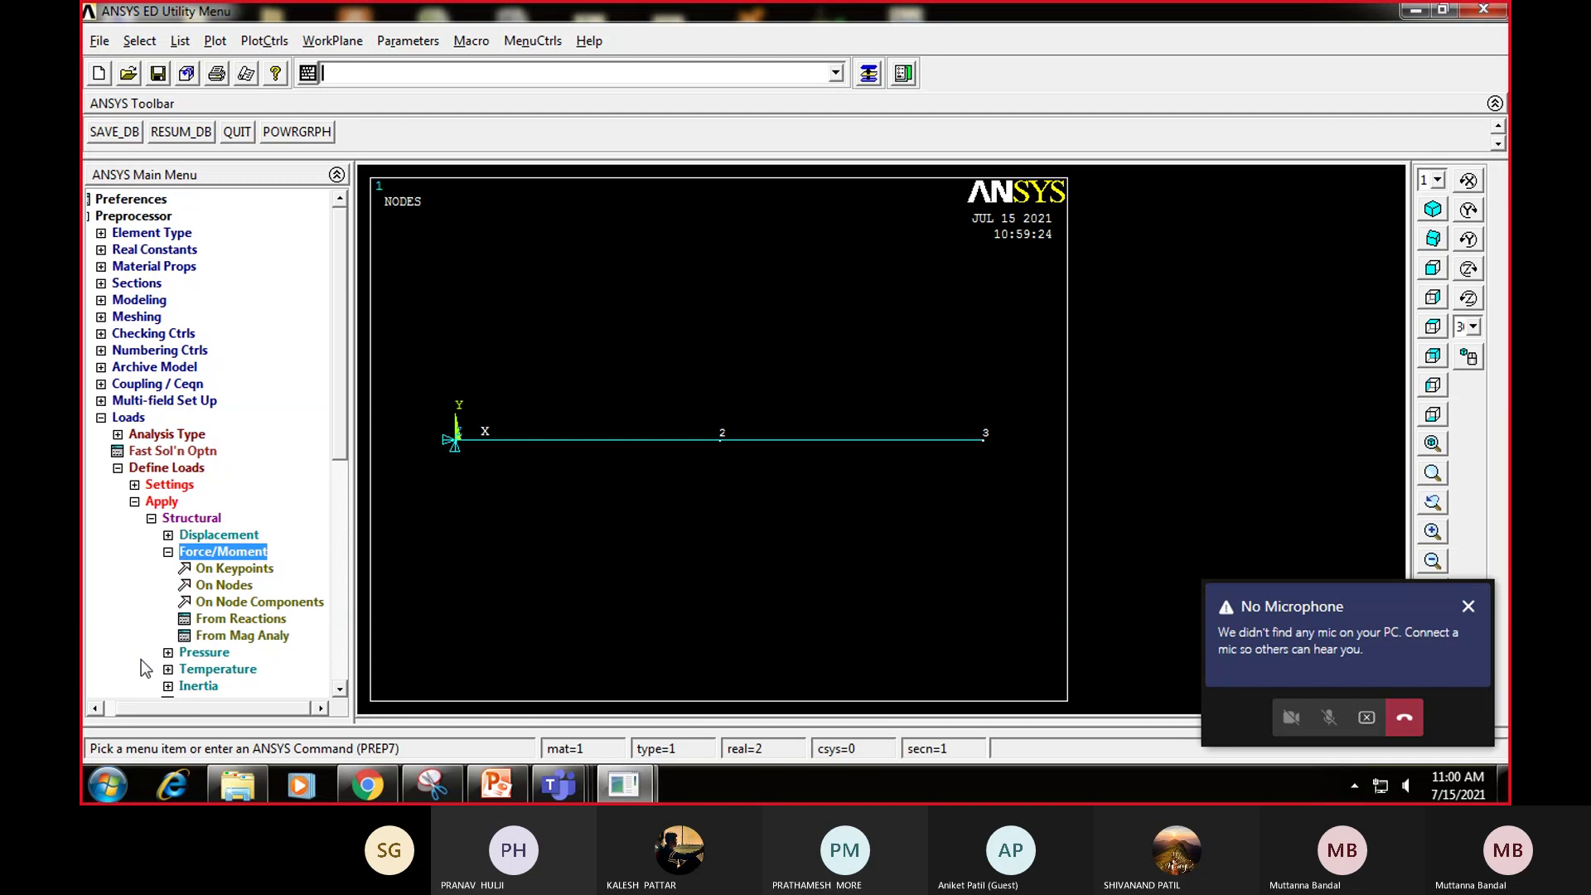
pyautogui.click(230, 586)
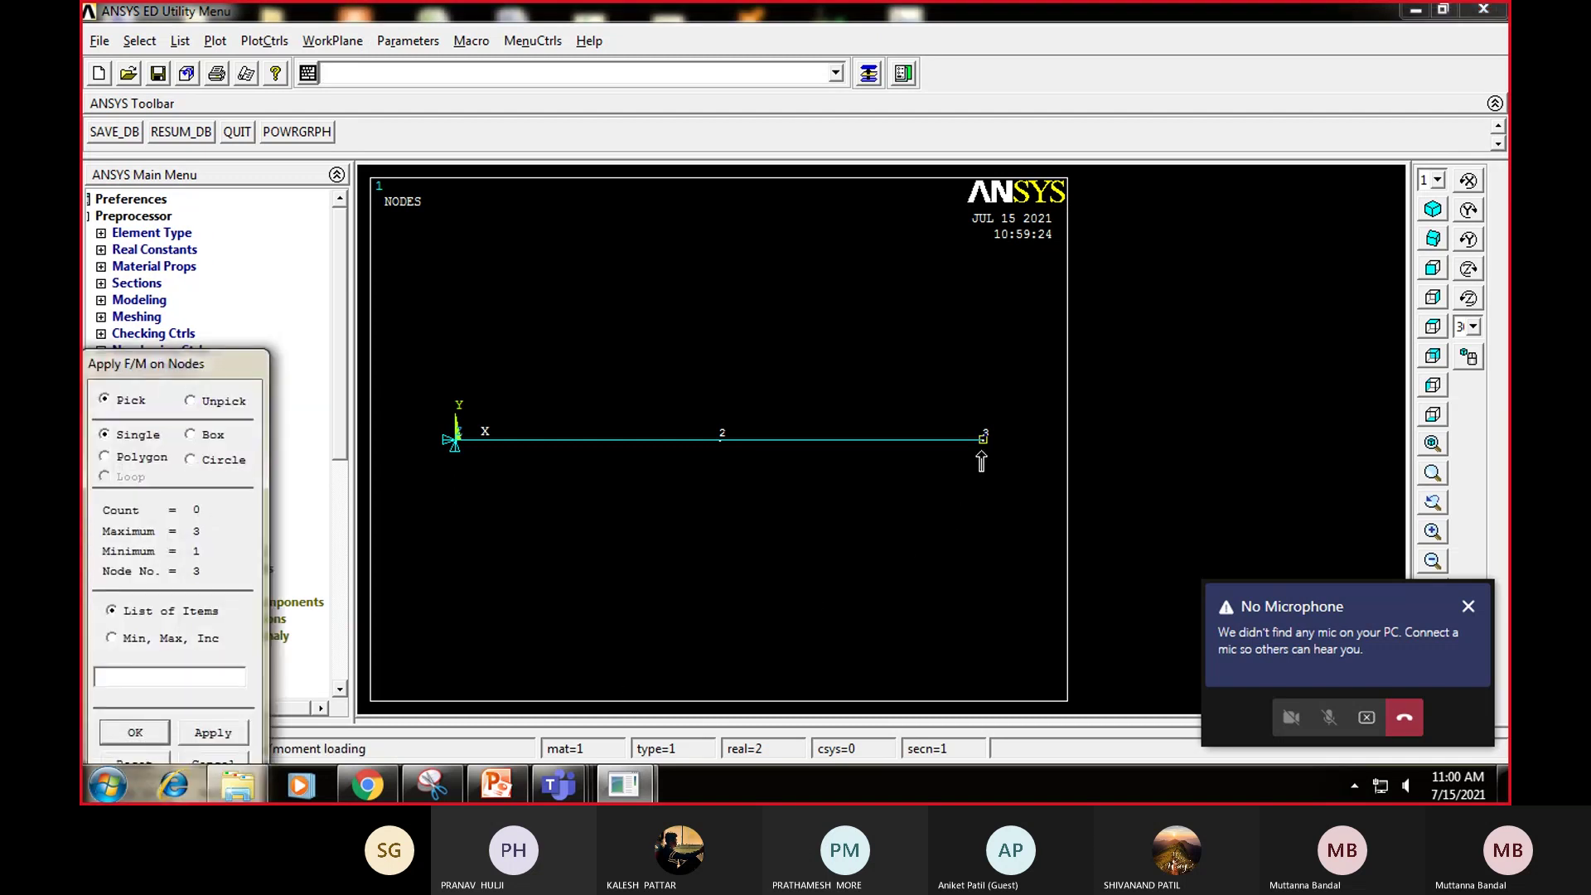
pyautogui.click(981, 453)
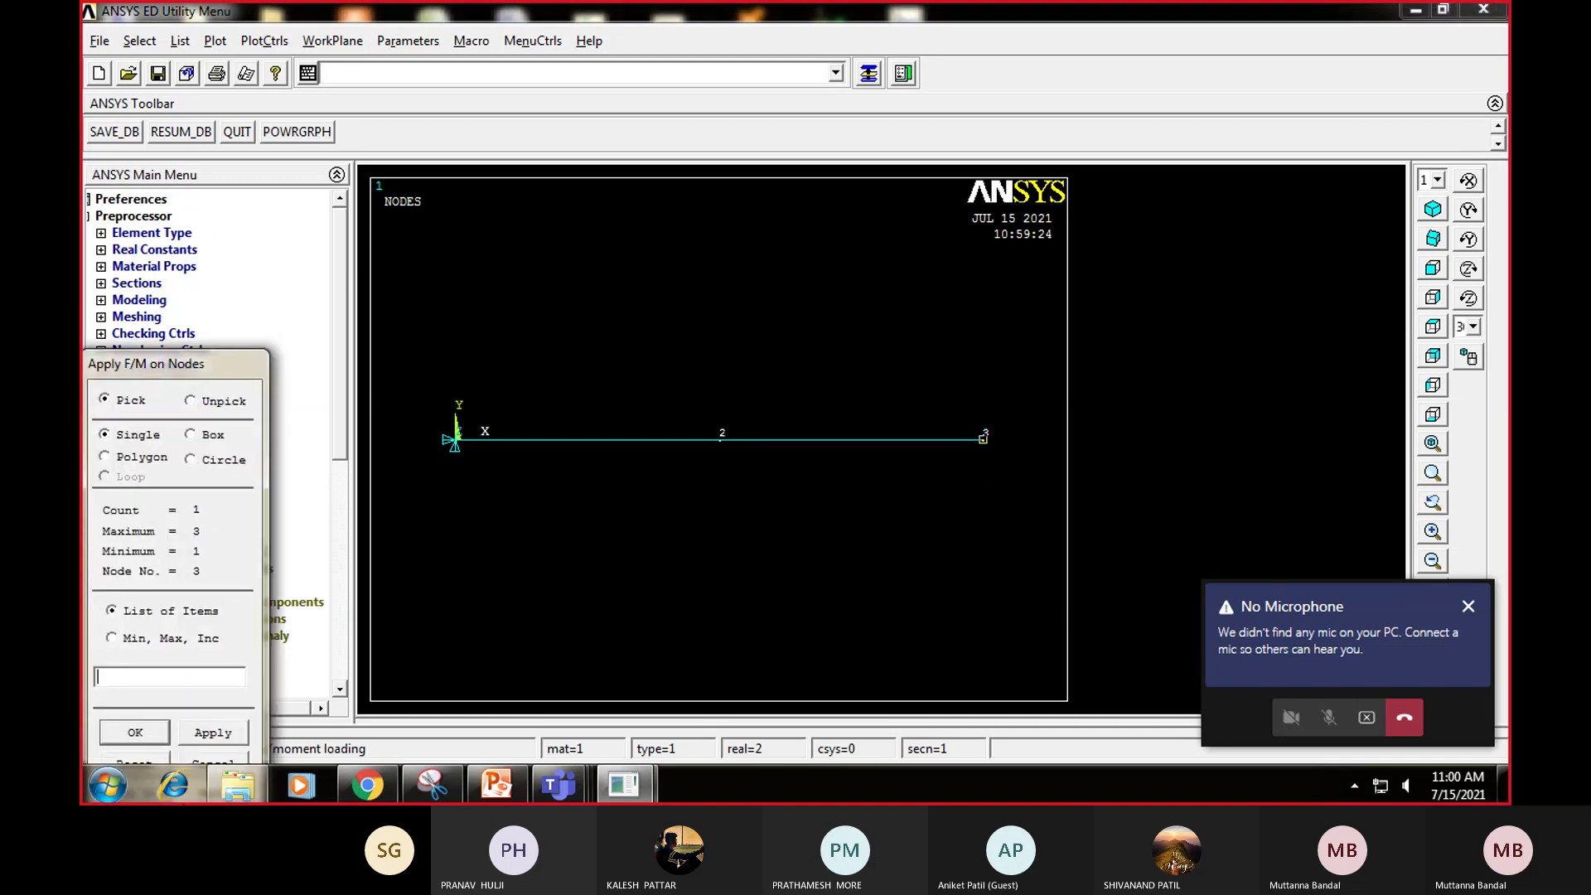
pyautogui.click(135, 732)
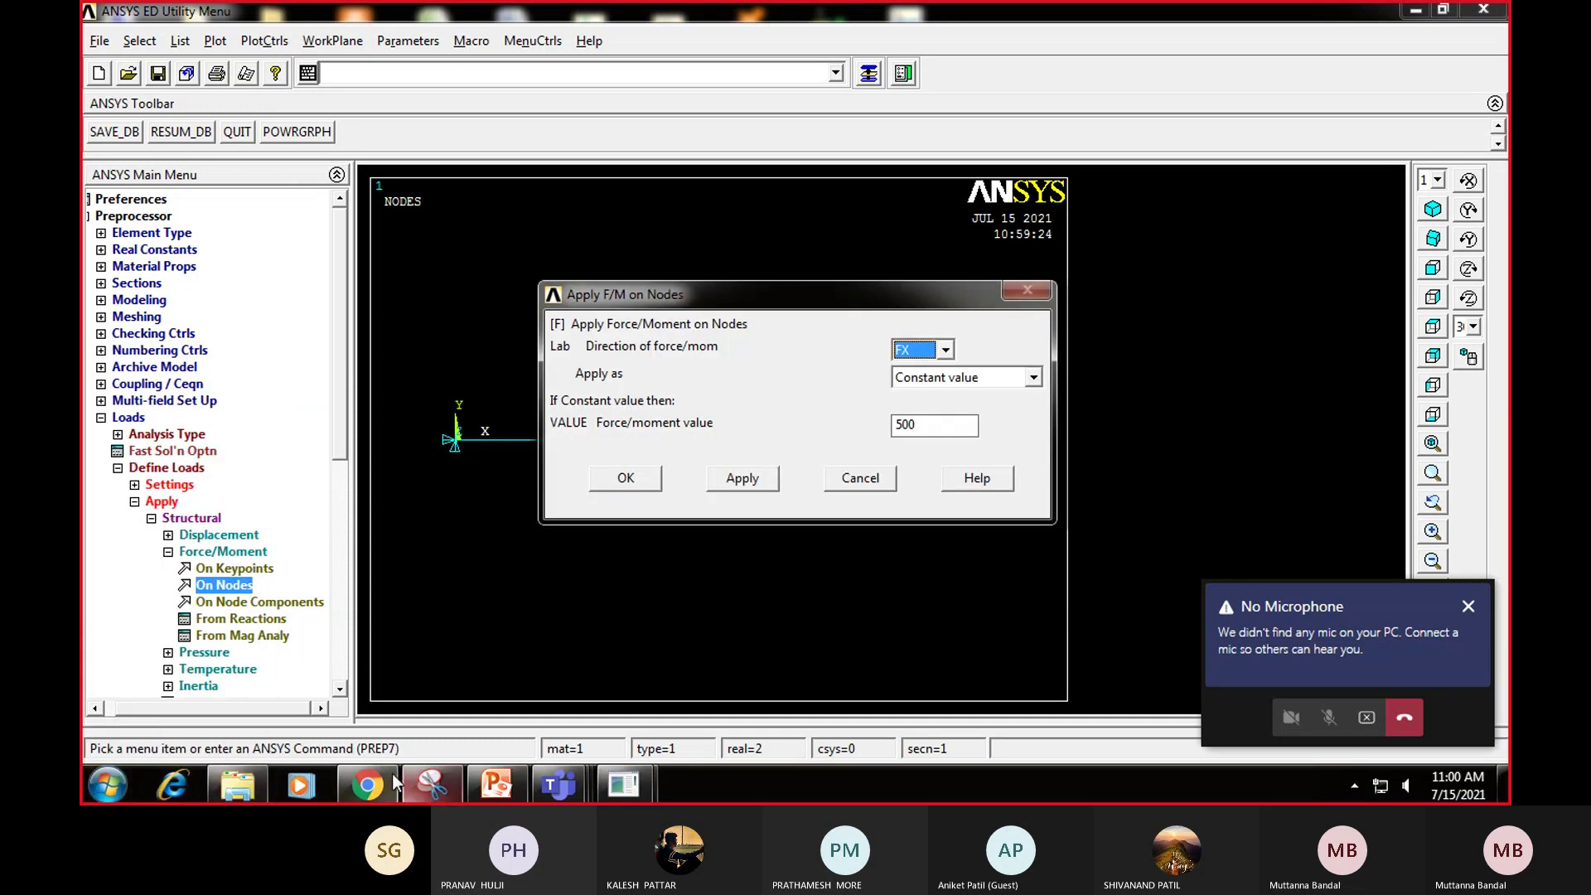
pyautogui.click(497, 785)
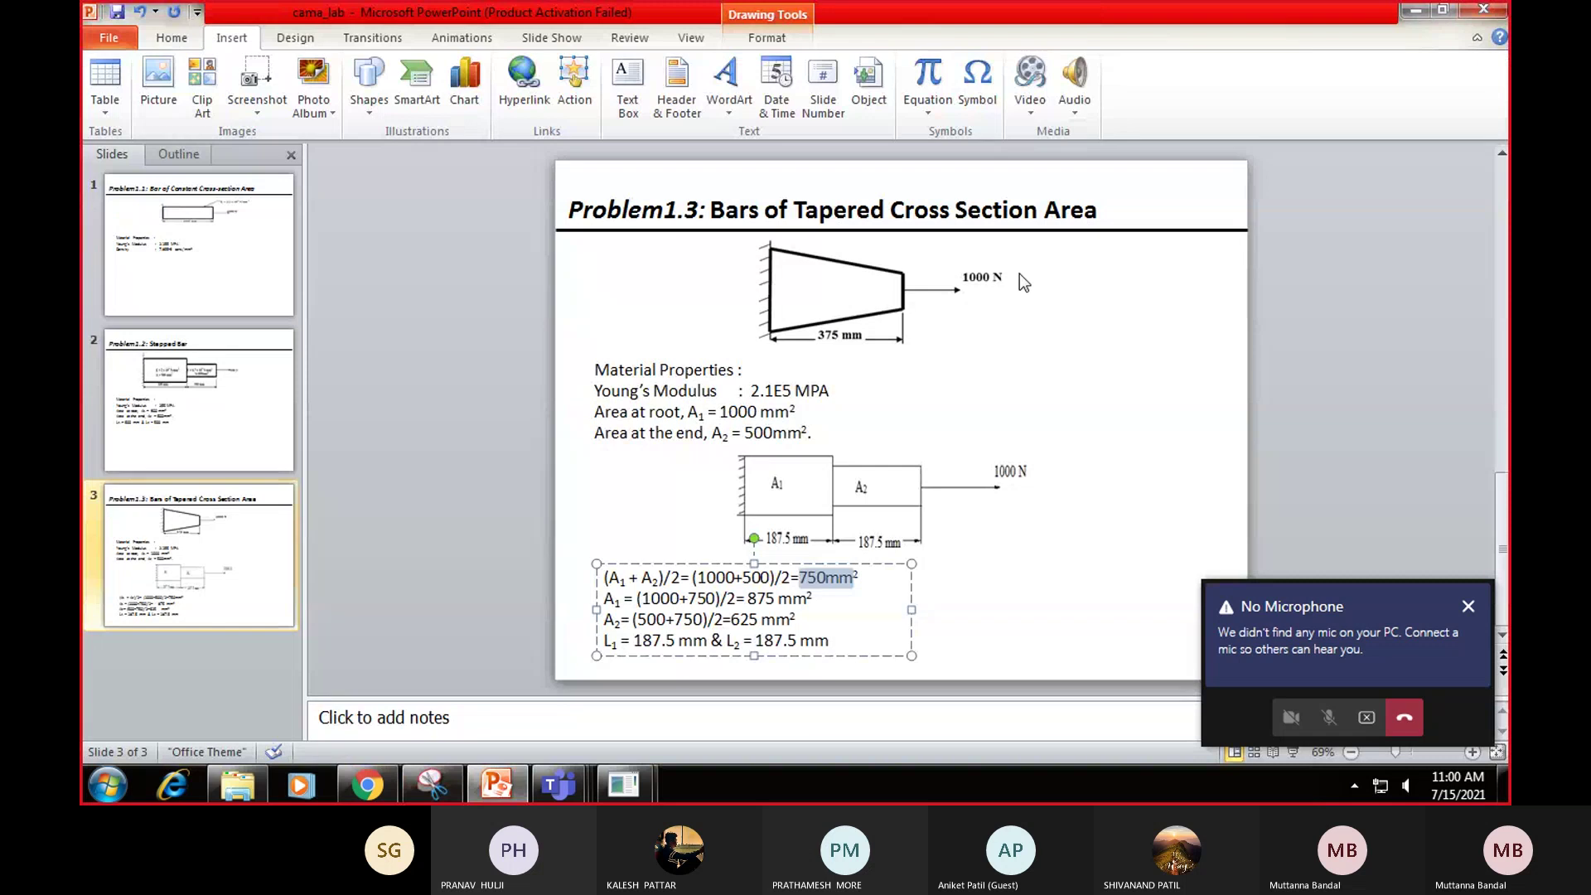
# Step: Replace the 500 value with 1000 N FX force at node 3
pyautogui.click(1415, 10)
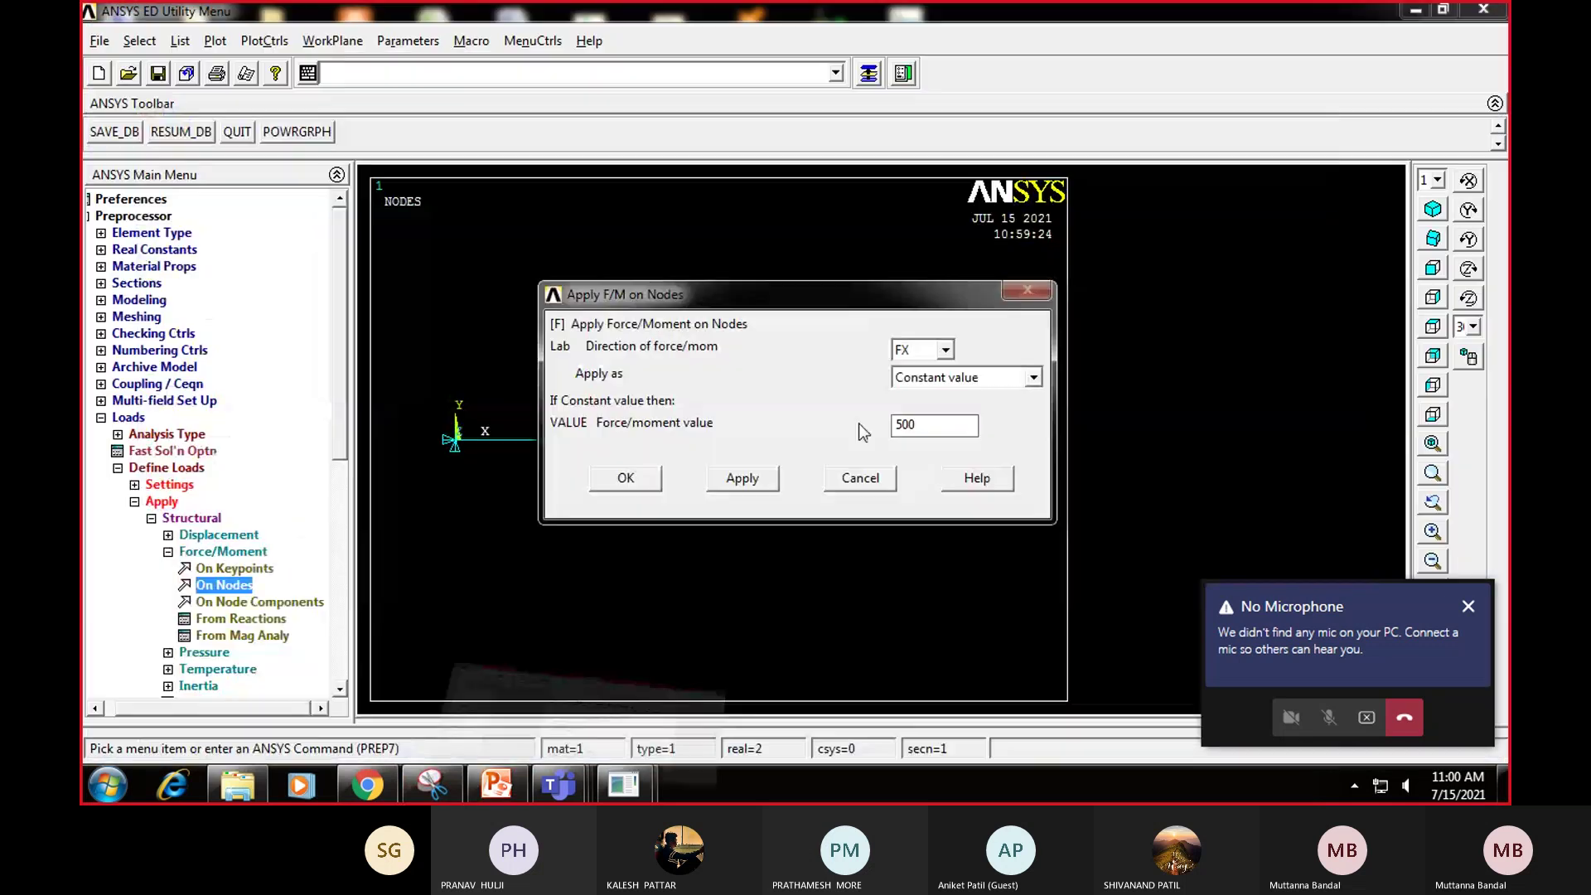
pyautogui.moveTo(914, 432); pyautogui.dragTo(860, 427)
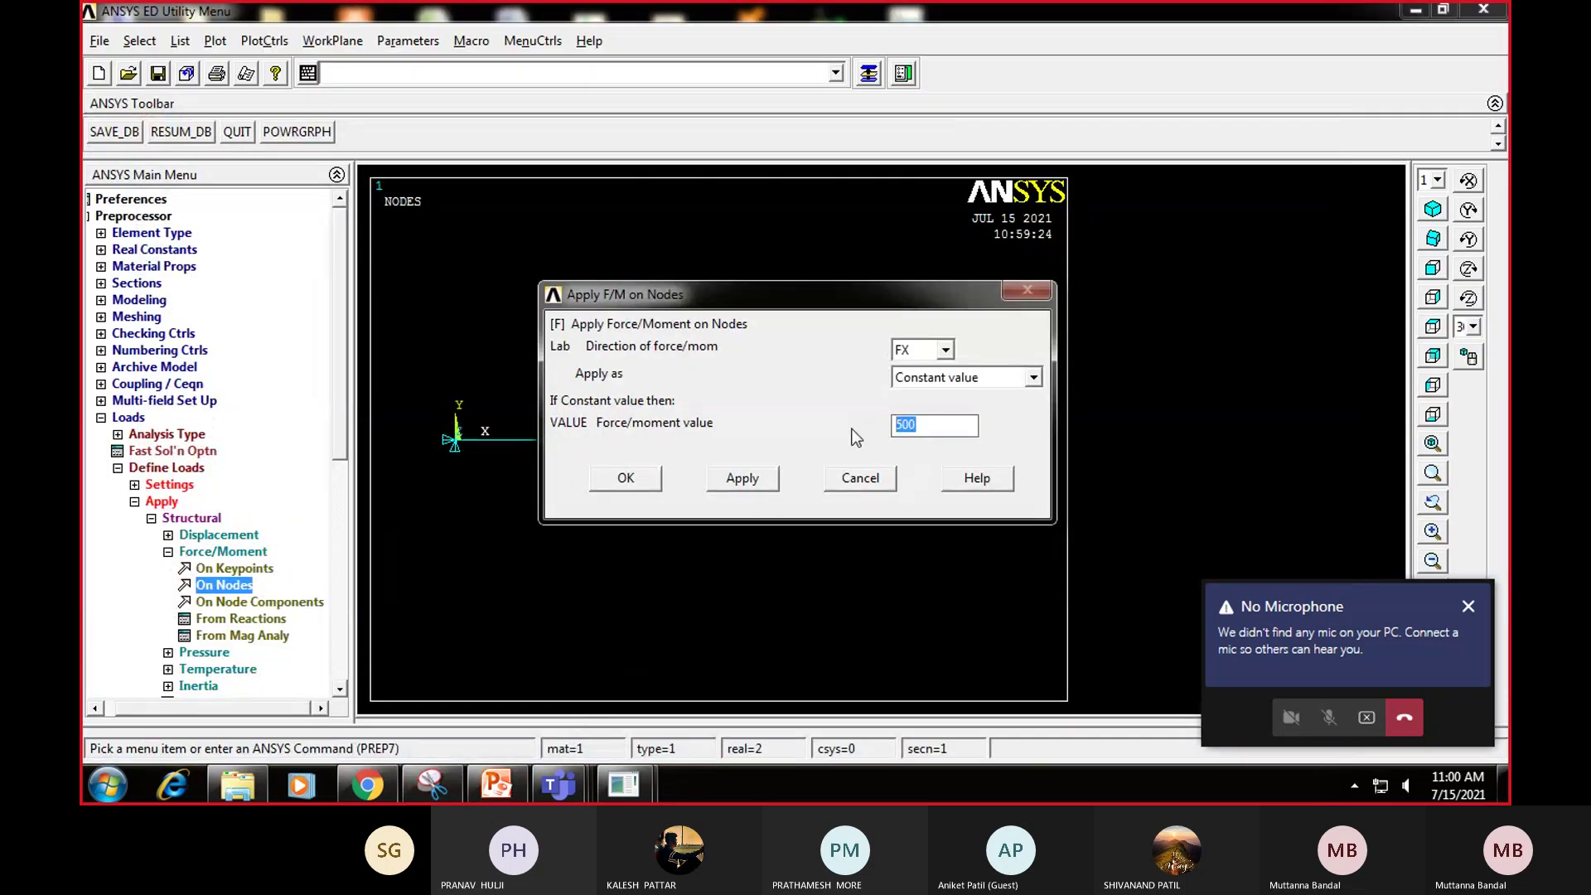
pyautogui.write('10')
pyautogui.click(643, 479)
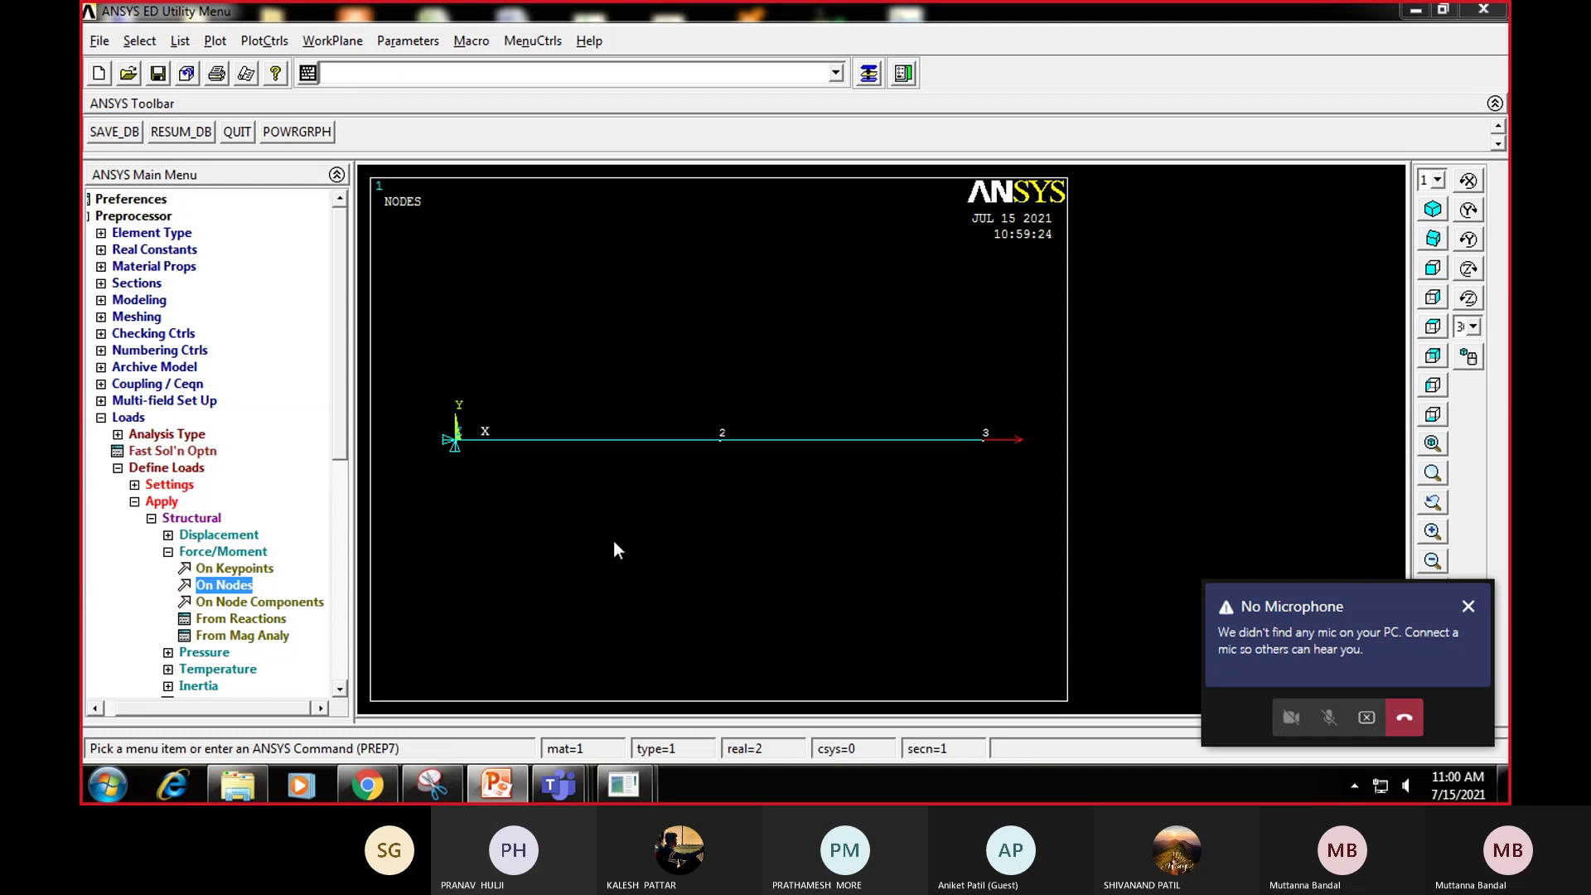
pyautogui.click(135, 502)
pyautogui.doubleClick(141, 469)
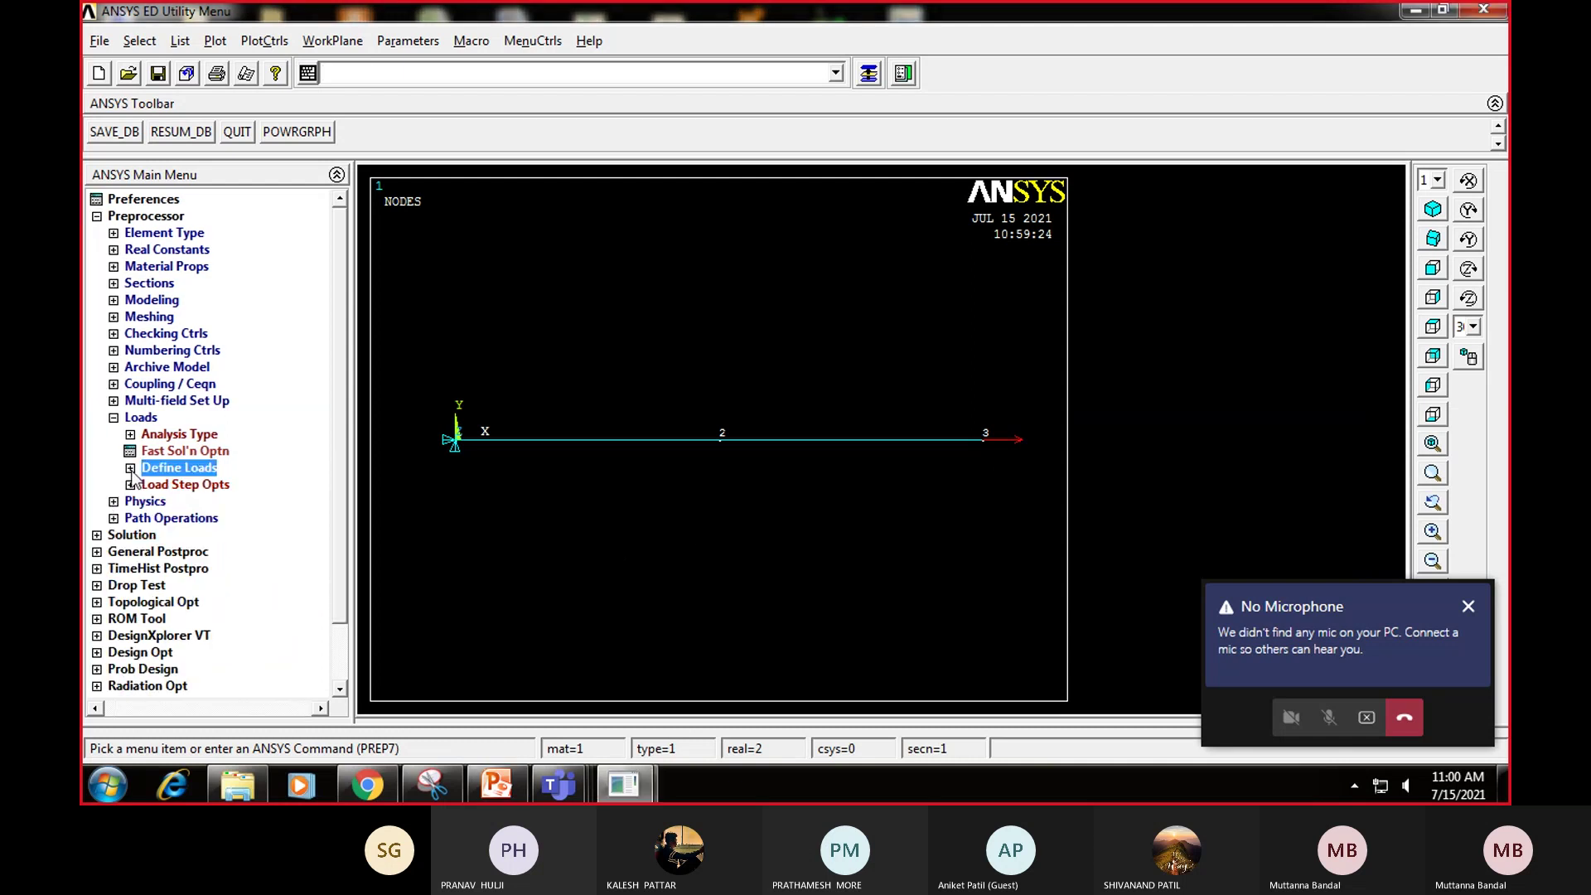
pyautogui.doubleClick(128, 419)
# Step: Solve the current load step and dismiss the completion note and status listing
pyautogui.click(129, 469)
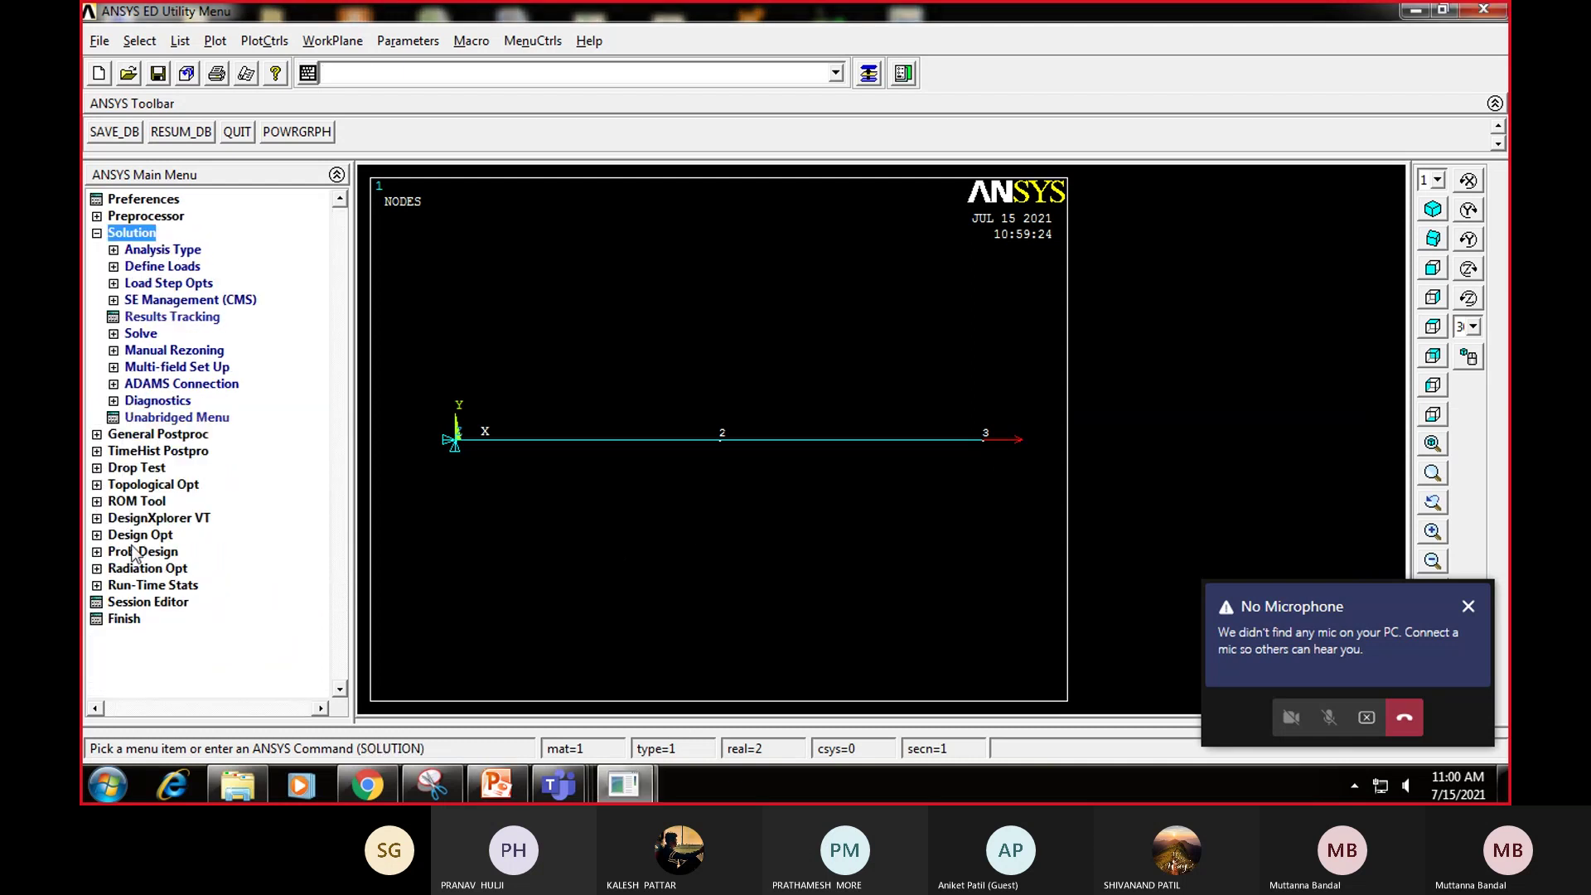
pyautogui.click(131, 334)
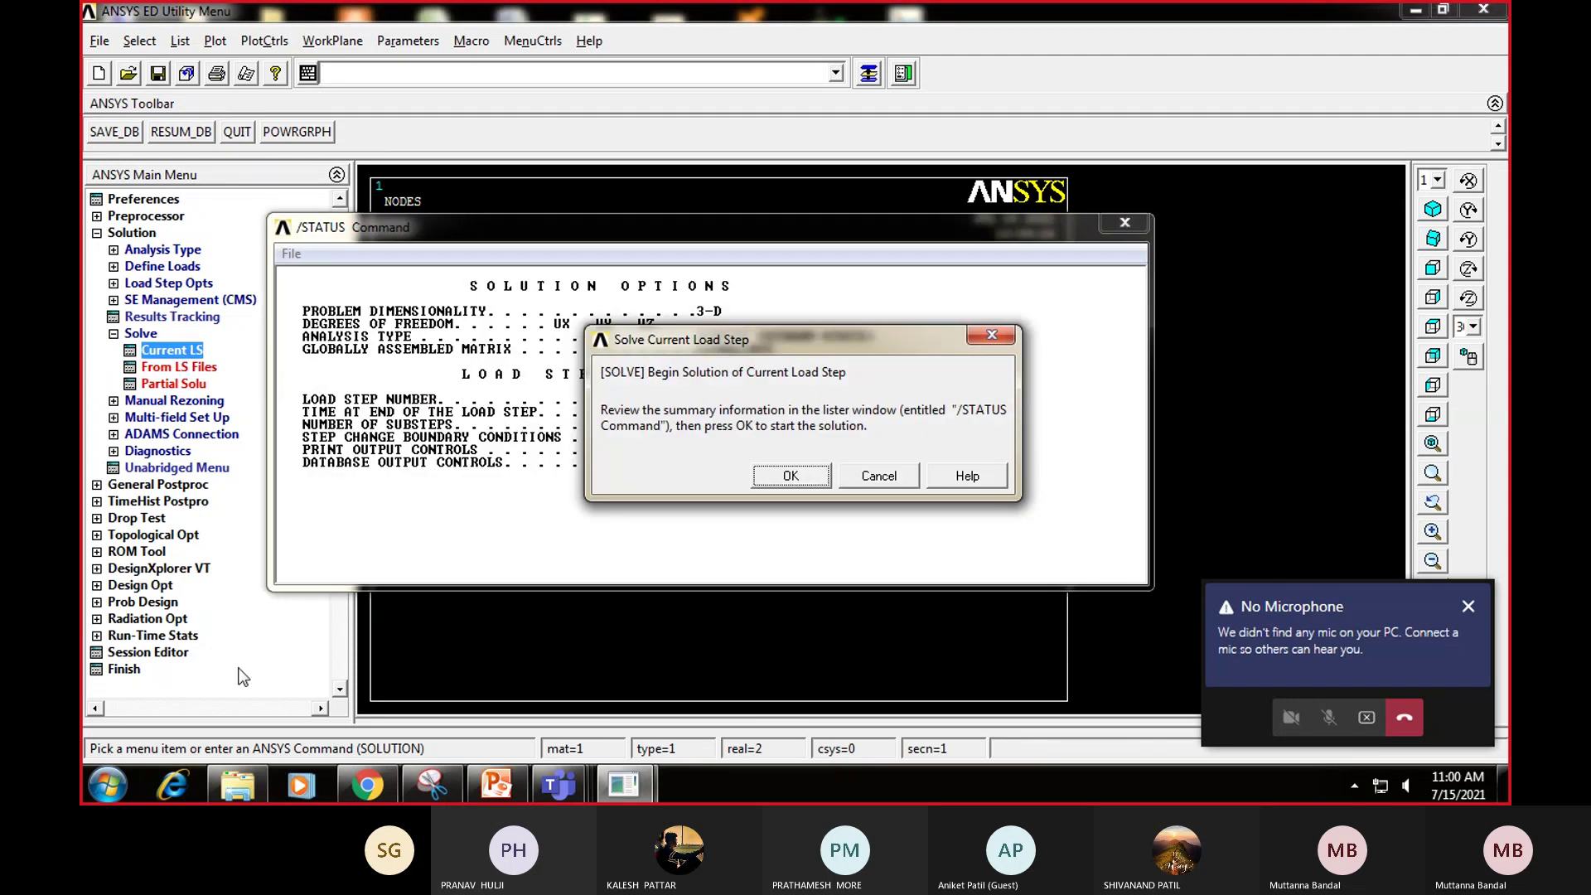
pyautogui.click(790, 477)
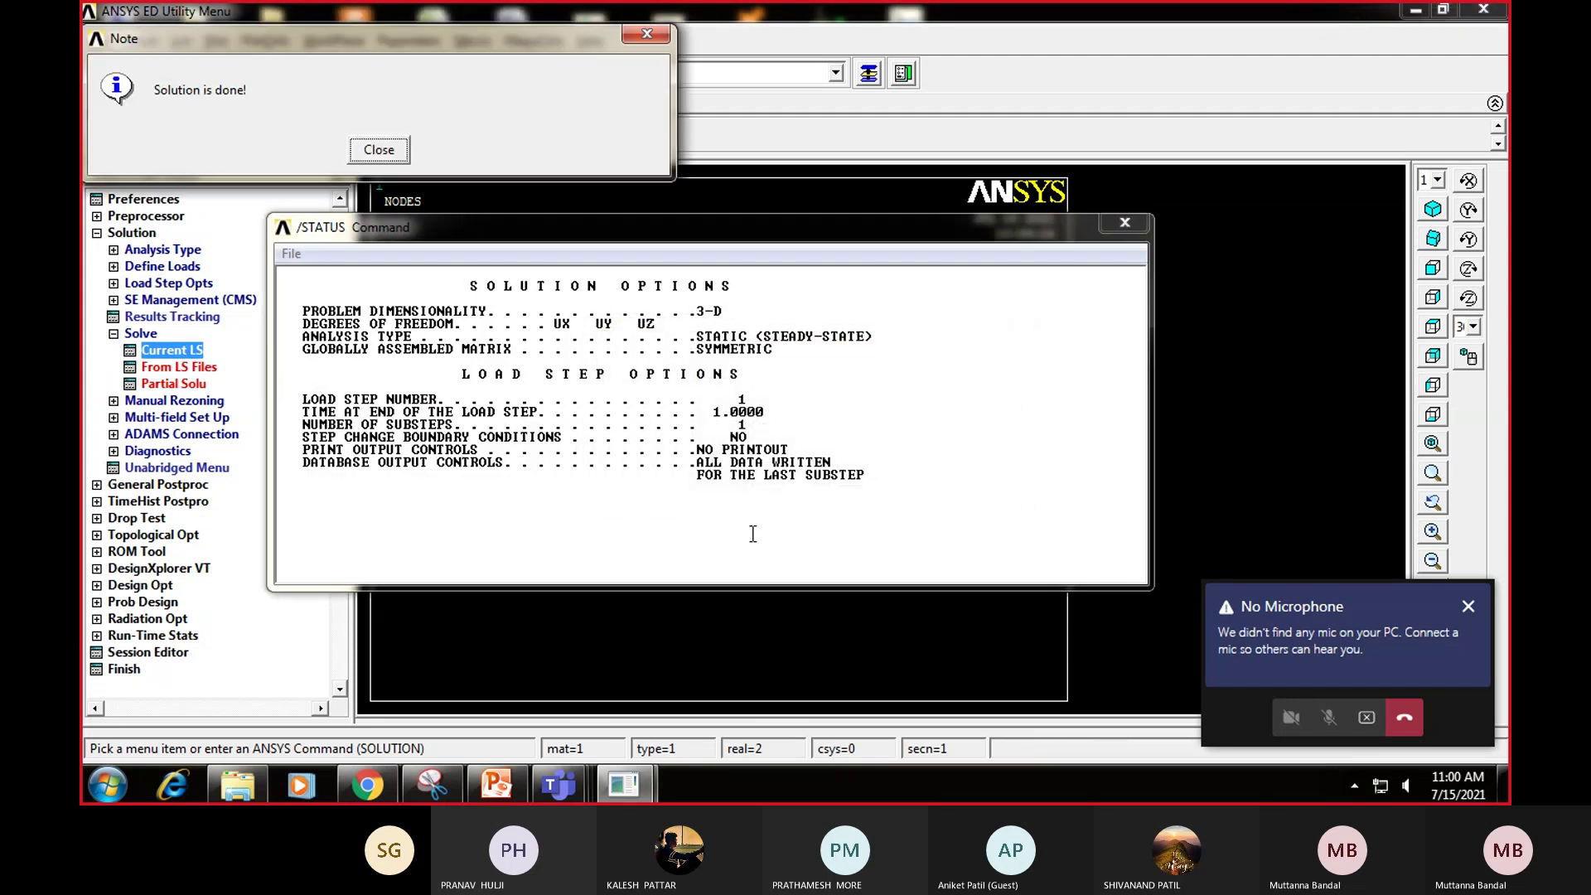
pyautogui.click(374, 150)
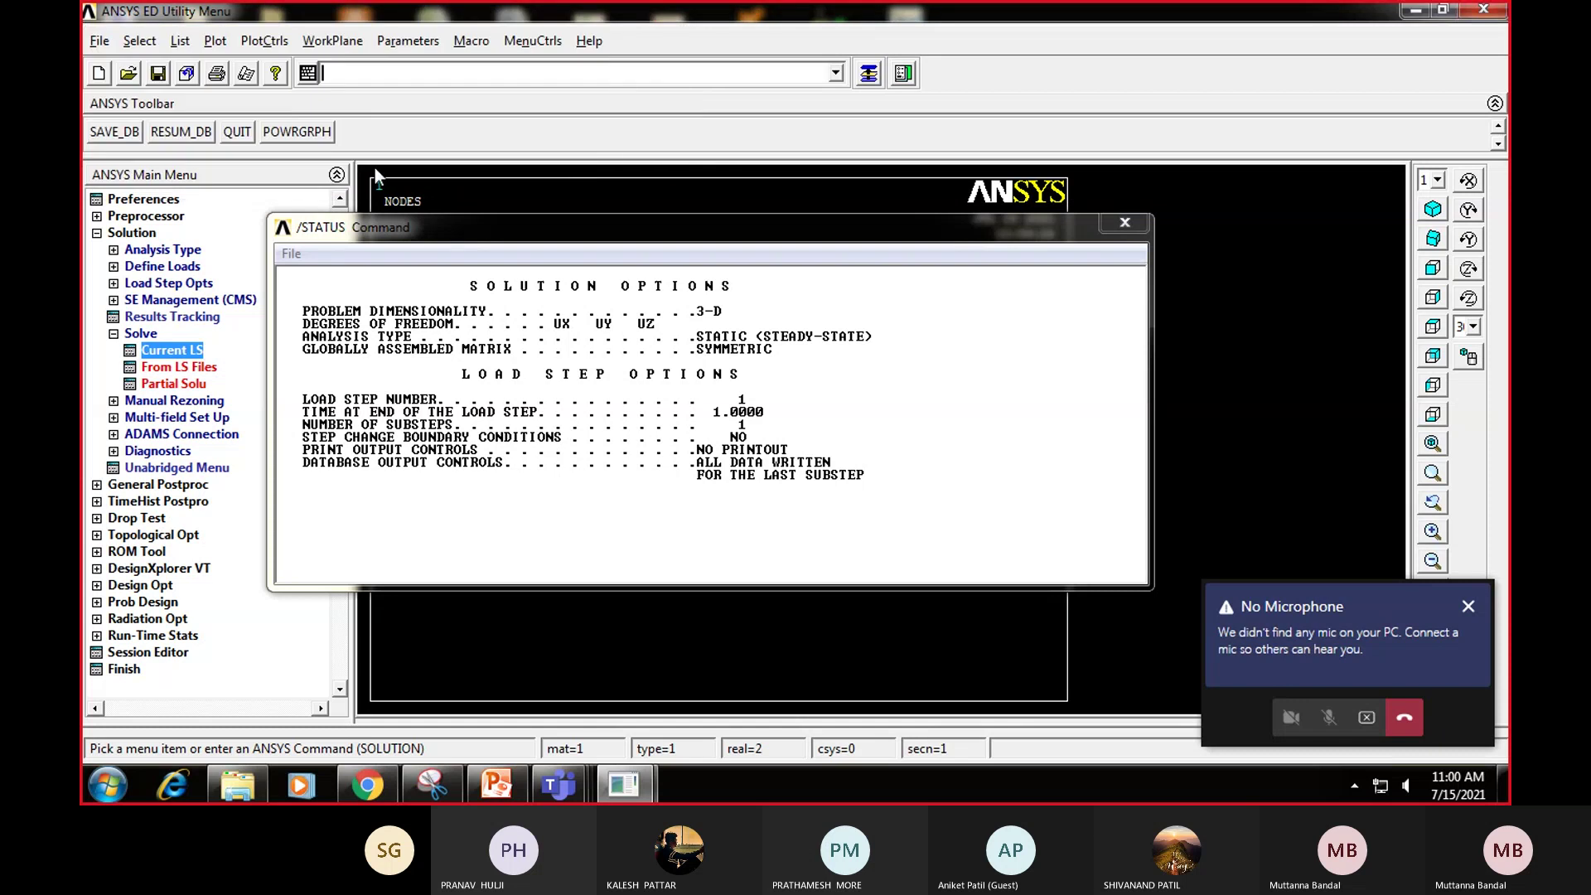
pyautogui.click(1136, 224)
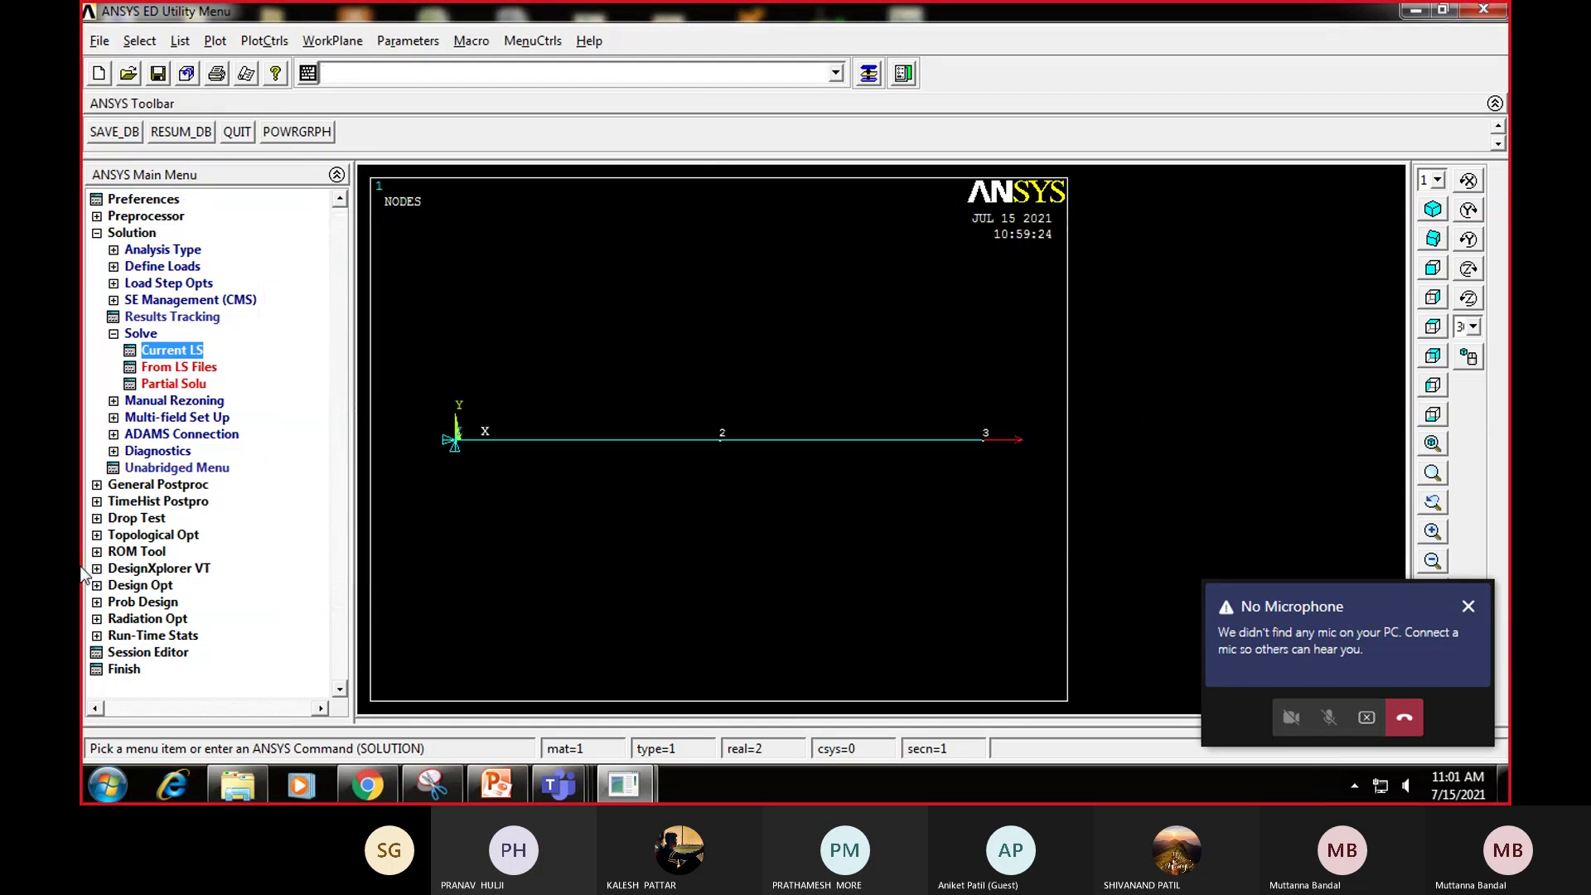
# Step: Plot deformed plus undeformed shape (DMX 0.002571) and bring up nodal solution contour choices
pyautogui.click(97, 486)
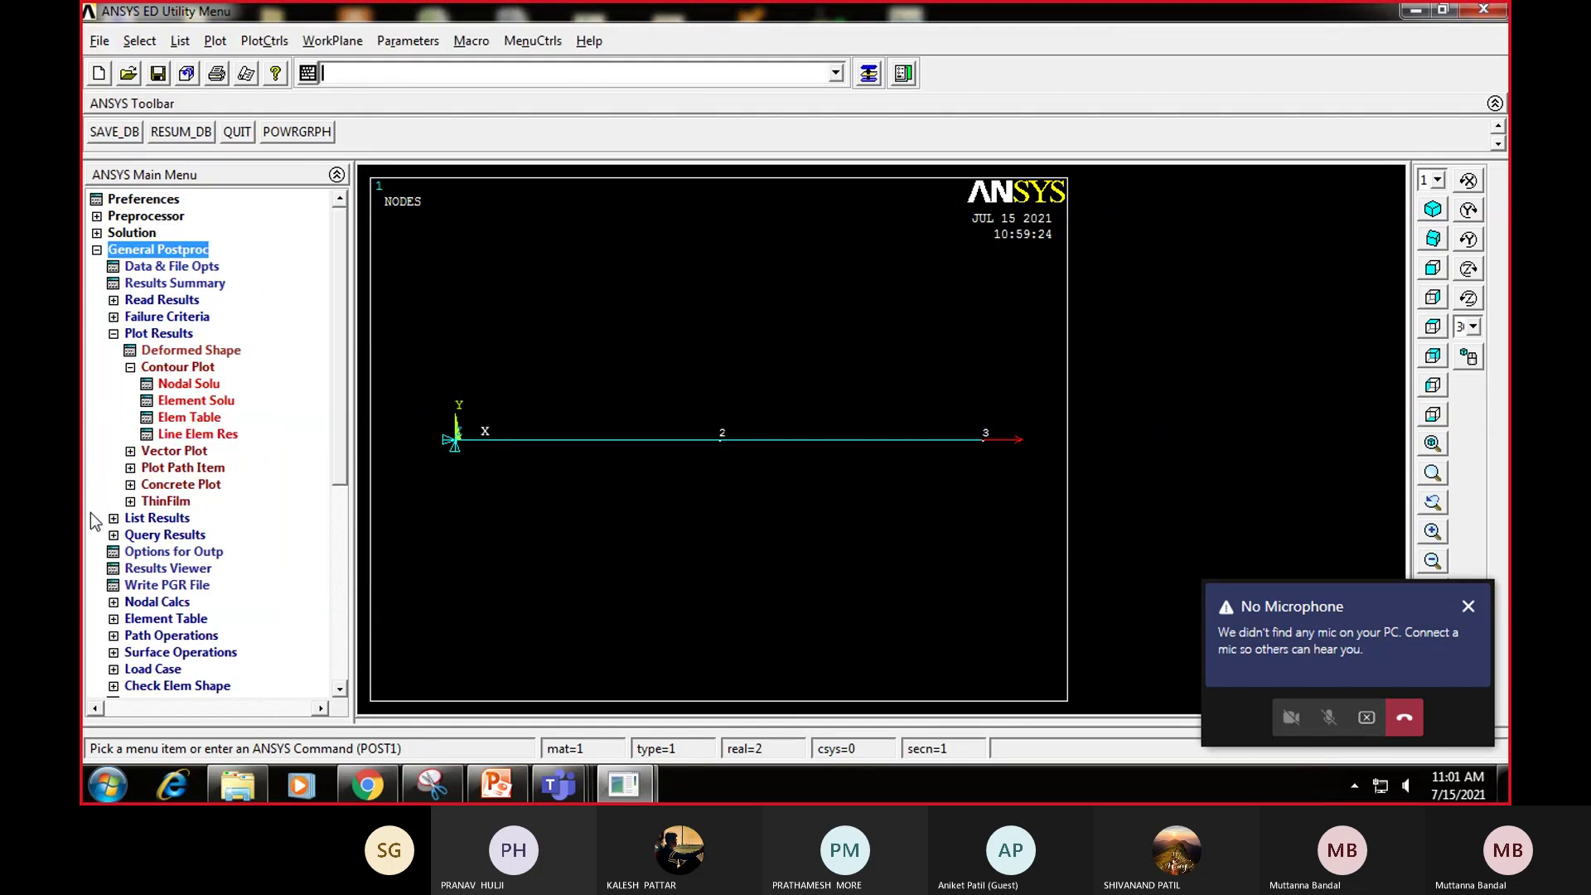
pyautogui.click(169, 351)
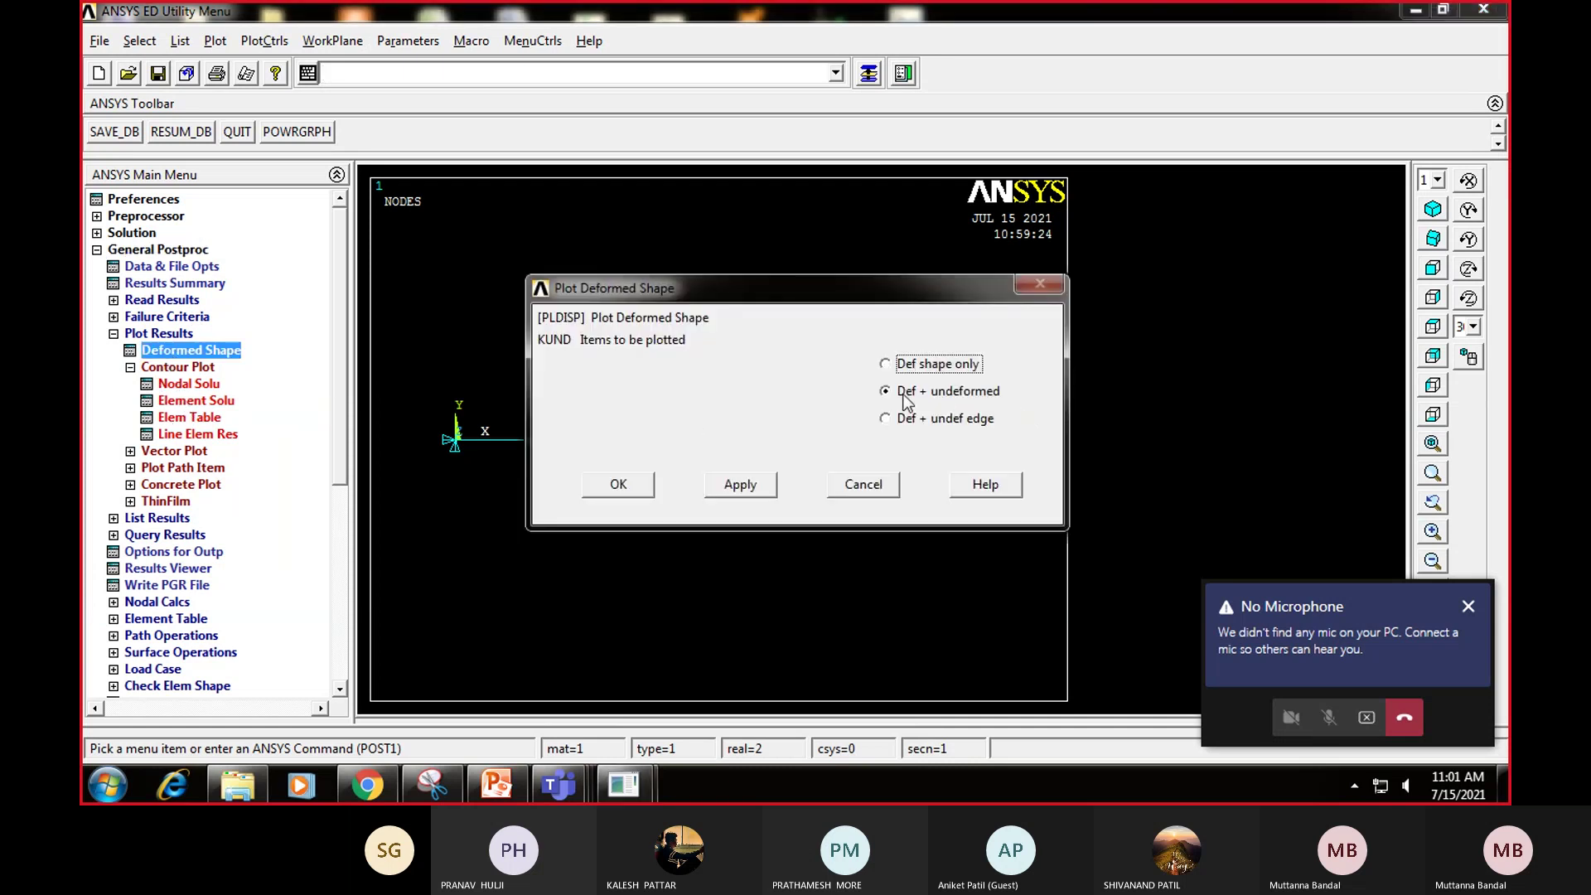
pyautogui.click(634, 489)
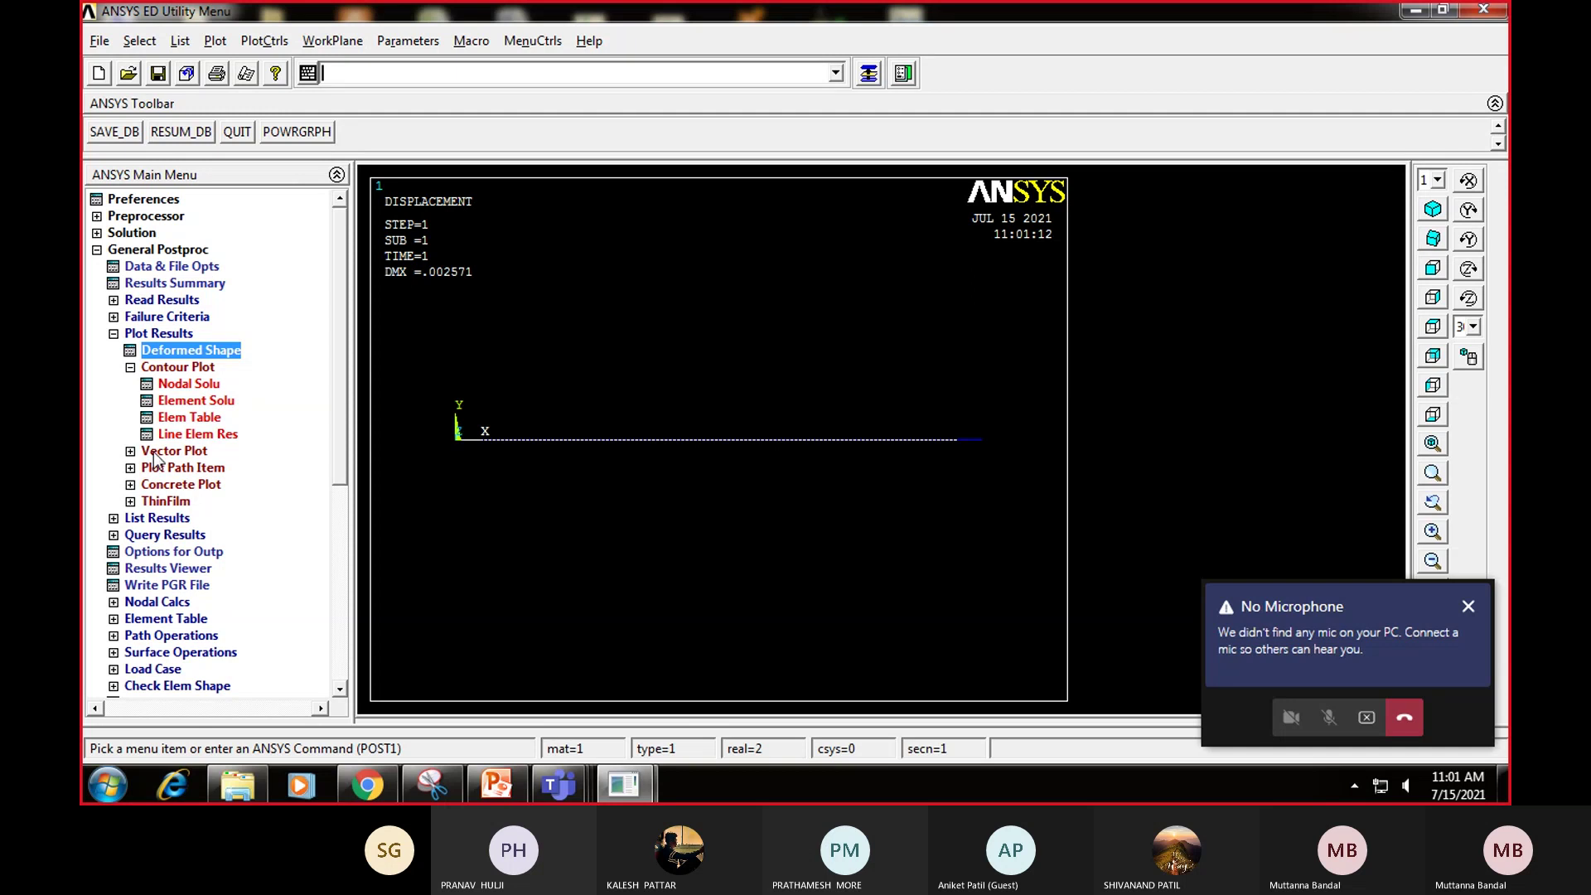
pyautogui.click(178, 384)
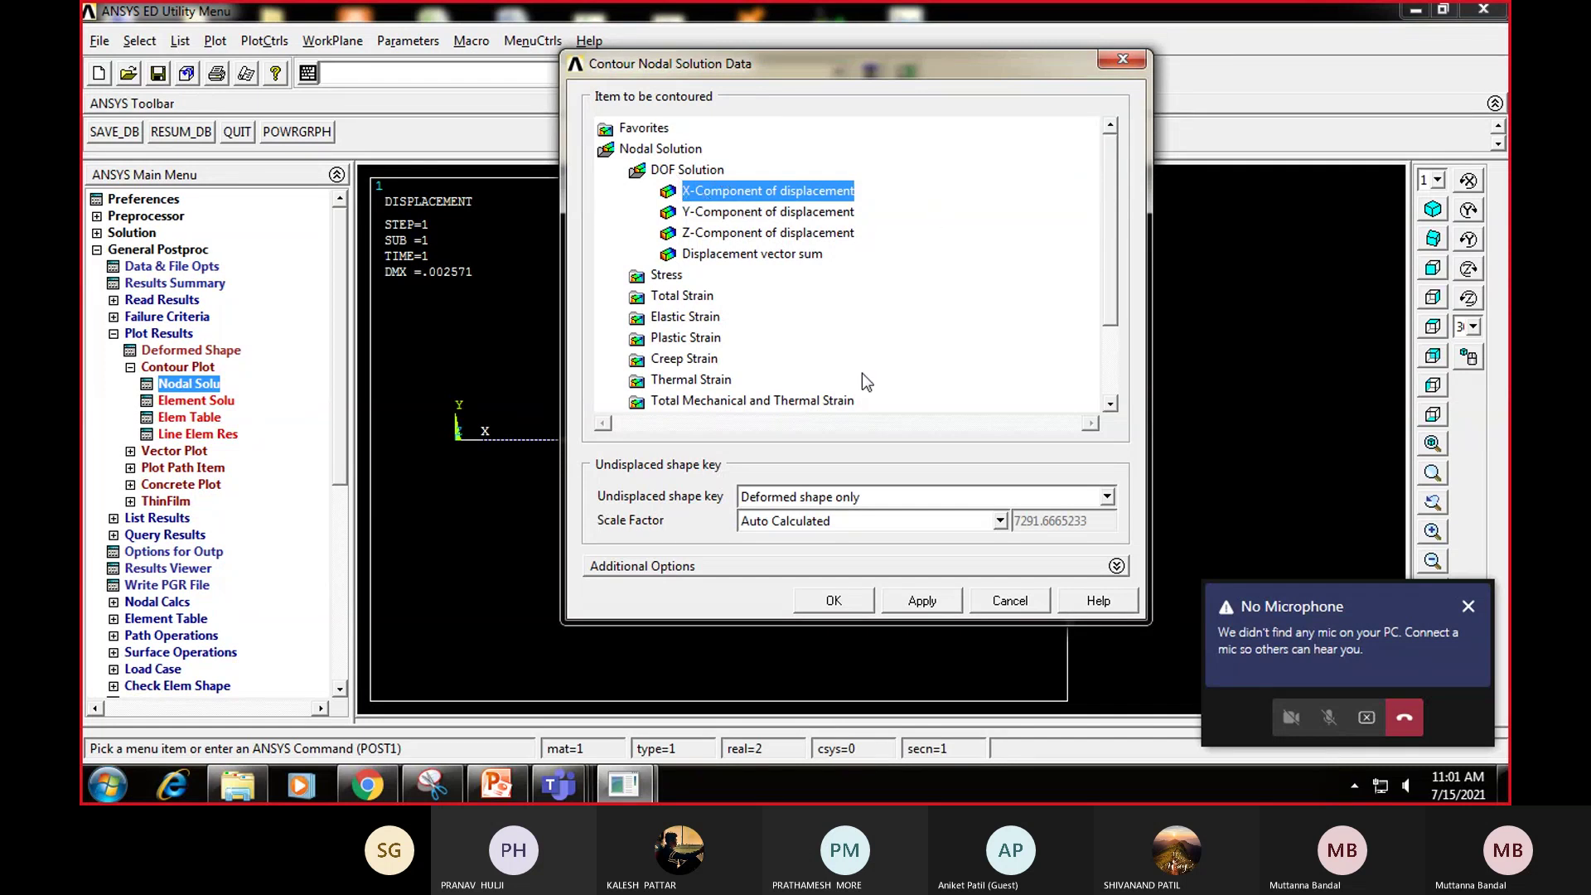
# Step: Plot the UX displacement contour, then the von Mises (SEQV) nodal stress contour of the bar
pyautogui.click(834, 601)
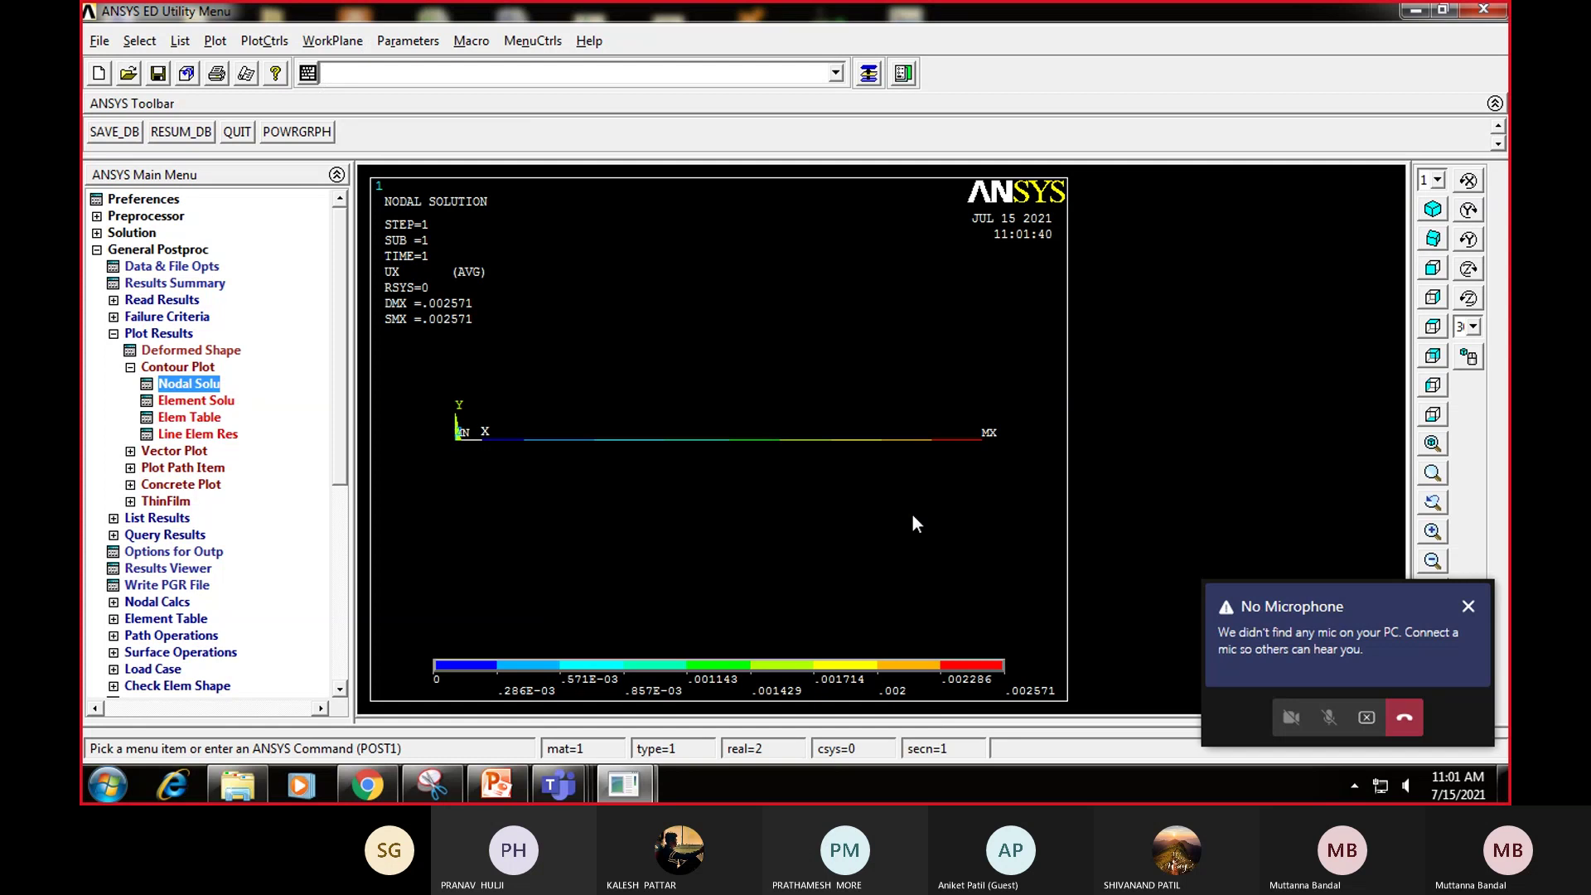
pyautogui.click(207, 386)
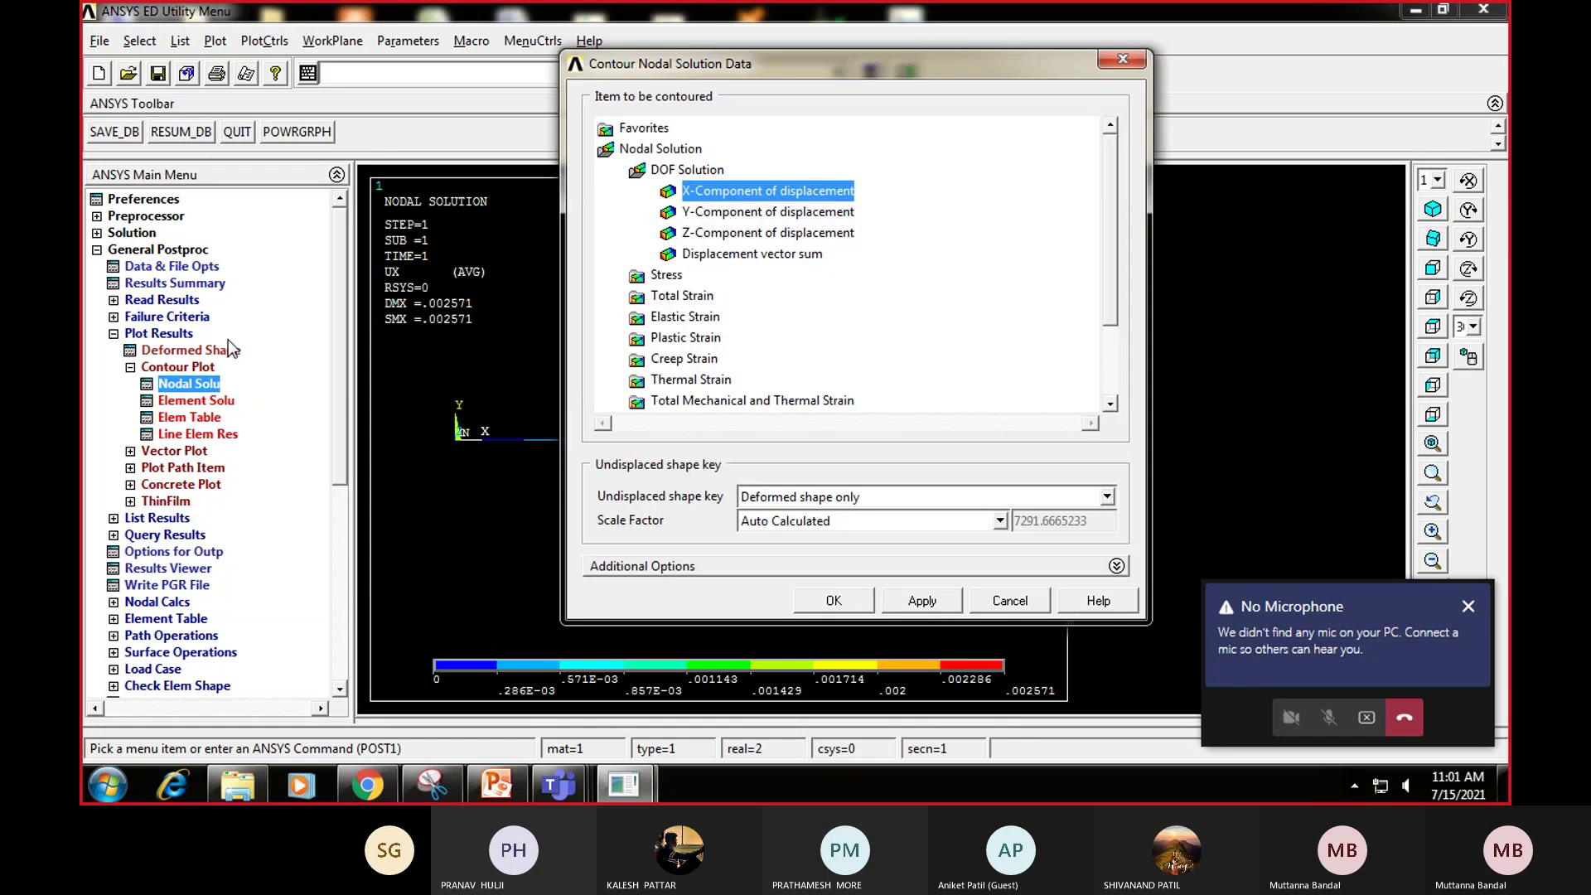
pyautogui.click(668, 276)
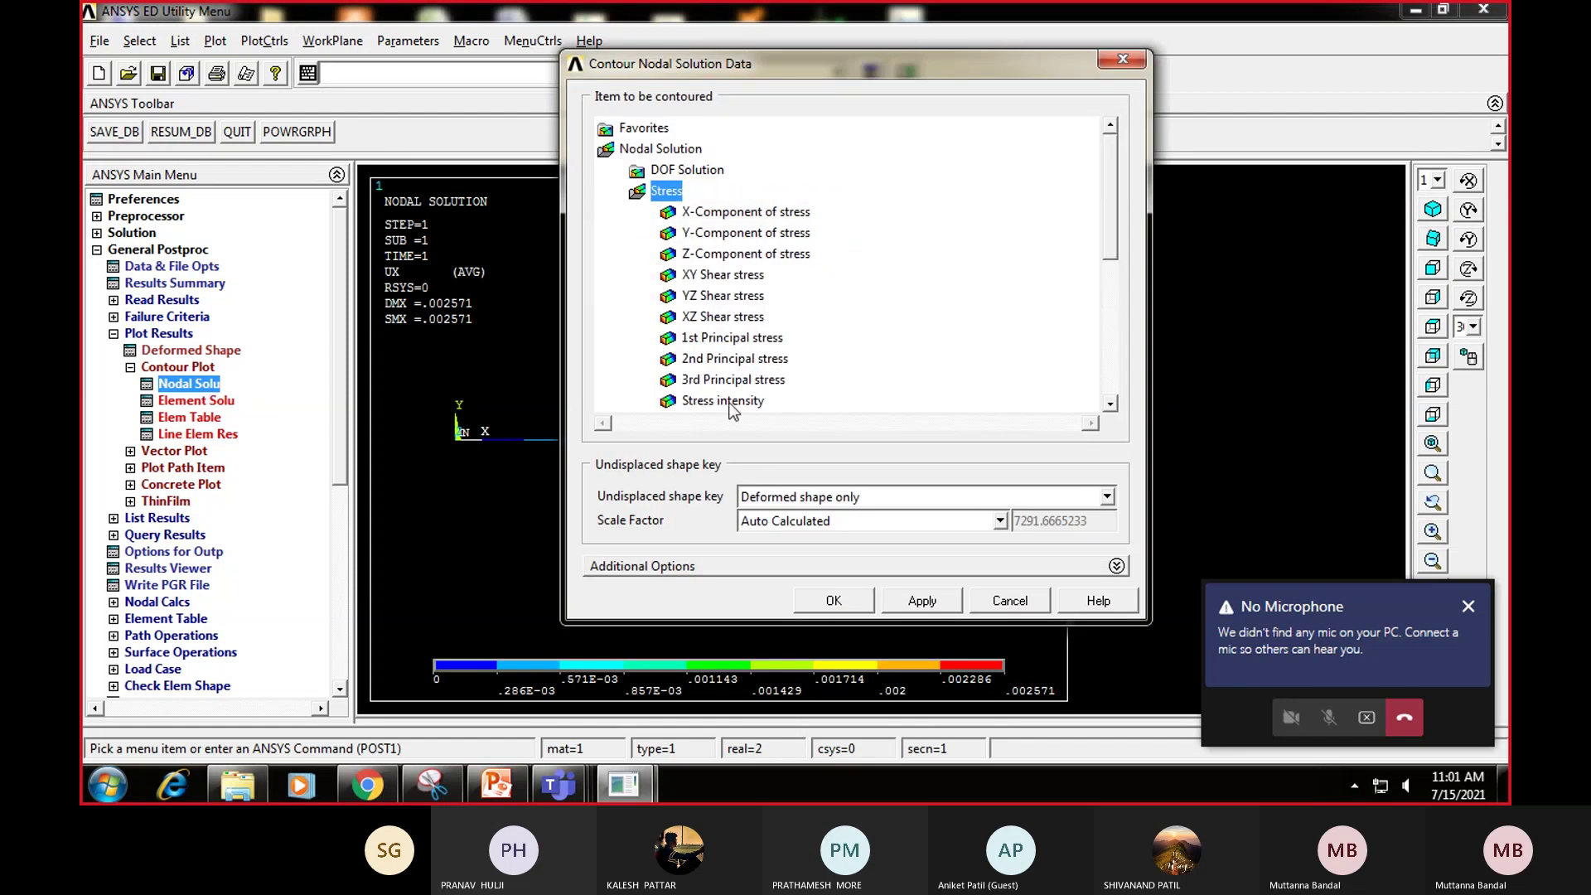
pyautogui.moveTo(1112, 189); pyautogui.dragTo(1115, 230)
pyautogui.click(736, 336)
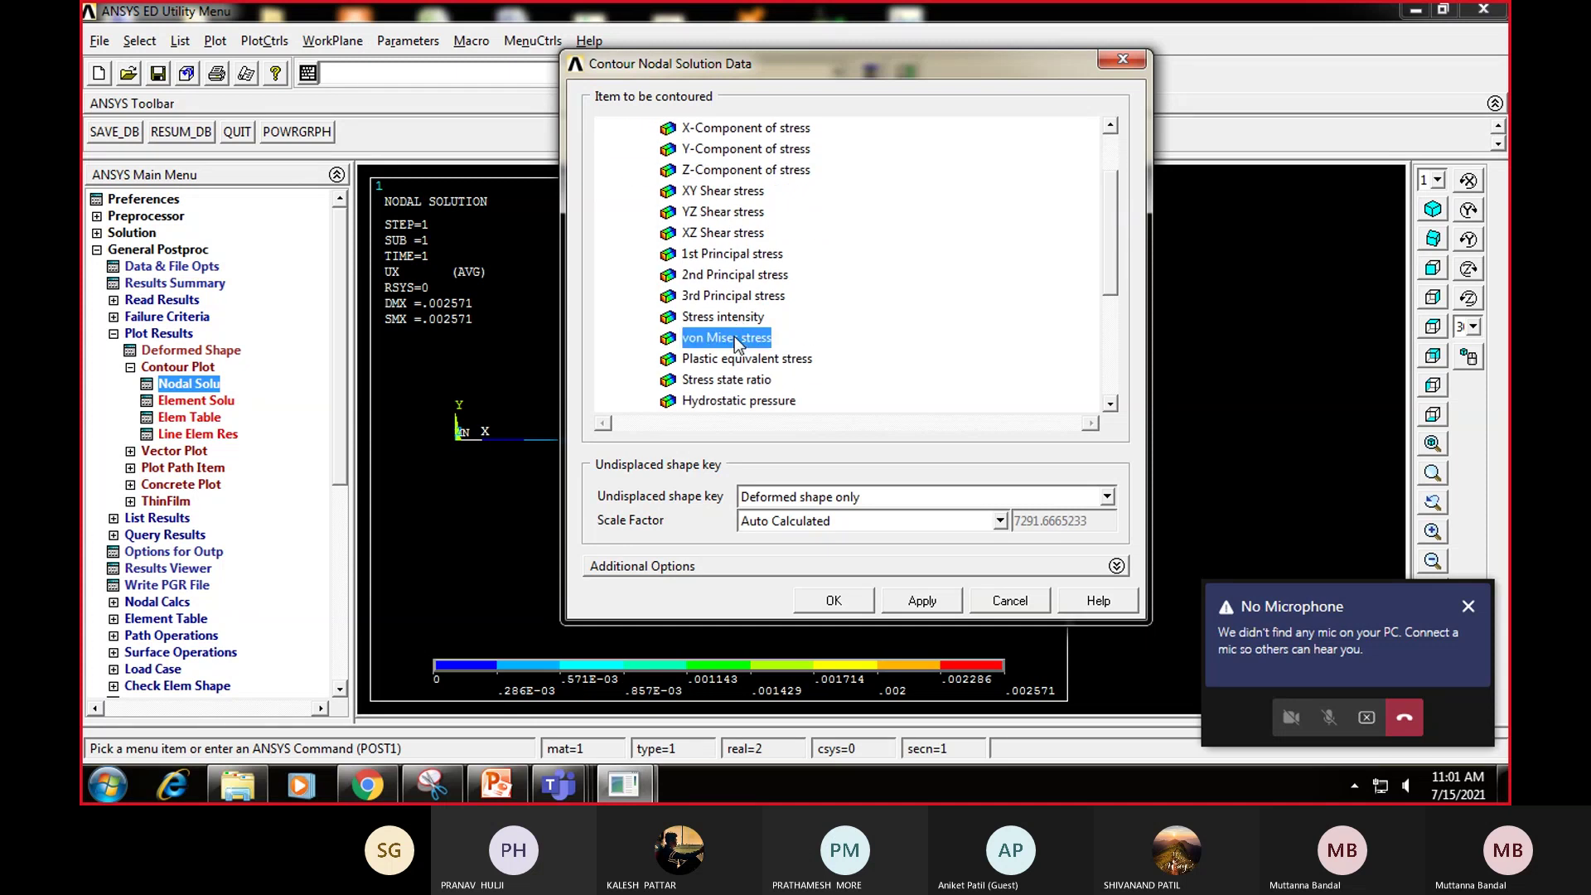
pyautogui.click(840, 603)
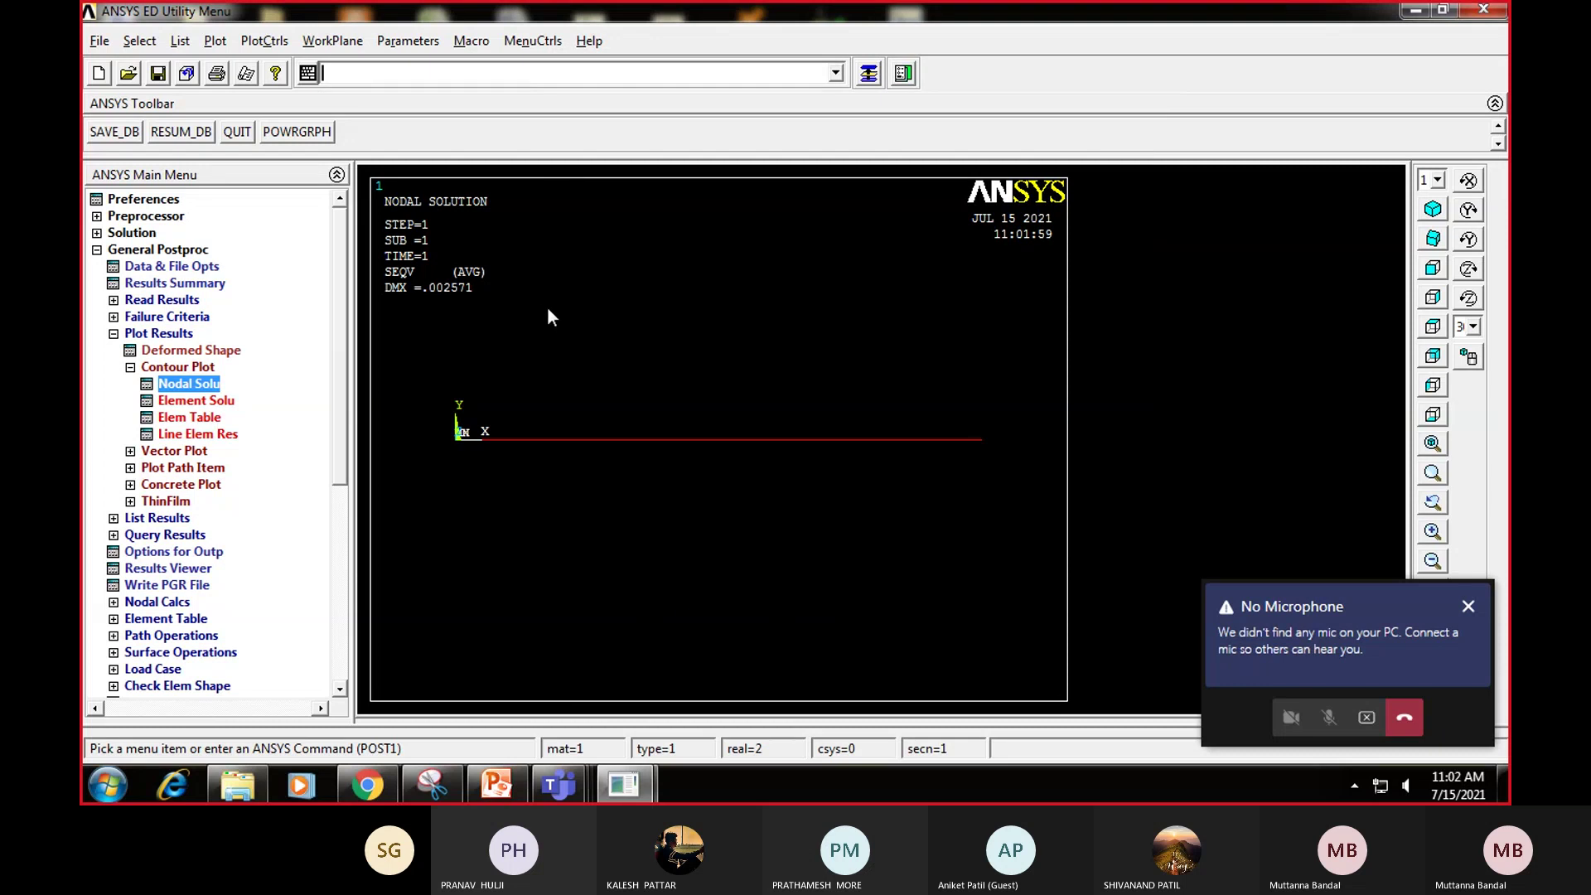
# Step: Save the database under the new file name tappered_bar.db using Save as
pyautogui.click(99, 41)
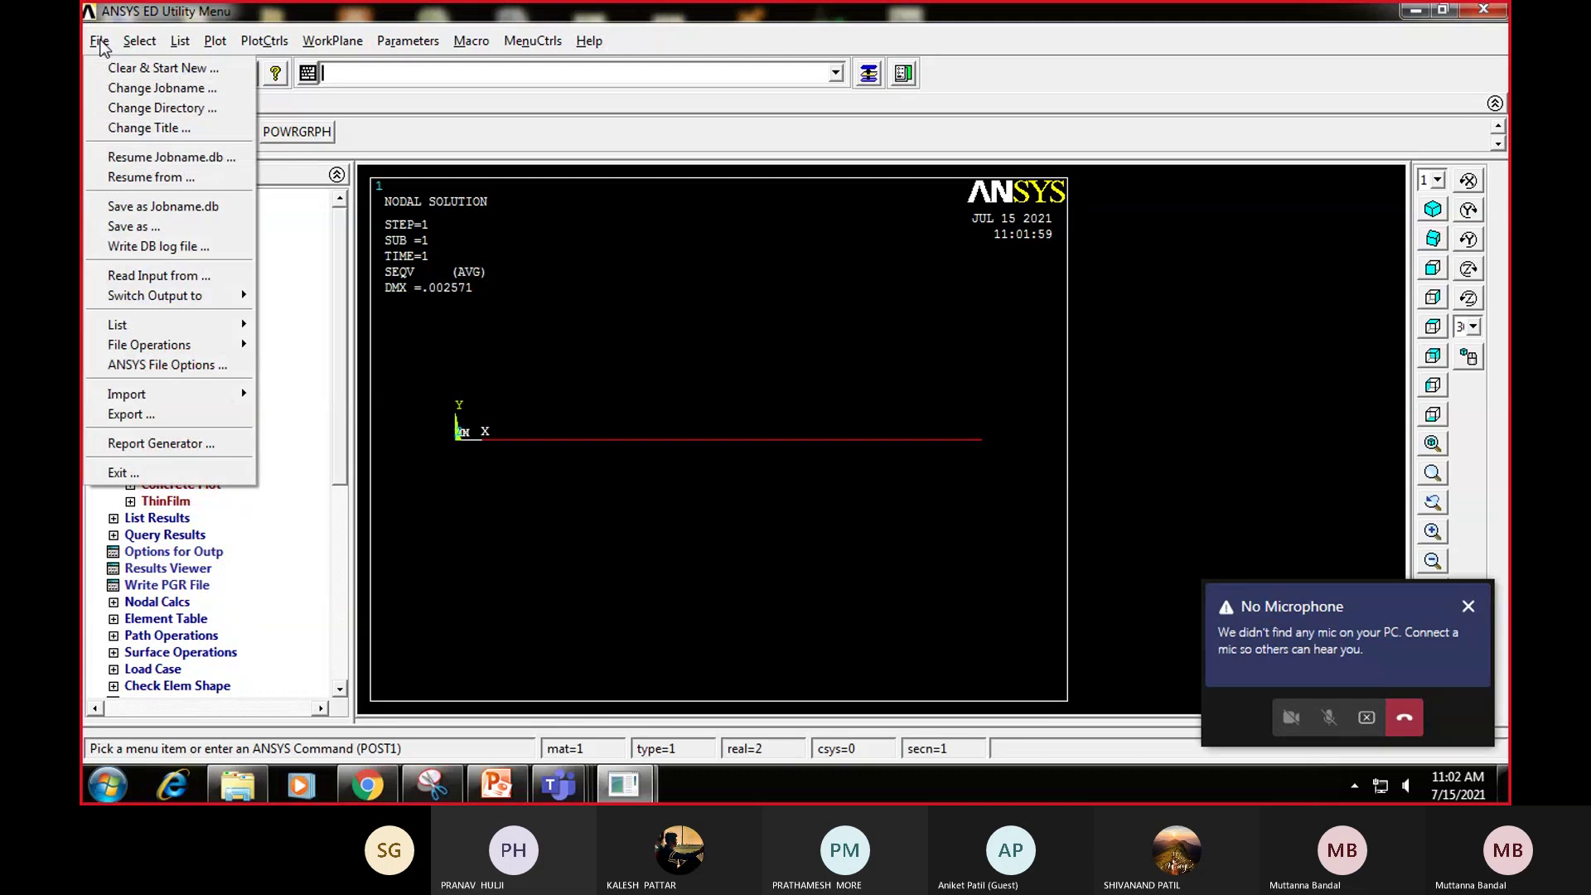
pyautogui.click(133, 226)
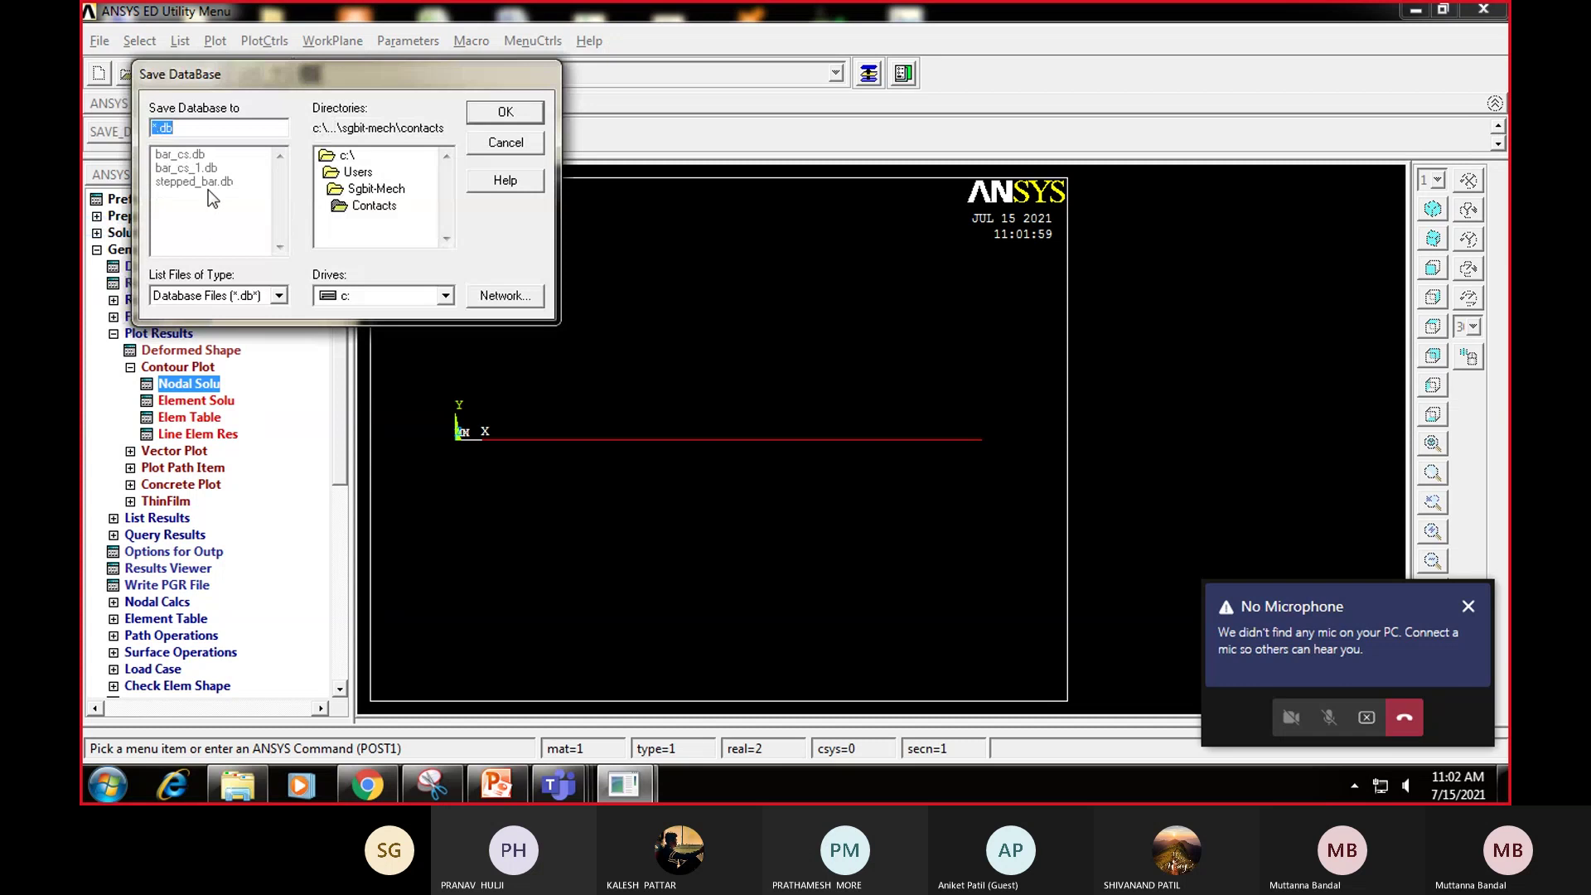
pyautogui.click(178, 169)
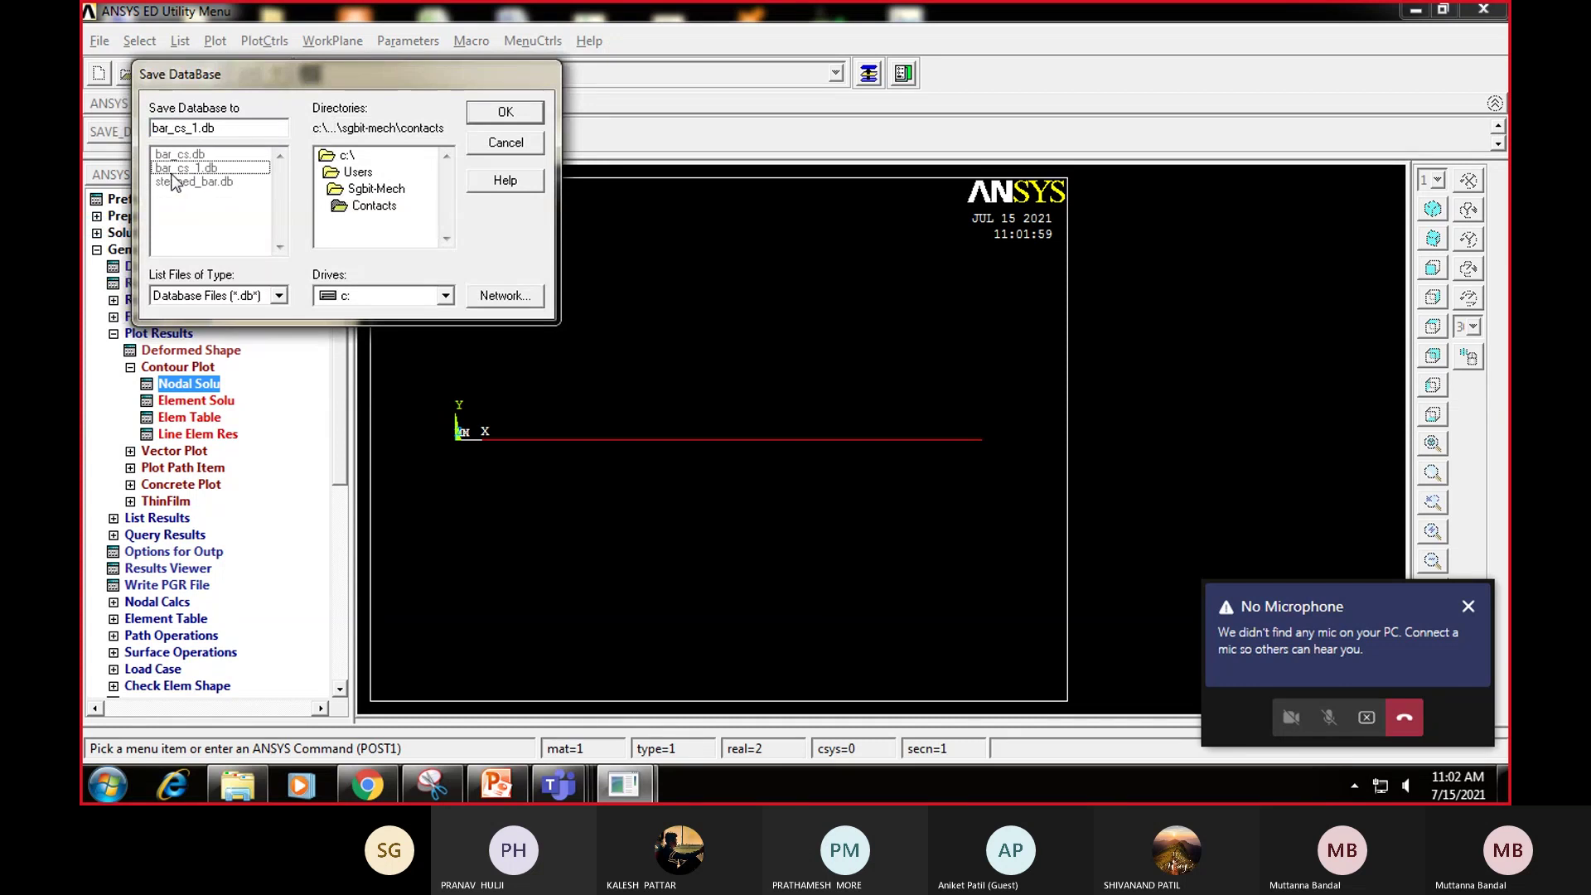
pyautogui.click(187, 126)
pyautogui.press('BackSpace')
pyautogui.press('BackSpace')
pyautogui.press('BackSpace')
pyautogui.press('BackSpace')
pyautogui.press('BackSpace')
pyautogui.press('BackSpace')
pyautogui.press('BackSpace')
pyautogui.write('tapp')
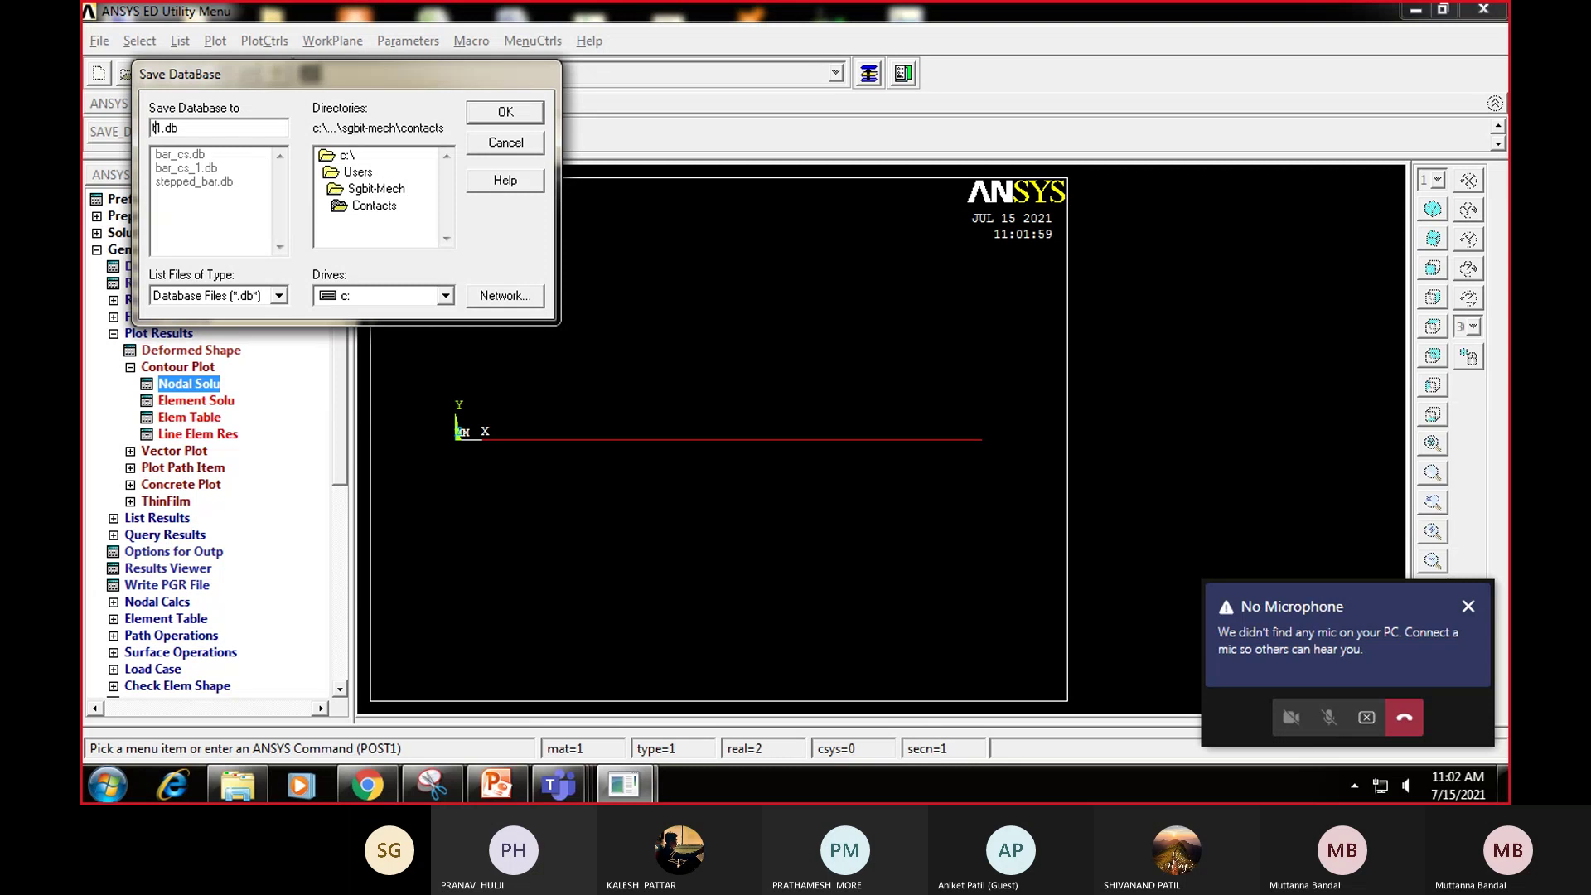
pyautogui.write('ered_')
pyautogui.write('bar')
pyautogui.press('Delete')
pyautogui.click(513, 113)
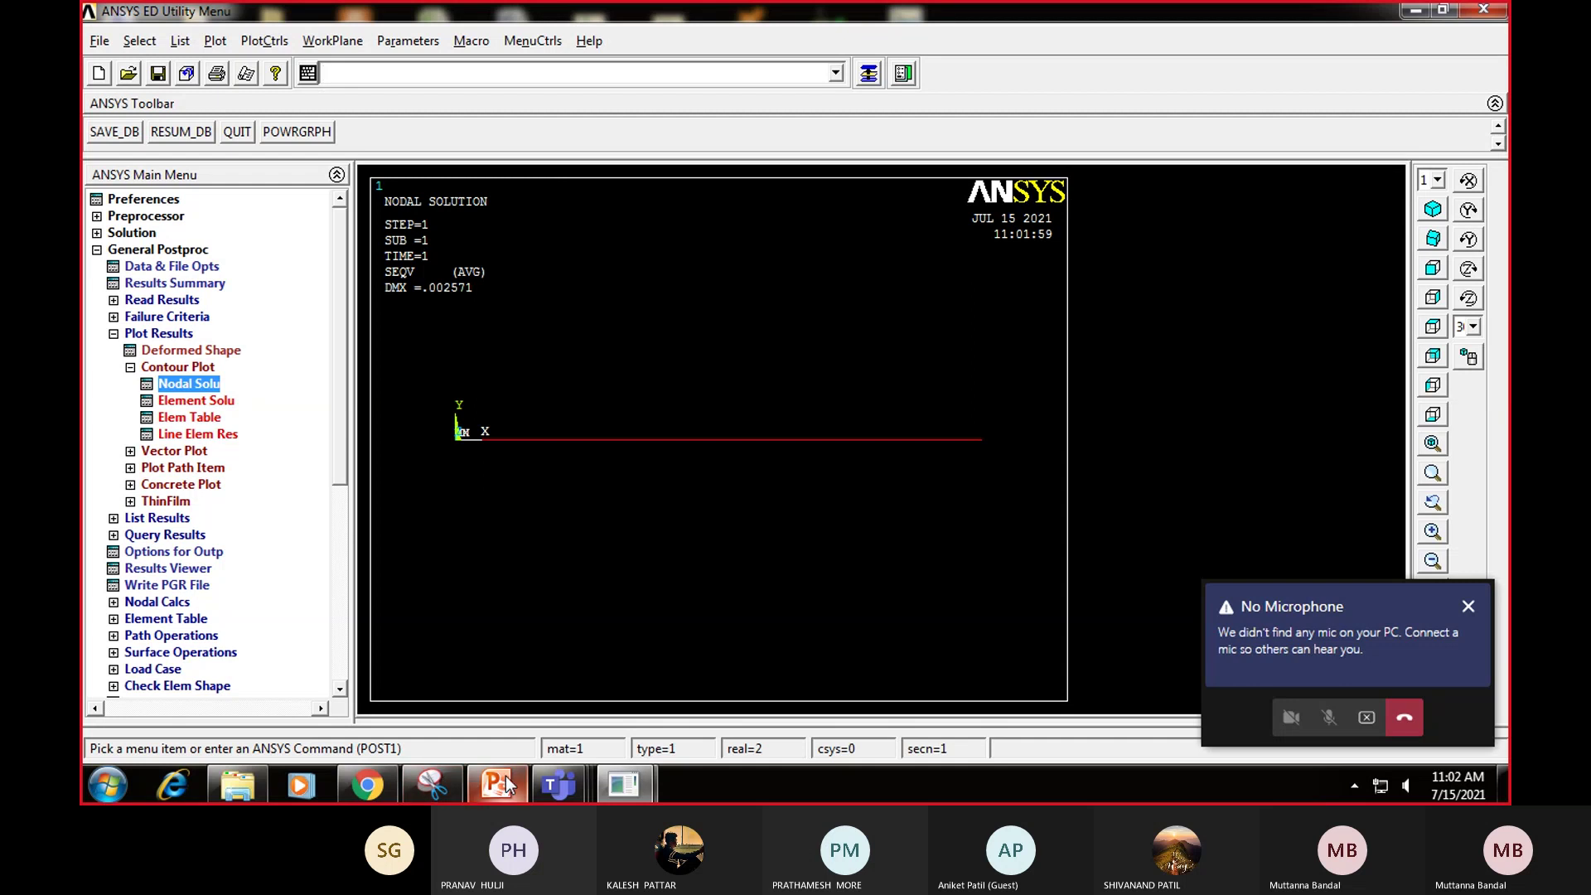
# Step: Bring the Teams 'FEM 15 July at 10 am' meeting window forward and open its More actions list
pyautogui.moveTo(556, 784)
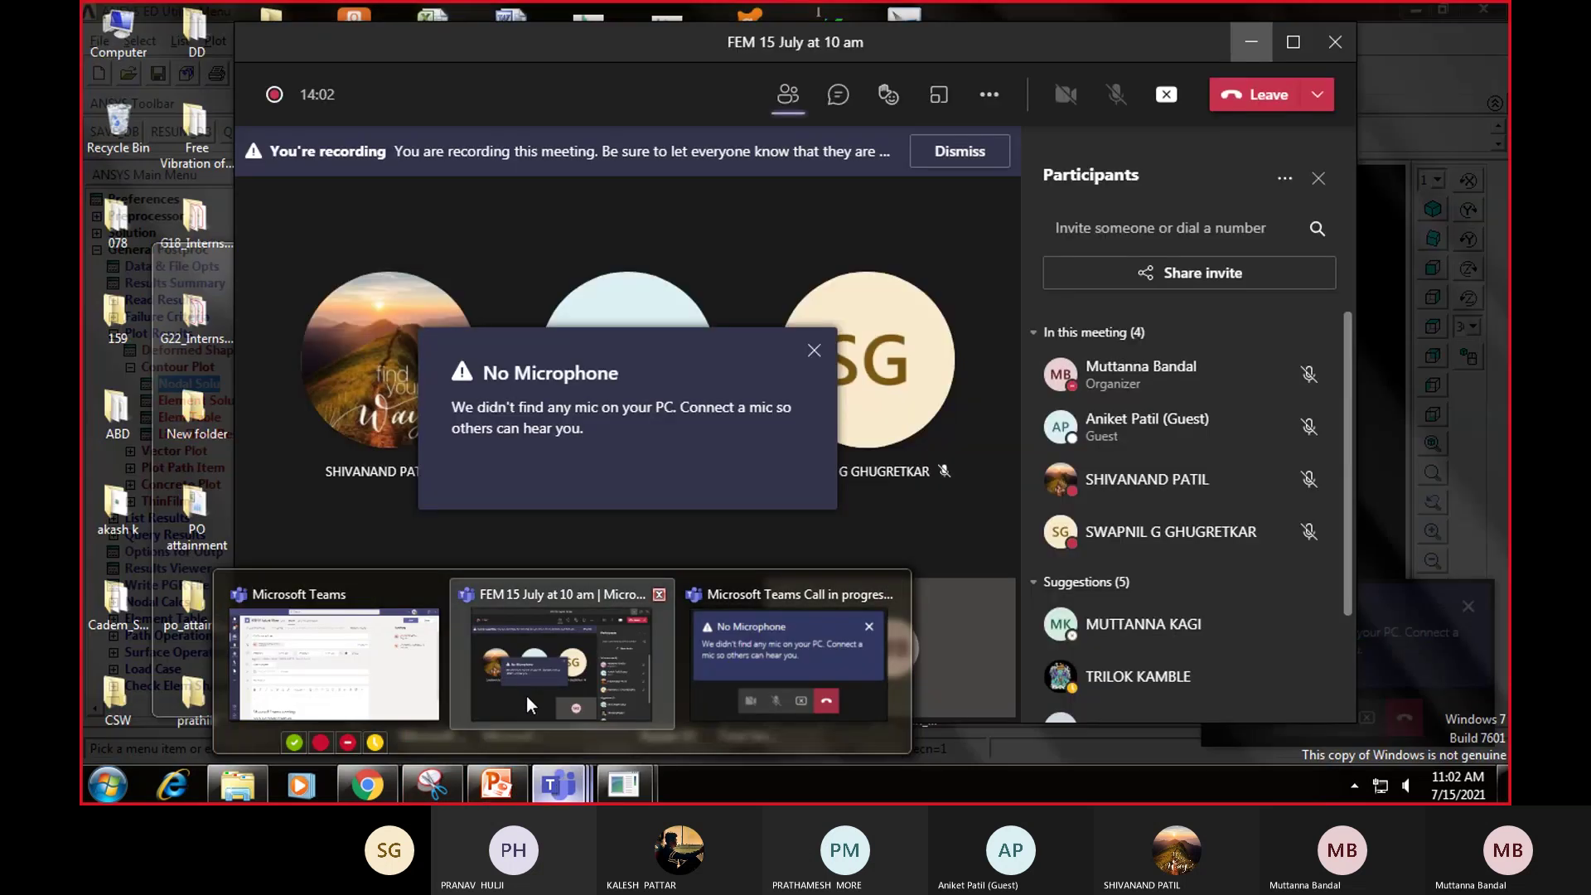
pyautogui.click(525, 696)
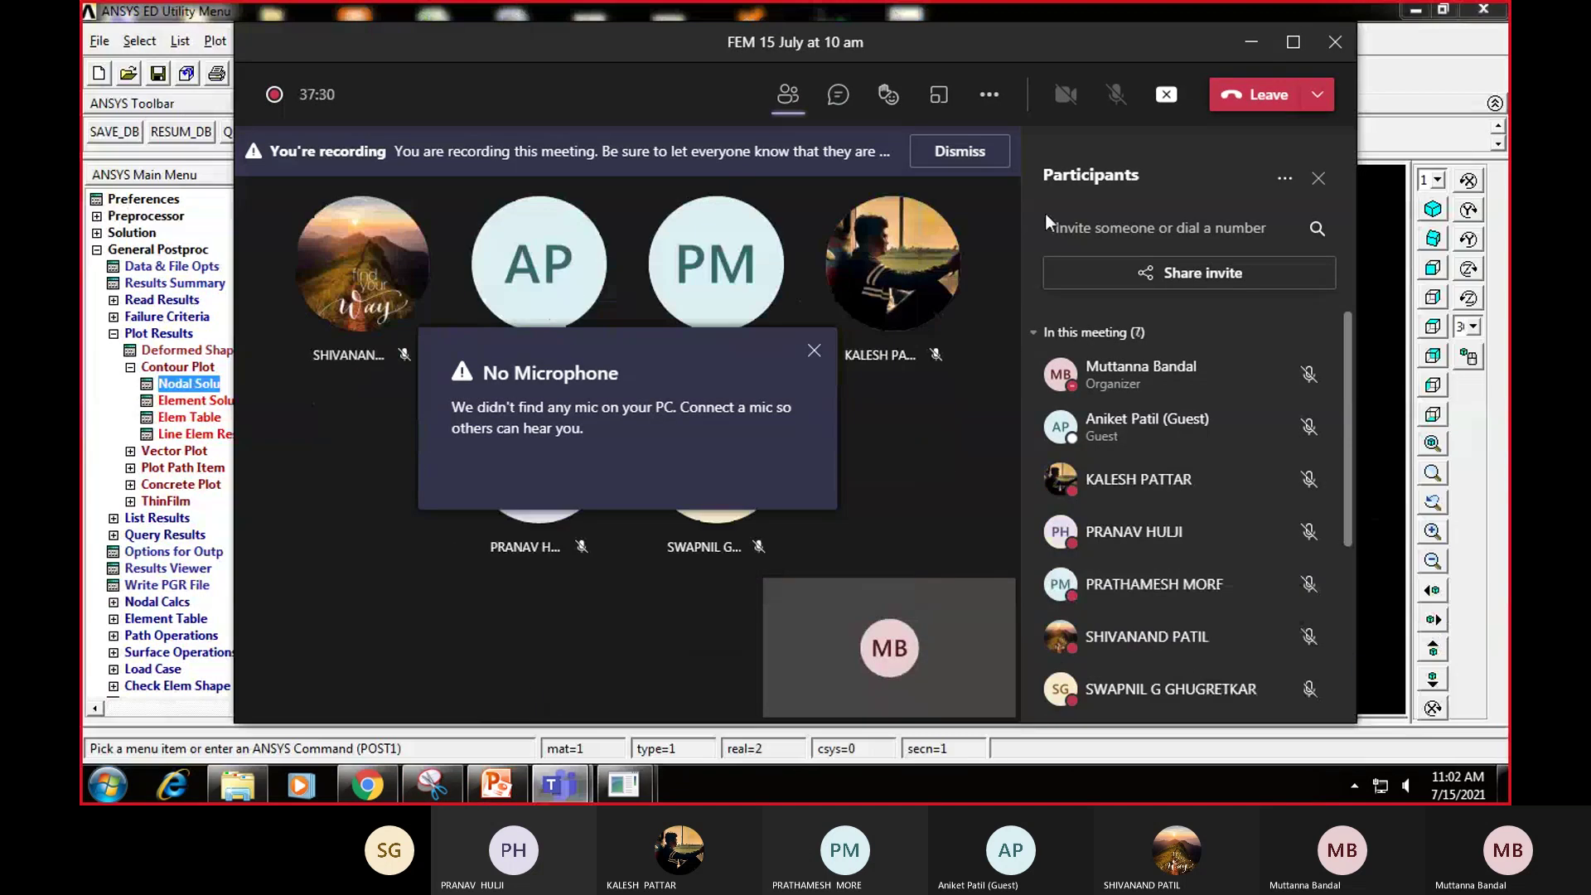
pyautogui.click(990, 97)
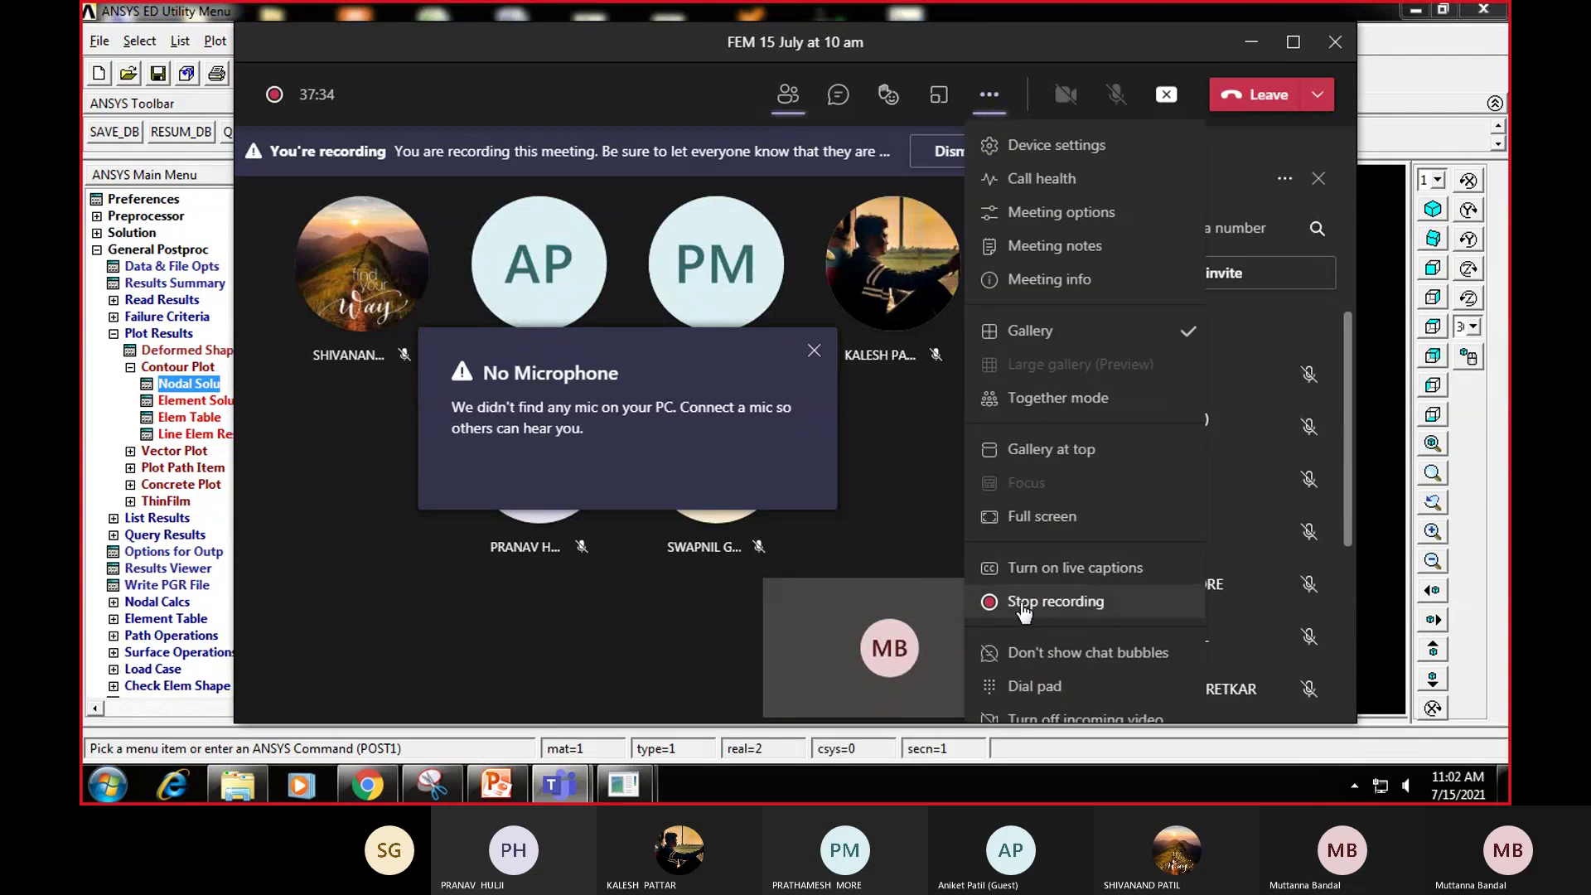